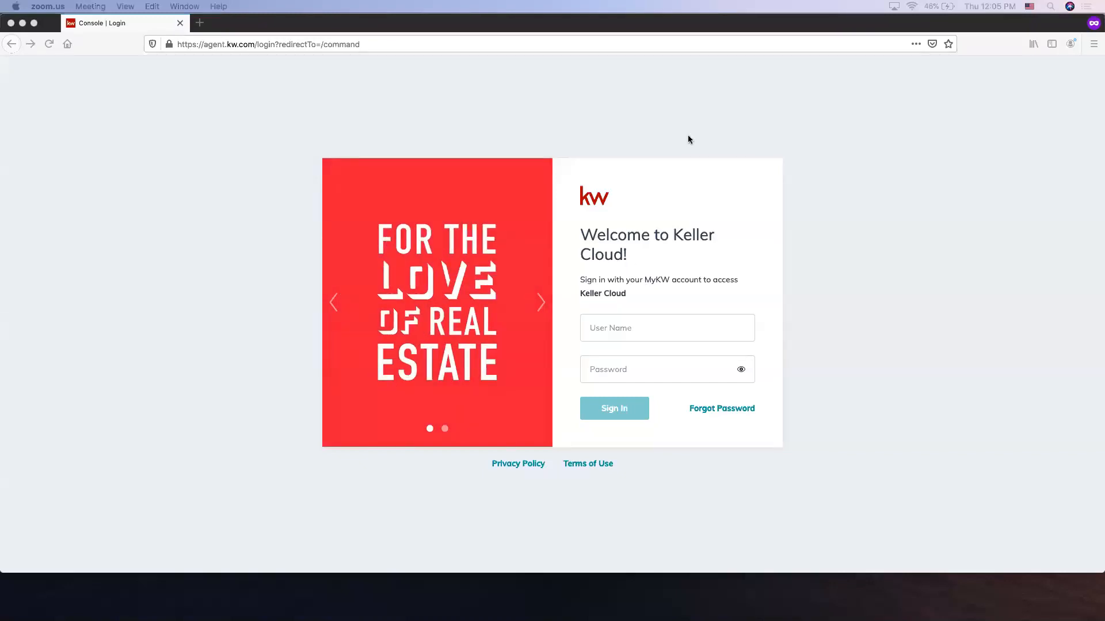
Sign in to Keller Cloud with the account user name and password
click(442, 22)
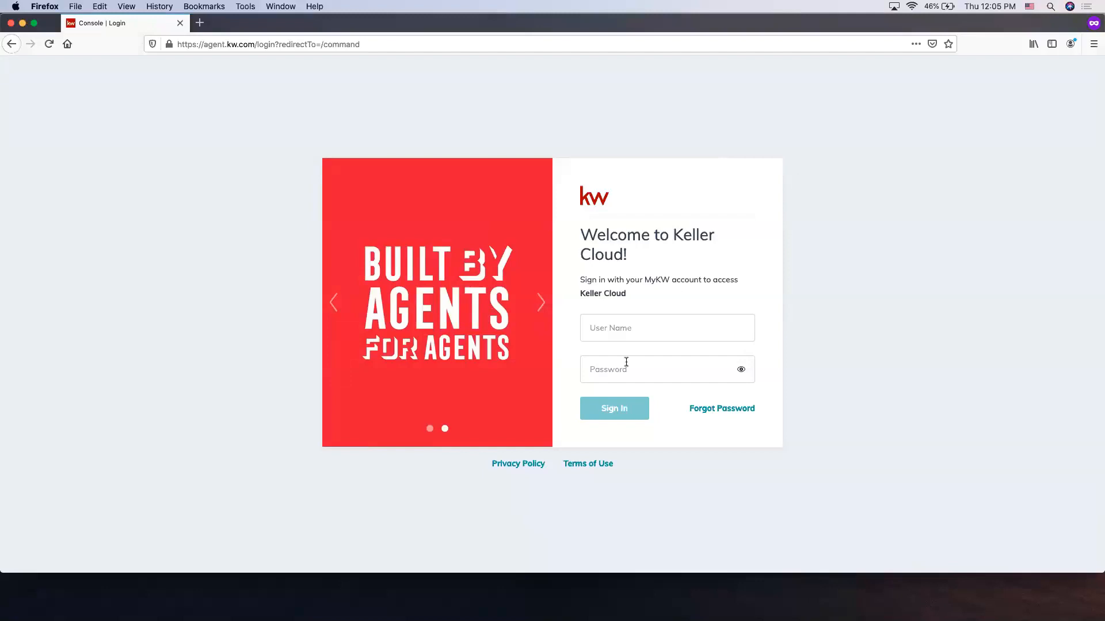
click(630, 332)
key(Tab)
text(•••••••••)
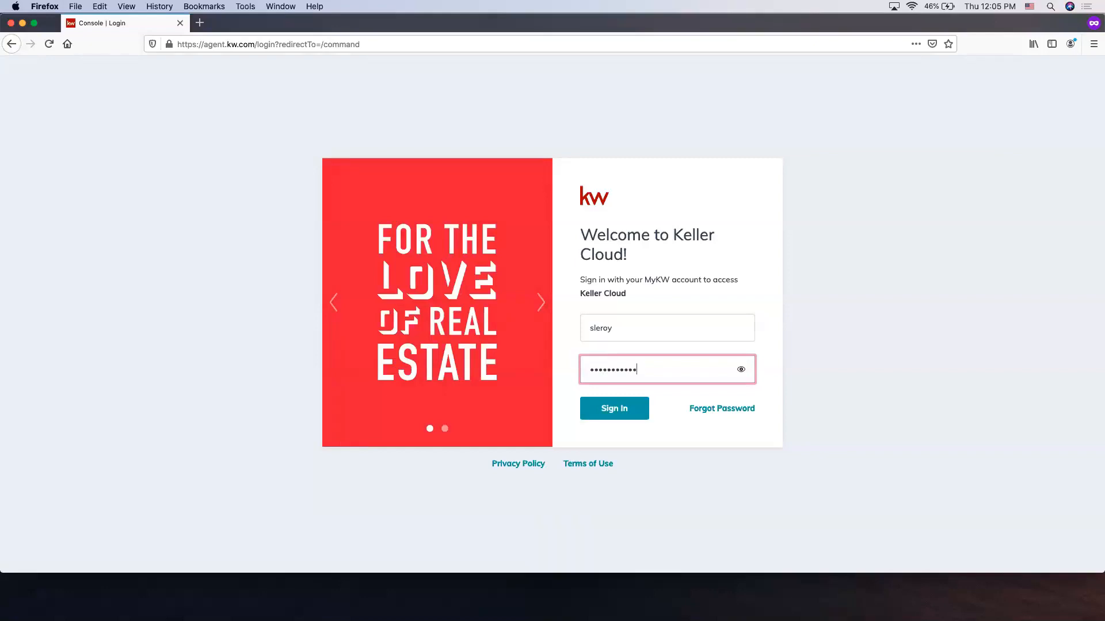
click(614, 411)
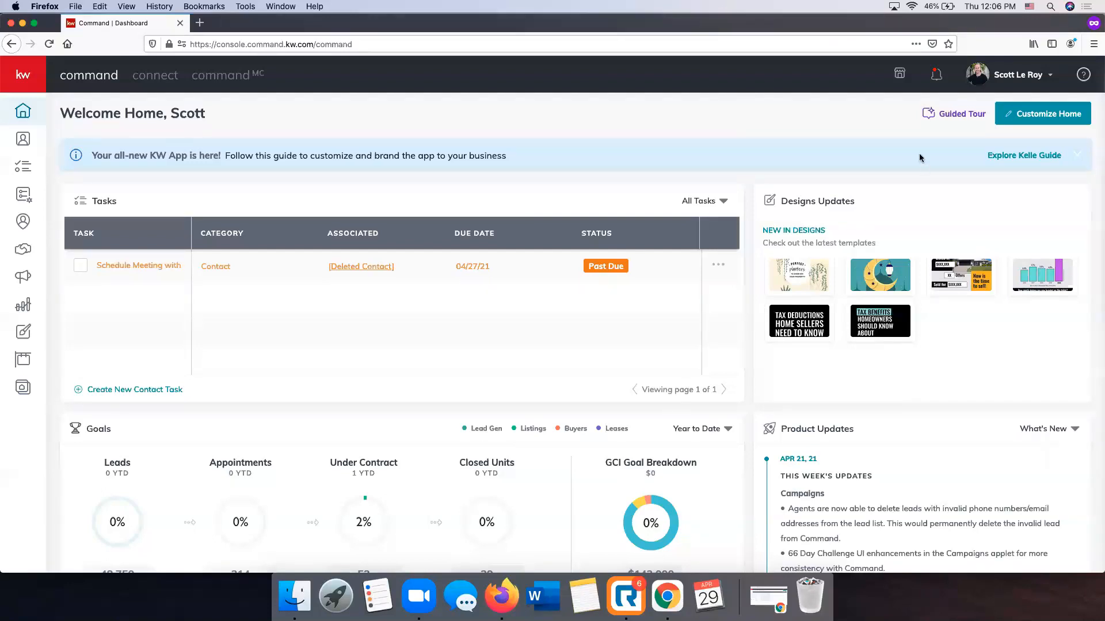
Open the account settings and examine the connected applications, including DocuSign, Facebook, Gmail and PieSync
click(1024, 83)
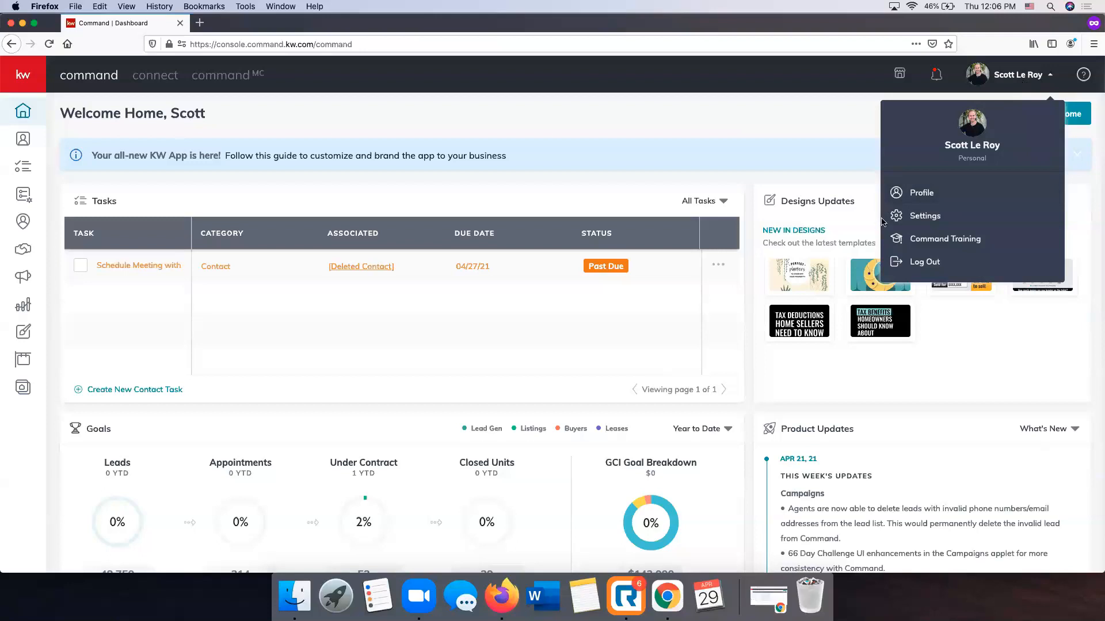
click(923, 217)
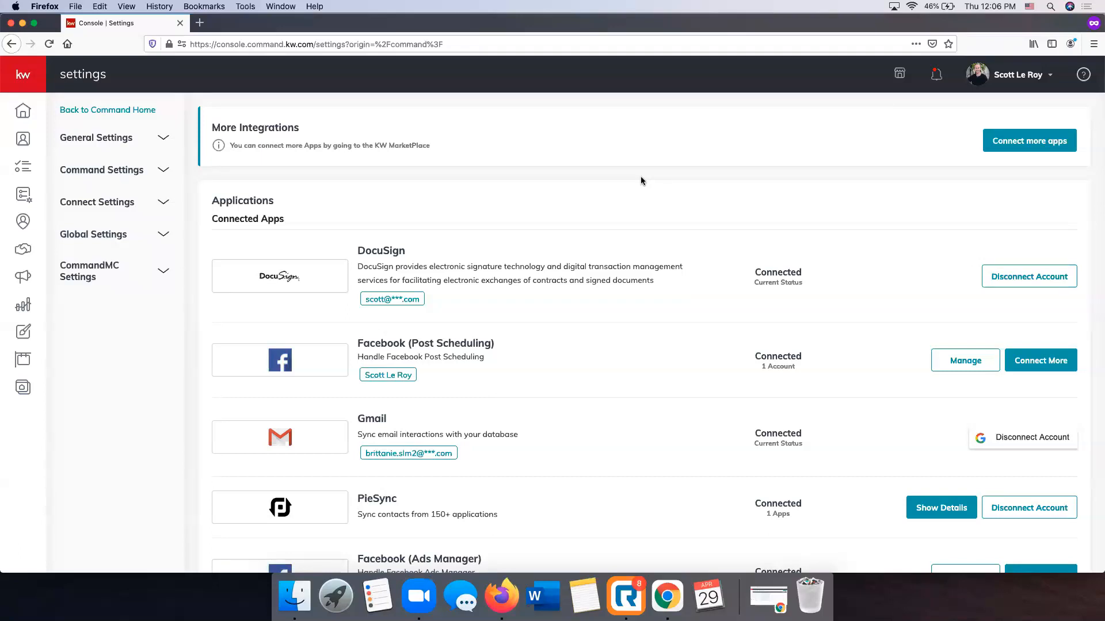
scroll(640, 180, down, 1)
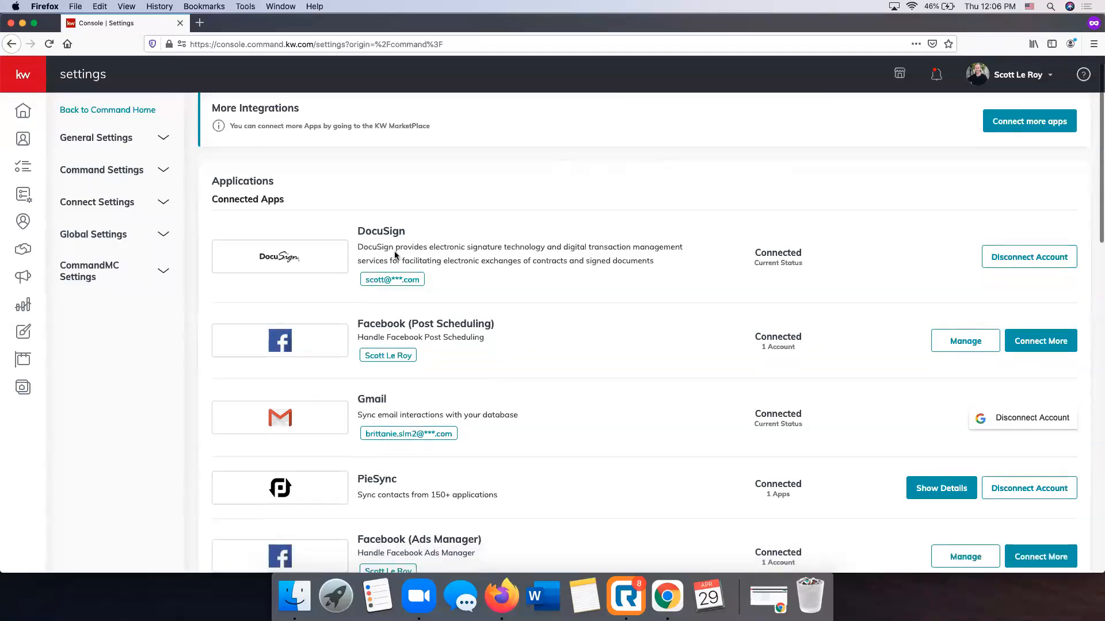
scroll(280, 295, down, 3)
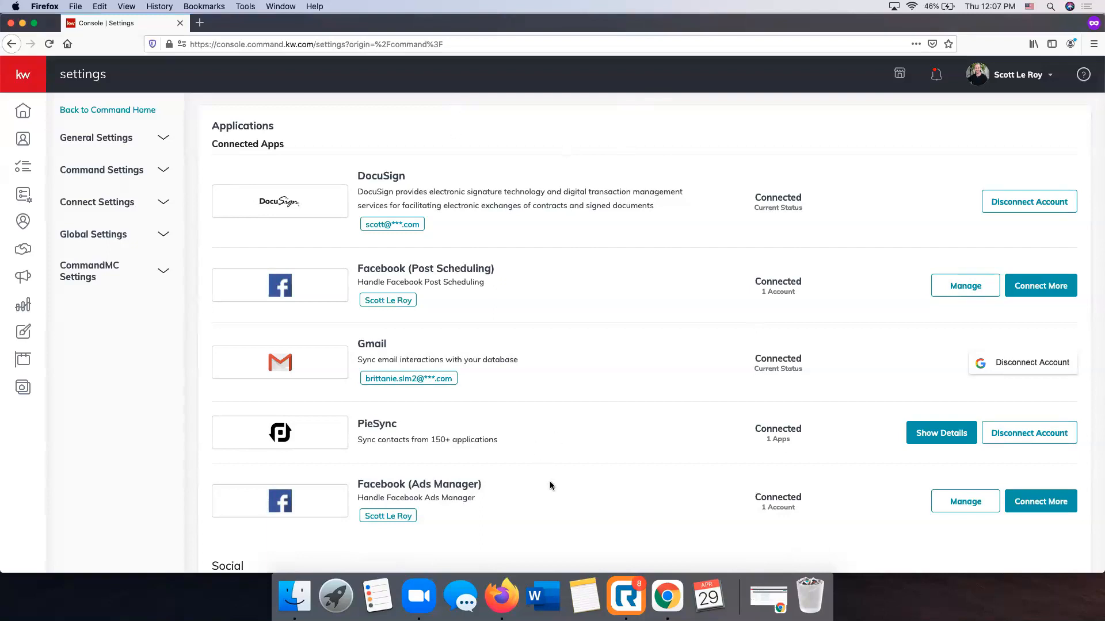
scroll(550, 481, down, 1)
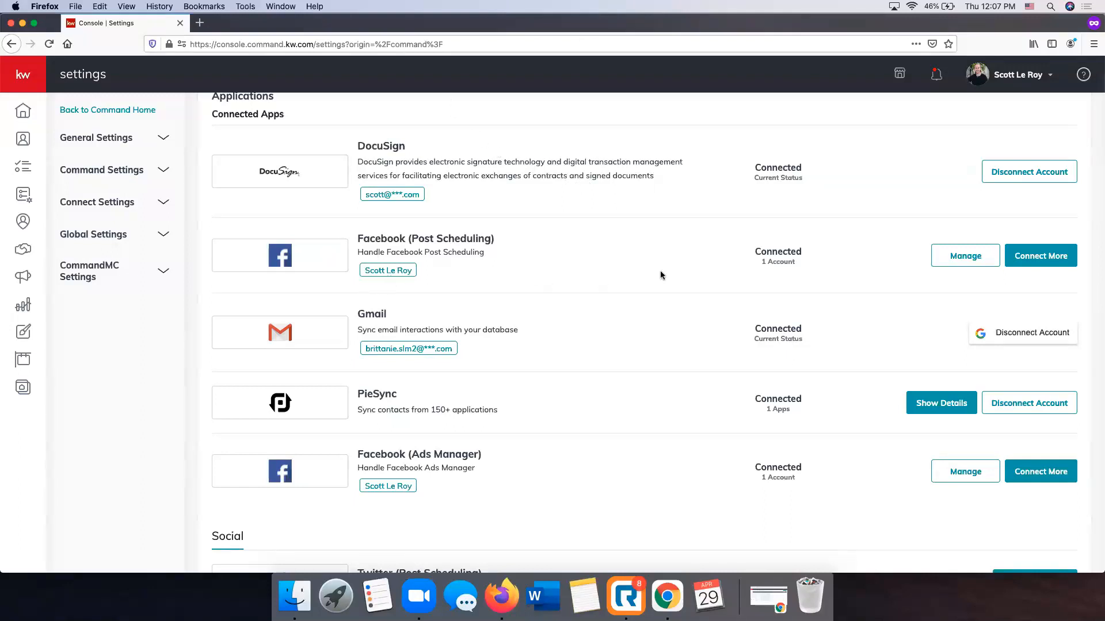
scroll(649, 276, down, 2)
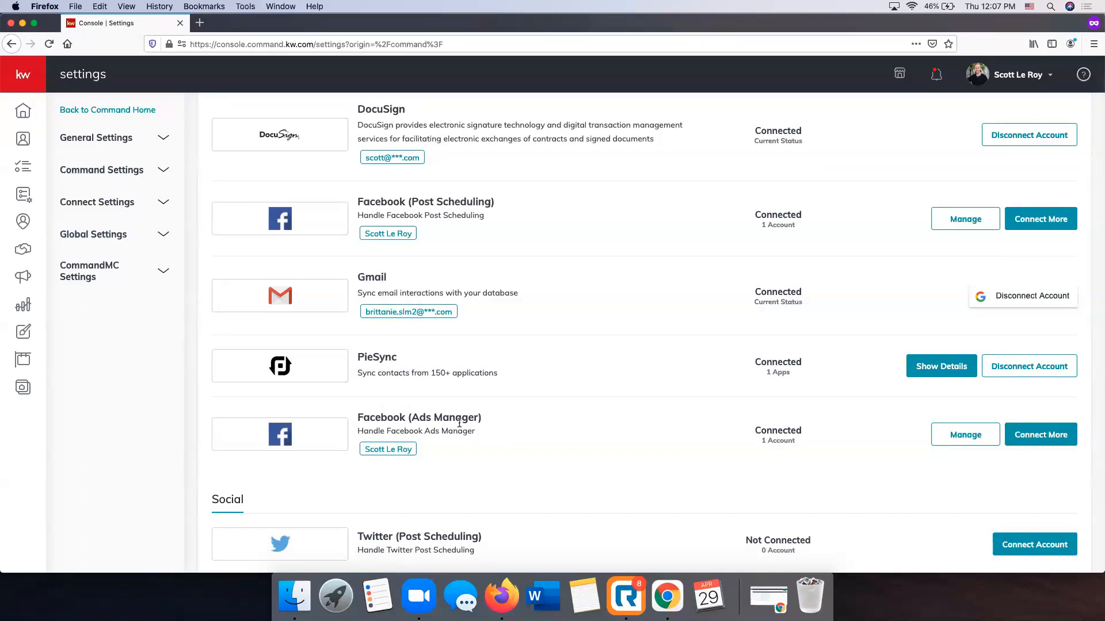
scroll(459, 423, down, 5)
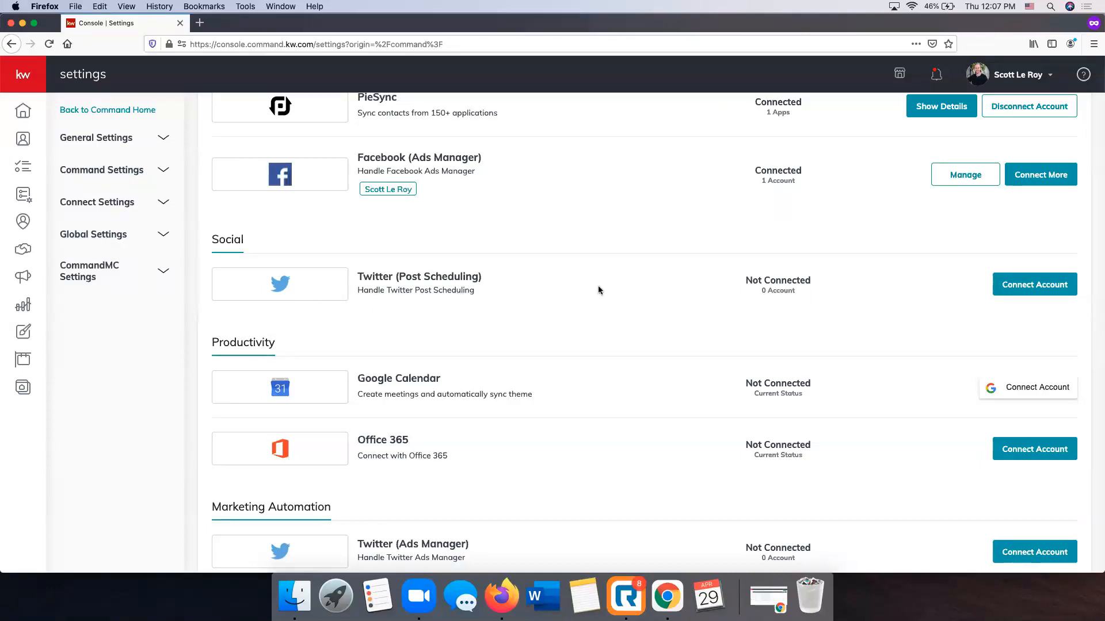
Open the blocked authorization window for connecting Twitter (Post Scheduling), and close it without authorizing the app
click(1033, 286)
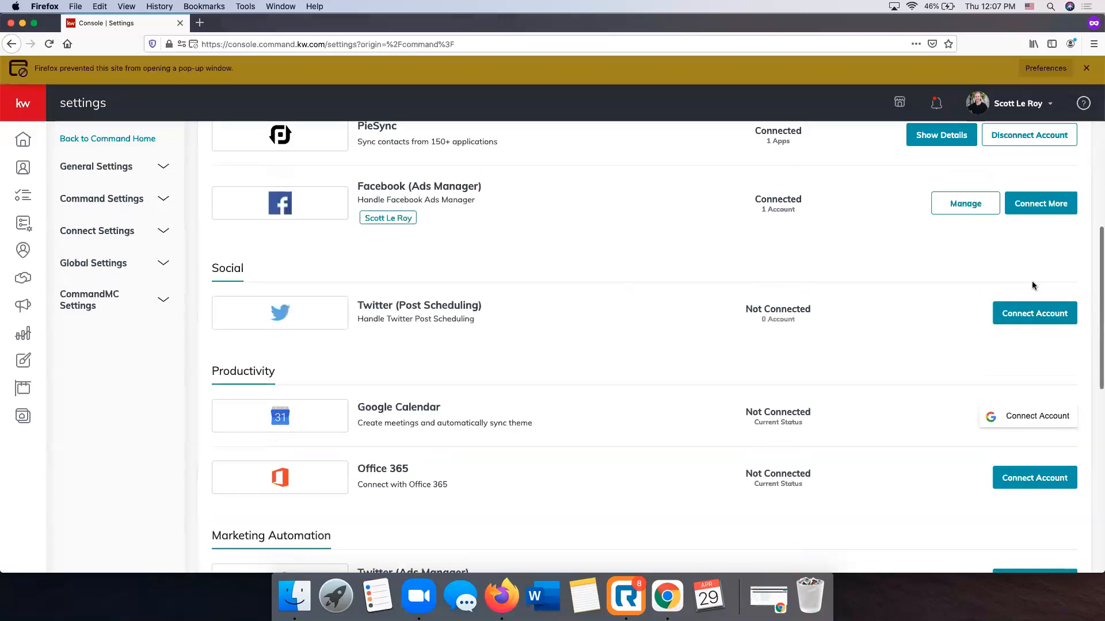
click(1045, 72)
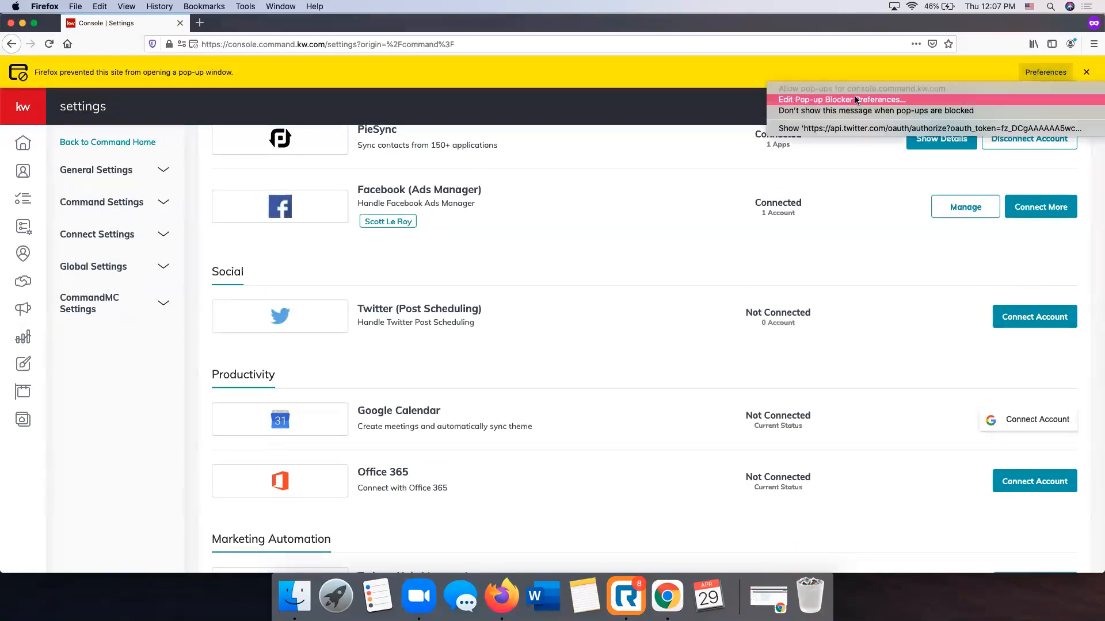
click(335, 227)
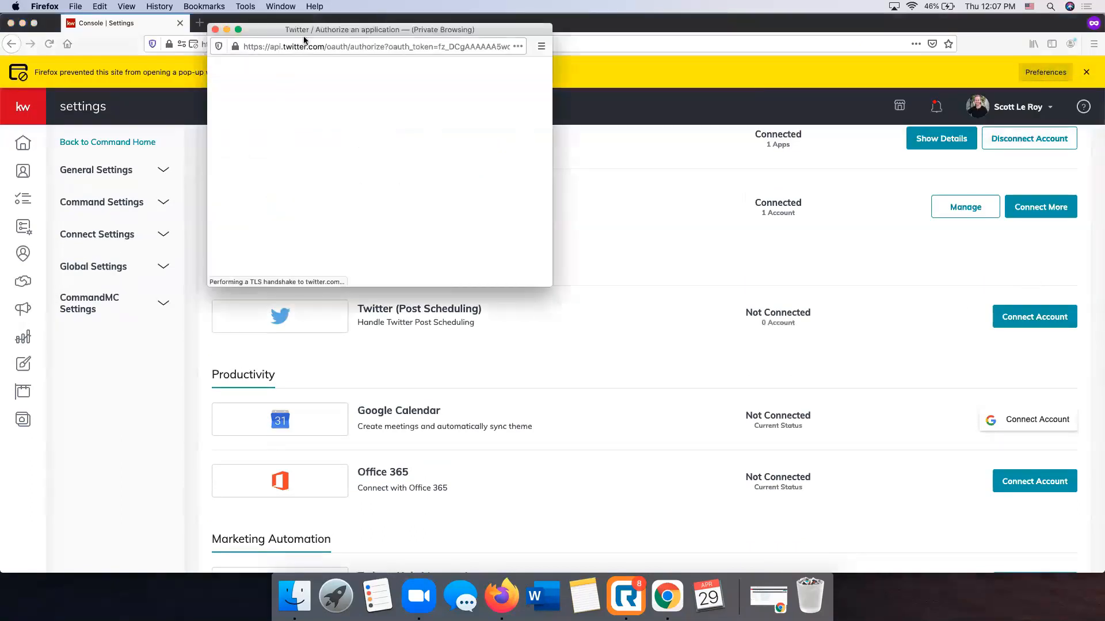
click(1086, 72)
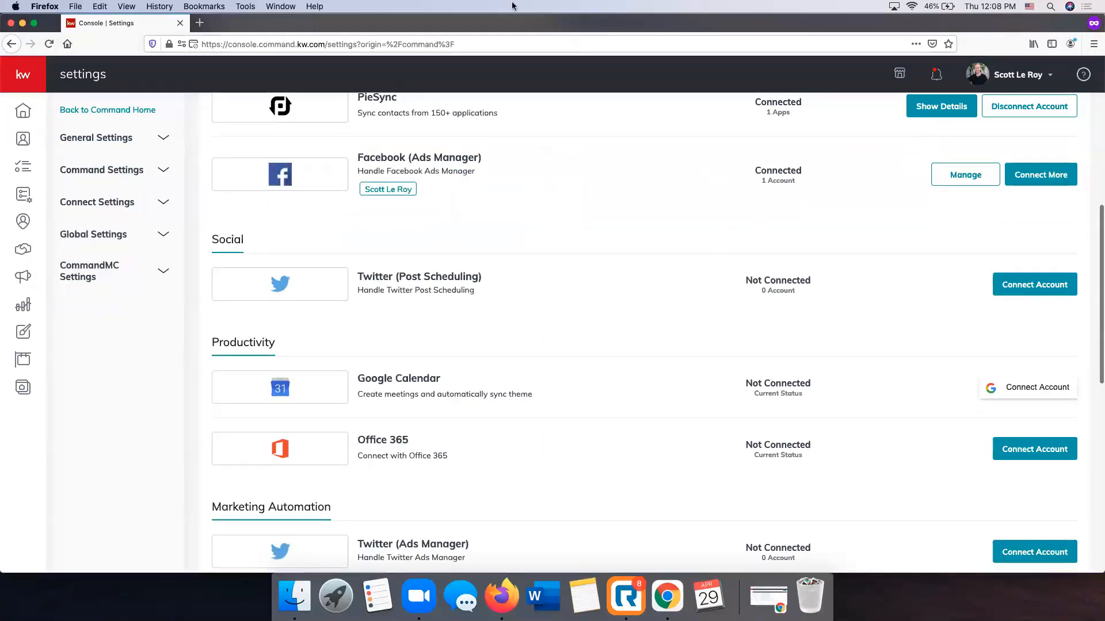
drag(506, 23, 522, 140)
click(522, 20)
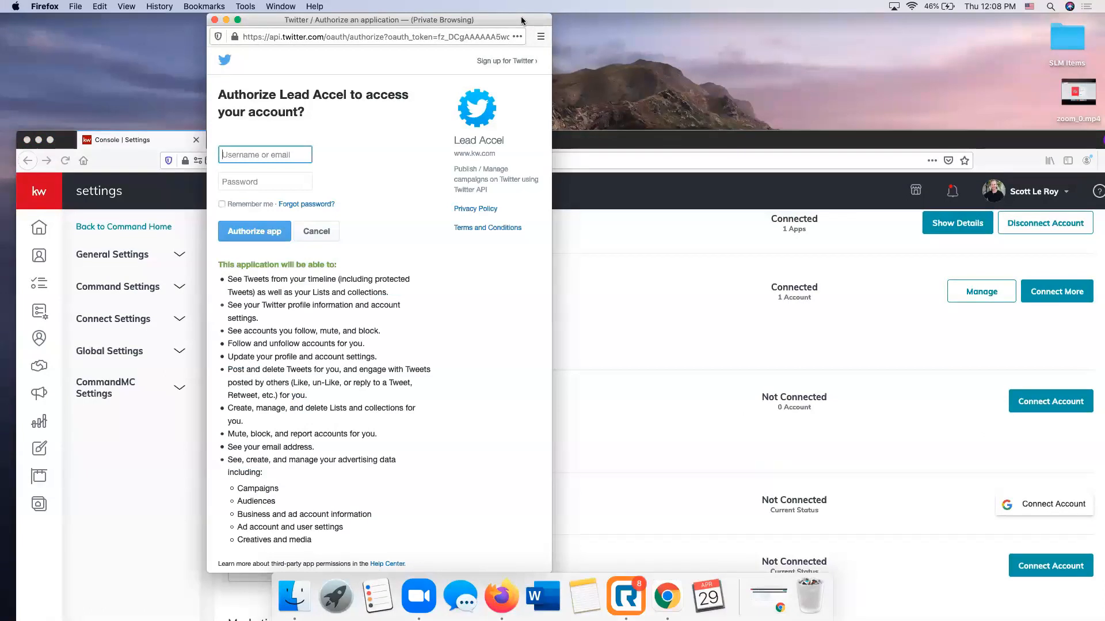
click(215, 20)
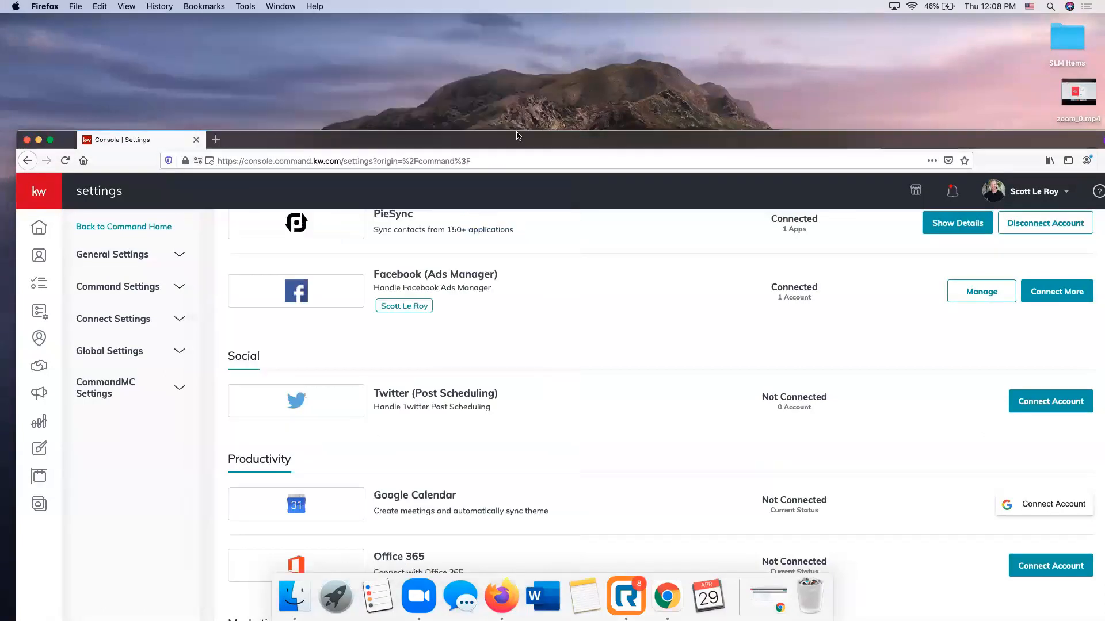
double_click(516, 128)
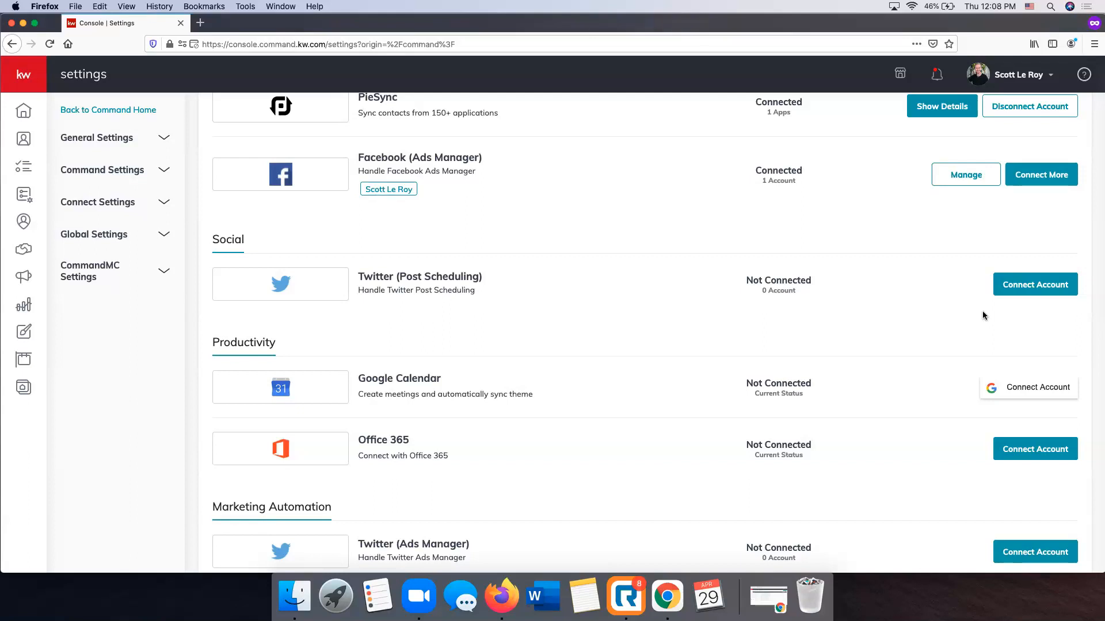
Examine the Productivity, Marketing Automation, Email Services and Messaging integrations in the application settings
scroll(637, 107, up, 1)
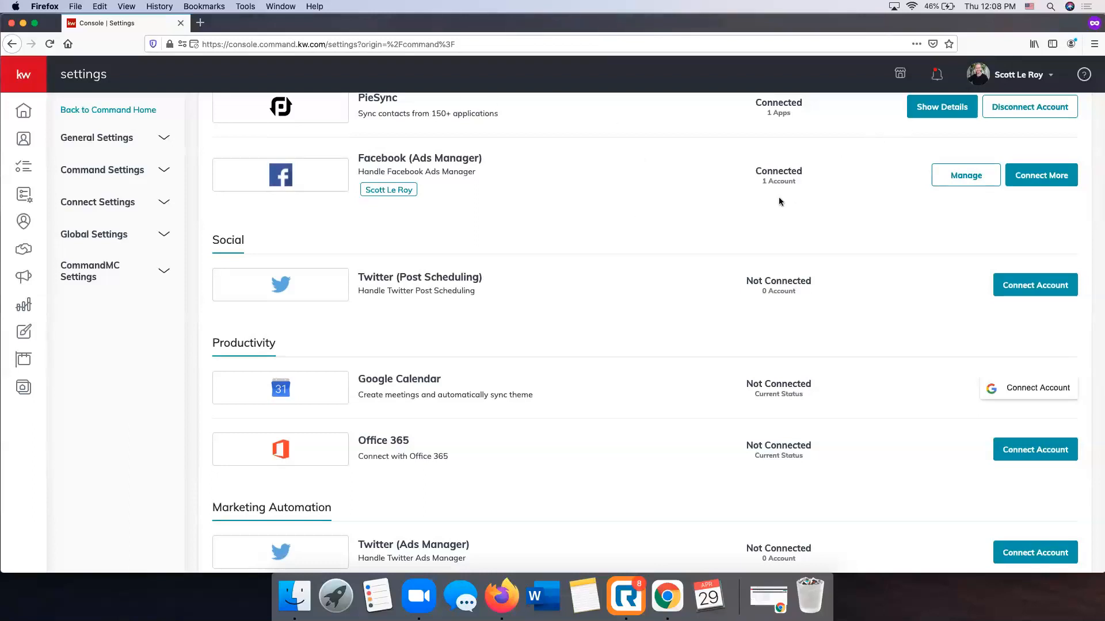
scroll(780, 201, down, 5)
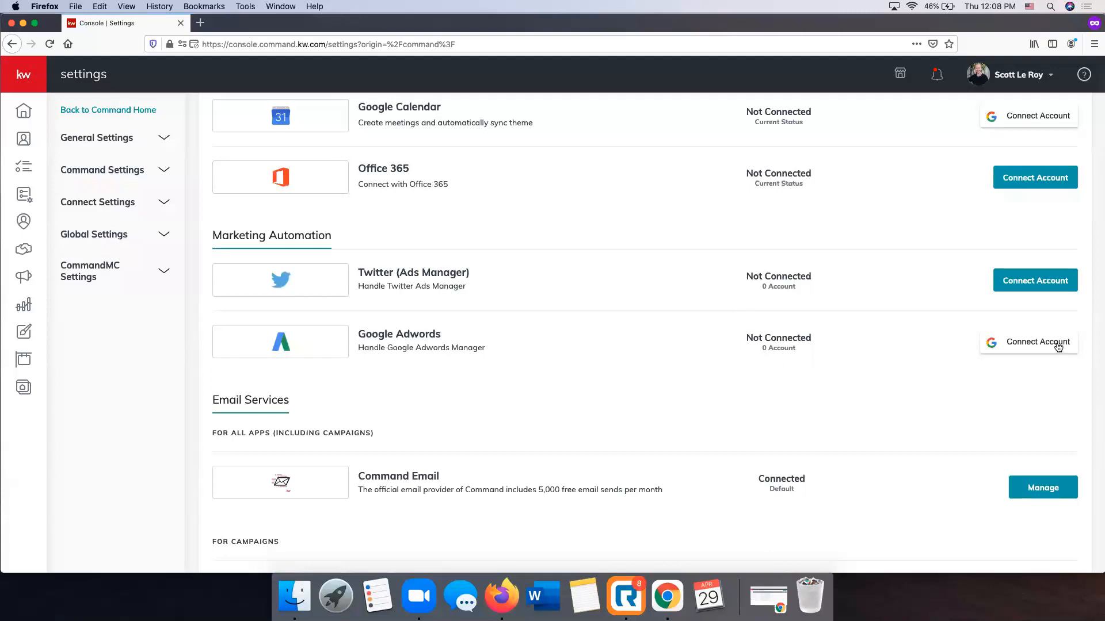
scroll(896, 341, down, 1)
scroll(896, 340, down, 2)
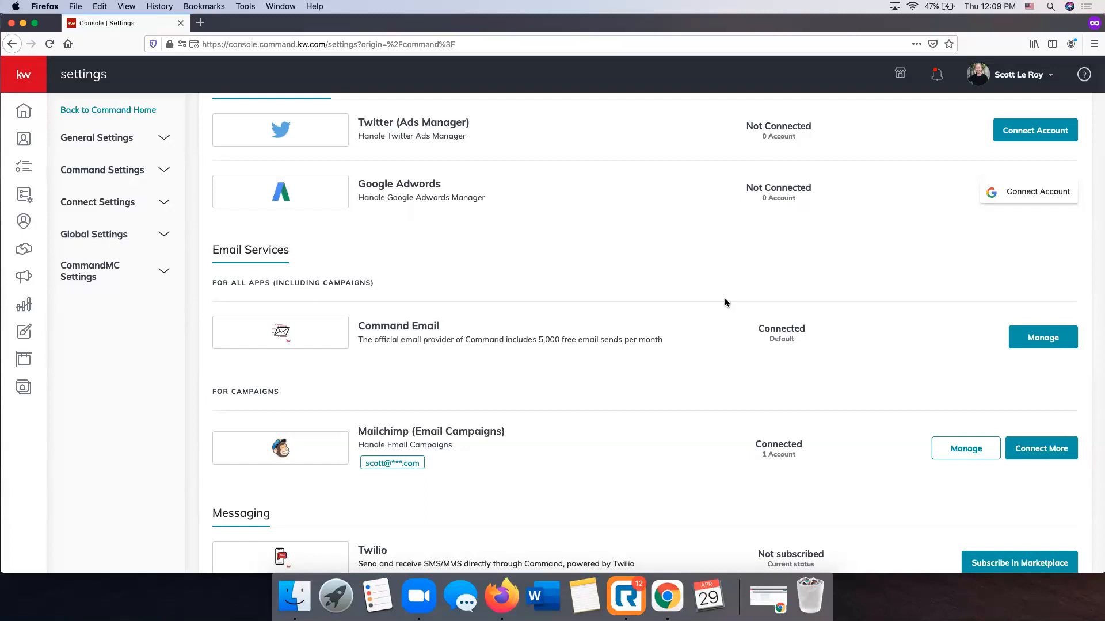
scroll(724, 299, down, 3)
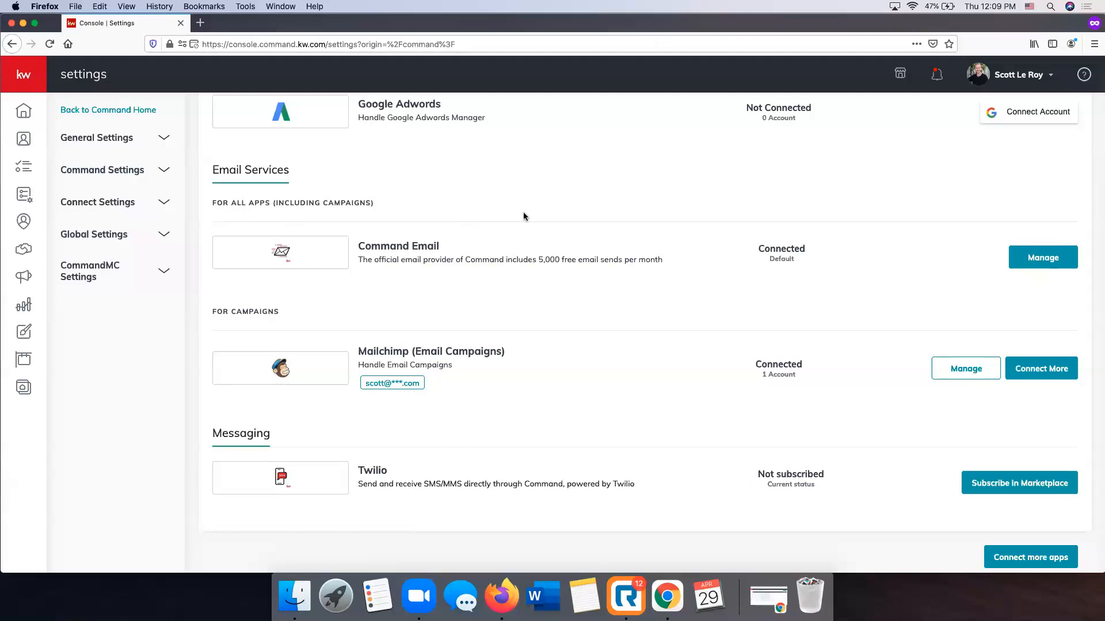
View the Command Email configuration with its sender name and reply-to email options, and close it without changes
scroll(523, 213, up, 1)
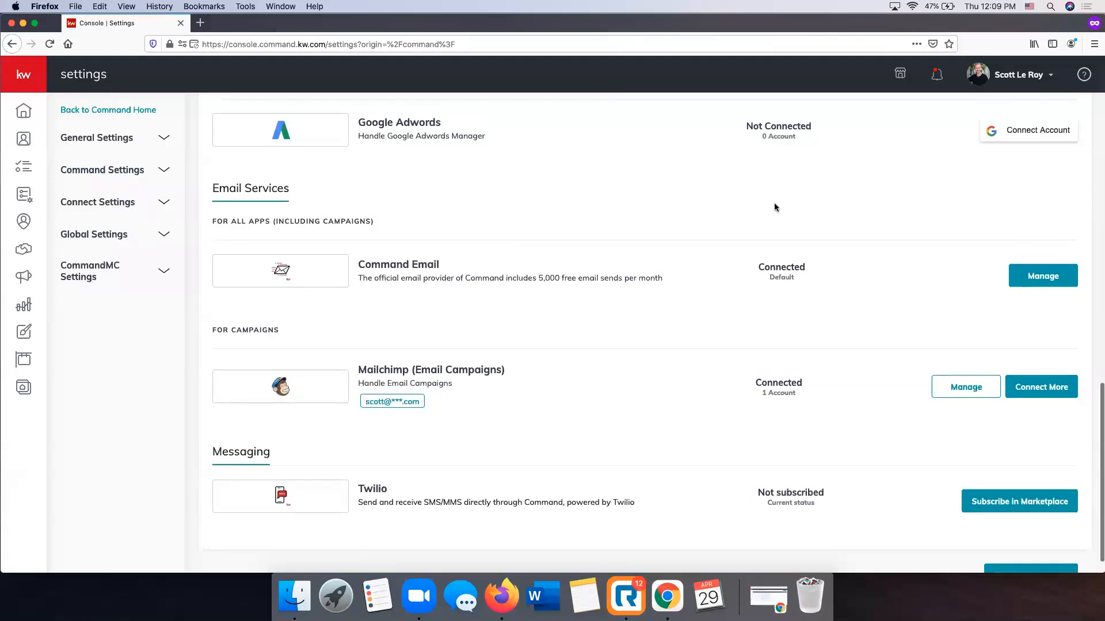
click(1039, 284)
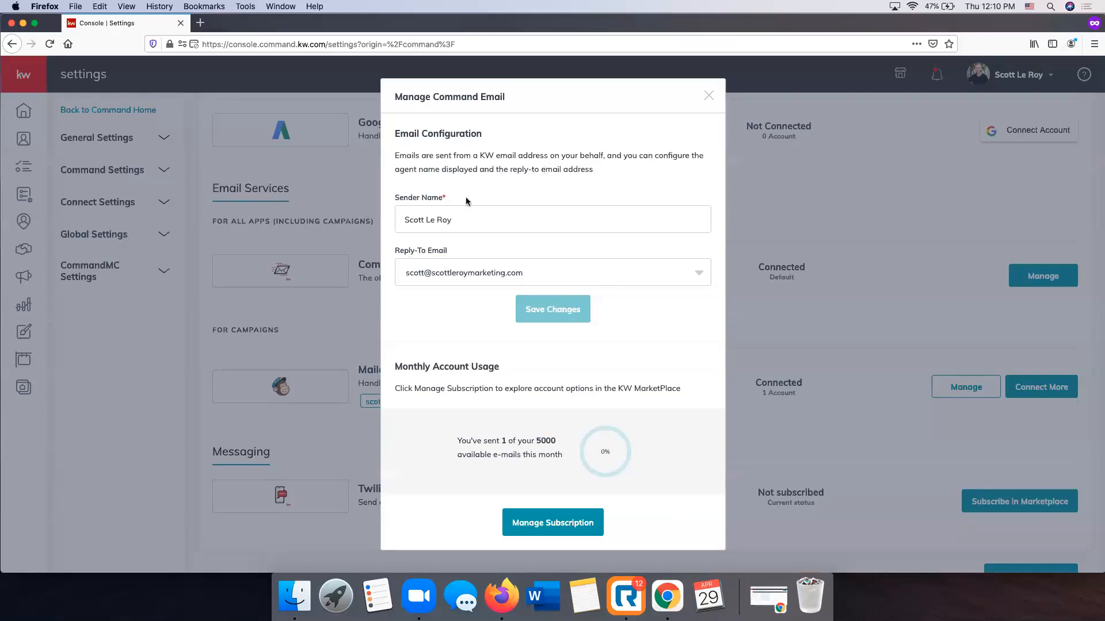
click(467, 215)
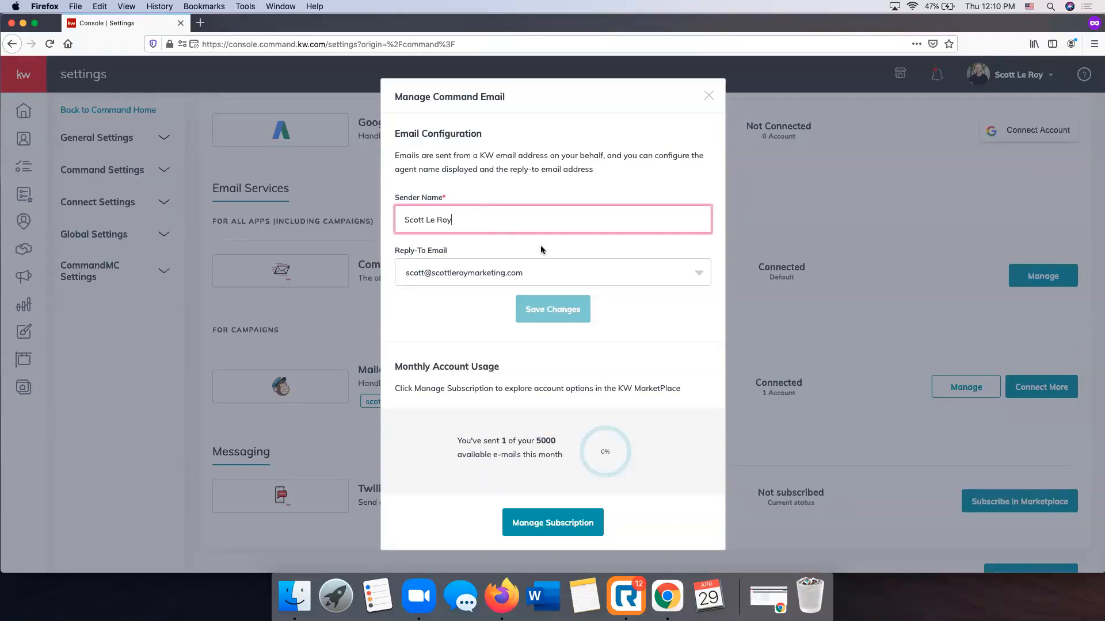
click(585, 268)
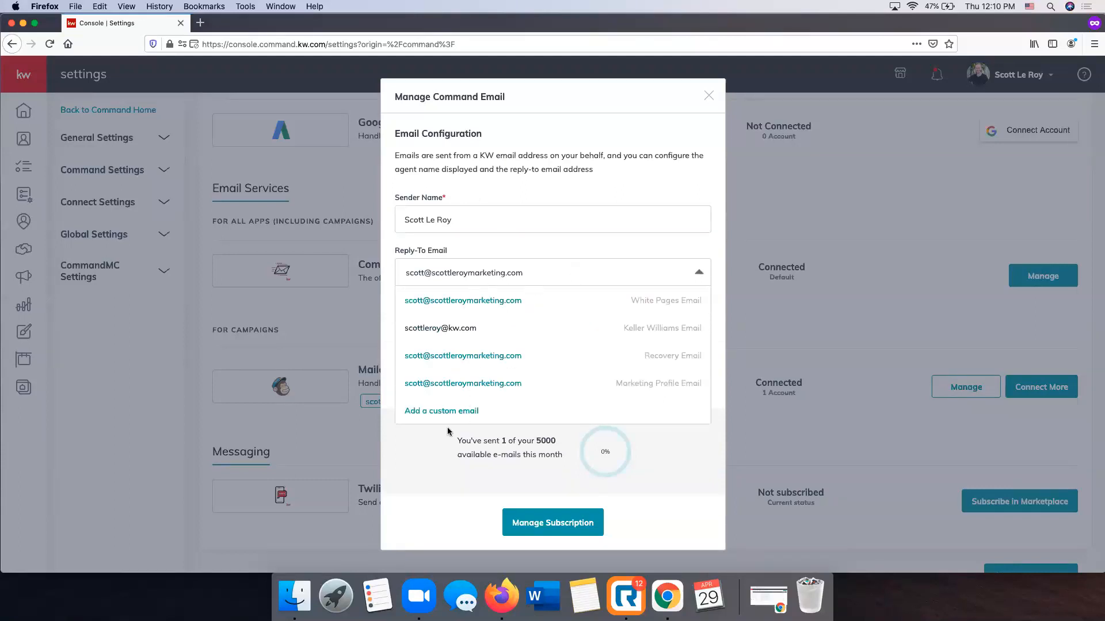
click(538, 251)
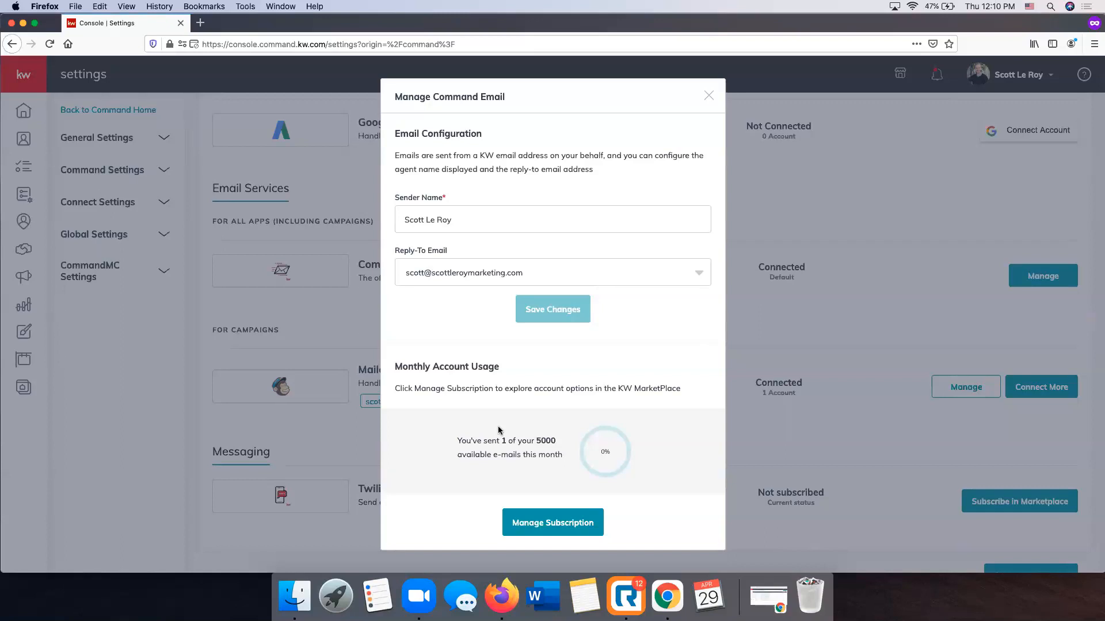
click(709, 97)
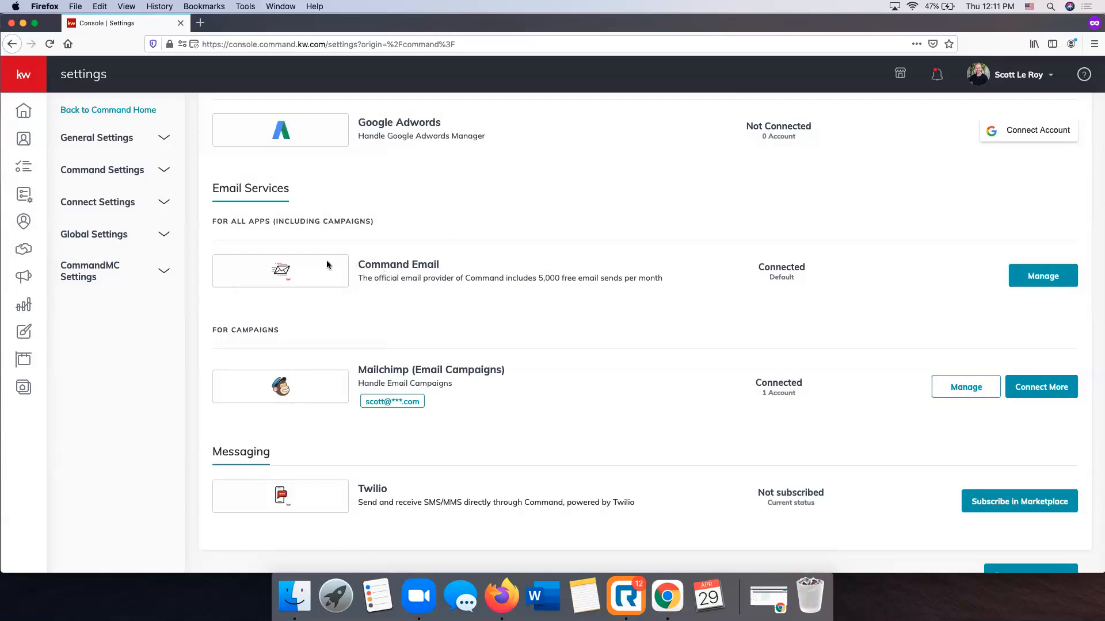
Compare the Command Email and Mailchimp entries and look back through the list to the first connected apps
scroll(18, 144, up, 1)
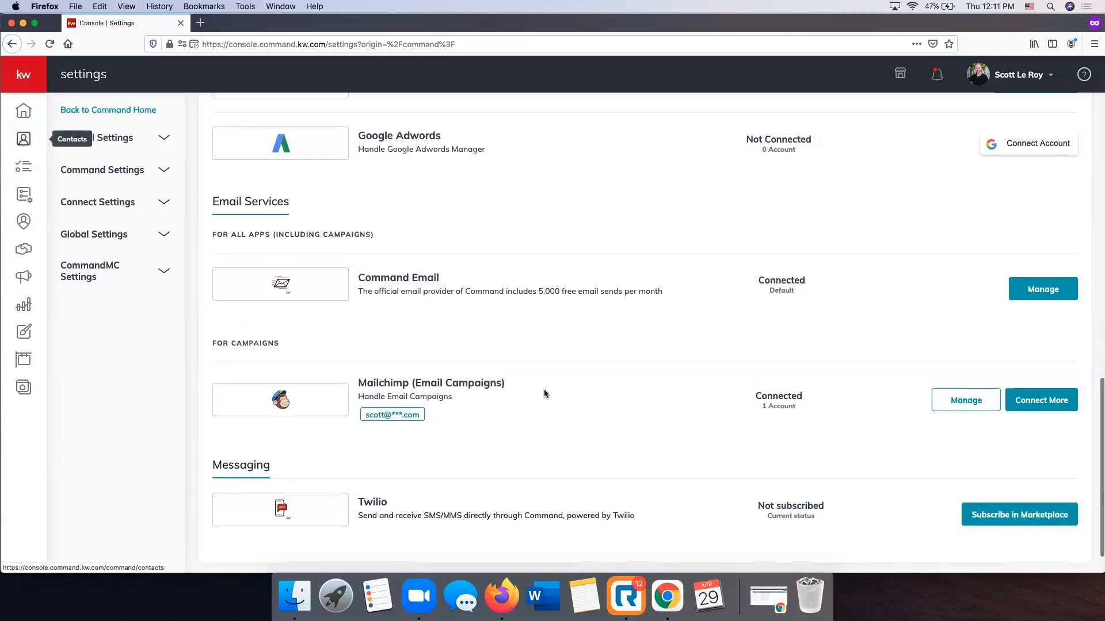
scroll(552, 397, down, 3)
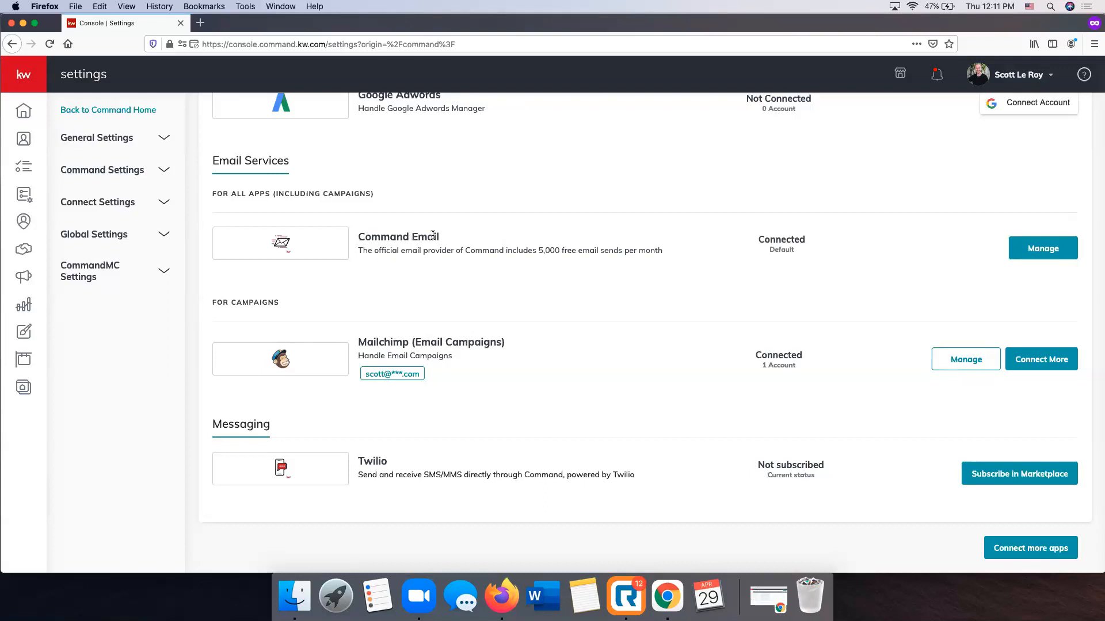
scroll(432, 236, up, 1)
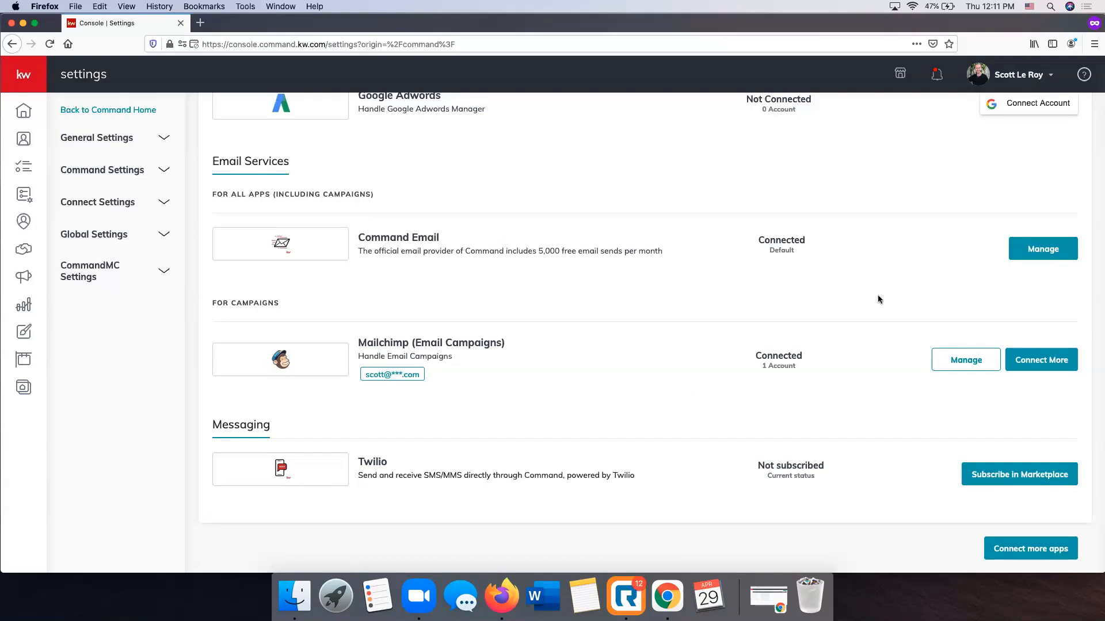
scroll(414, 240, up, 5)
scroll(416, 243, up, 20)
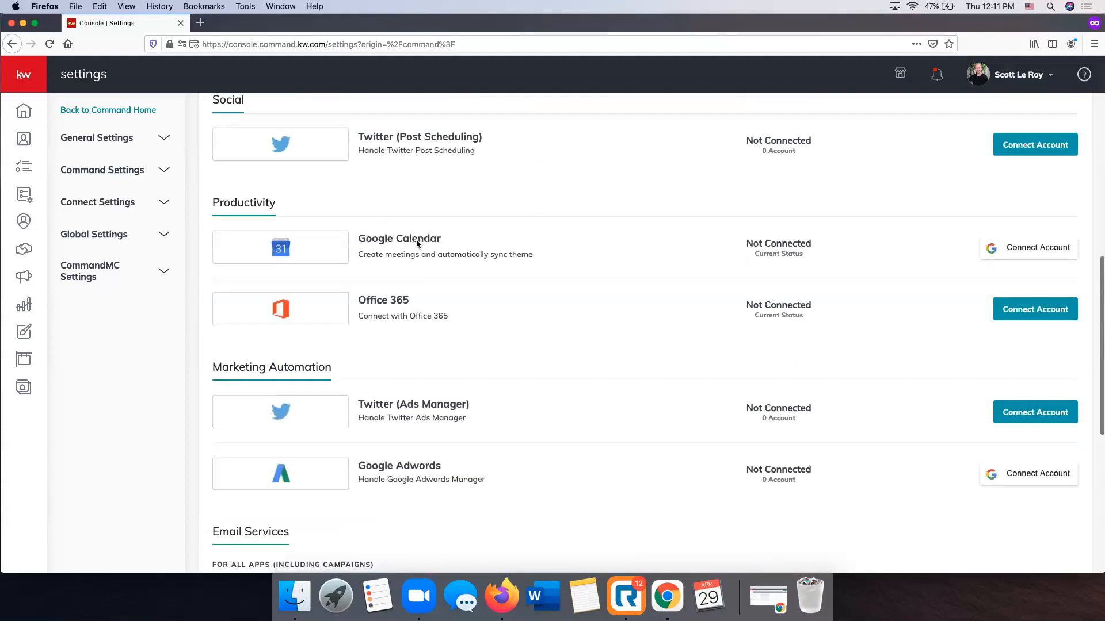
scroll(418, 244, up, 8)
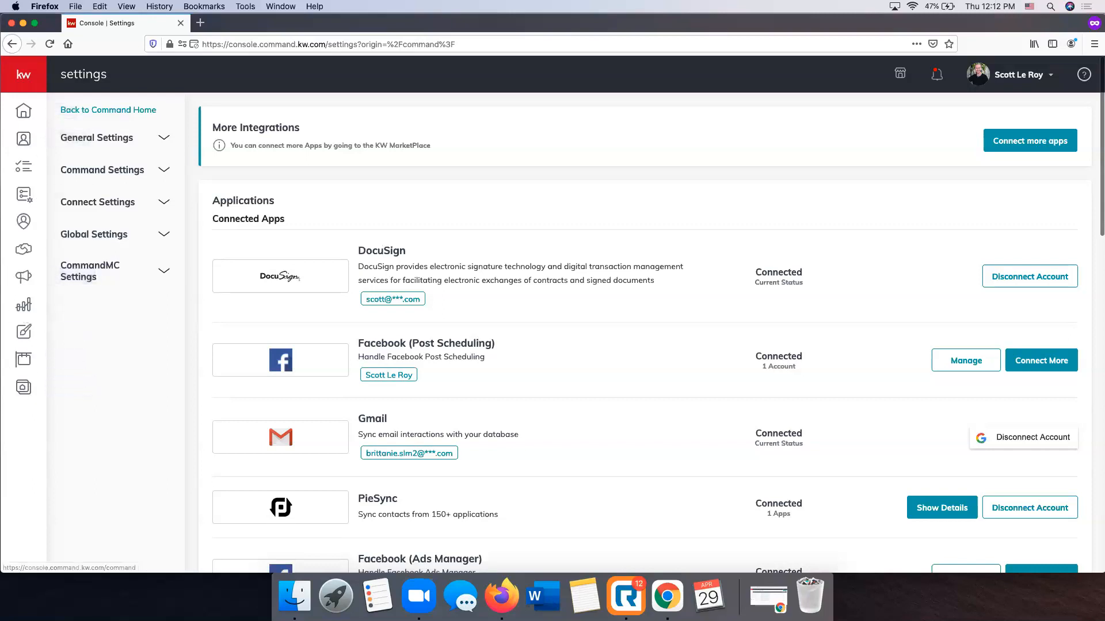
Start a new Social design in Designs with the option to import photos and text from a listing
click(33, 84)
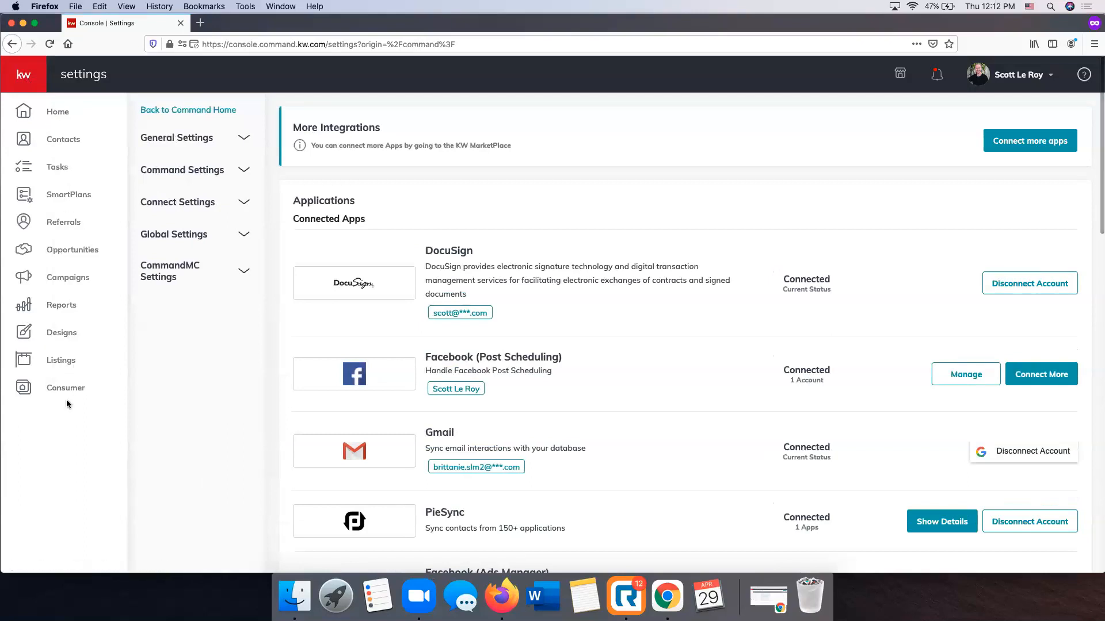
click(61, 333)
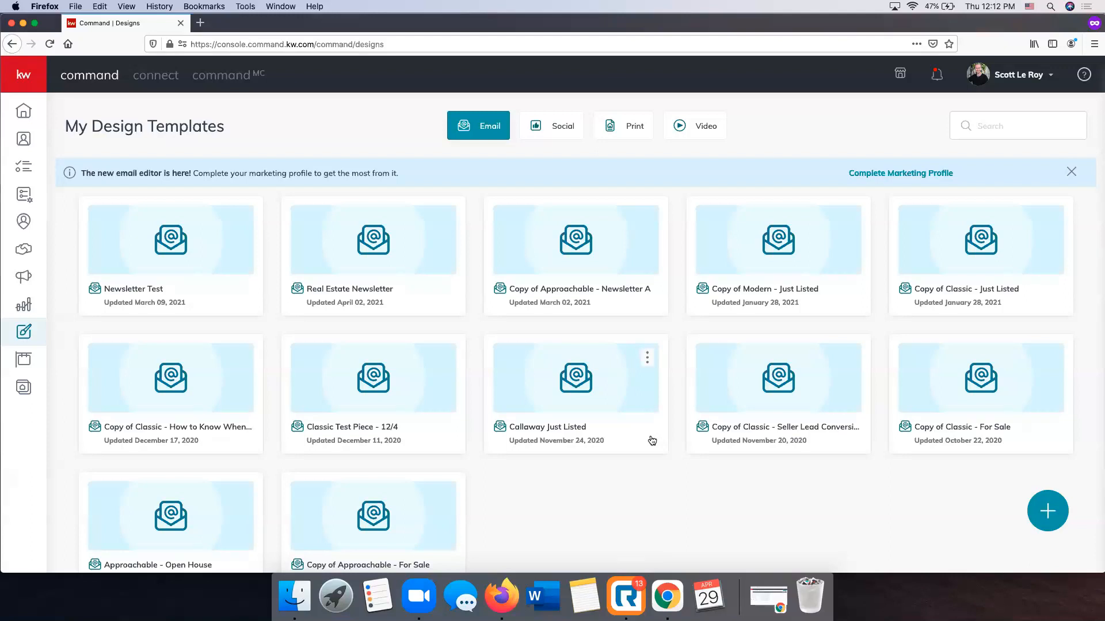
click(1049, 511)
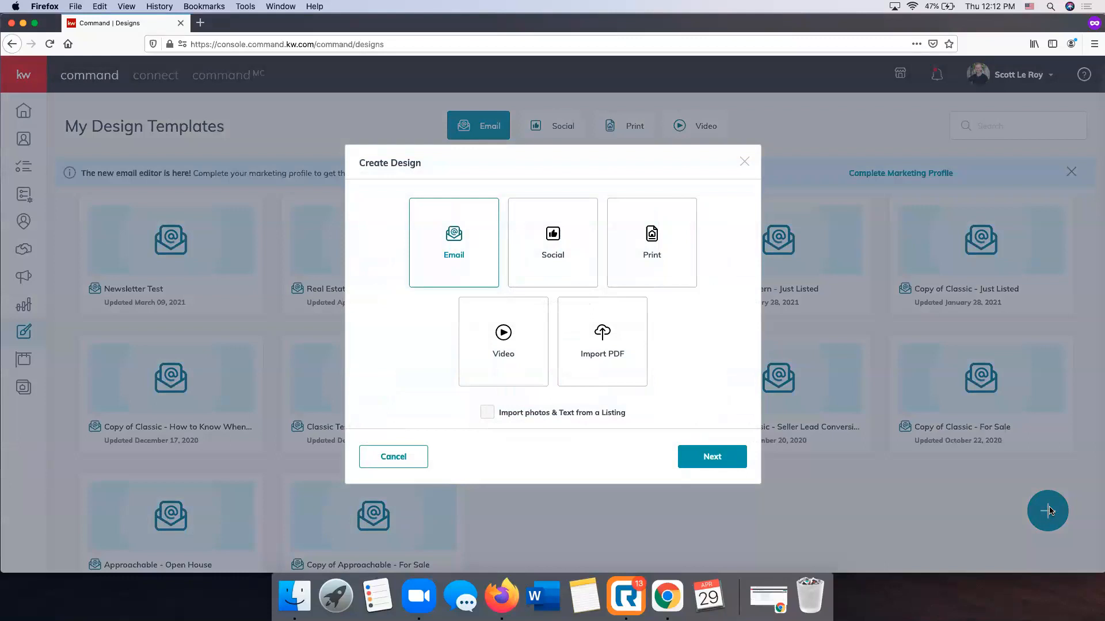
click(567, 268)
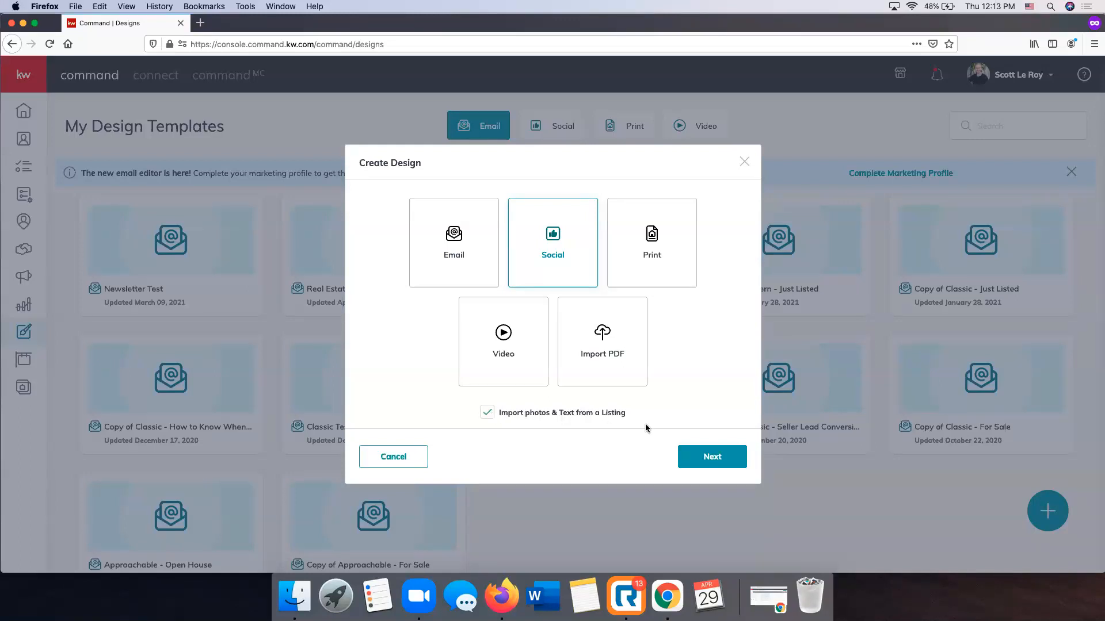
click(713, 457)
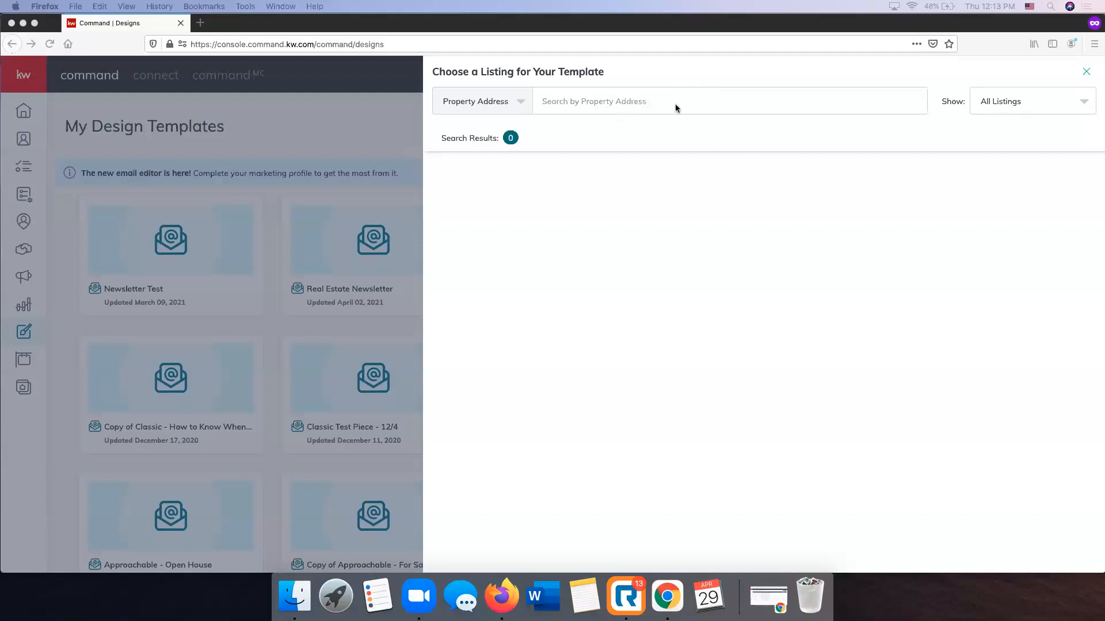
Search the listings by the property's street address and choose the Franklin listing priced at $694900 for the template
click(570, 98)
click(571, 96)
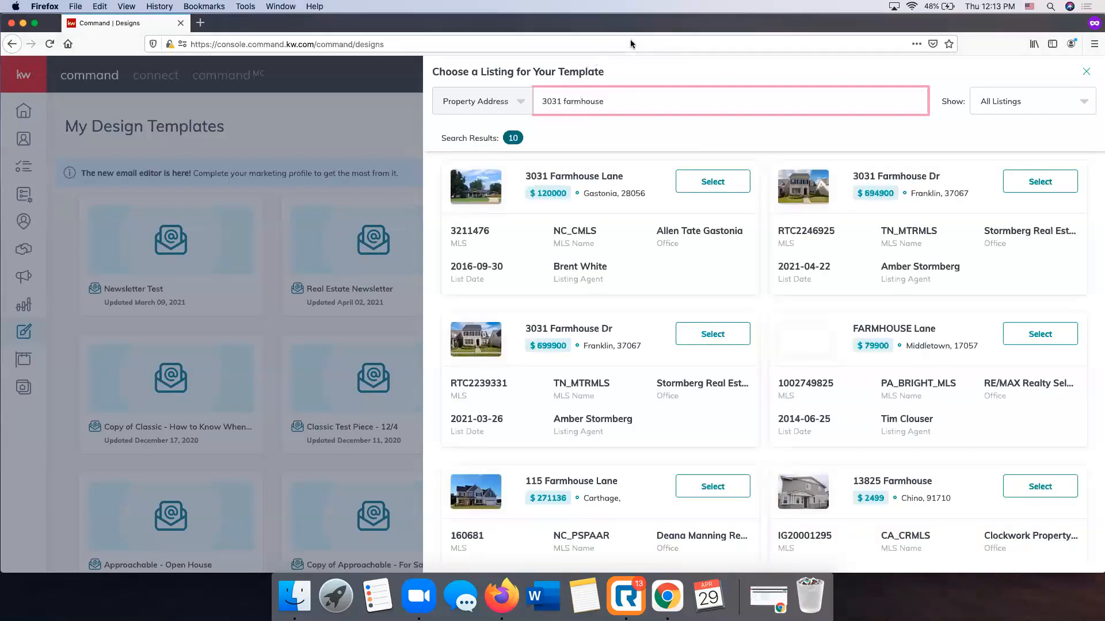
click(1030, 186)
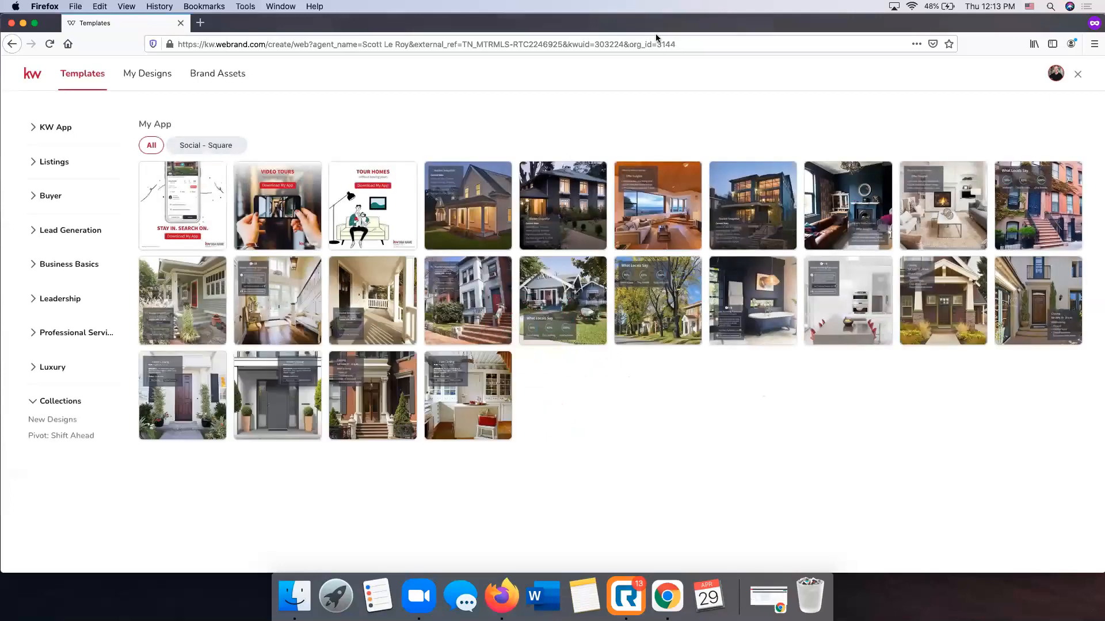
View the color palettes and fonts in Brand Assets, and return to the templates
click(224, 76)
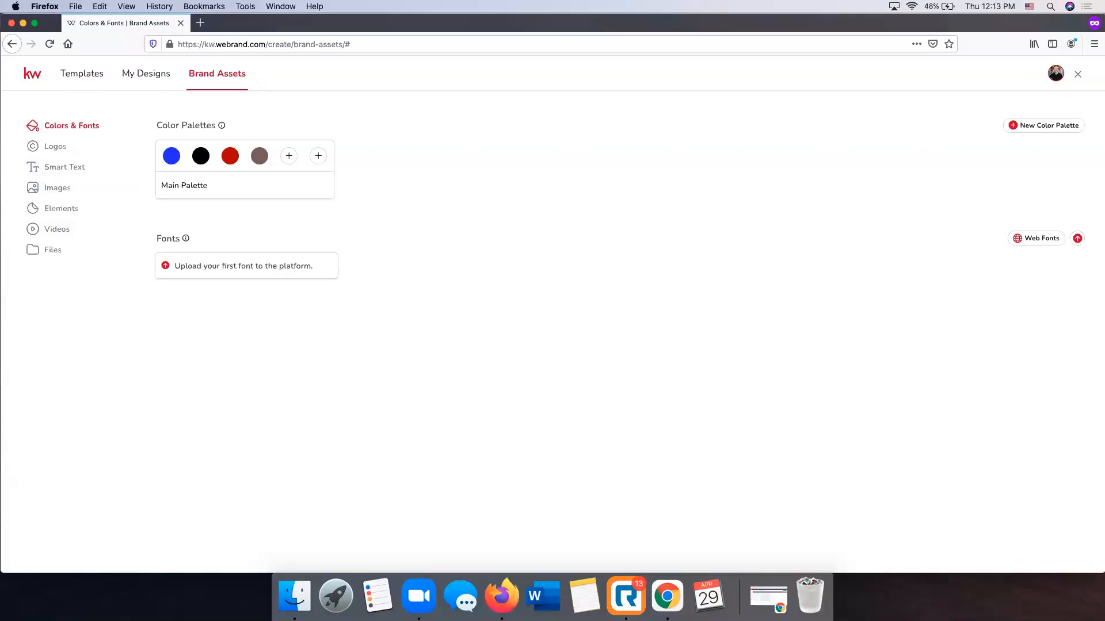
click(77, 76)
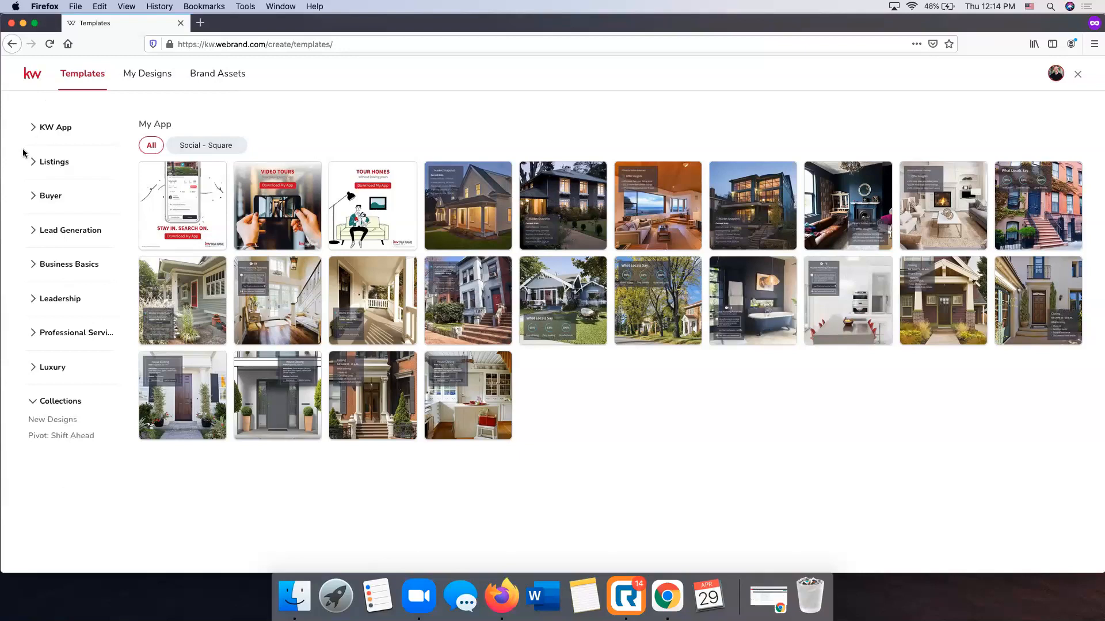
Open the JustListed_08_FB template for editing from the Just Listed templates in the Social - Wide format
click(49, 164)
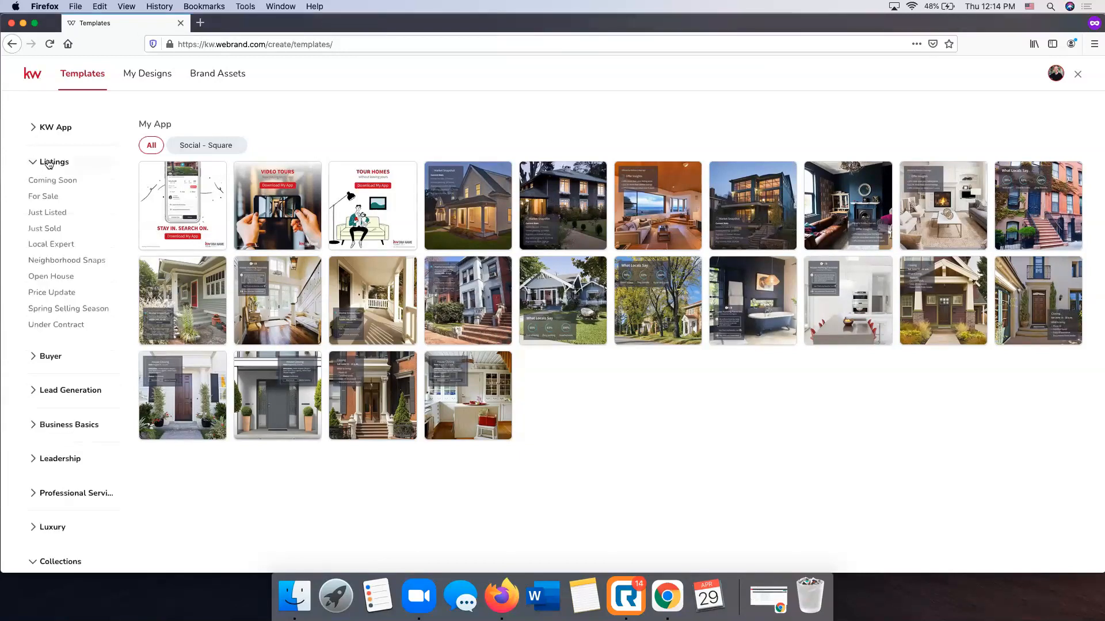
click(50, 214)
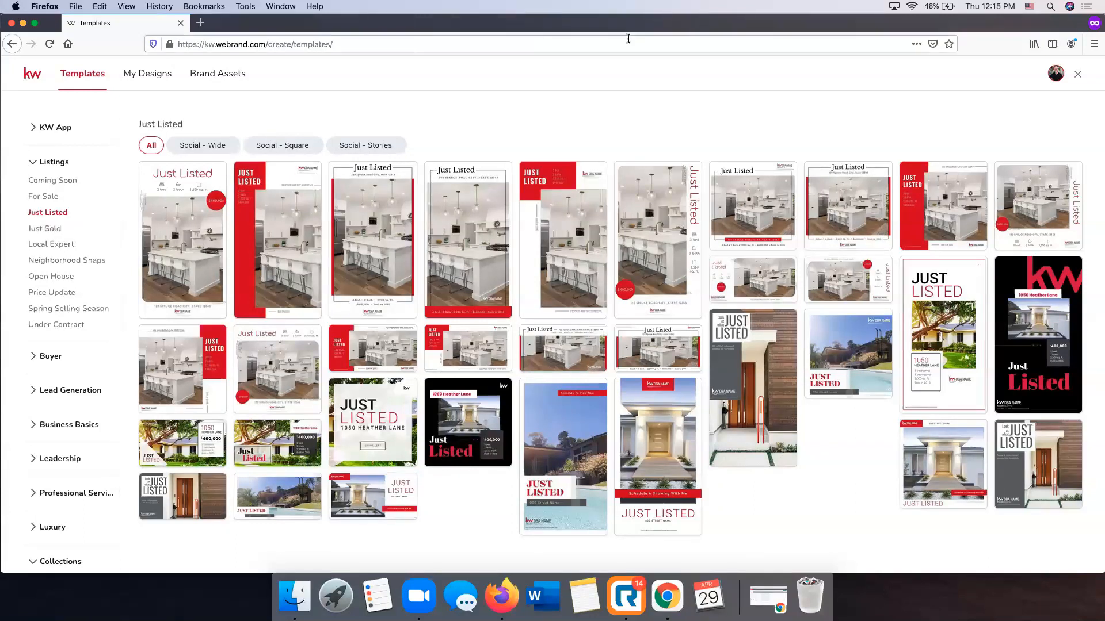
click(210, 146)
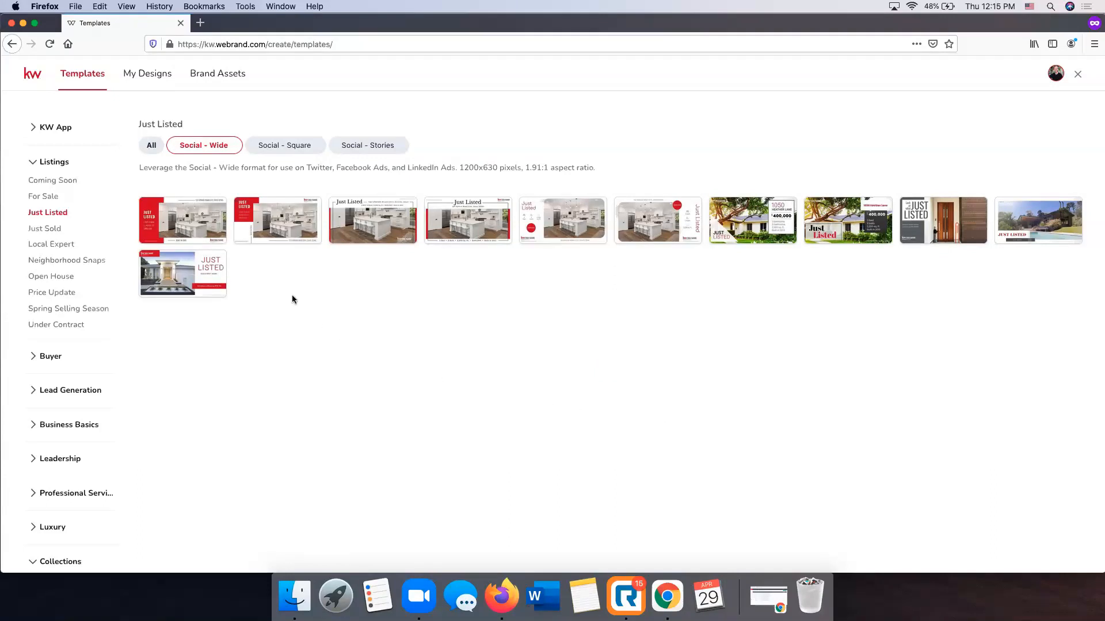
mouse_move(207, 213)
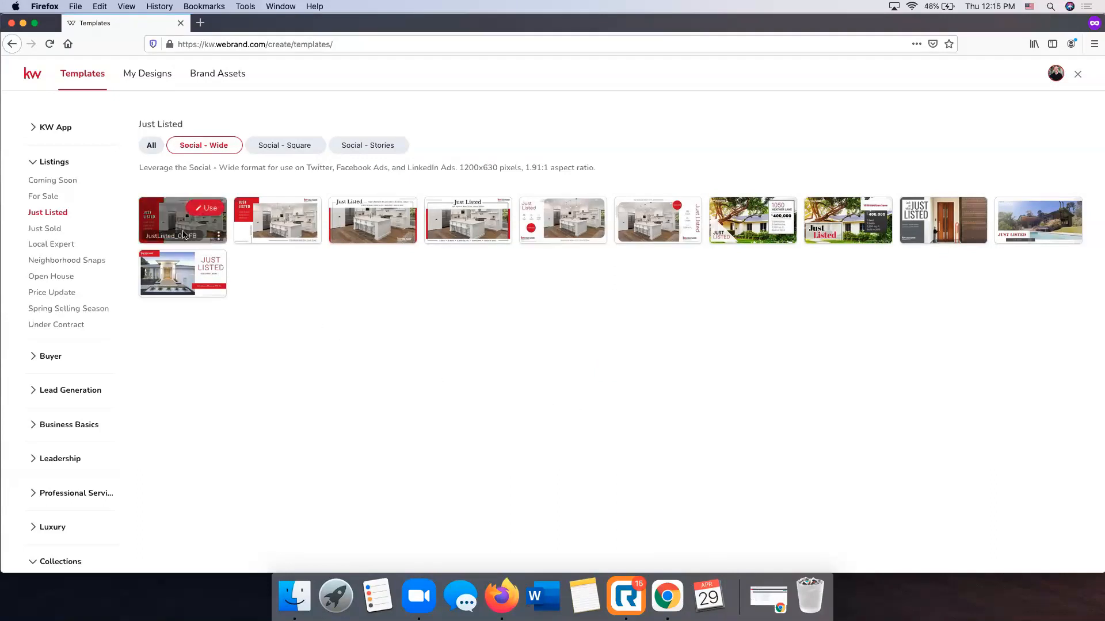
click(207, 214)
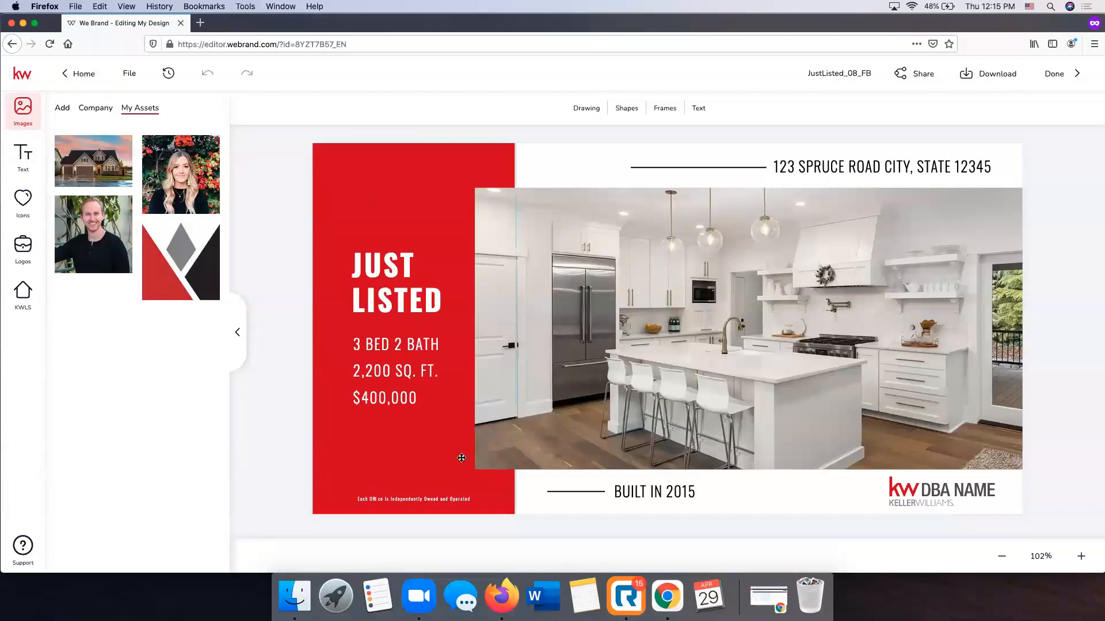
Search KWLS by the property's street address and select the Franklin, TN listing with MLS number RTC2246925
click(27, 310)
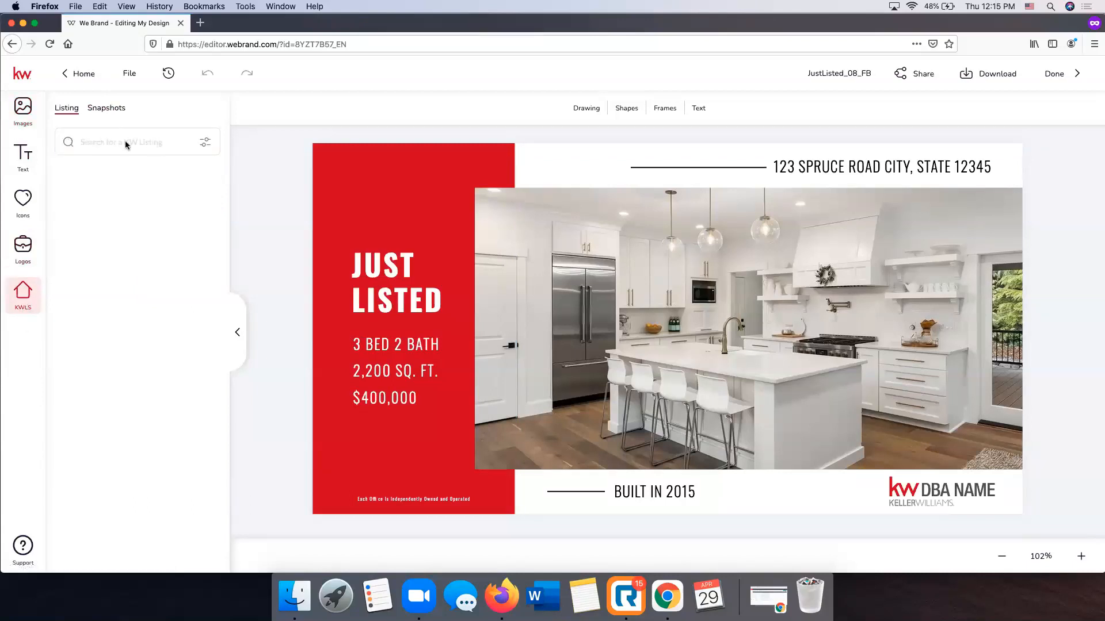
click(106, 144)
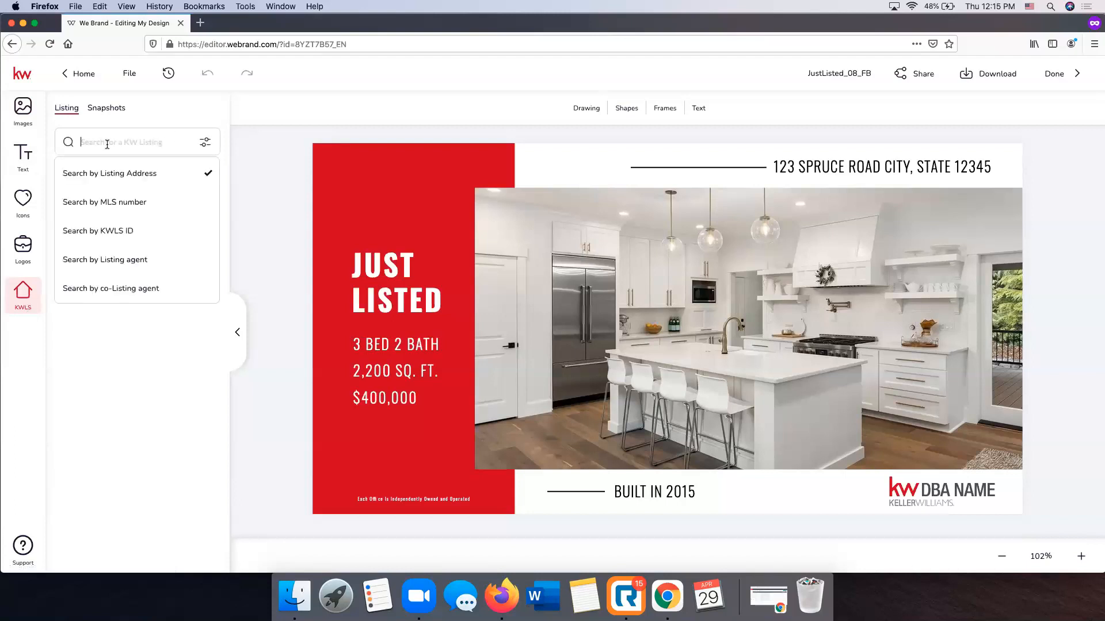
key(Return)
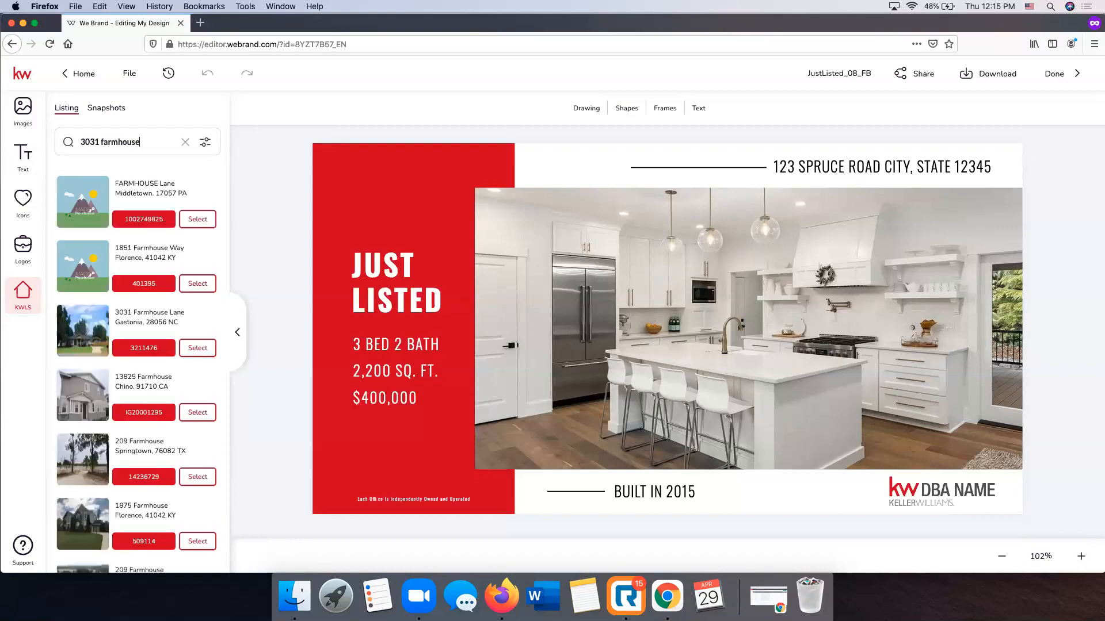
scroll(170, 289, down, 5)
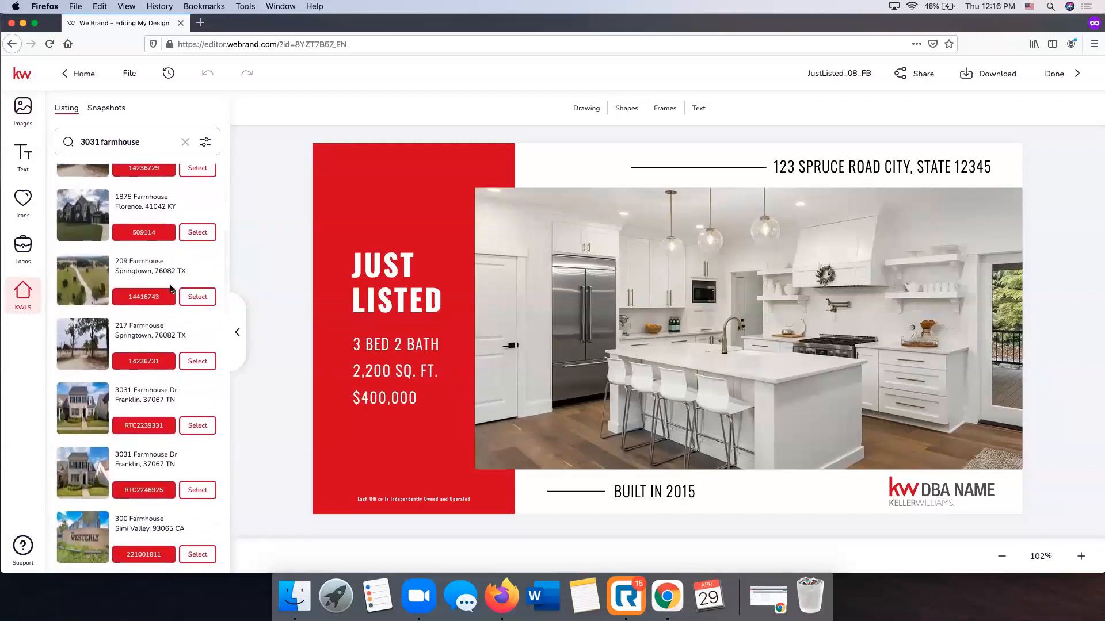
click(151, 493)
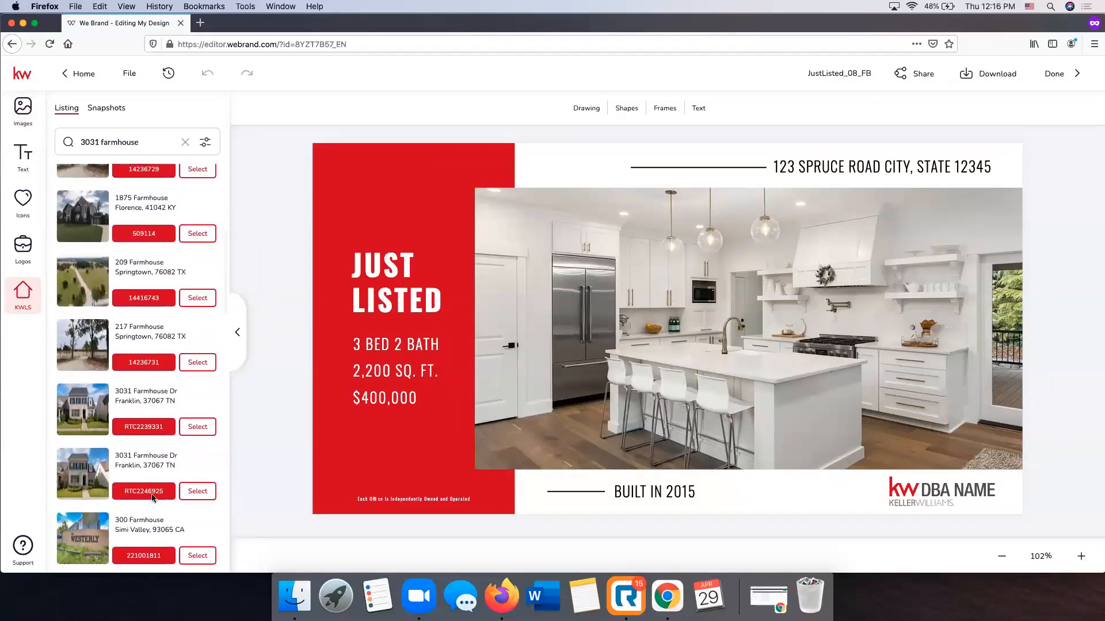
click(198, 492)
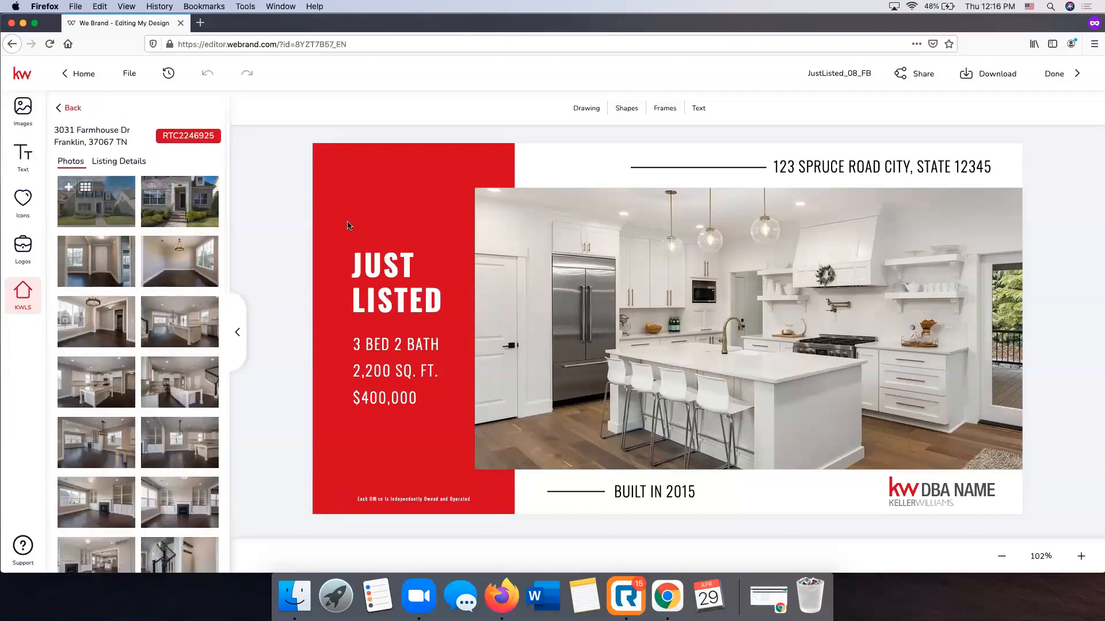
Check the listing details, and place the listing's front exterior photo in the frame of the kitchen picture
click(118, 161)
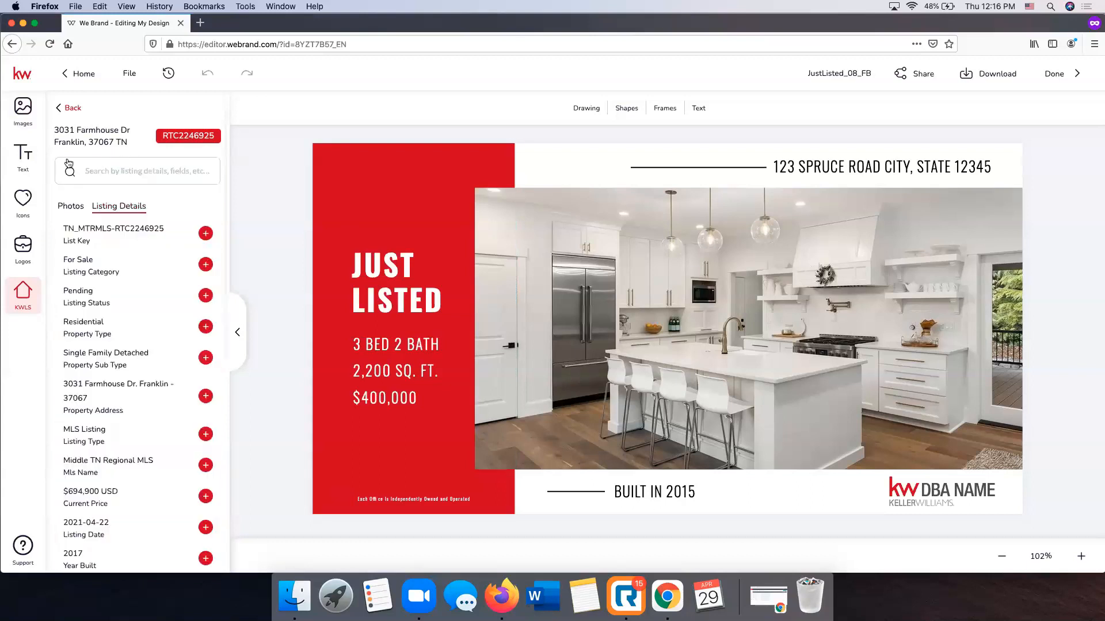
click(72, 209)
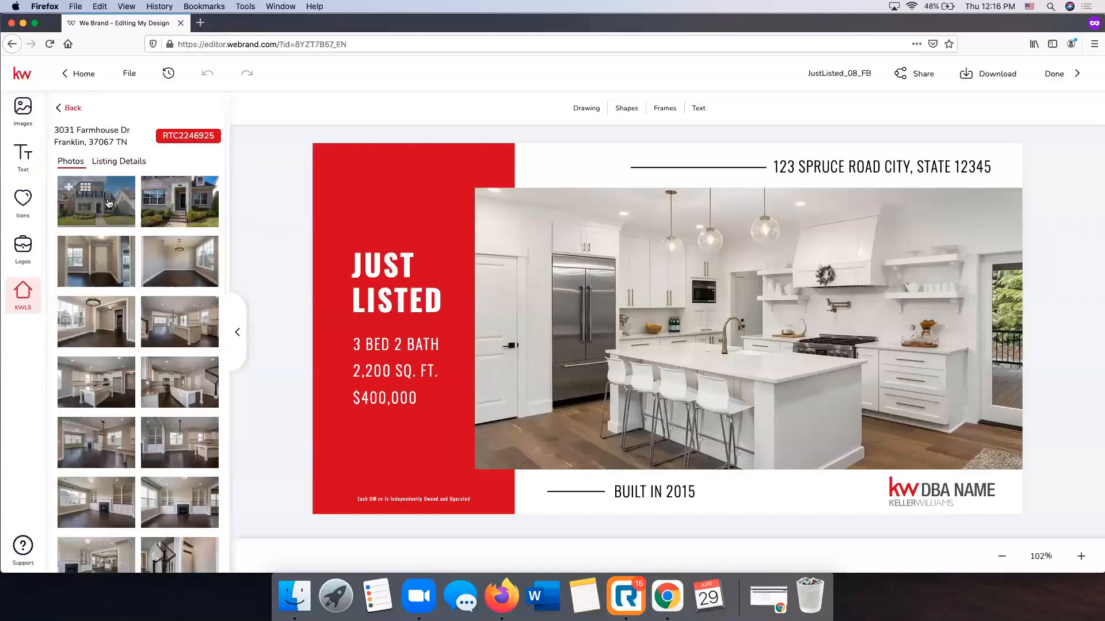
drag(108, 203, 748, 314)
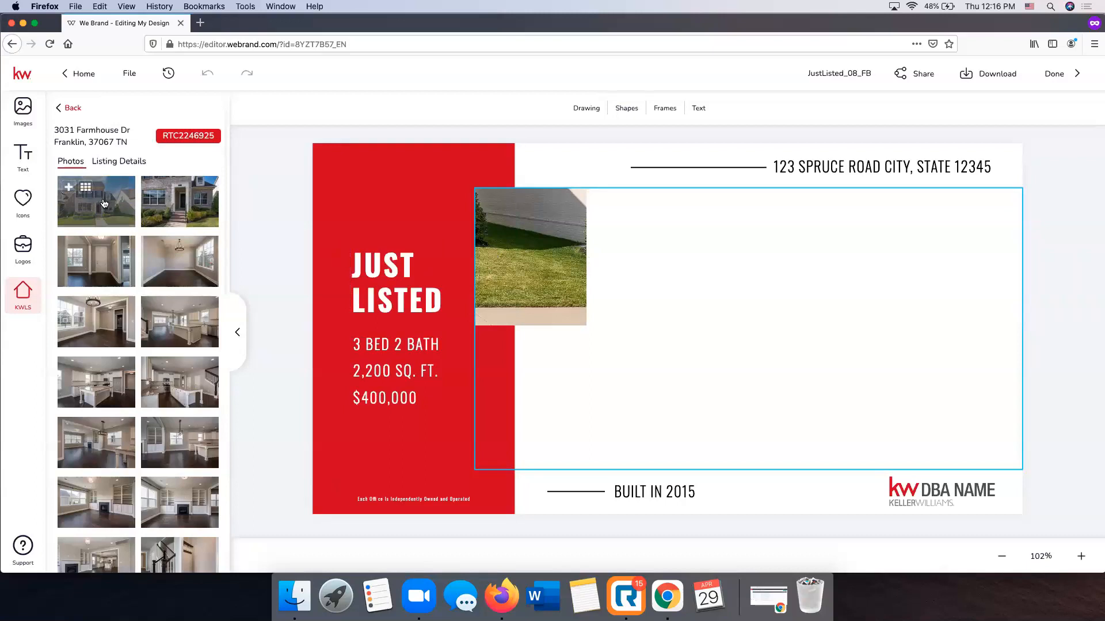
click(737, 281)
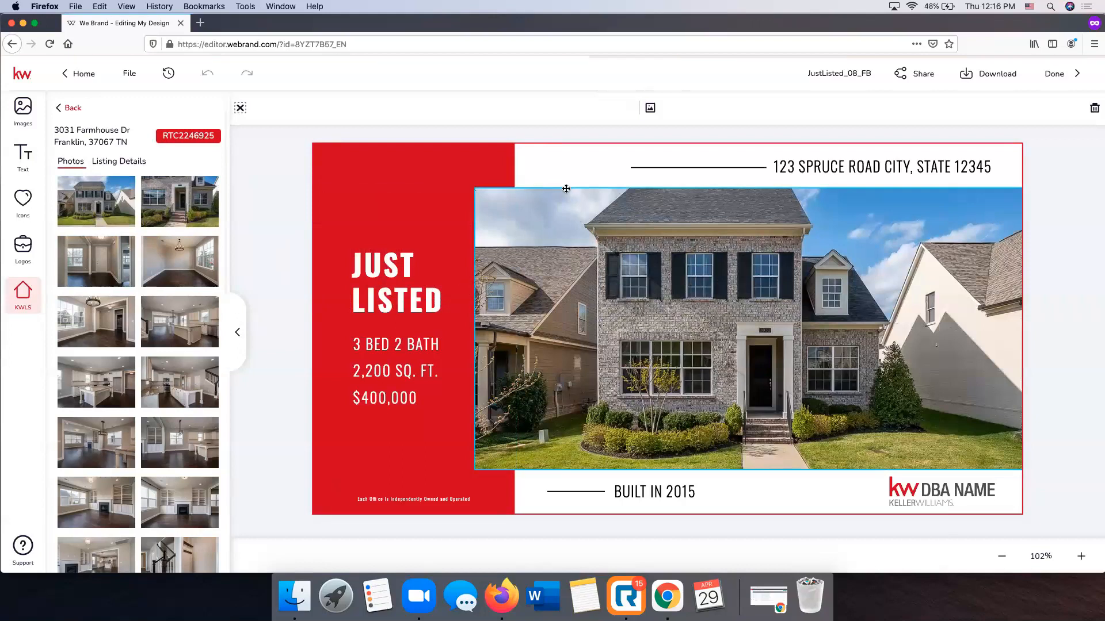
drag(566, 189, 583, 295)
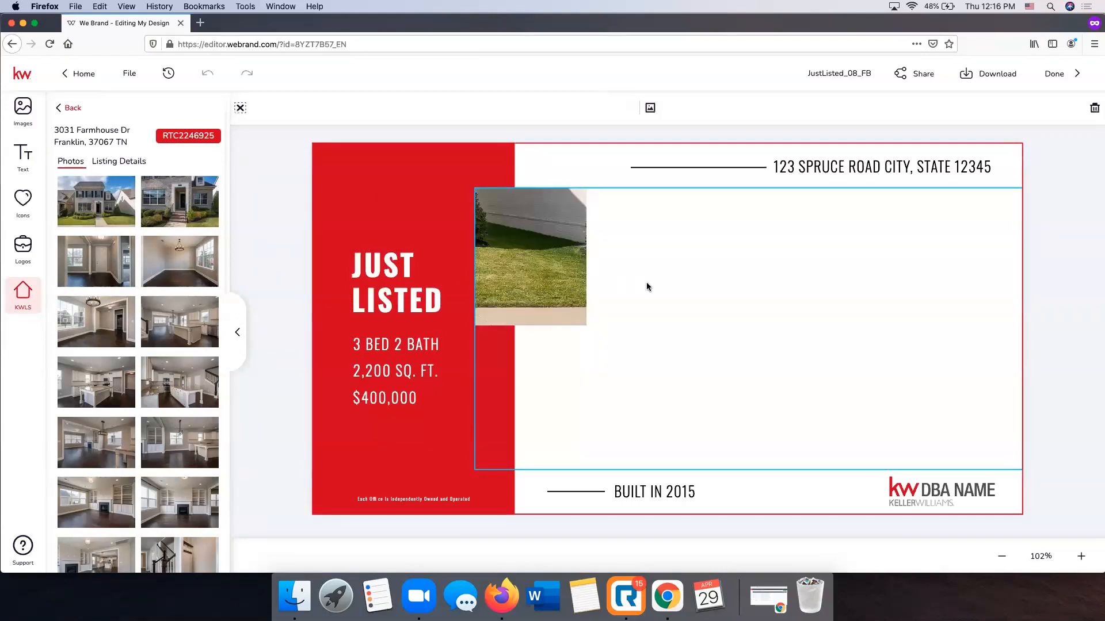
Fill the large image frame with the front exterior photo of the house from the imported images
click(23, 120)
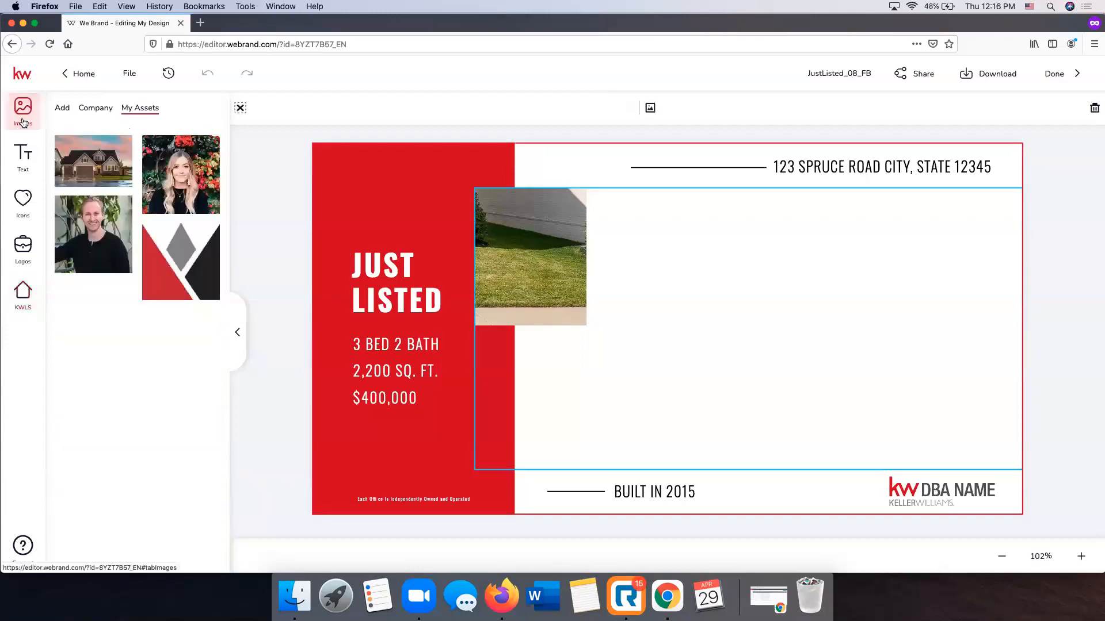
click(64, 108)
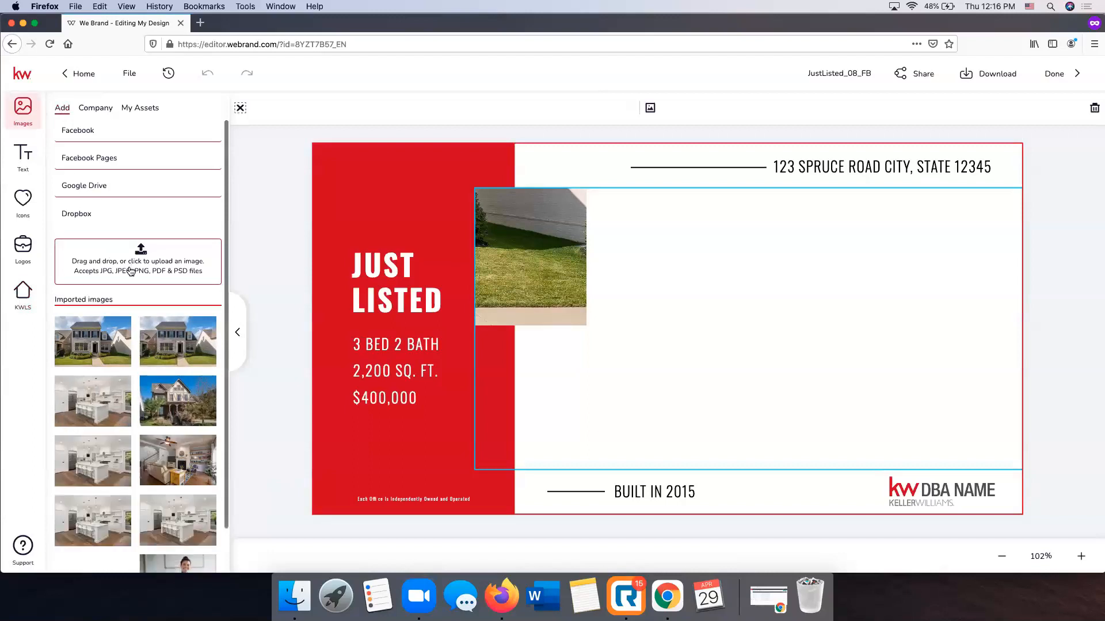
mouse_move(74, 356)
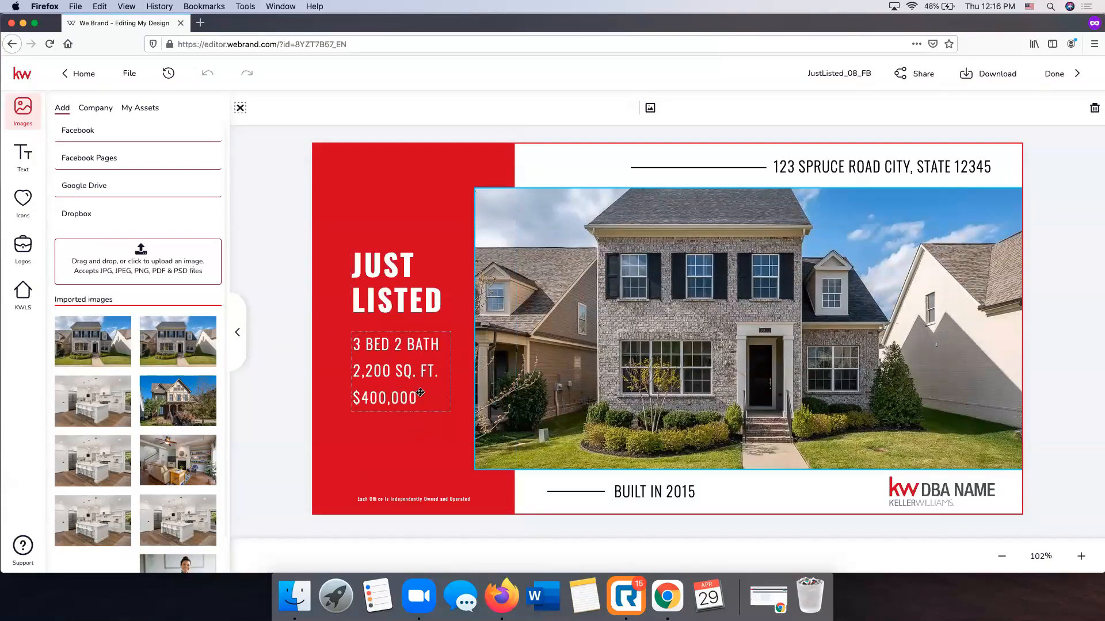
Replace the placeholder address text above the photo with the Property Address value from the listing details
click(888, 171)
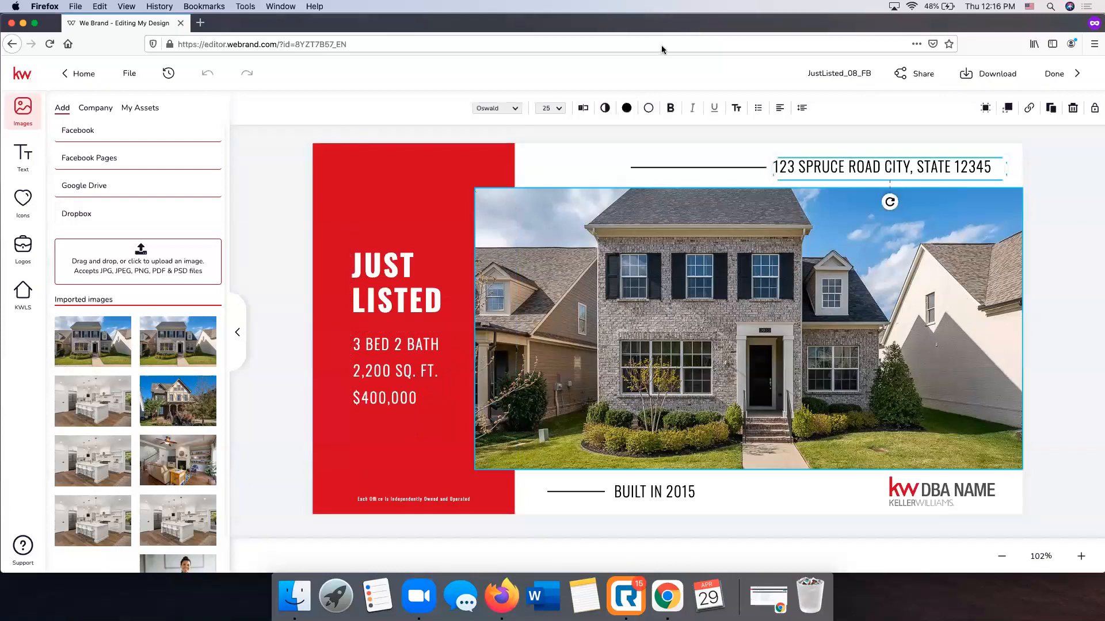
click(20, 296)
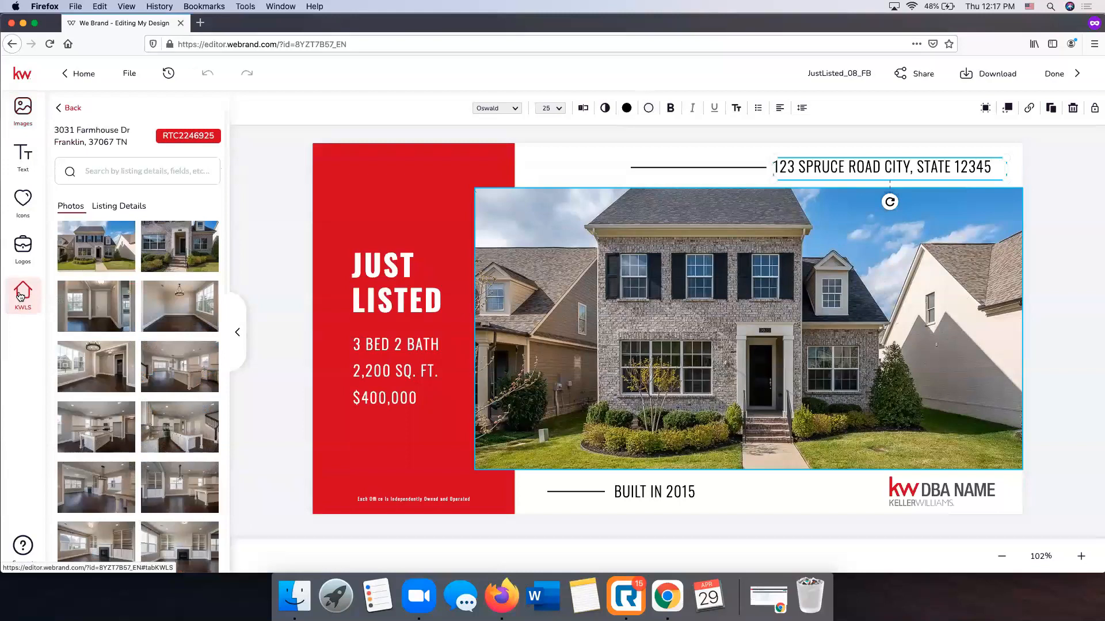
click(119, 206)
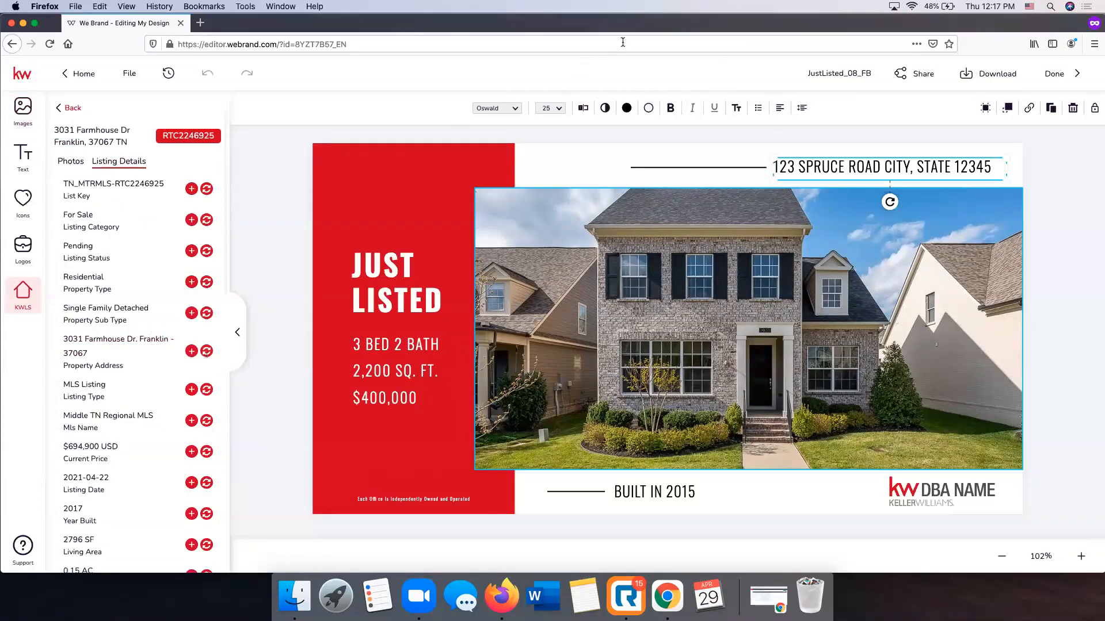
click(206, 351)
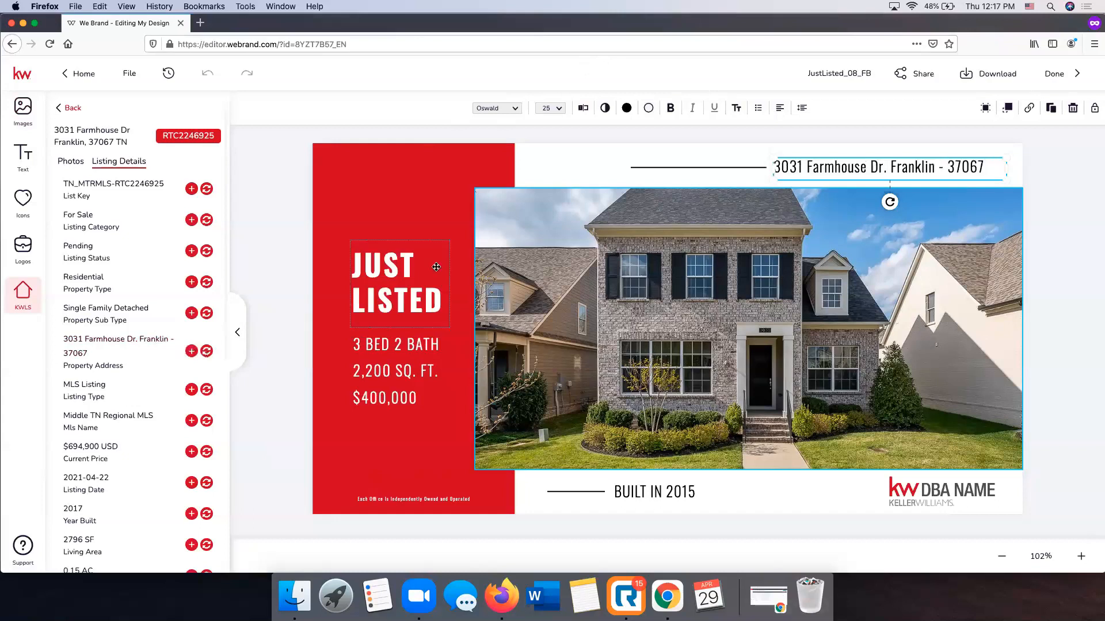
Edit the address text so that ", TN" replaces the hyphen between Franklin and the ZIP code
click(935, 168)
key(BackSpace)
key(BackSpace)
key(BackSpace)
text(, TN)
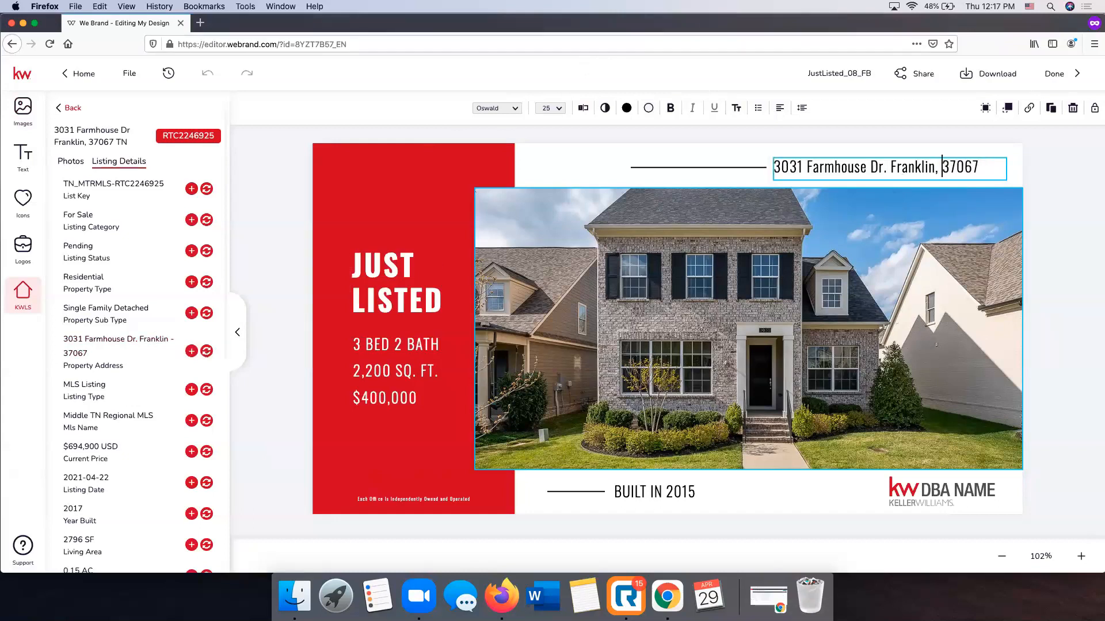
click(1089, 168)
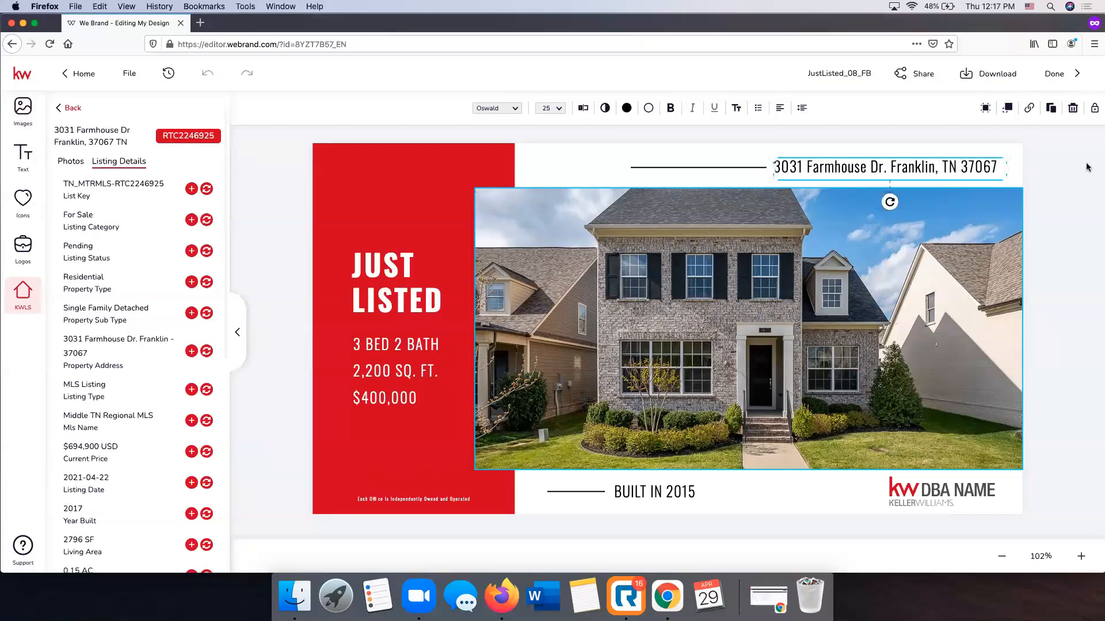
Replace the placeholder DBA logo below the house photo with the KW Fort Mill logo from the agent's own assets
click(926, 496)
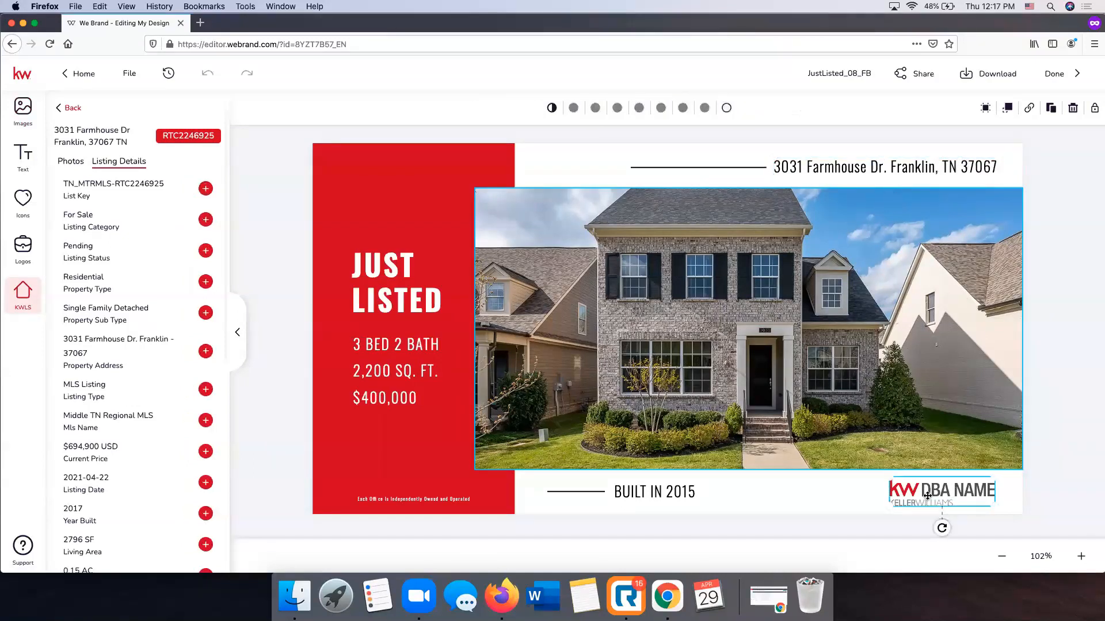
click(24, 250)
mouse_move(102, 258)
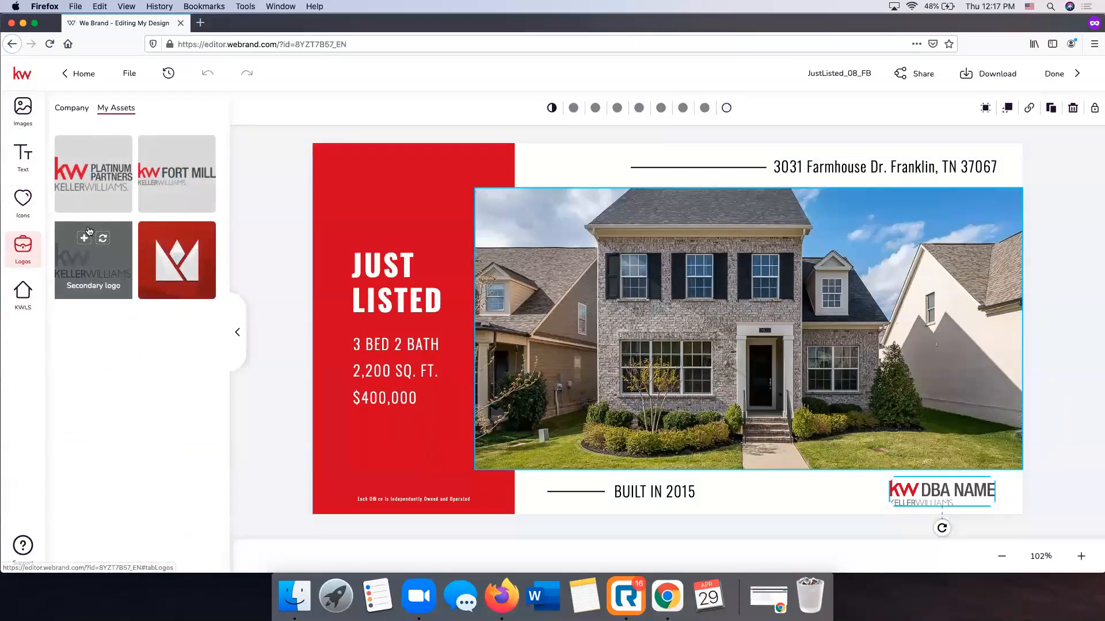
click(102, 240)
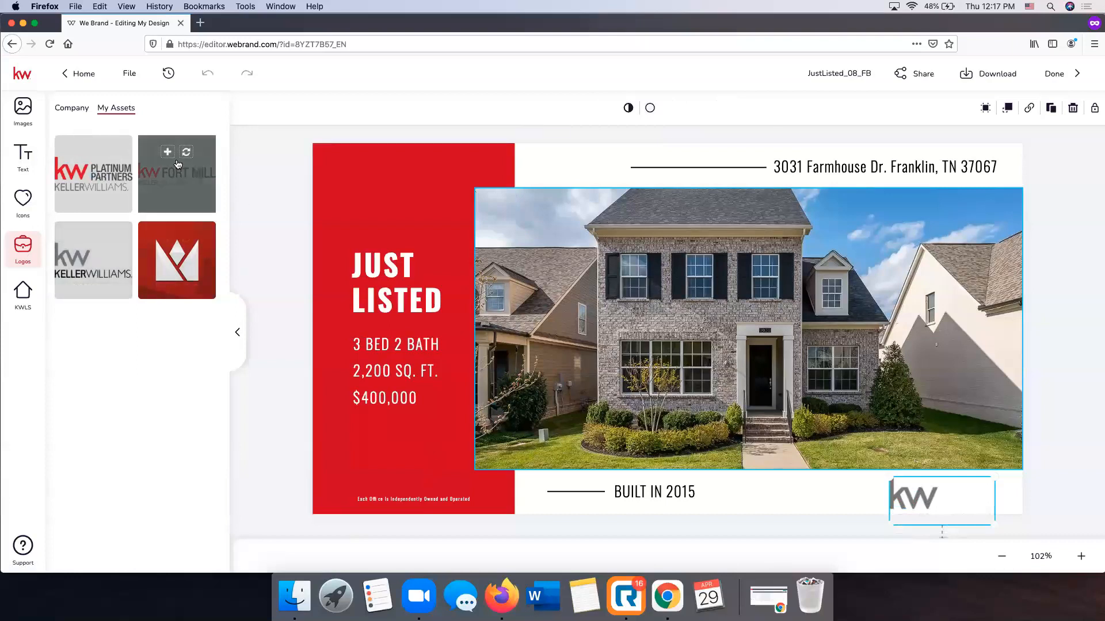
click(186, 152)
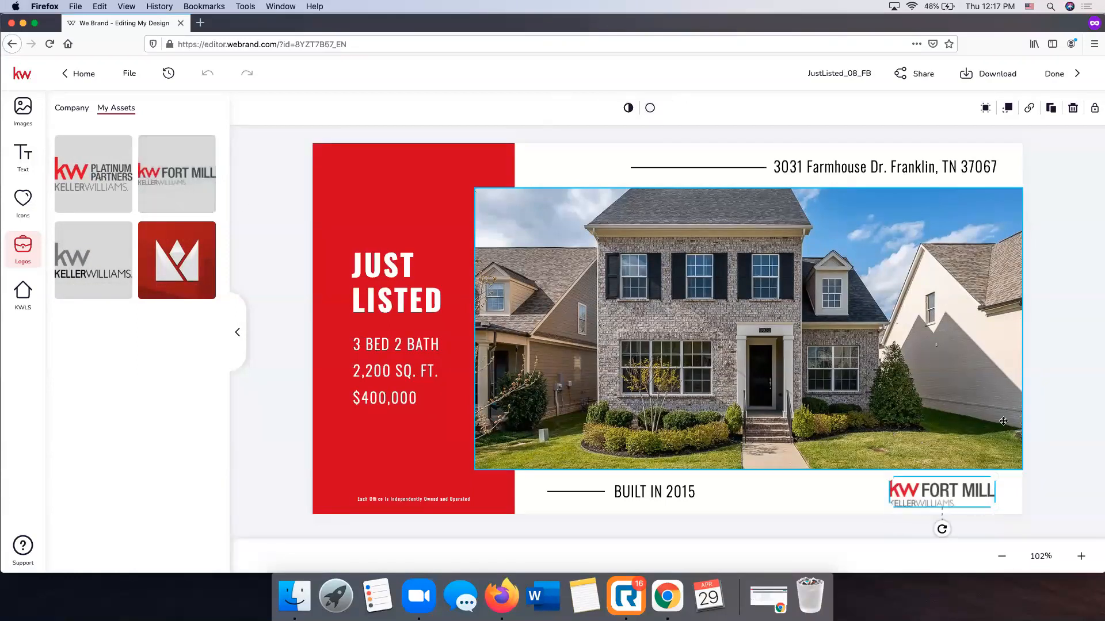
click(1063, 440)
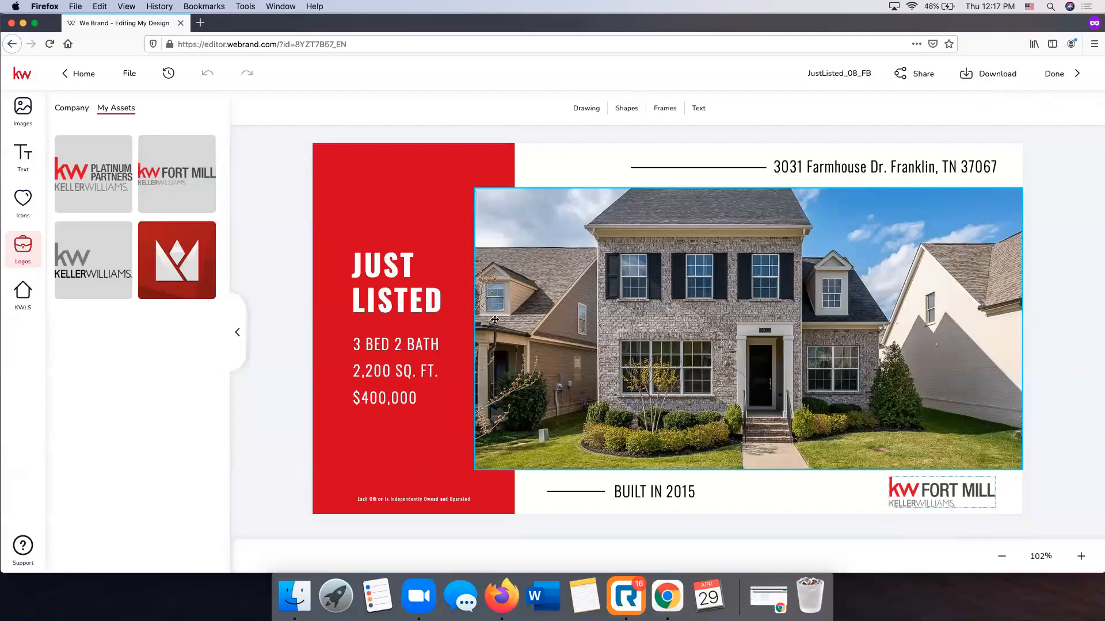
Check the listing details, and change the first line under JUST LISTED to 4 BED 3 BATH
click(401, 371)
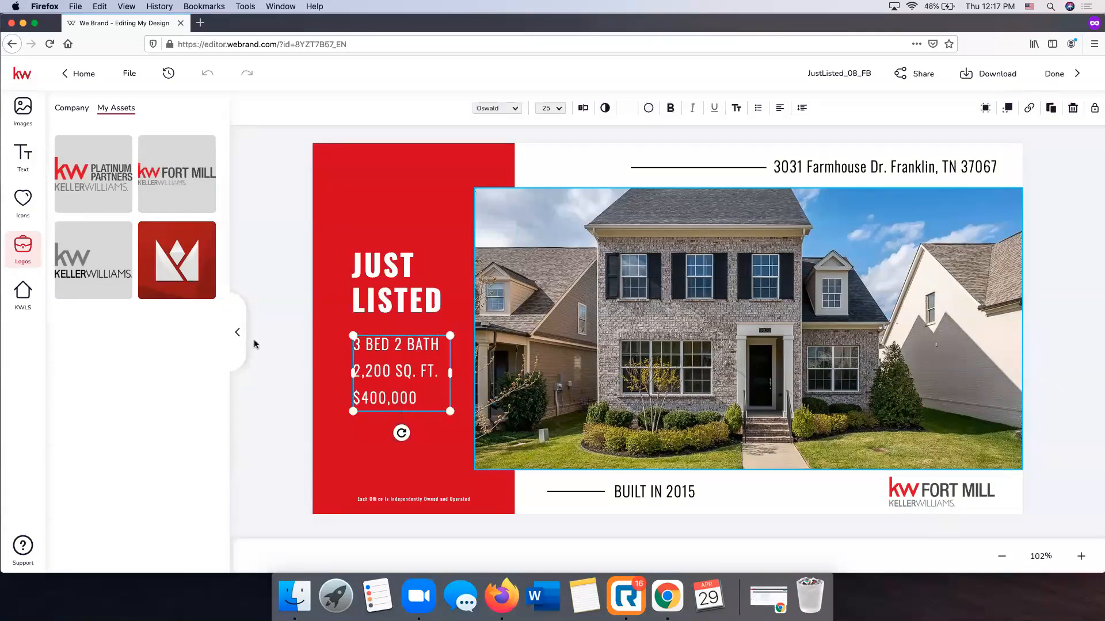
click(19, 307)
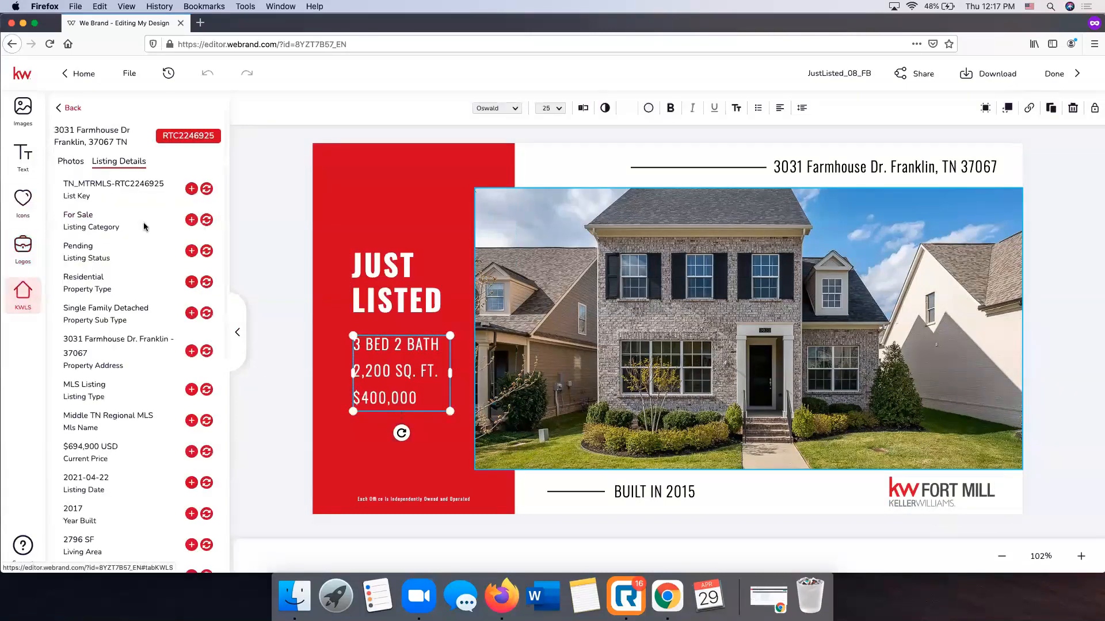
double_click(394, 358)
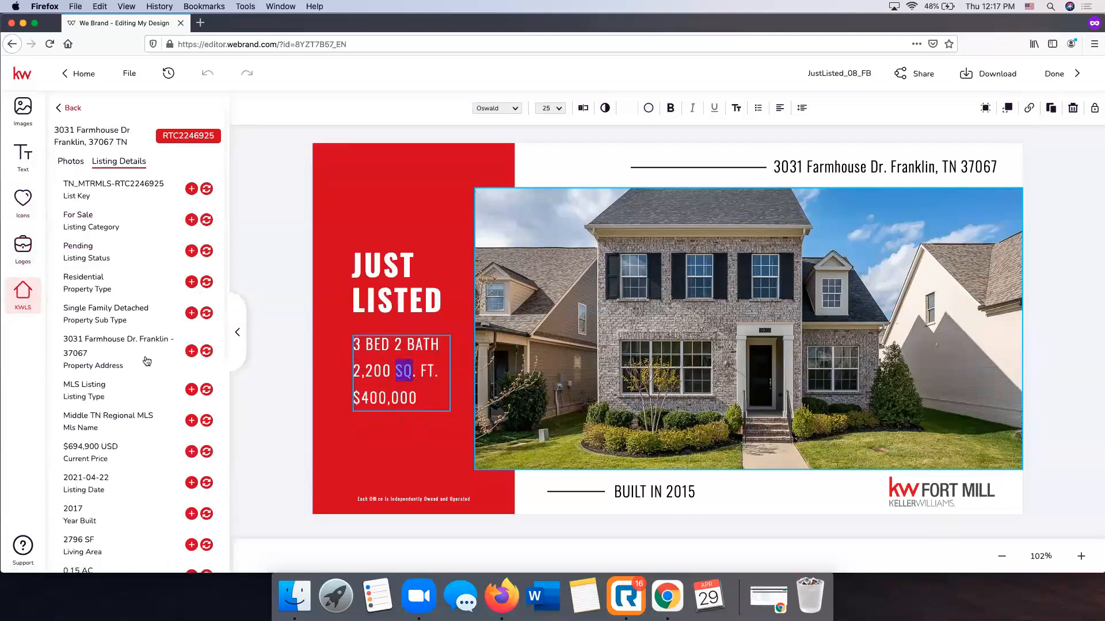
scroll(146, 360, down, 3)
click(358, 344)
key(Delete)
text(4)
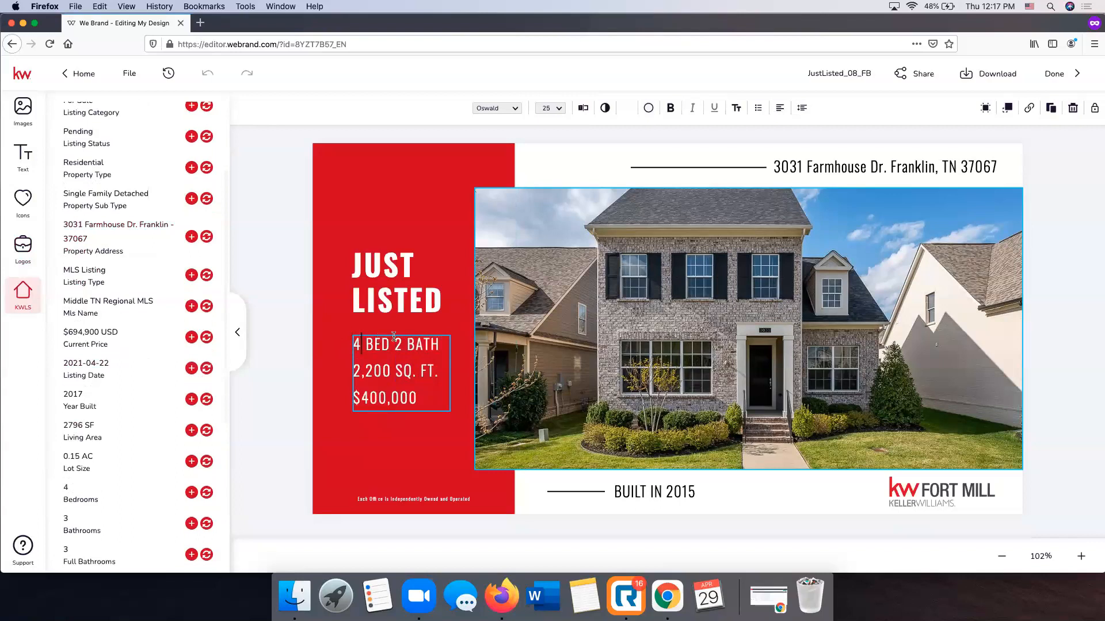
scroll(168, 398, down, 2)
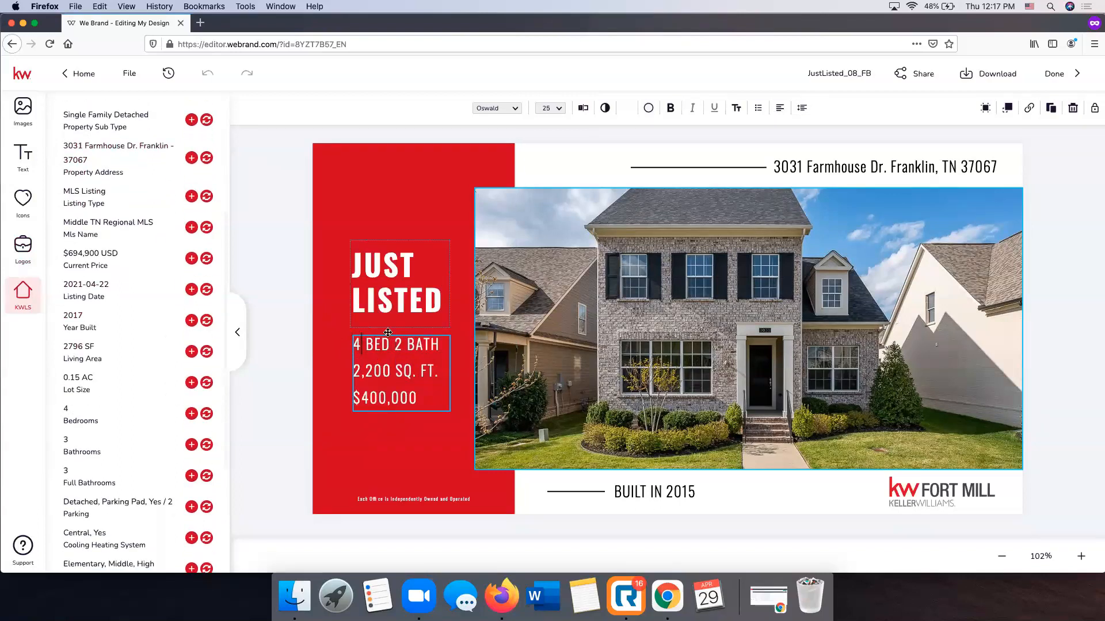
click(402, 344)
key(BackSpace)
text(3)
Set the square footage to 2,796 SQ. FT. and the price to $694,900 in the text under JUST LISTED
key(BackSpace)
key(BackSpace)
key(BackSpace)
text(796)
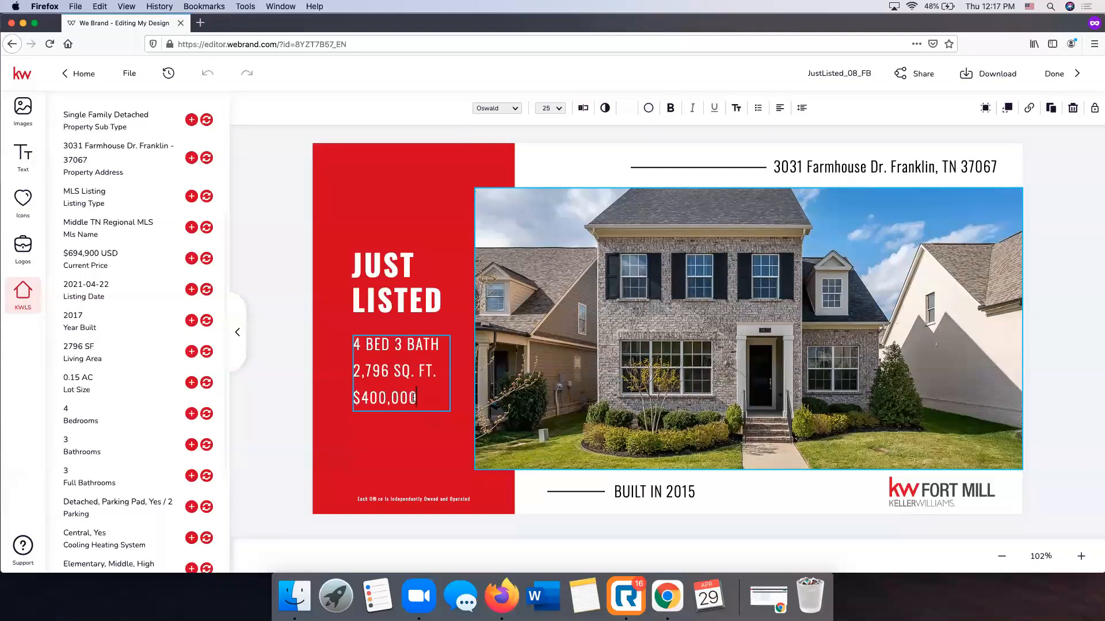
click(415, 397)
key(BackSpace)
key(BackSpace)
key(BackSpace)
key(BackSpace)
key(BackSpace)
key(BackSpace)
key(BackSpace)
text(694,900)
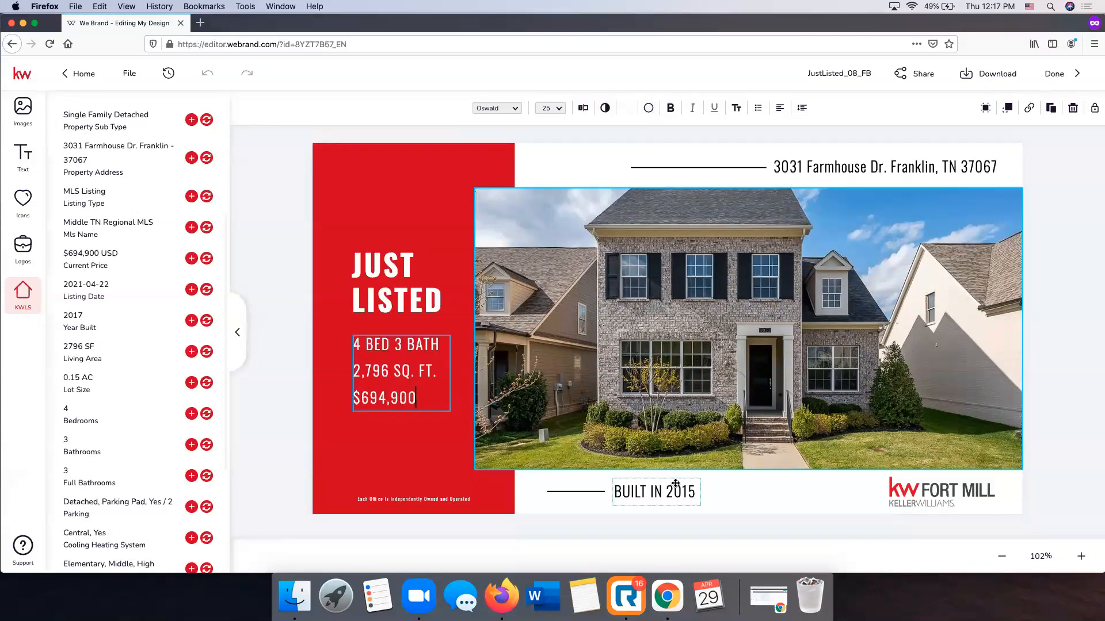
key(Escape)
Change the construction year in the text below the photo so it reads BUILT IN 2017
click(693, 487)
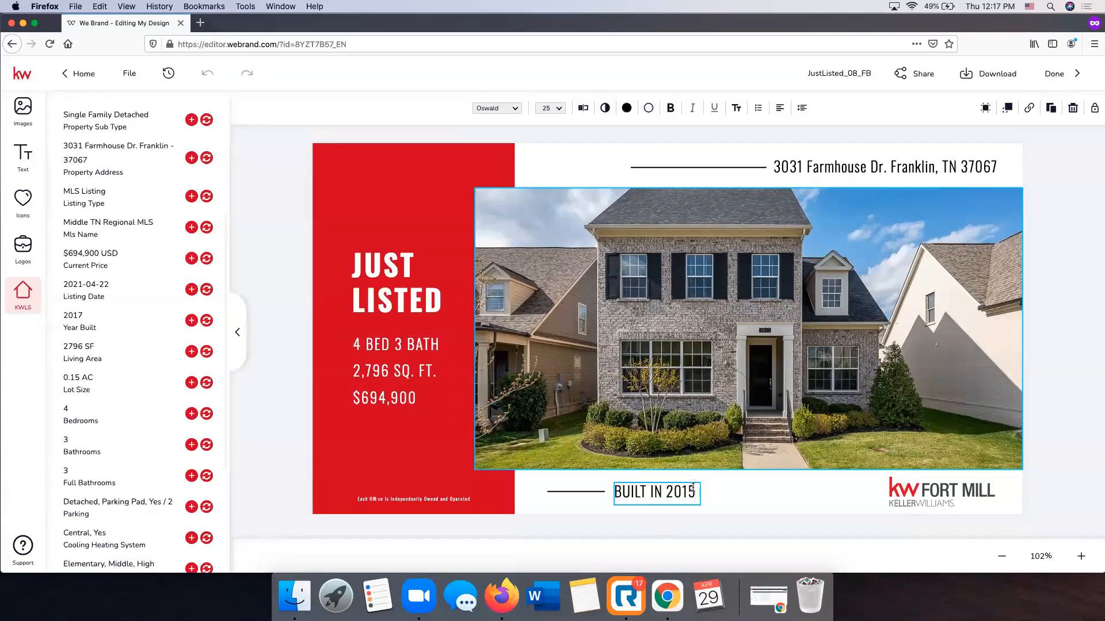
key(BackSpace)
text(7)
key(Escape)
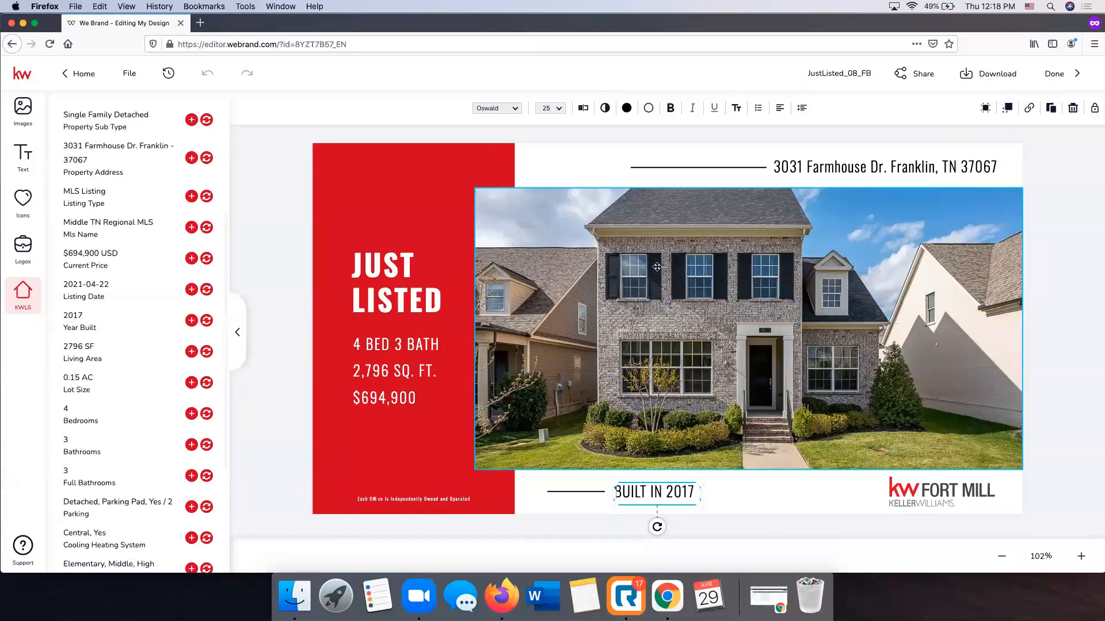
click(1073, 267)
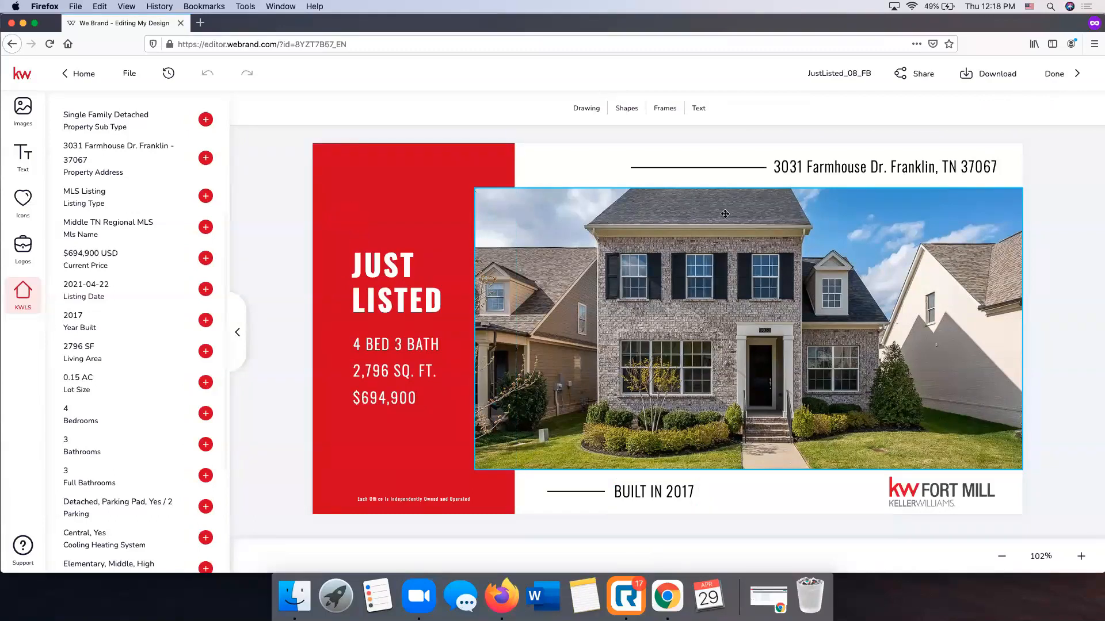
Rename the design as Farmhouse Just Listed
click(830, 73)
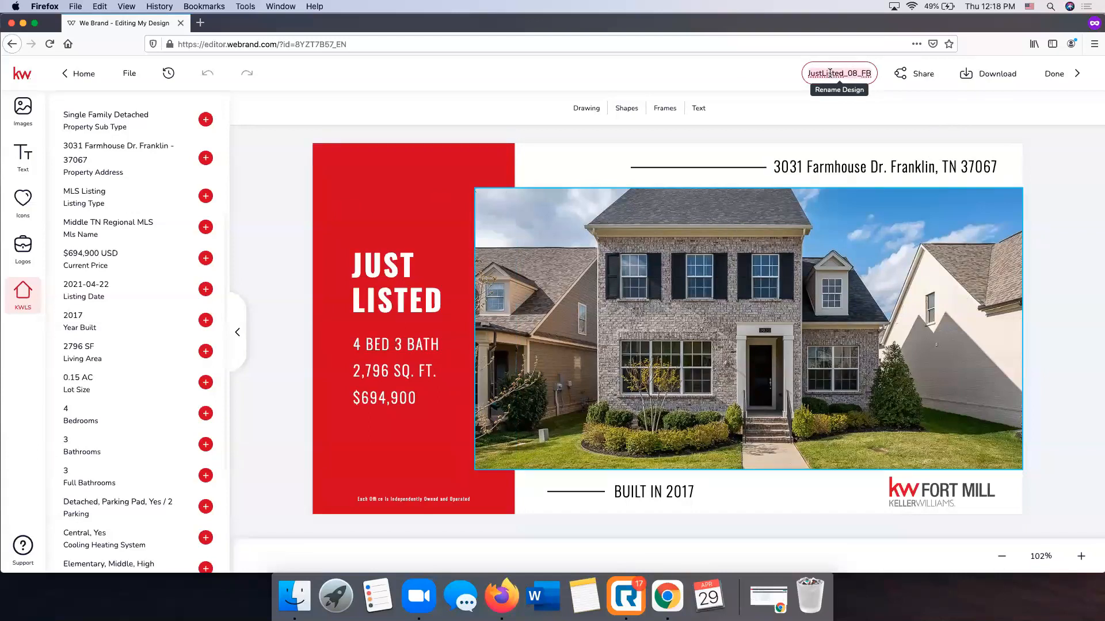
text(Farmhous)
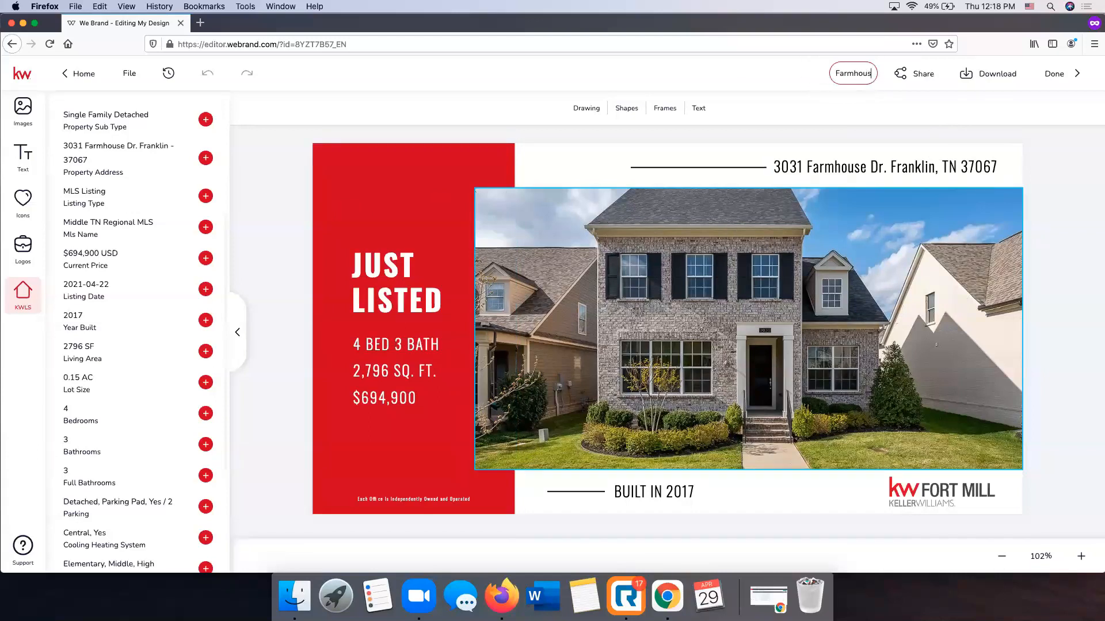
text(e Just Listed)
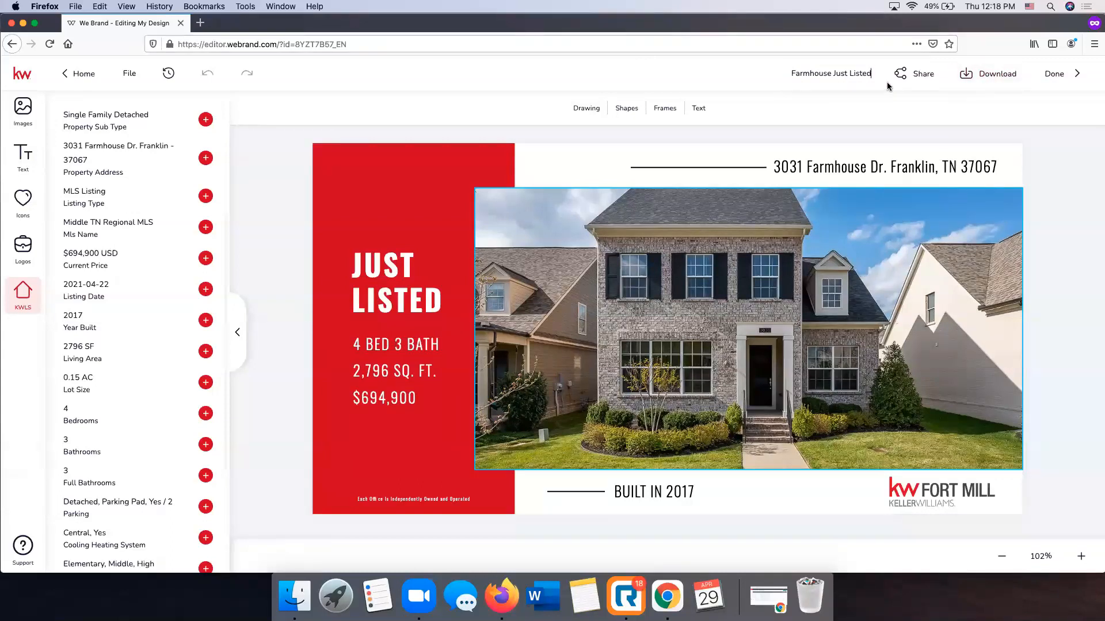
Check the design's download options, and finish editing to view it among the saved social design templates
click(1004, 77)
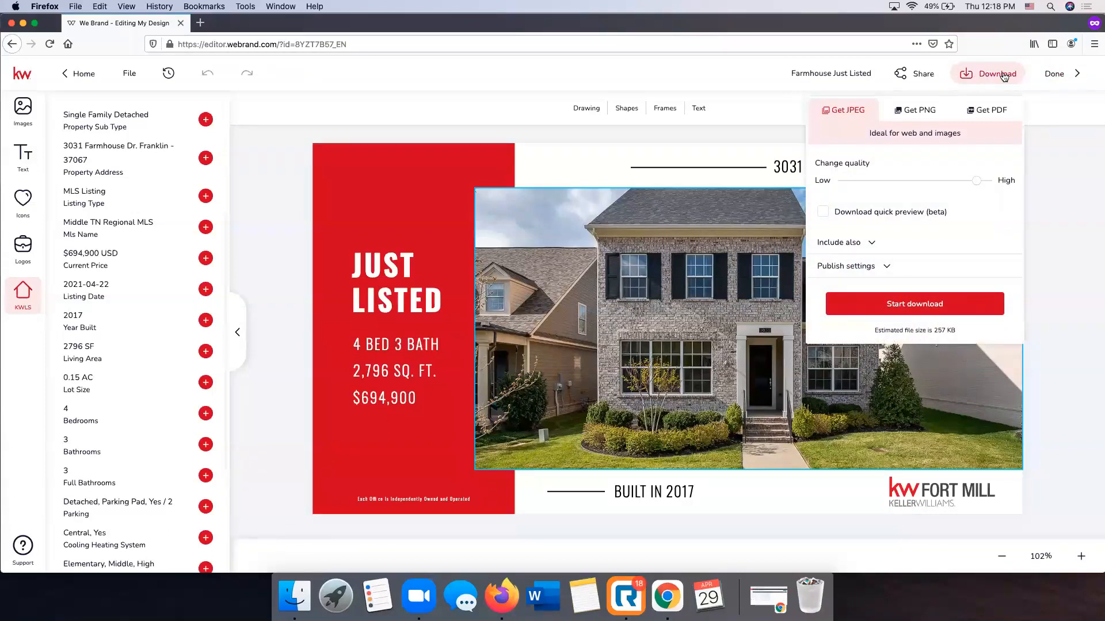
click(1098, 154)
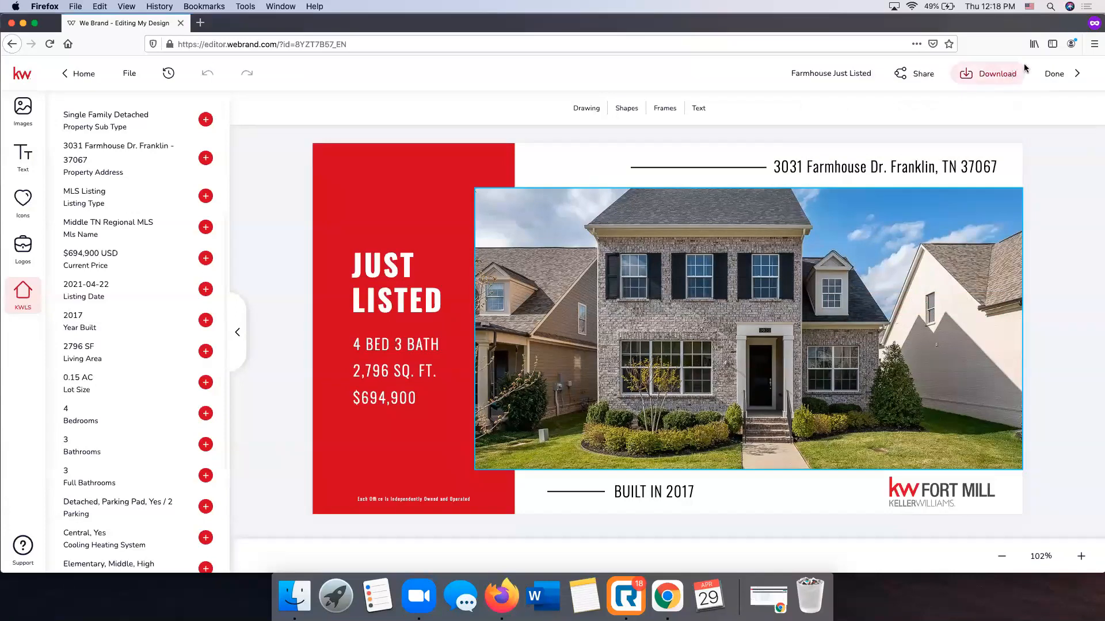
click(1056, 74)
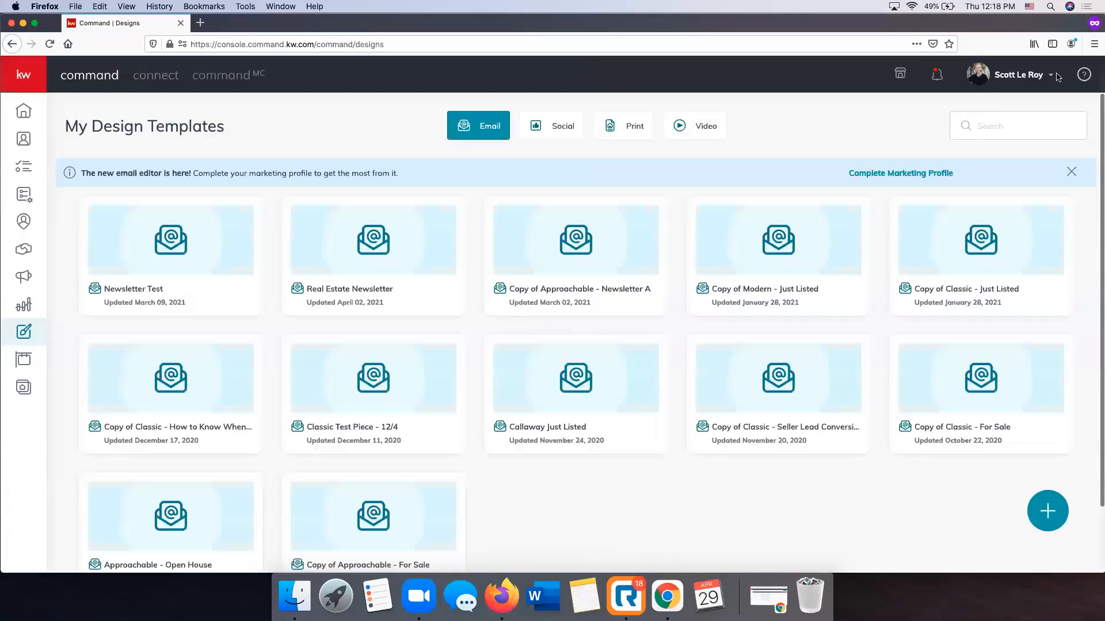
click(554, 126)
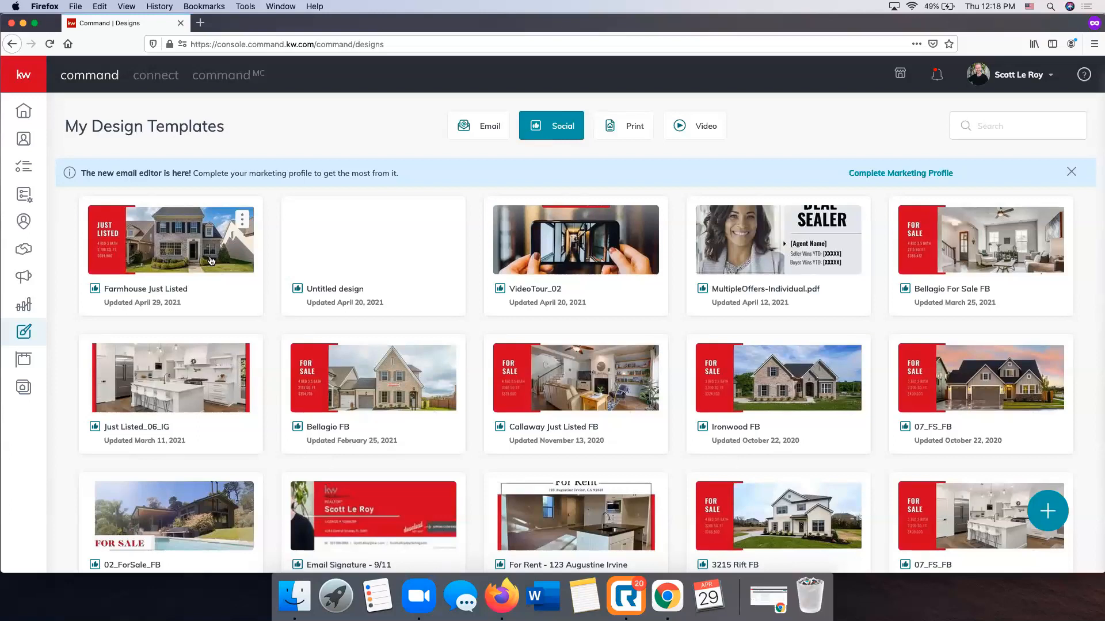
Examine the Campaigns app's dashboard, paid ads, direct mail campaigns and weekly social post schedule
click(22, 279)
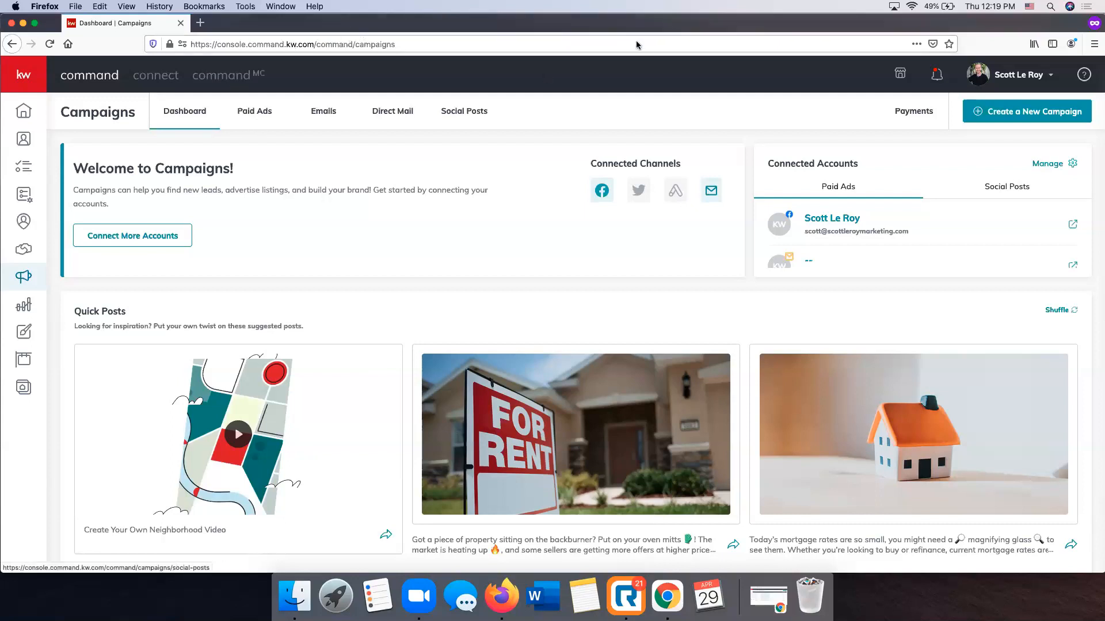
click(265, 120)
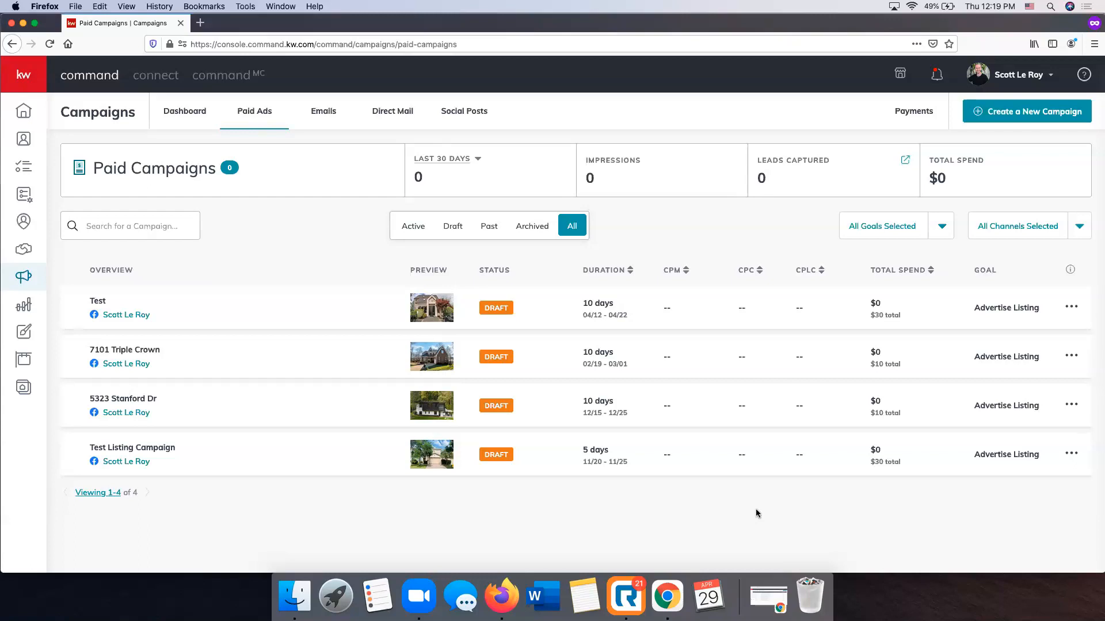
click(390, 115)
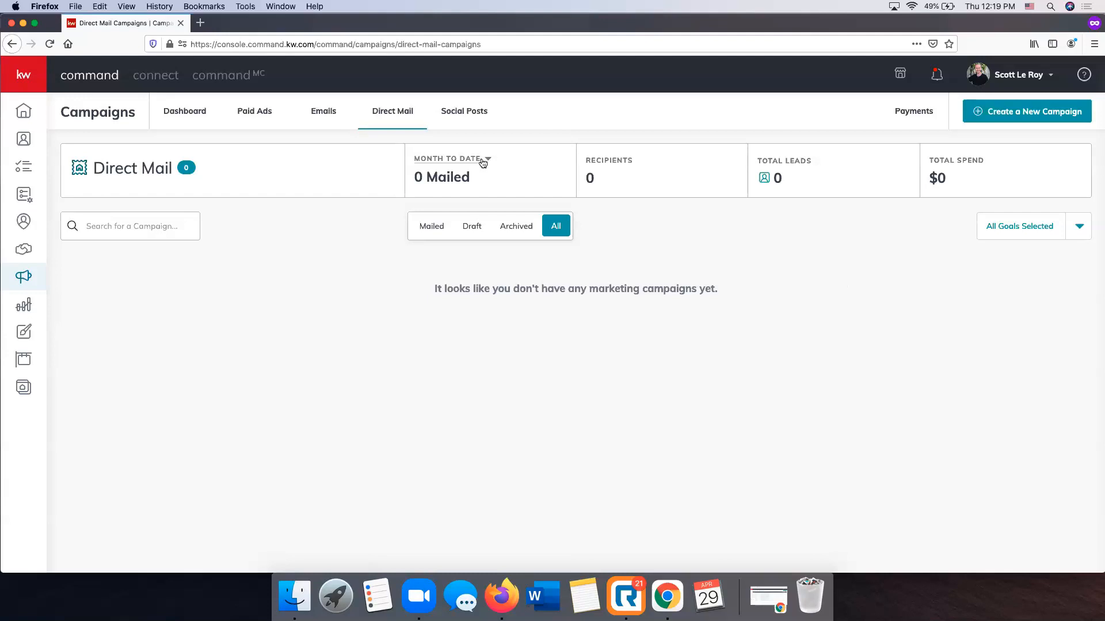
click(457, 114)
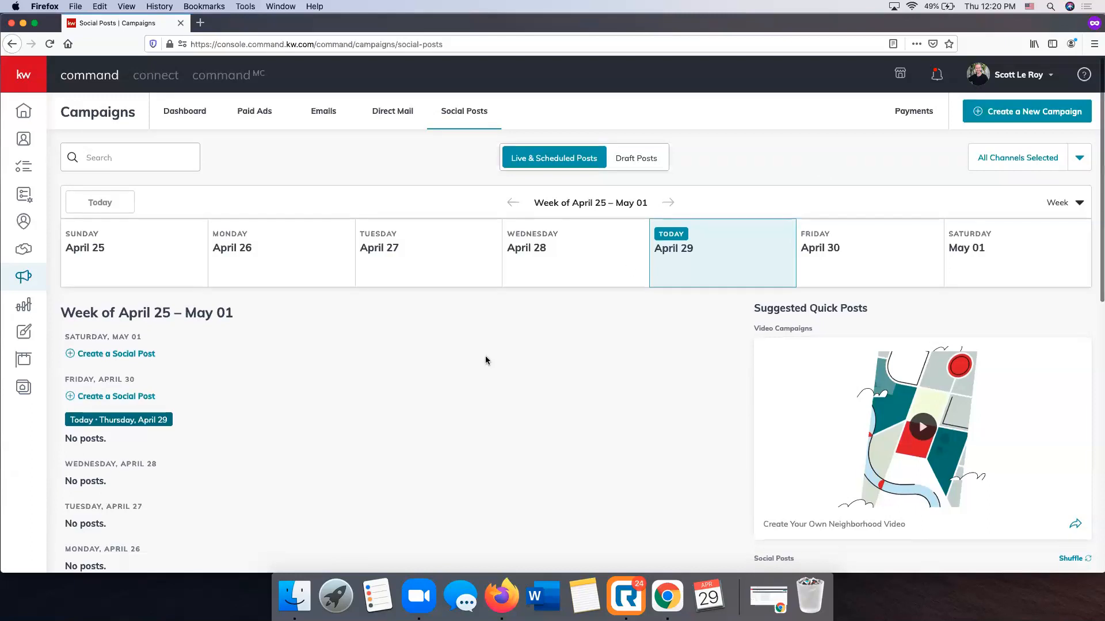
scroll(489, 361, down, 2)
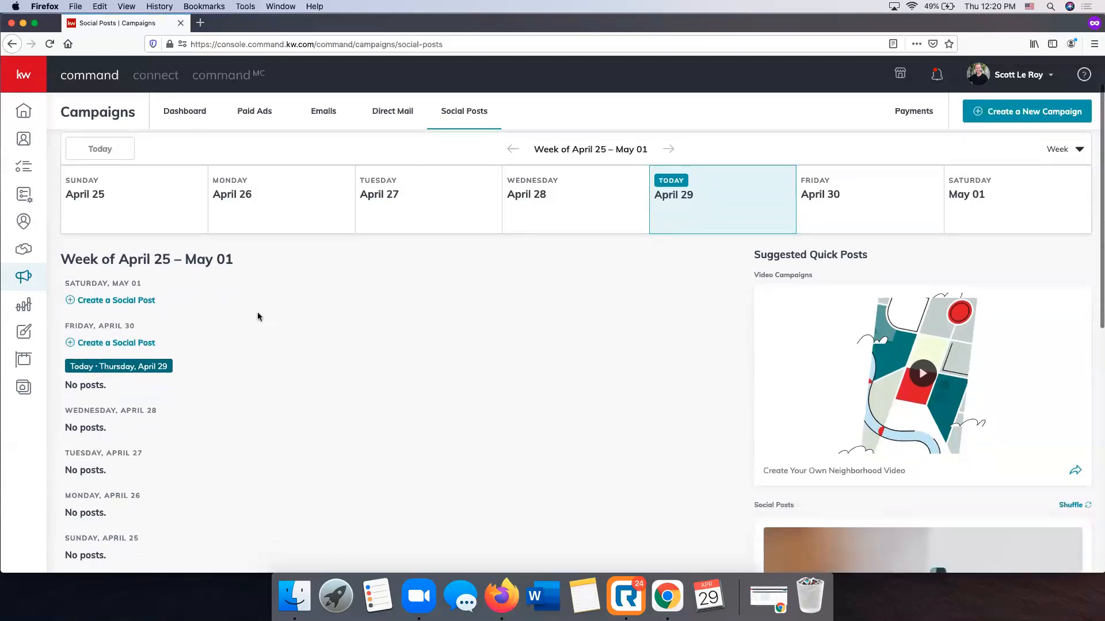
scroll(240, 304, down, 4)
scroll(240, 302, up, 6)
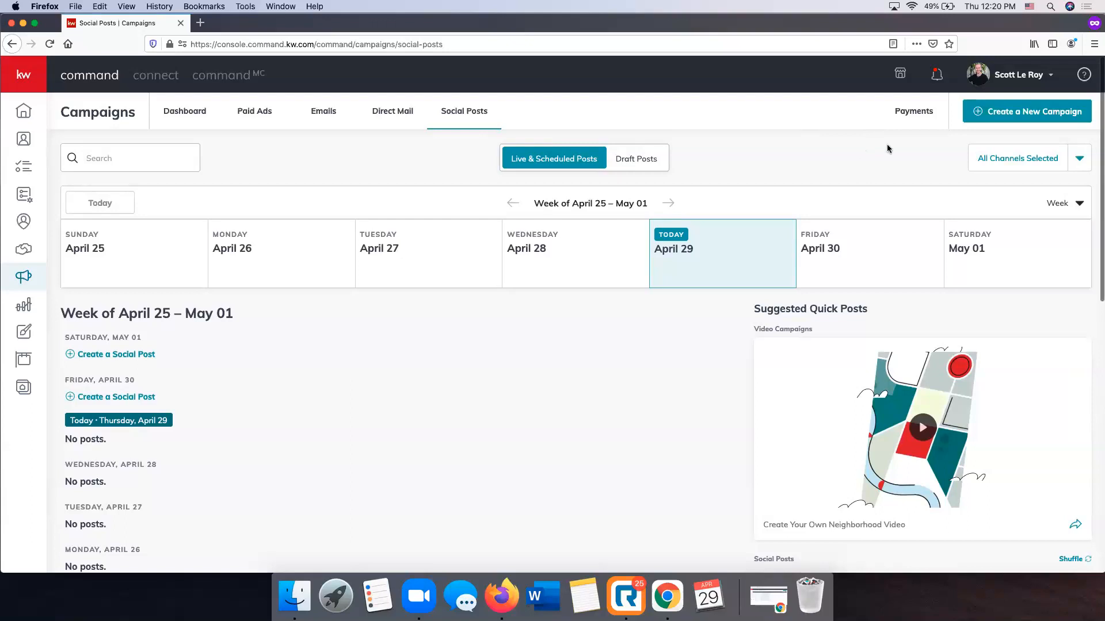
scroll(1049, 116, down, 1)
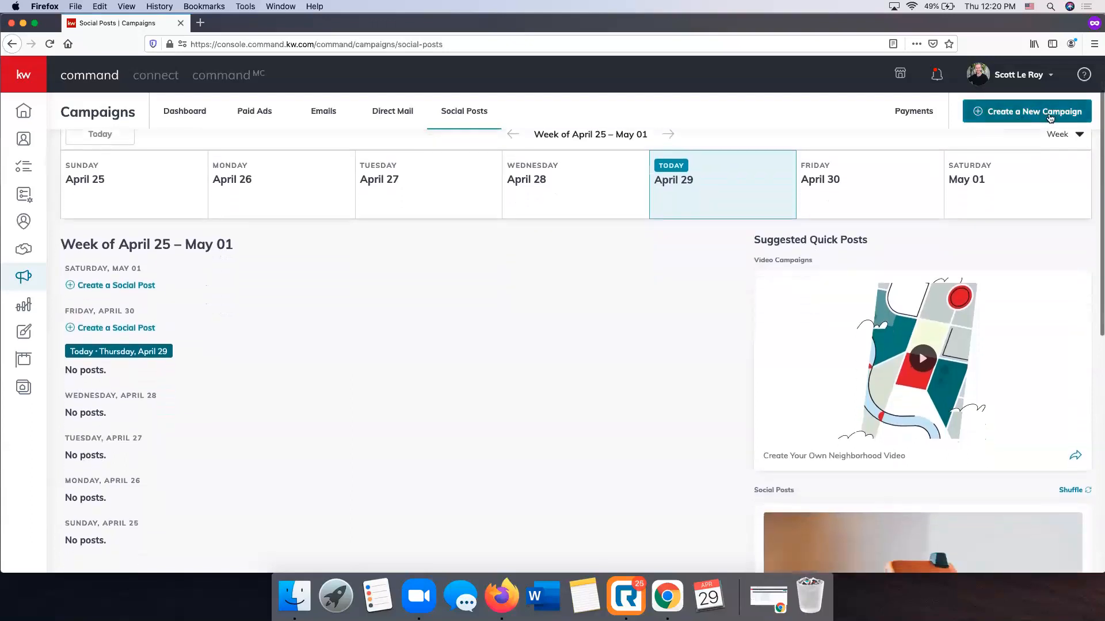
Create a new campaign of the Social Post type and look over its post form
click(1050, 117)
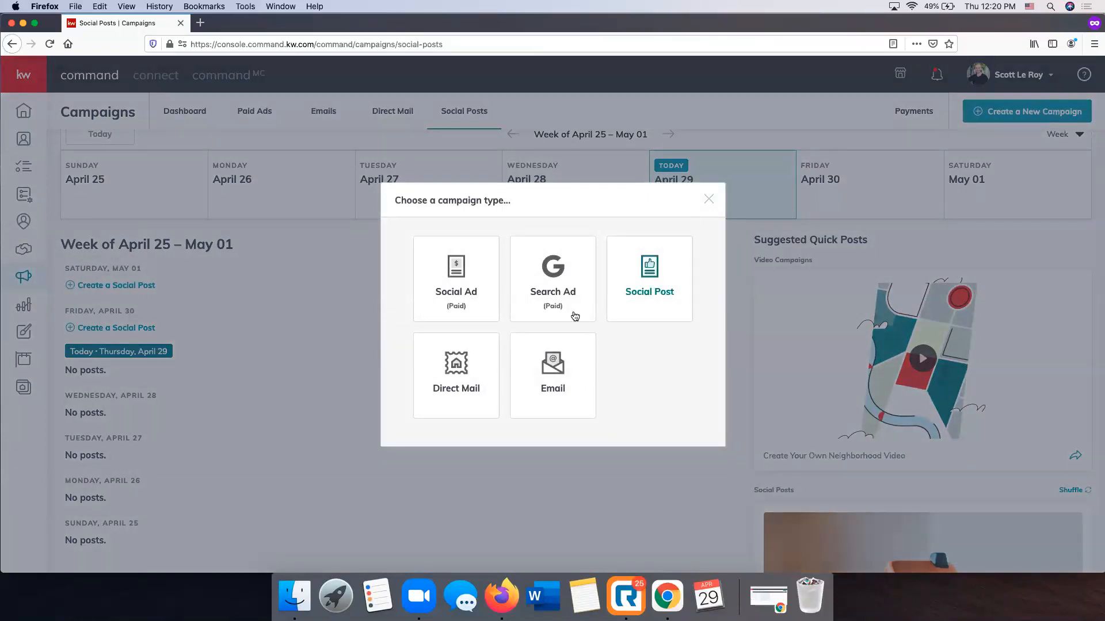
click(656, 298)
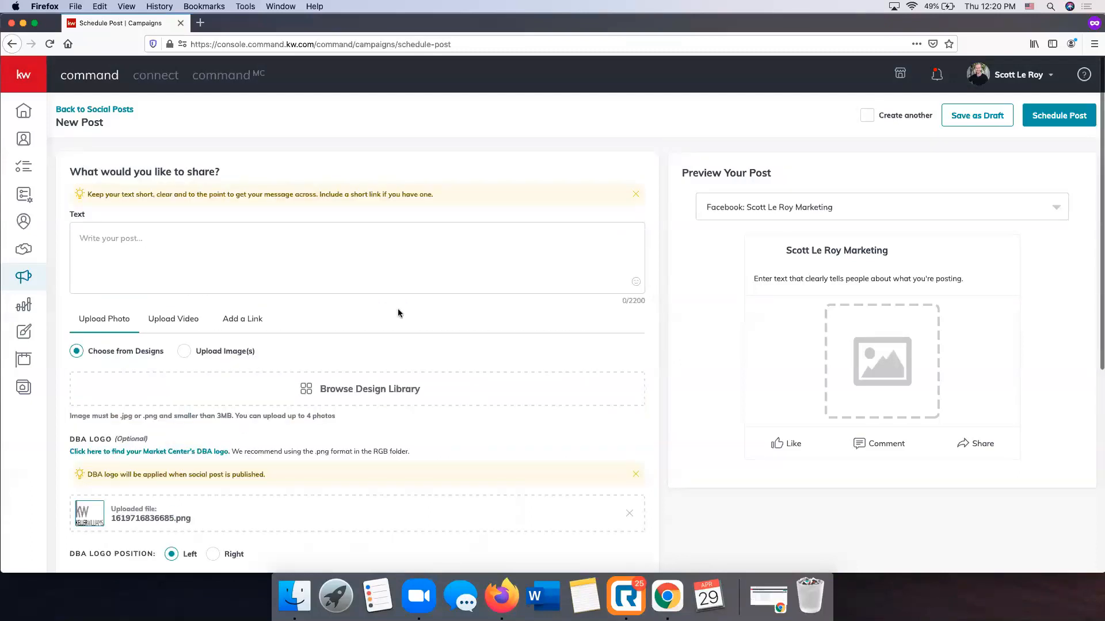
scroll(398, 312, down, 5)
scroll(398, 316, up, 5)
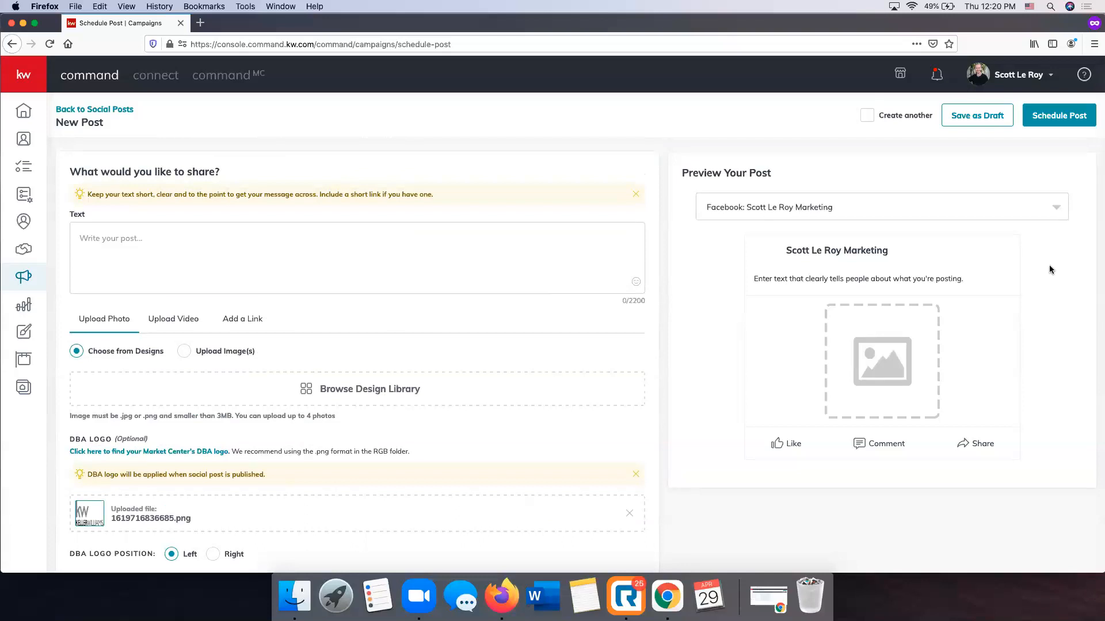
Write "Just Listed in Franklin!" as the post text, and paste the copied property description about the Tap Root Hills home below it
click(446, 267)
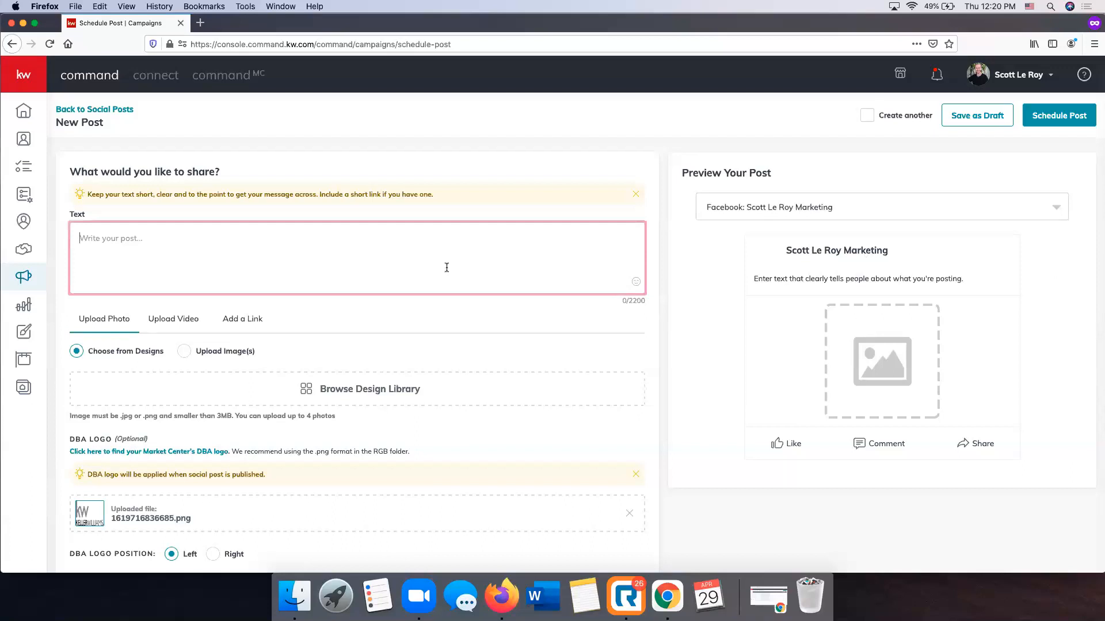
text(Just Listed)
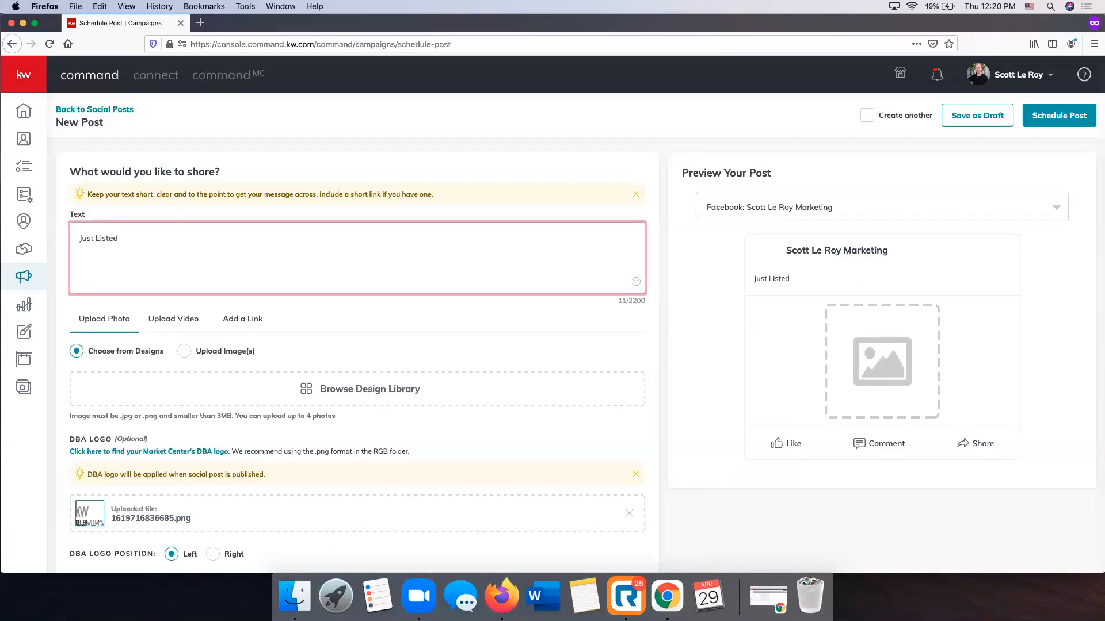
text( in Franklin!)
key(Return)
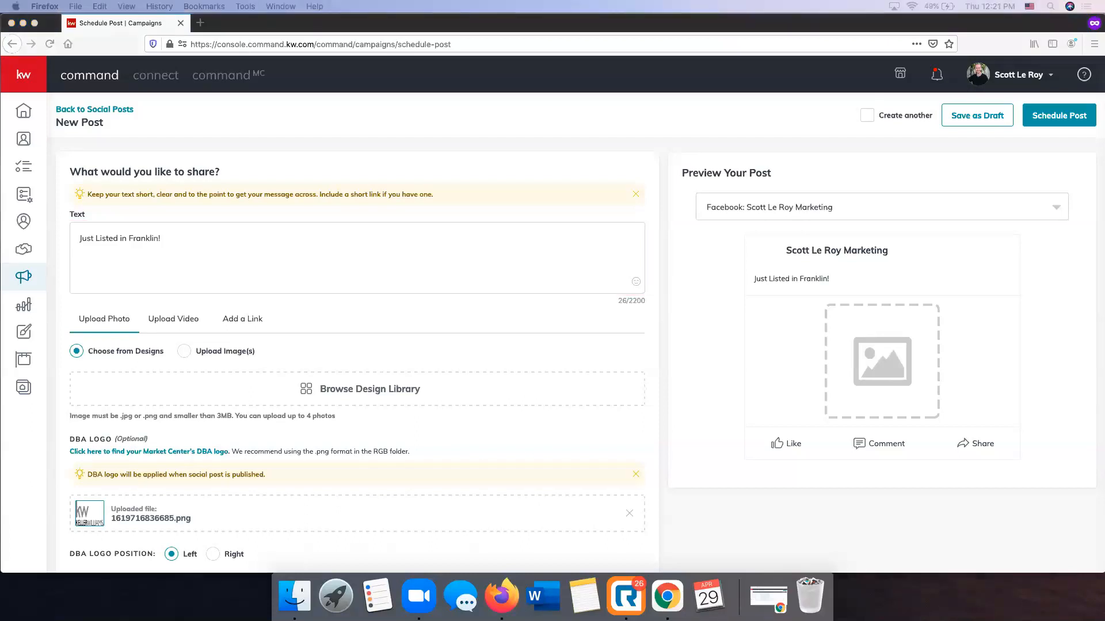
click(107, 253)
text(Move in Ready home in the conveniently located Tap Root Hills neighborhood! This 4 sided Brick home features an open floor plan, family room with custom built ins & gas fireplace, upgraded gas stainless steel appliances, upgraded master on main level w/ custom closet, 2nd bedroom and bathroom on main floor, spacious office down, 2 additional bedrooms and spacious bonus room up, attic storage, large patio, detached 2 car alley access garage w/ overhead storage, and more!)
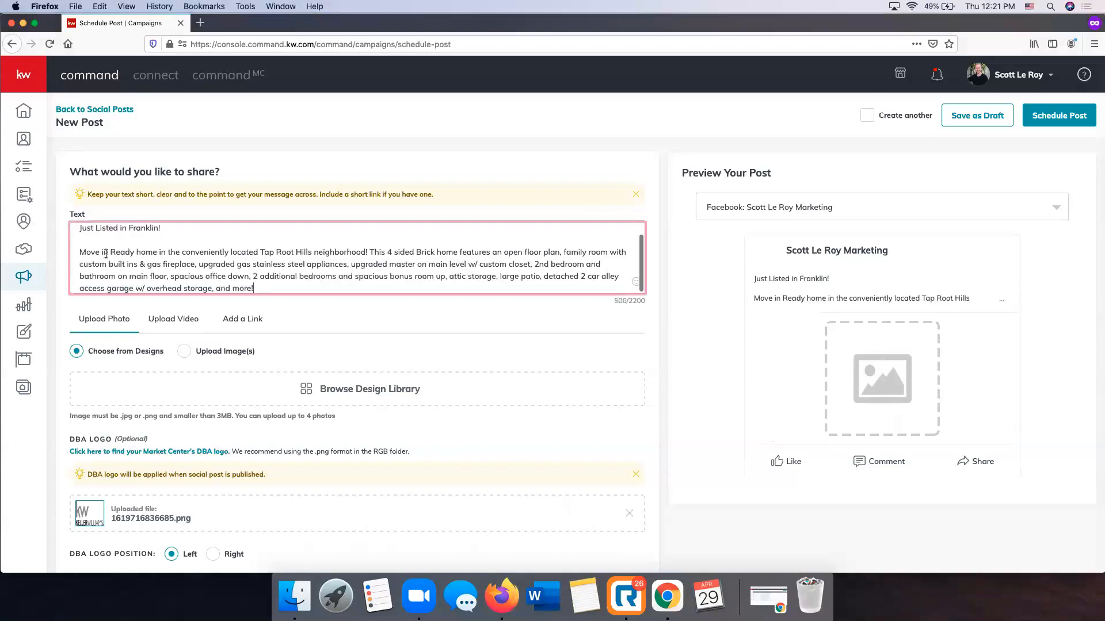
Add the closing line "Contact Today for More Information!" below the property description in the post text, separated by a blank line
key(Return)
key(Return)
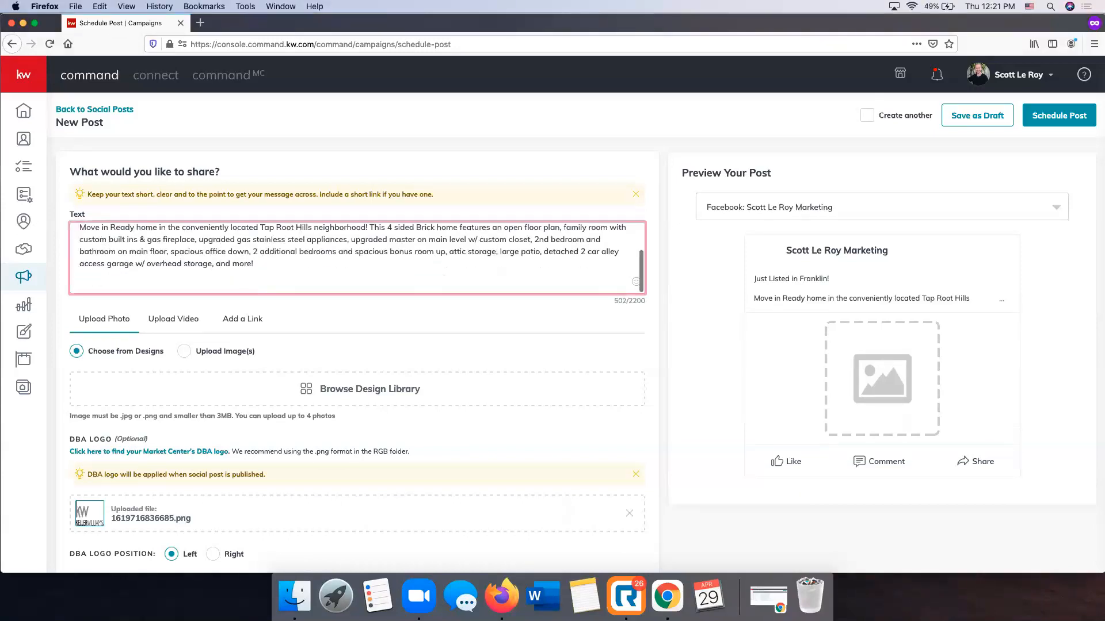
text(Contact Today for More Information!)
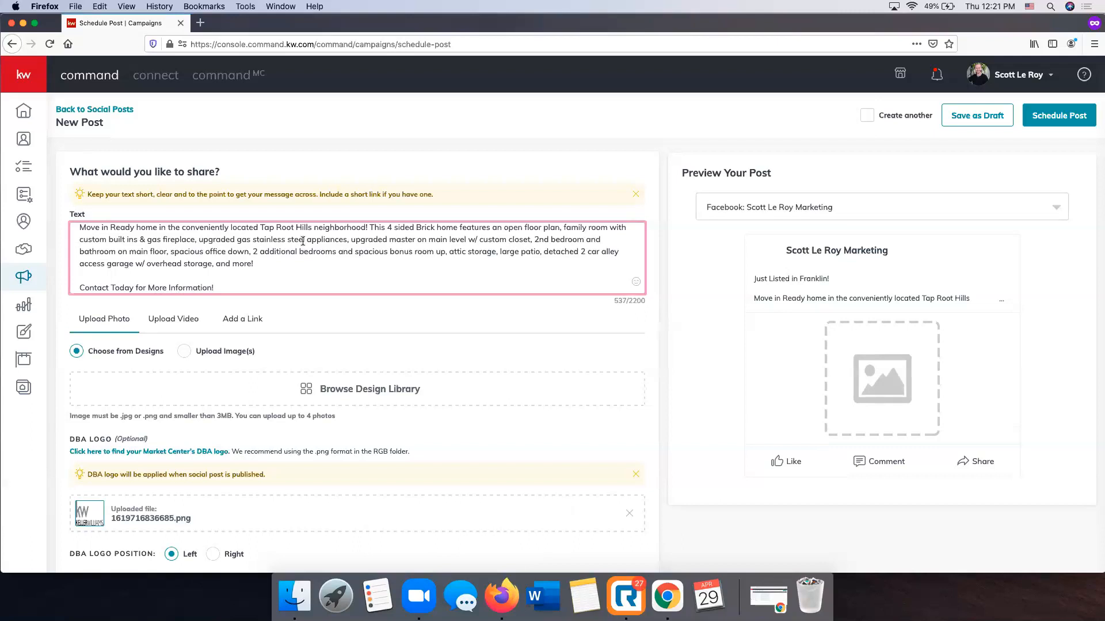
Check the post text, and add the "Farmhouse Just Listed" template from the design library as the post's photo
scroll(303, 241, up, 3)
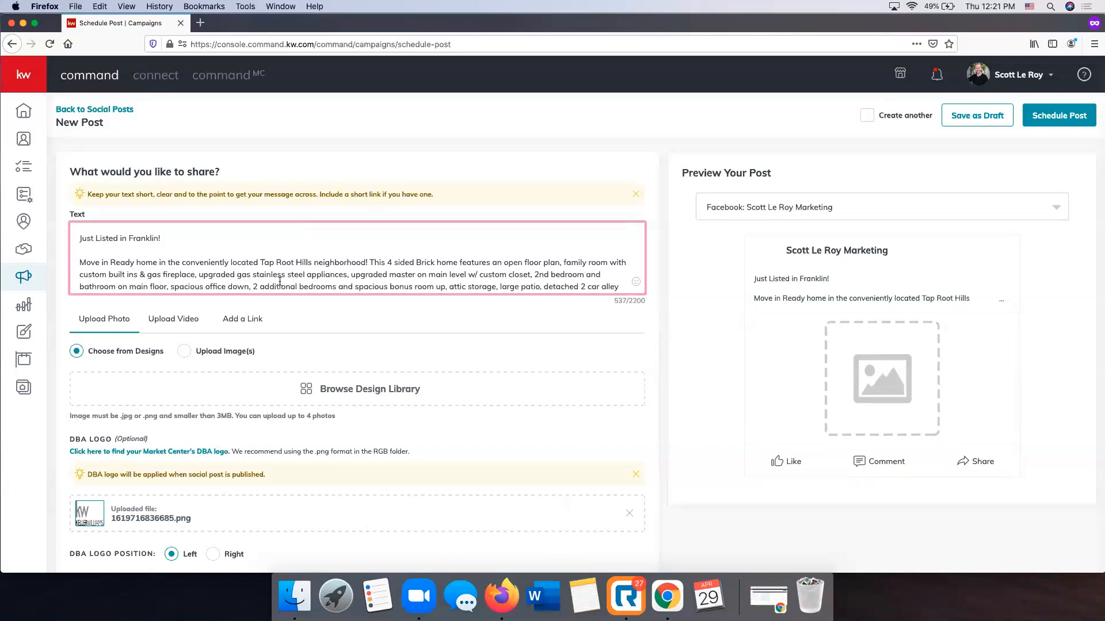
scroll(264, 307, down, 2)
scroll(191, 210, down, 2)
scroll(191, 210, up, 2)
scroll(191, 210, down, 2)
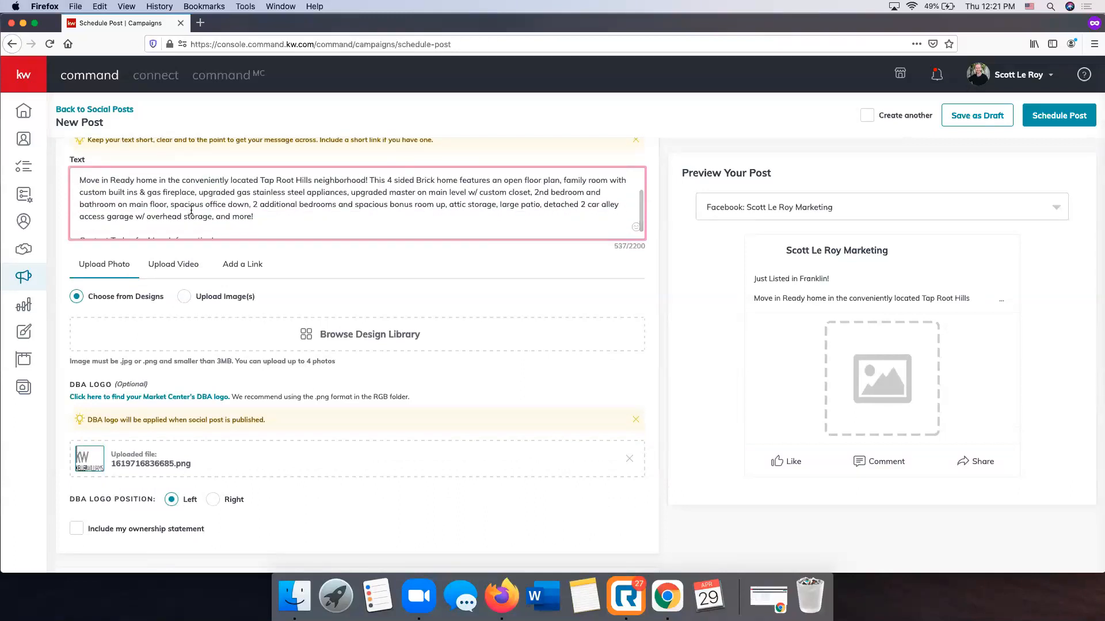
scroll(427, 318, up, 2)
scroll(427, 320, down, 2)
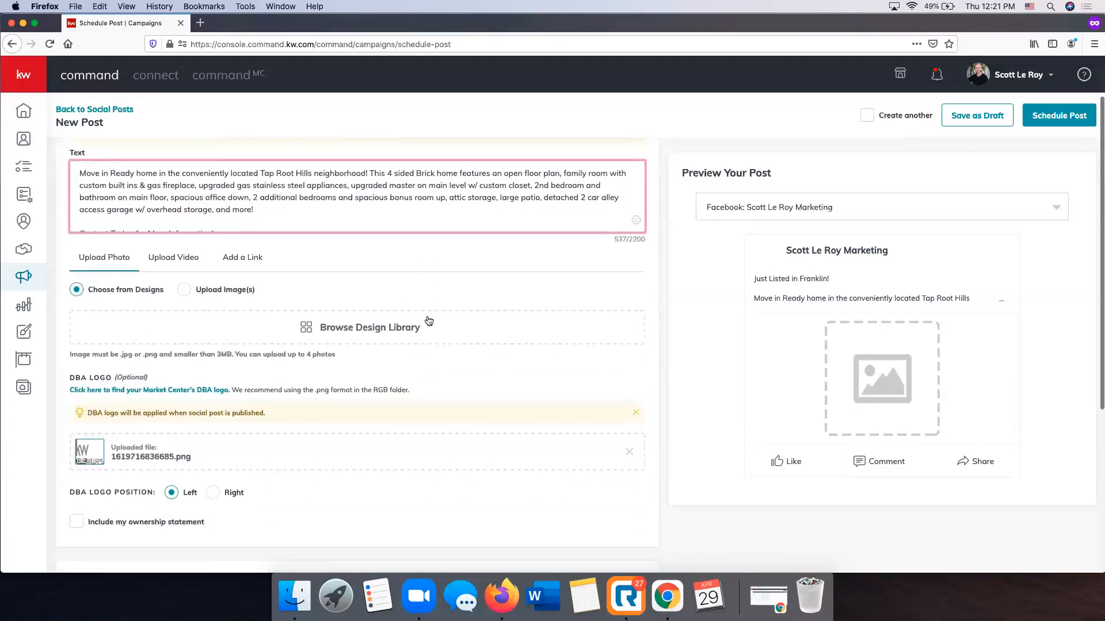
scroll(426, 320, down, 2)
scroll(426, 319, down, 1)
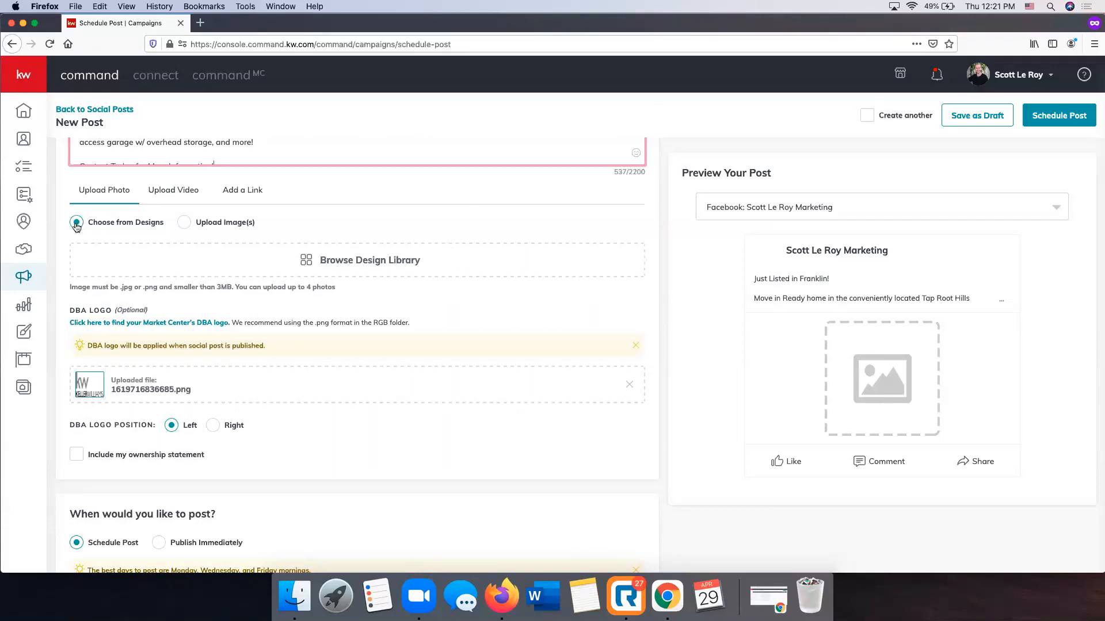
click(383, 263)
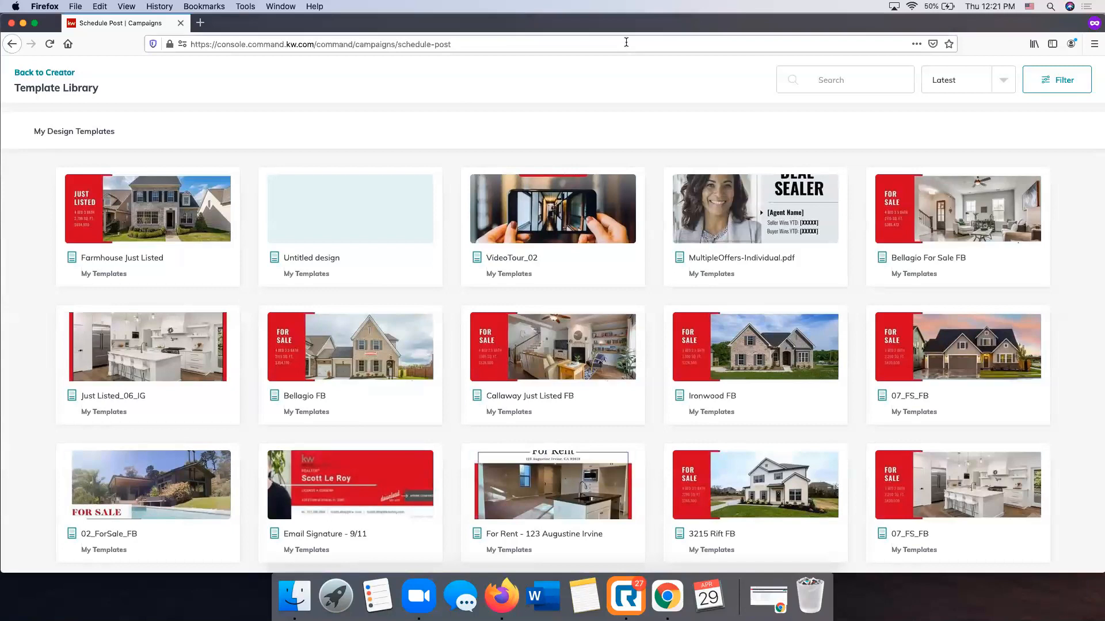
click(173, 214)
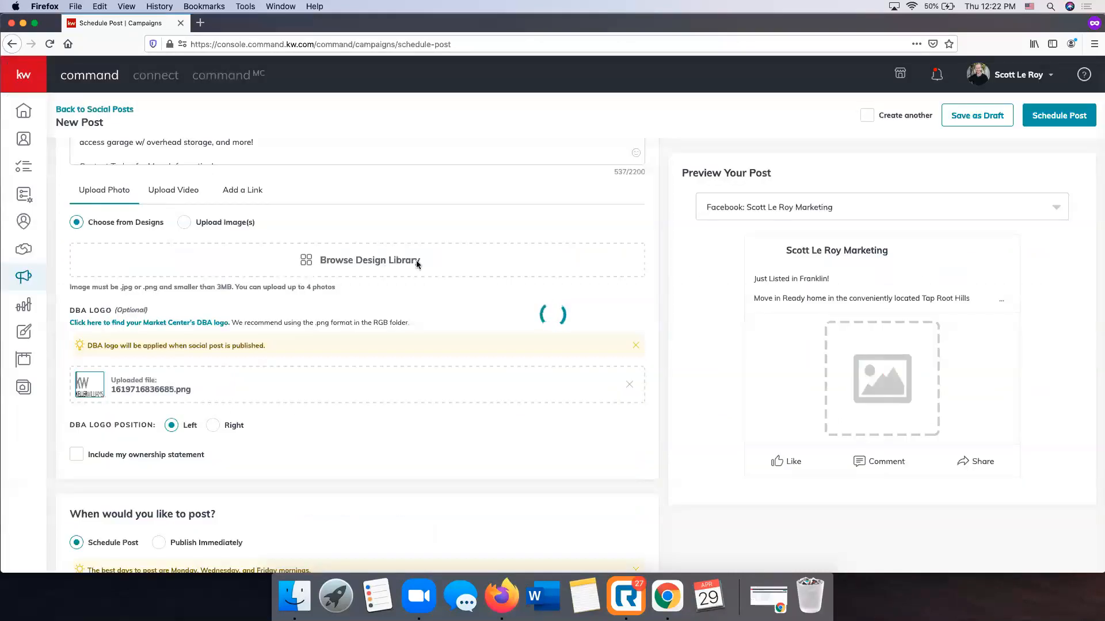
Crop the post image to the Wide (1.91:1) ratio so that the full Just Listed design is included
scroll(402, 409, down, 3)
scroll(402, 410, up, 4)
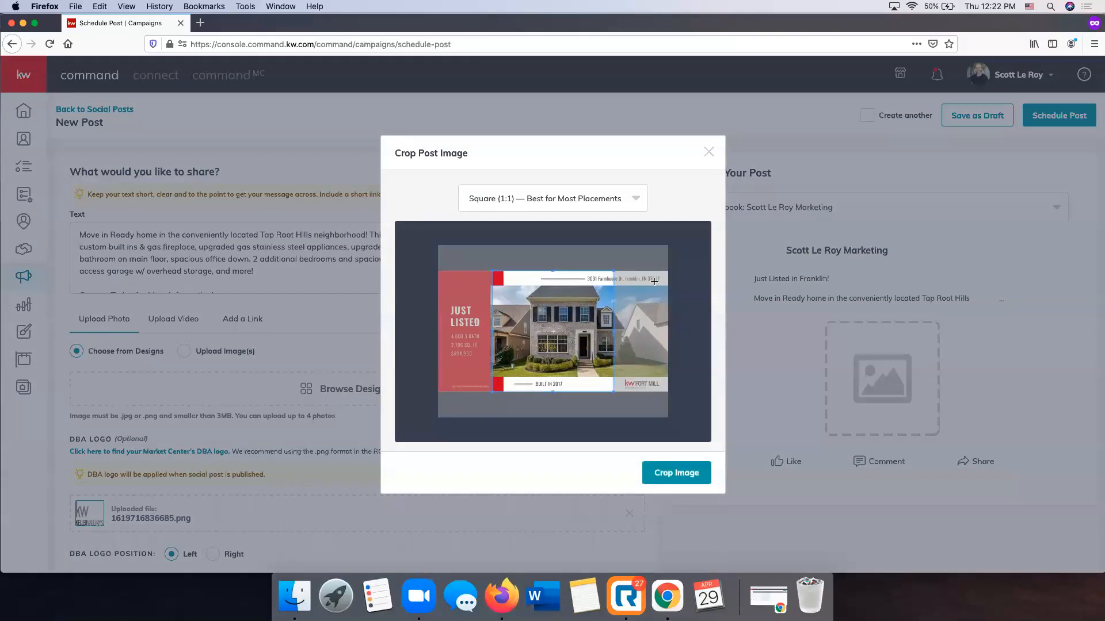
click(568, 199)
click(502, 254)
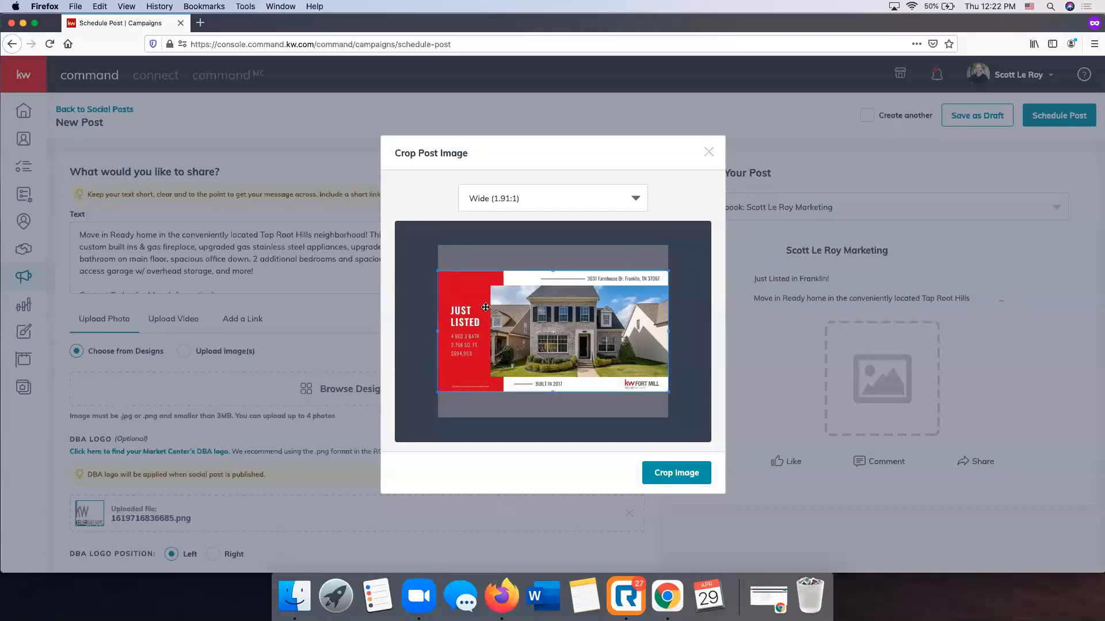
click(509, 198)
click(509, 198)
click(677, 480)
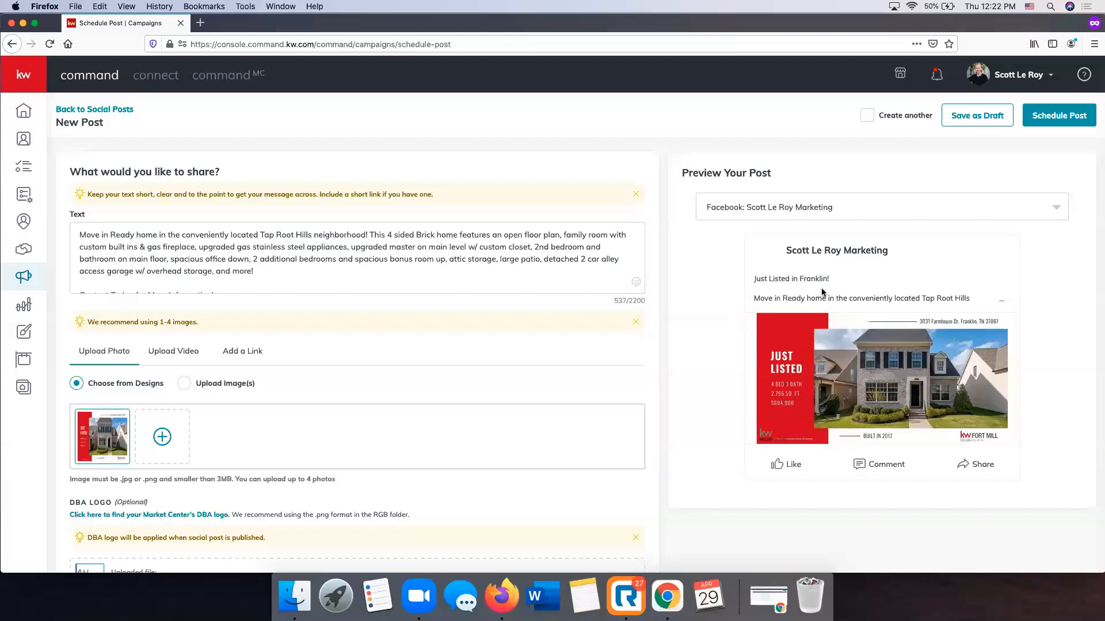
Check the post preview, and remove the uploaded DBA logo from the post
scroll(823, 293, down, 1)
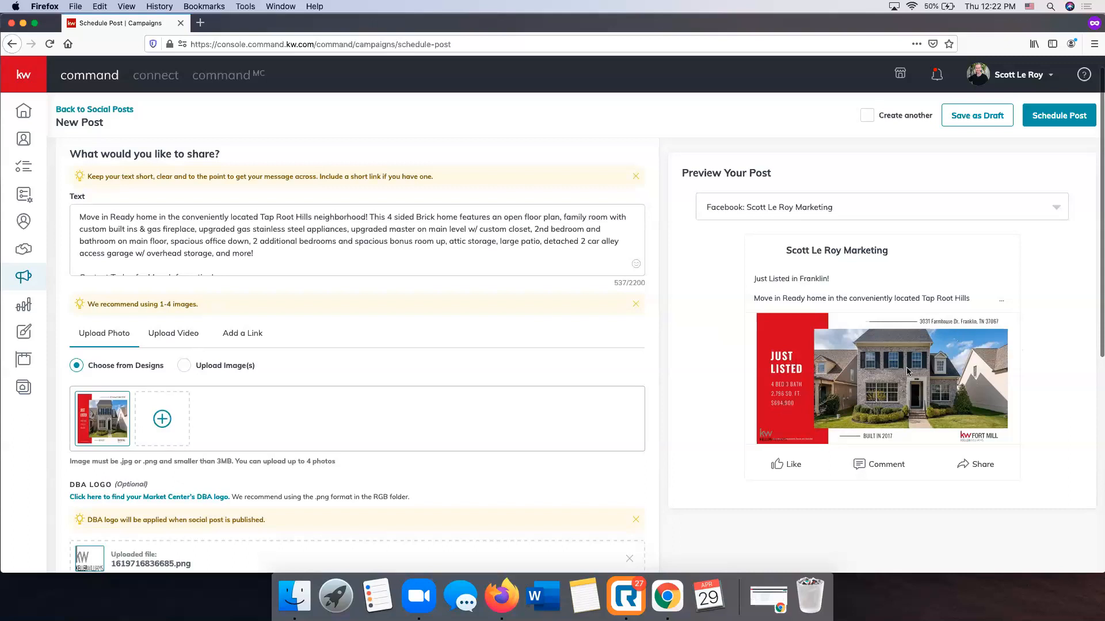
scroll(492, 395, down, 5)
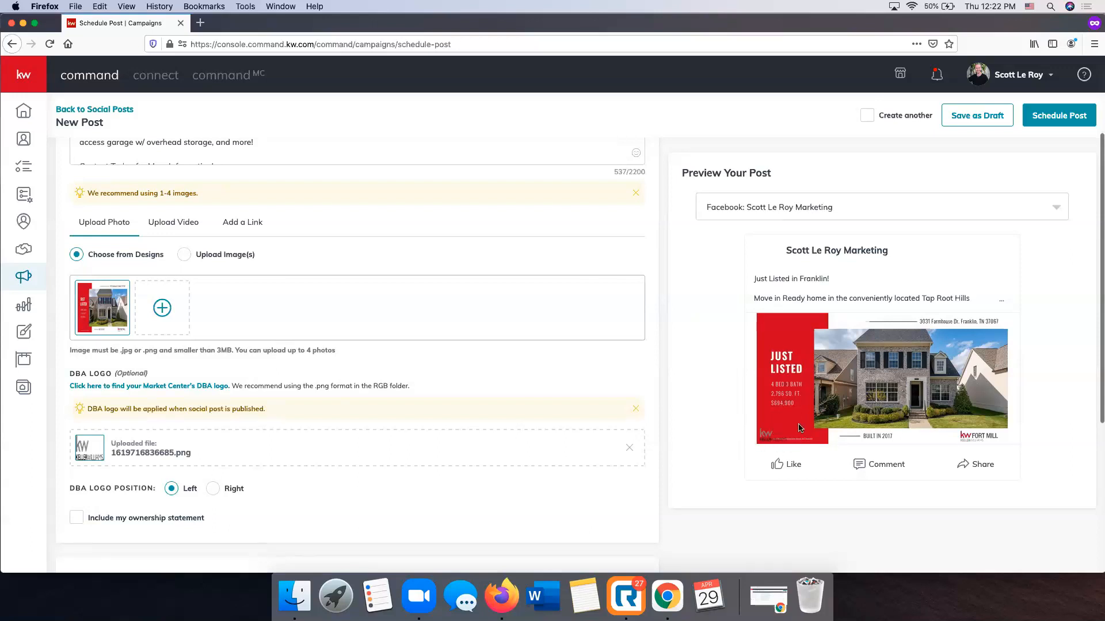
scroll(280, 469, down, 1)
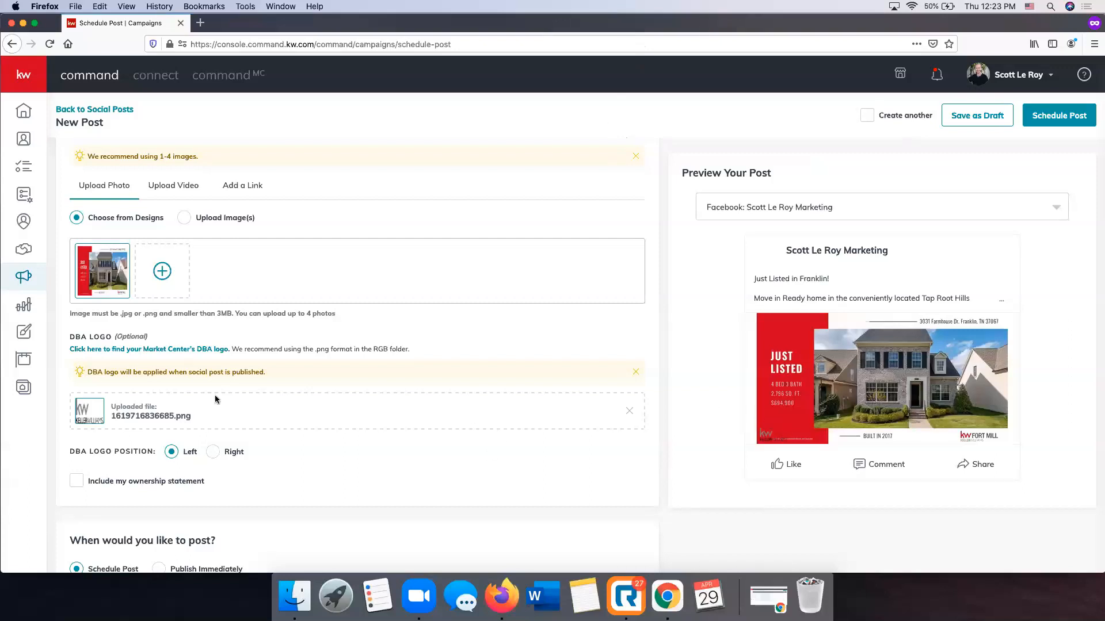
click(630, 414)
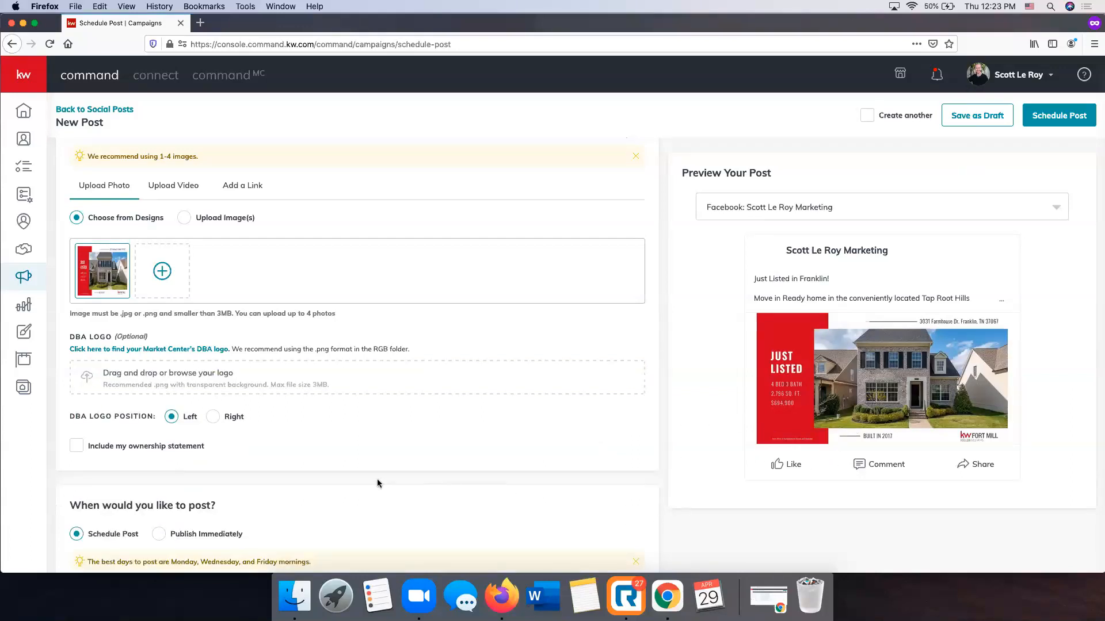
Include the ownership statement to view its wording, and exclude it again
scroll(377, 479, down, 2)
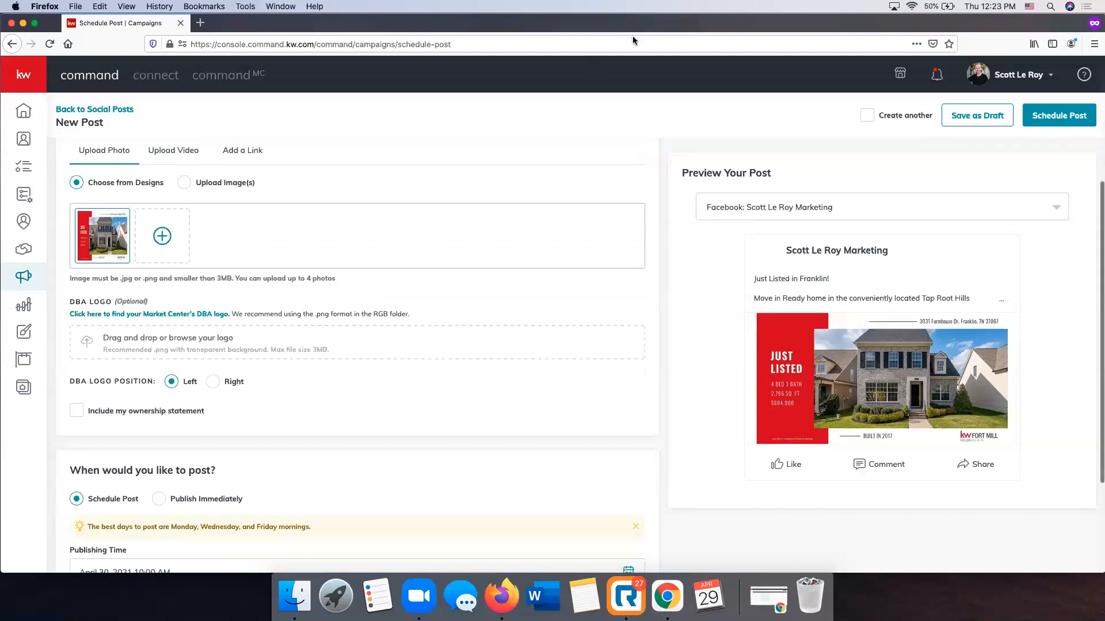
click(76, 412)
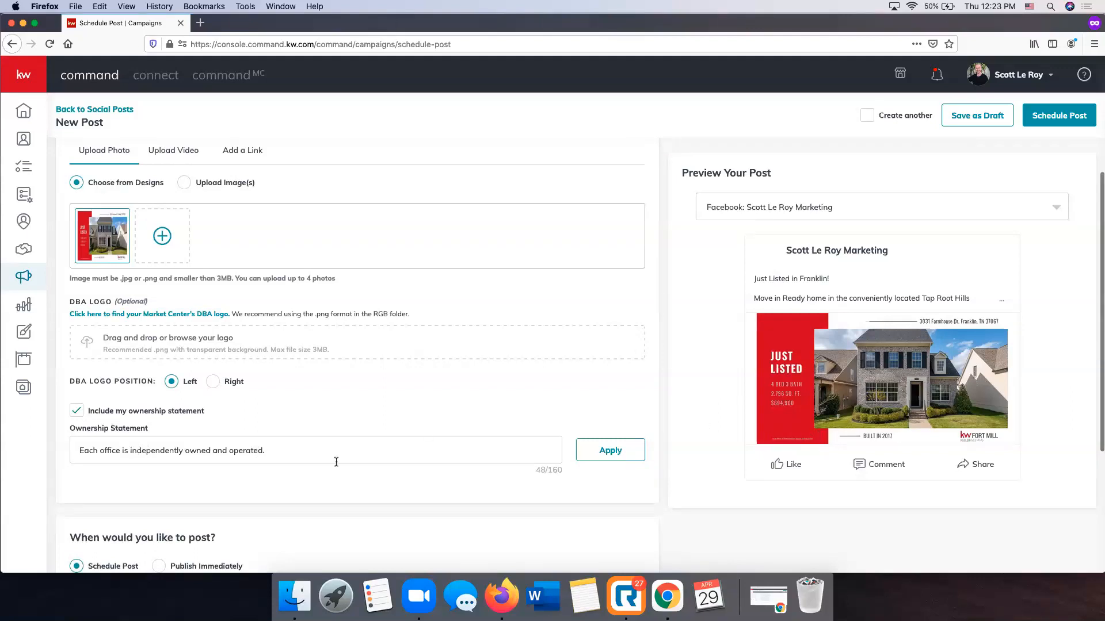
click(77, 410)
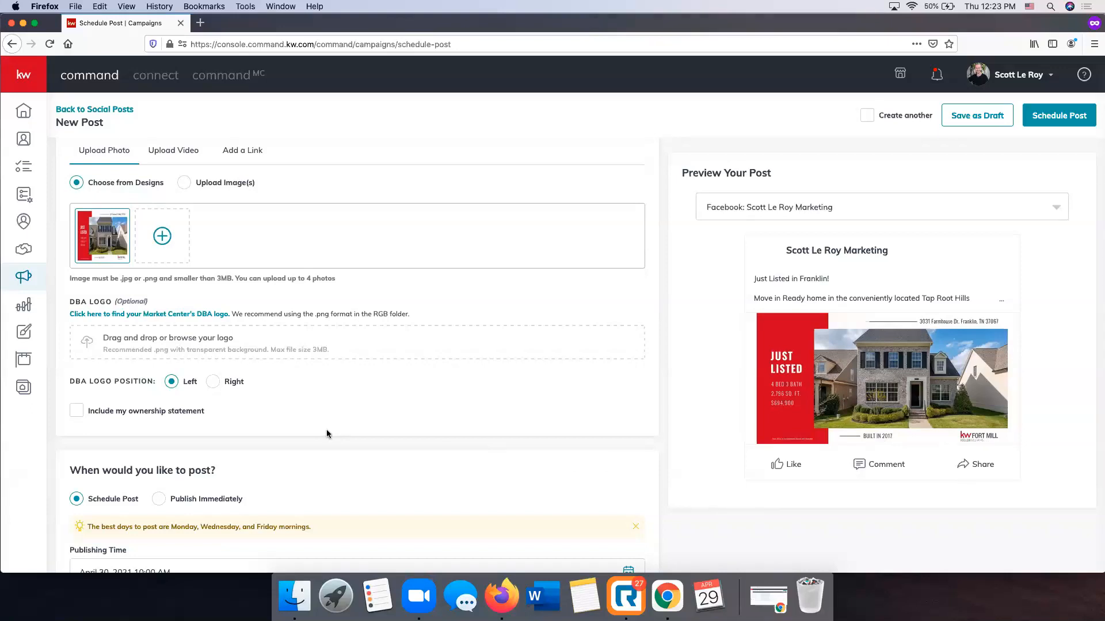
Set the post's publishing time to 10:30 AM on April 30, 2021
scroll(327, 434, down, 5)
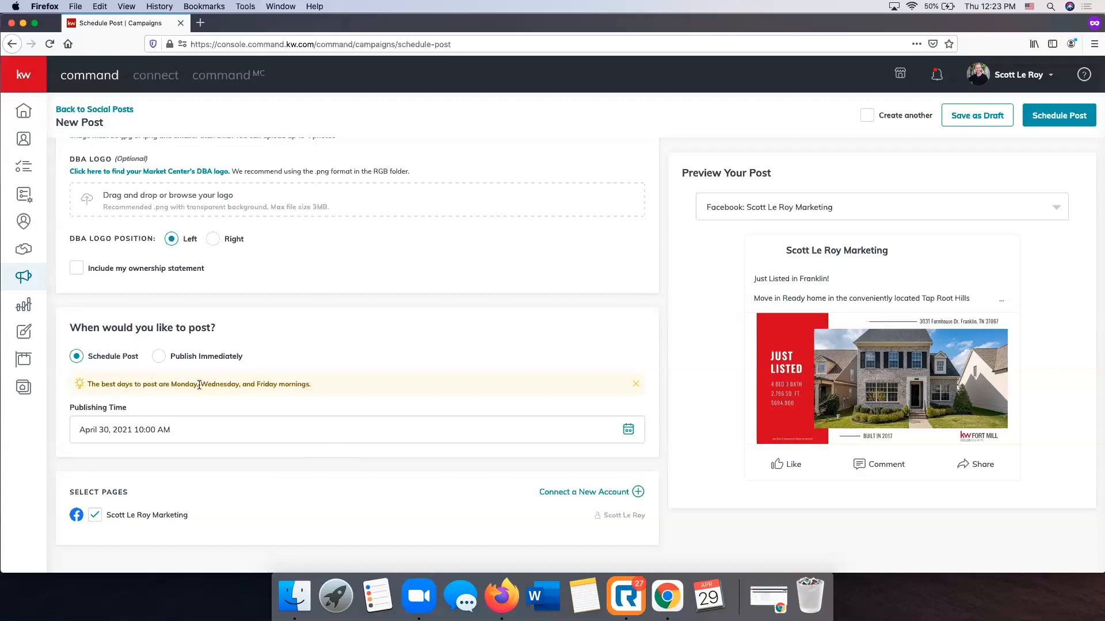
click(628, 433)
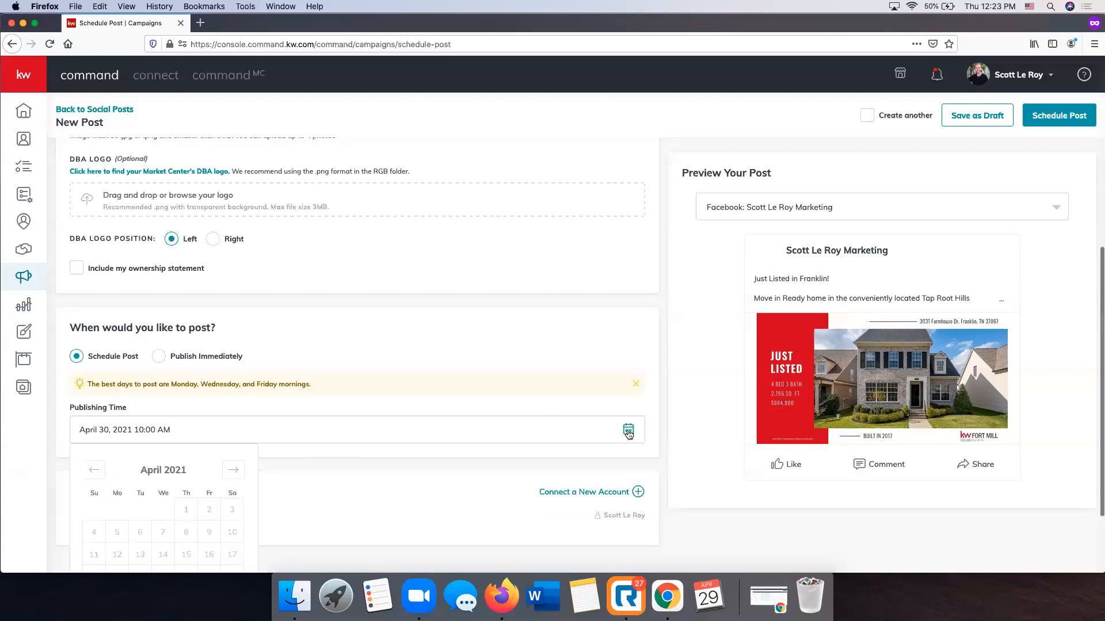
scroll(272, 465, down, 3)
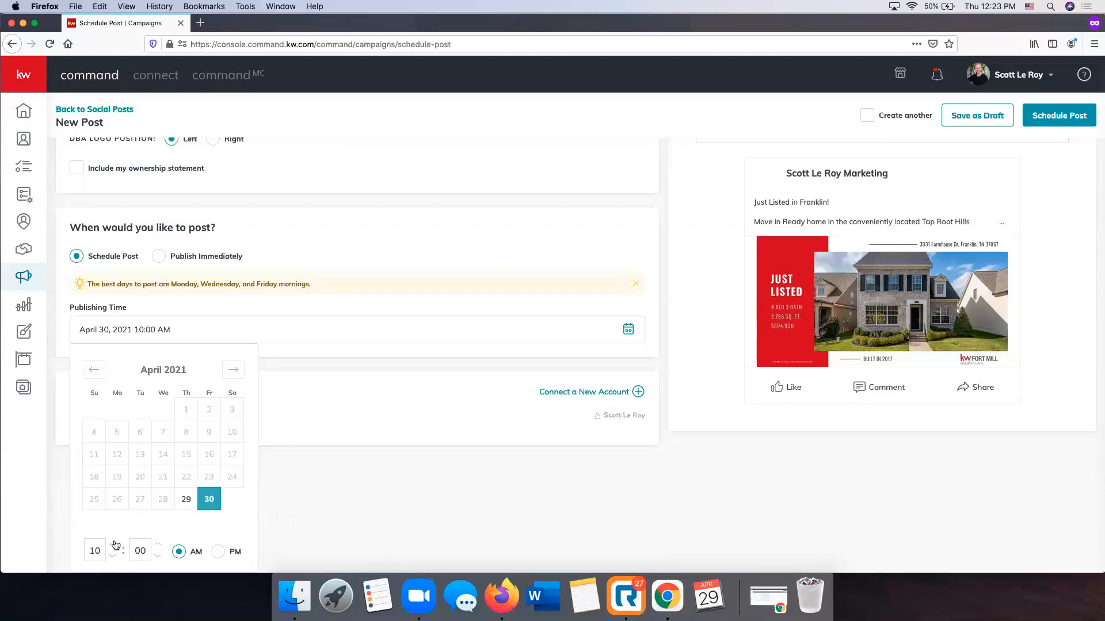
click(156, 545)
click(156, 545)
double_click(141, 551)
text(30)
click(307, 482)
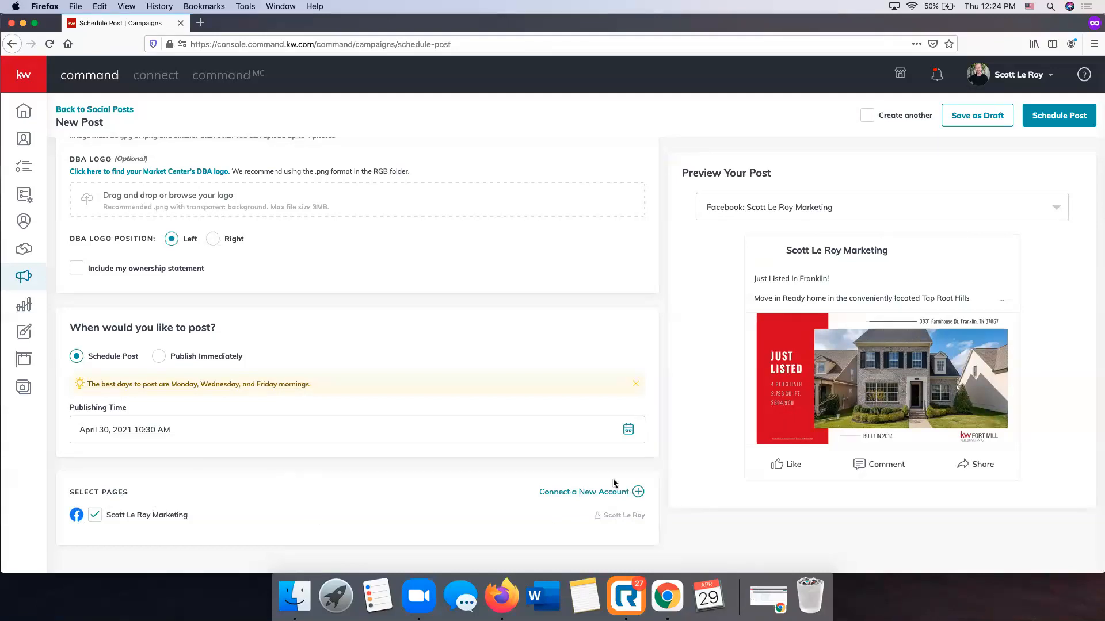
Review the post's text, image and preview, and schedule the post
scroll(613, 483, up, 6)
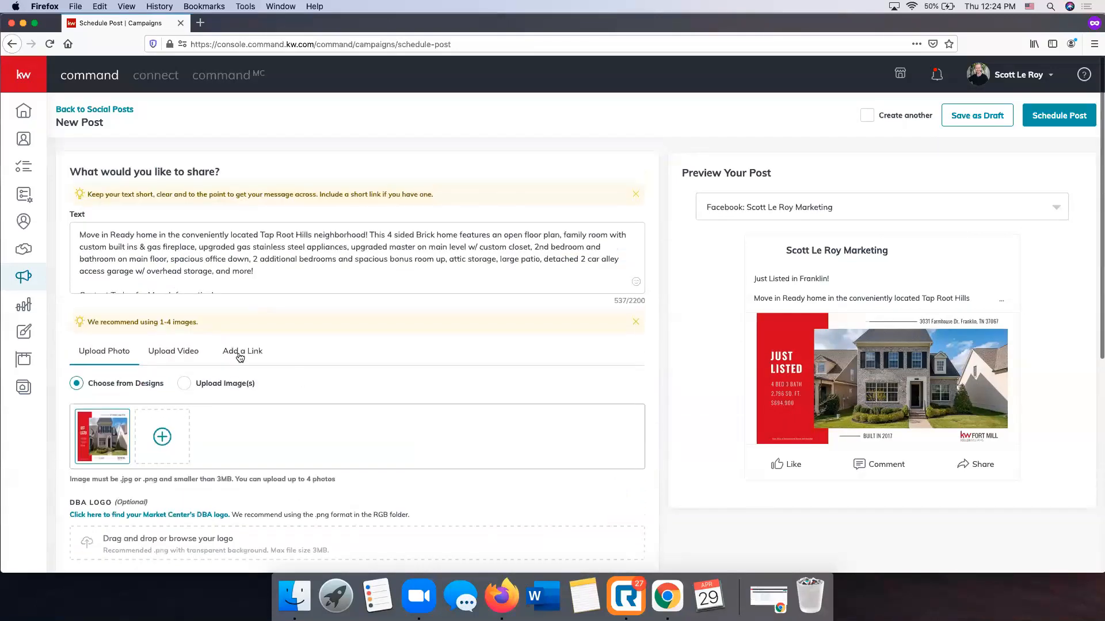
scroll(579, 359, down, 7)
scroll(579, 359, up, 7)
mouse_move(89, 429)
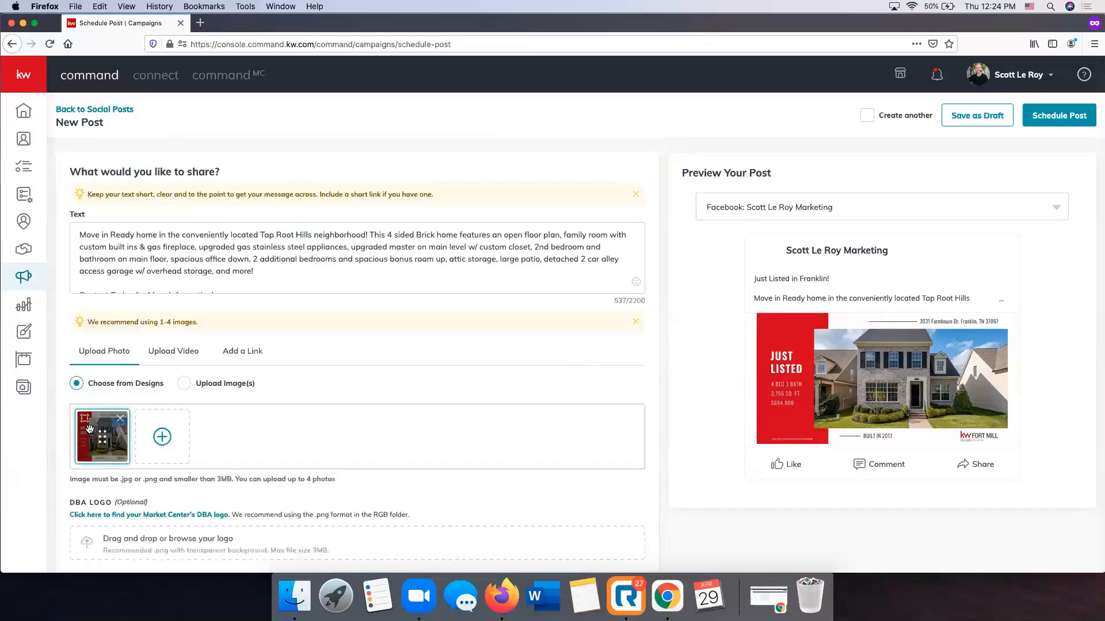
scroll(319, 273, up, 2)
scroll(548, 377, down, 6)
scroll(558, 382, up, 3)
scroll(475, 488, up, 5)
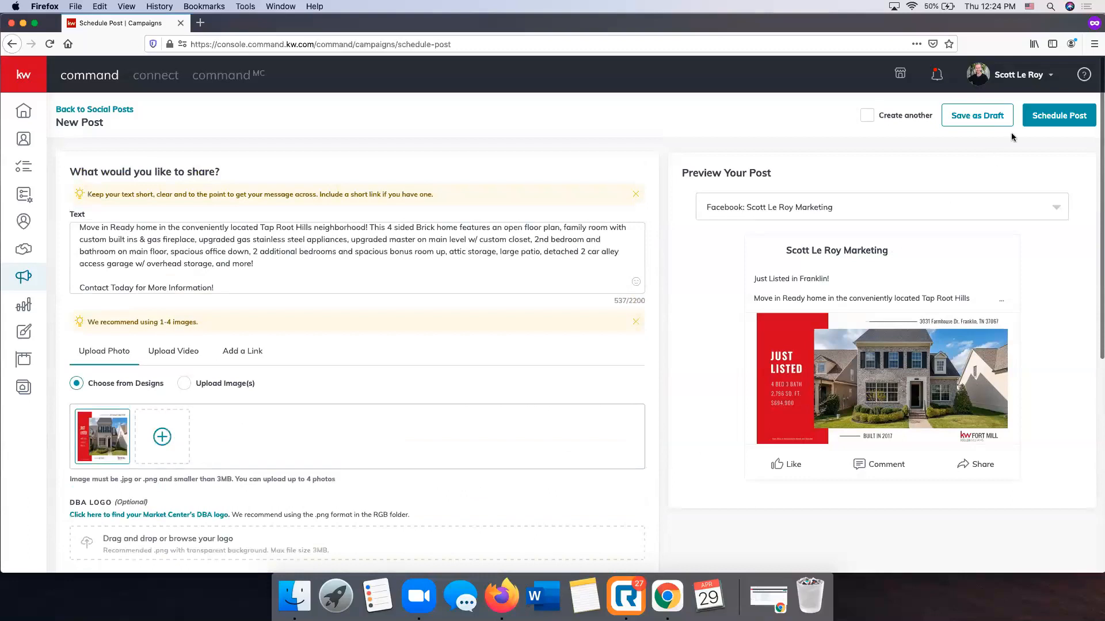
click(1077, 115)
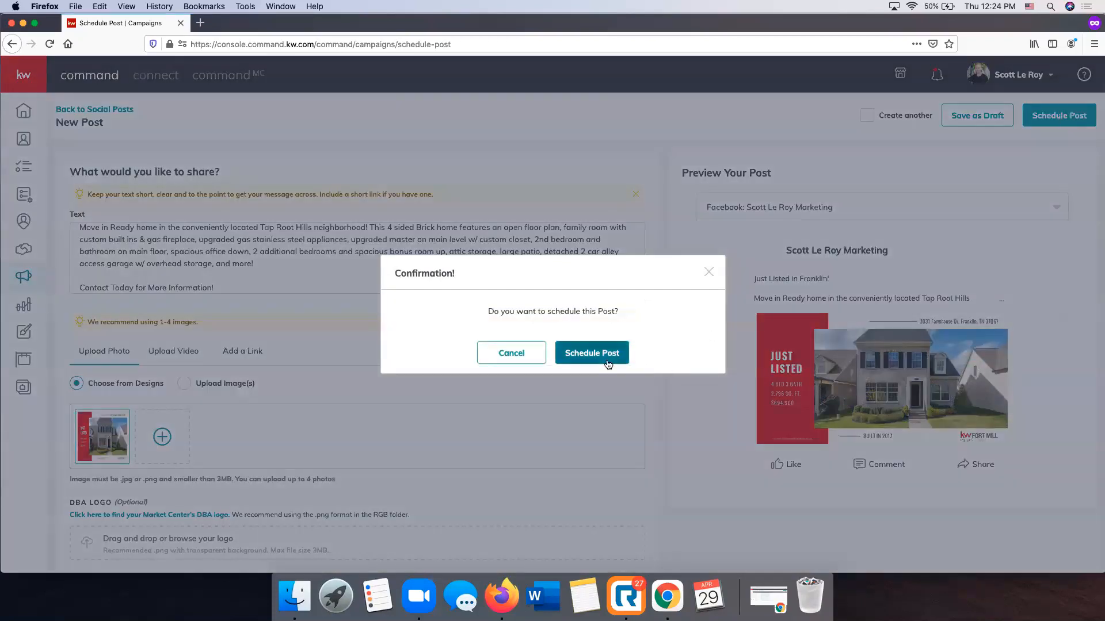
click(607, 358)
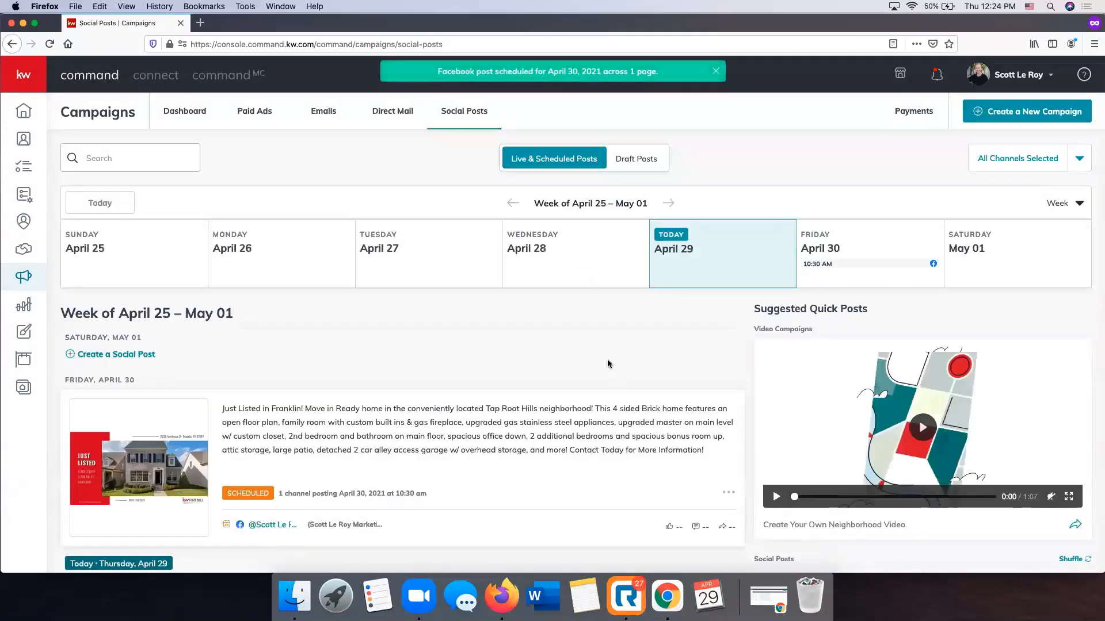
Look over the scheduled Just Listed post in the weekly list and its edit and delete options
scroll(607, 364, down, 4)
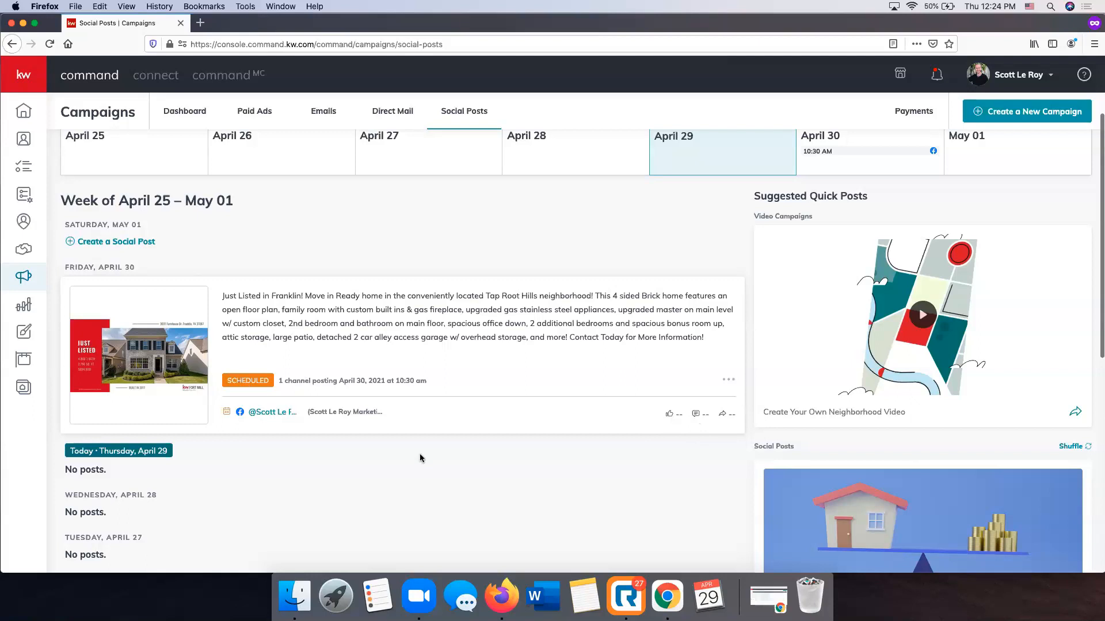
scroll(420, 457, down, 1)
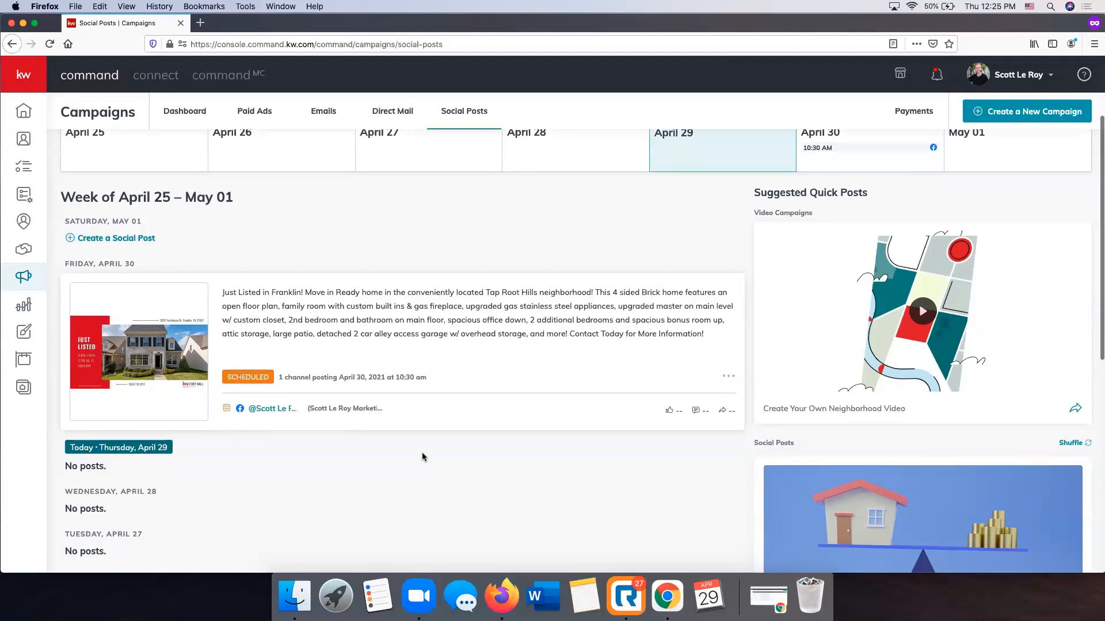
click(732, 379)
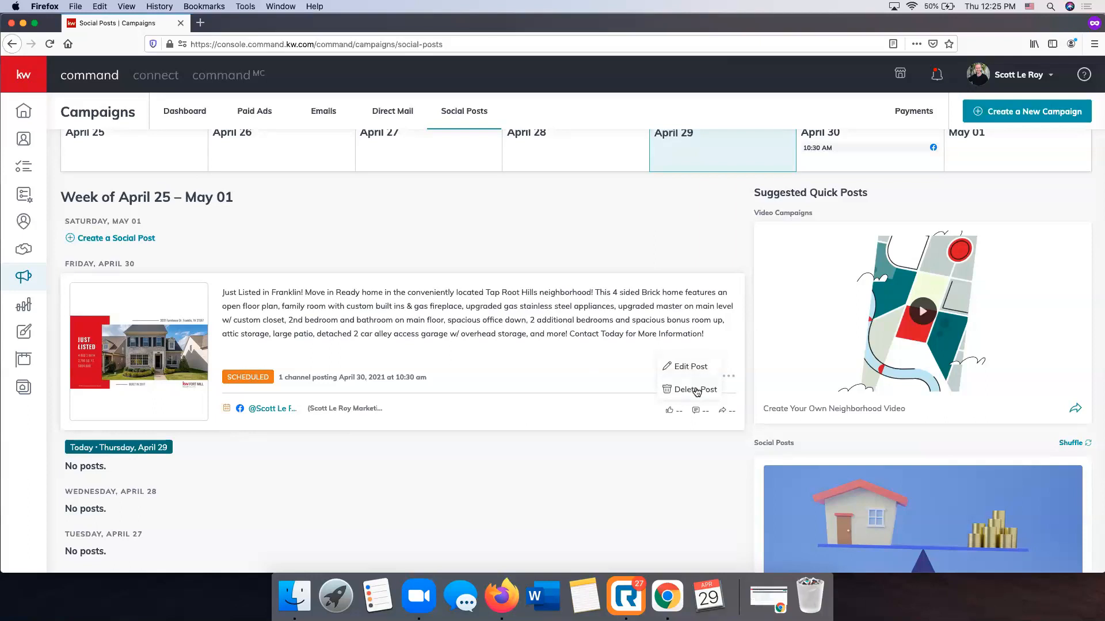
click(594, 503)
Examine the suggested quick posts, including the video campaign, and the connected profiles beside the weekly post list
scroll(819, 333, down, 10)
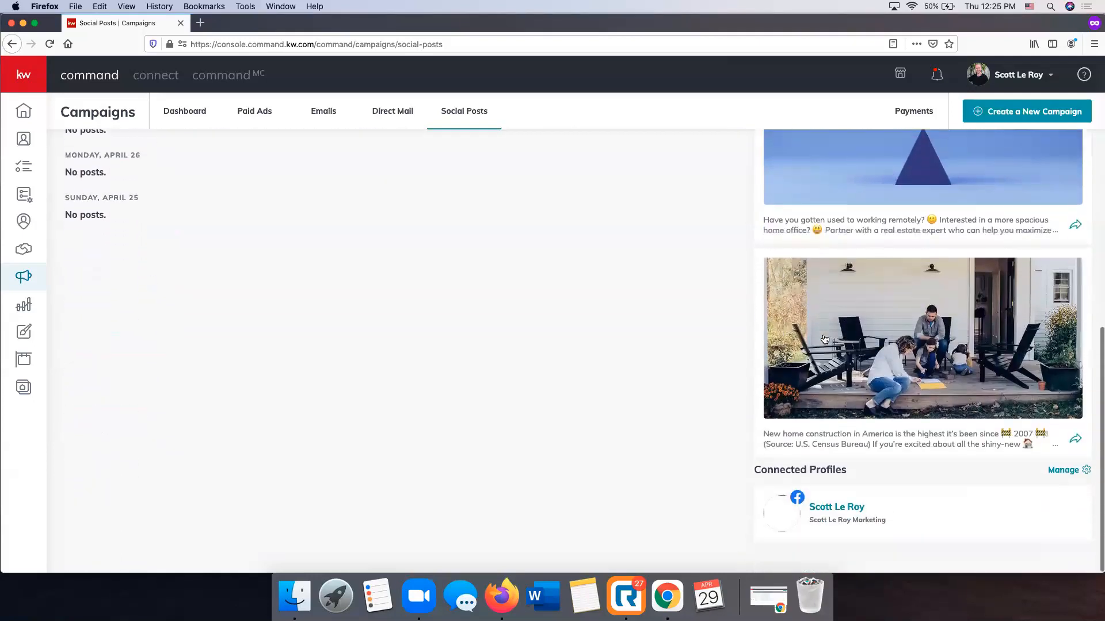
scroll(824, 340, up, 10)
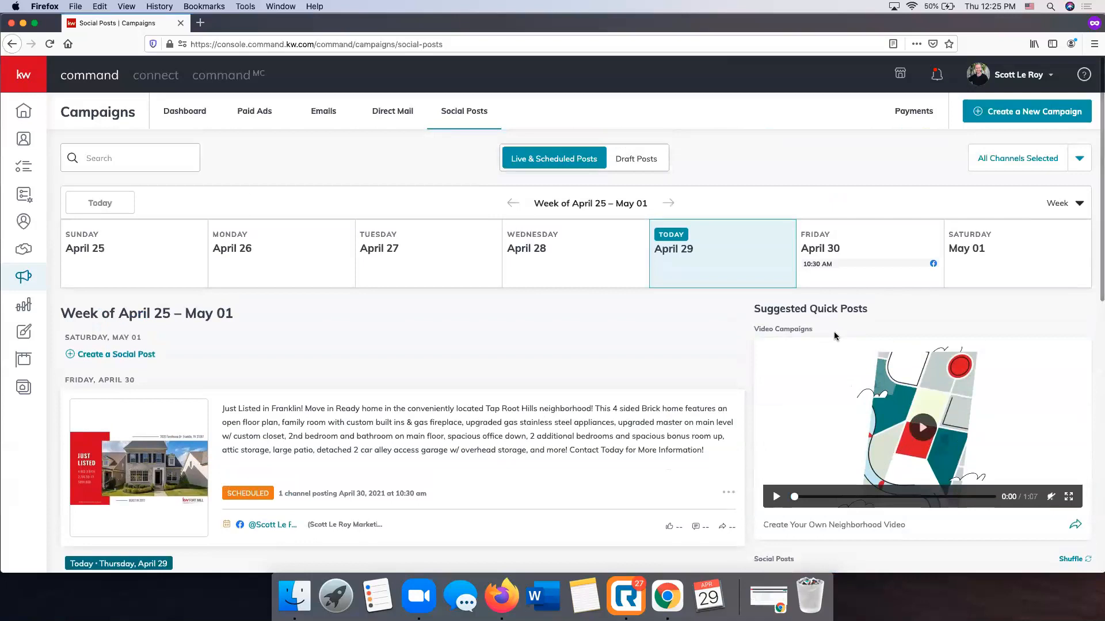
scroll(835, 336, down, 3)
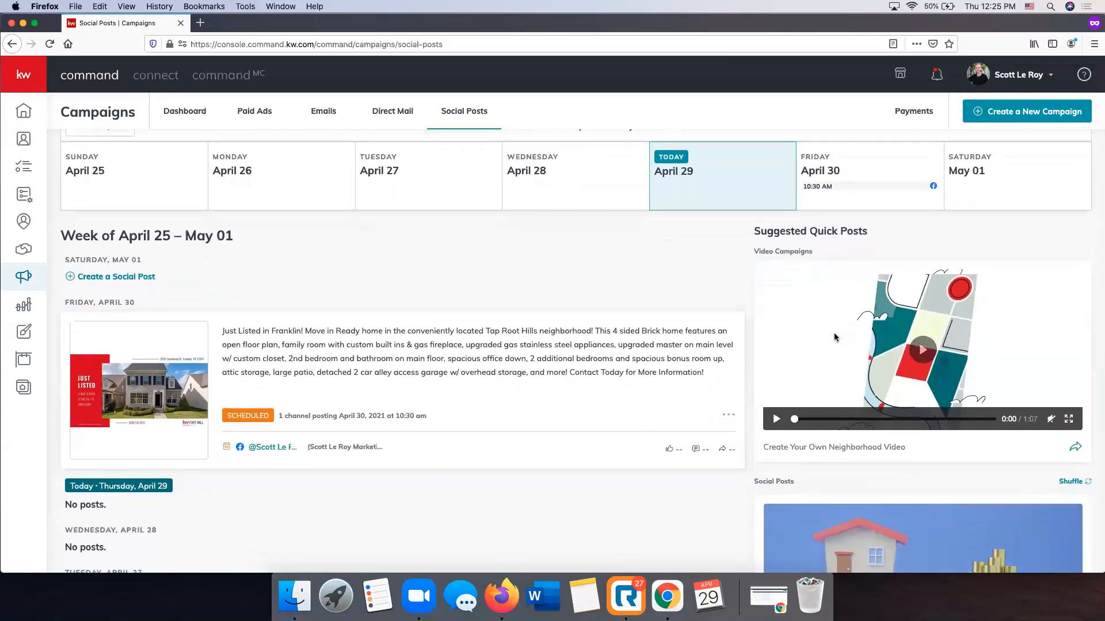
scroll(1026, 314, down, 8)
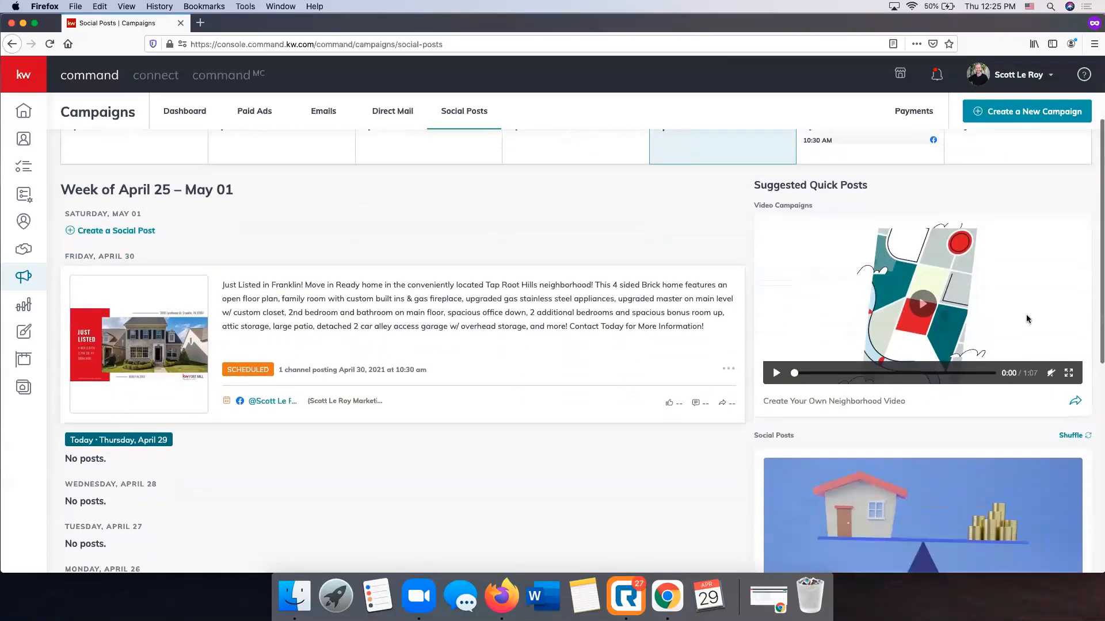
Start a new post from the suggested quick post about new home construction
scroll(1028, 320, down, 8)
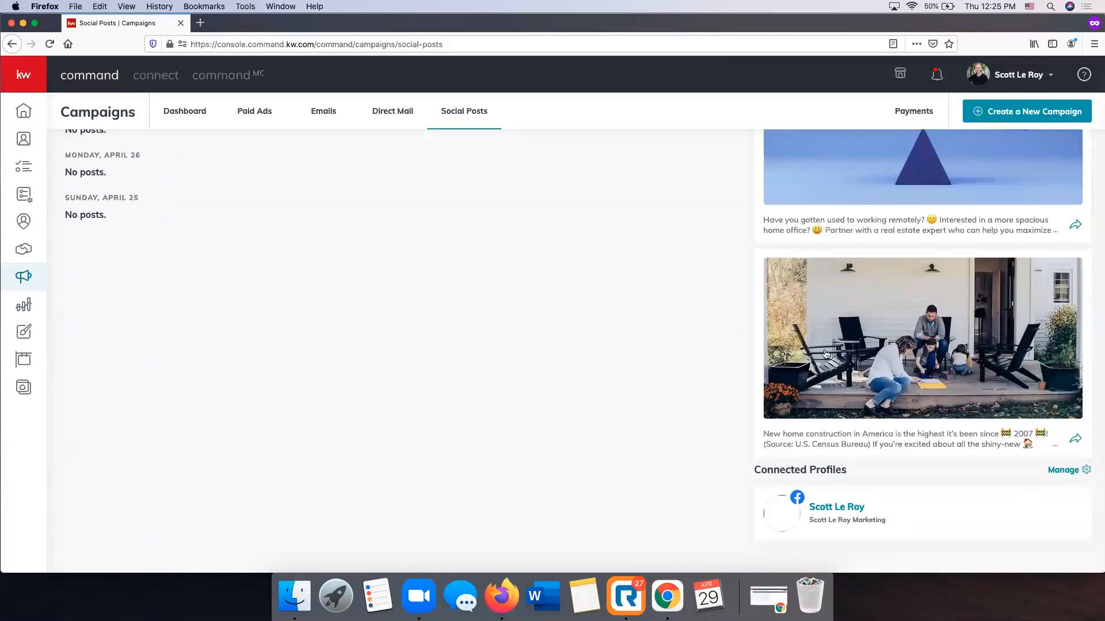
scroll(965, 300, up, 1)
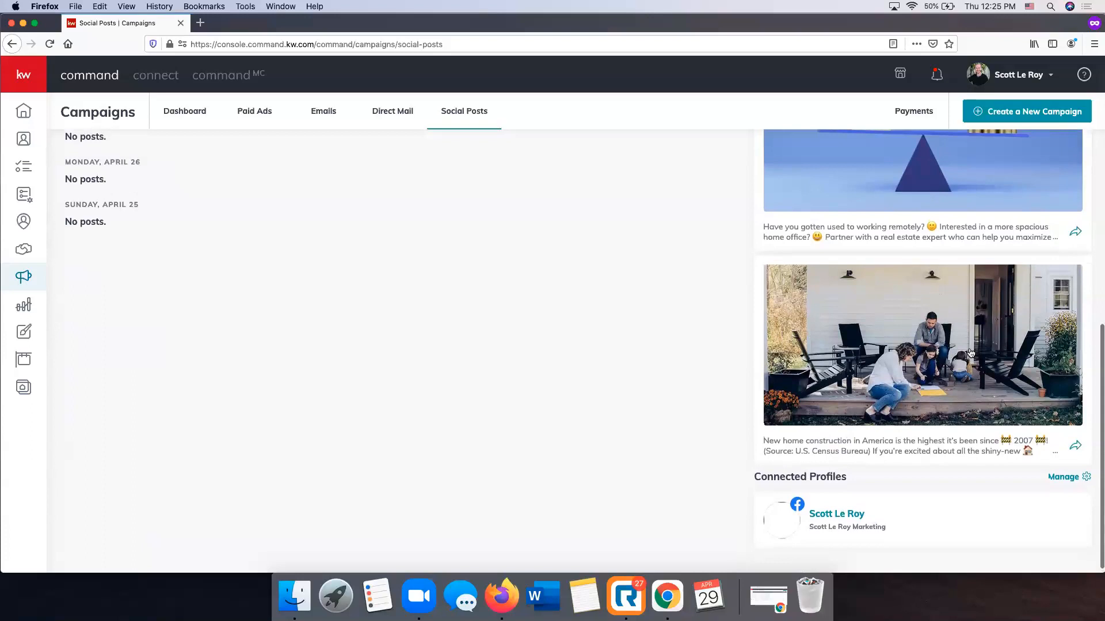
scroll(973, 354, up, 1)
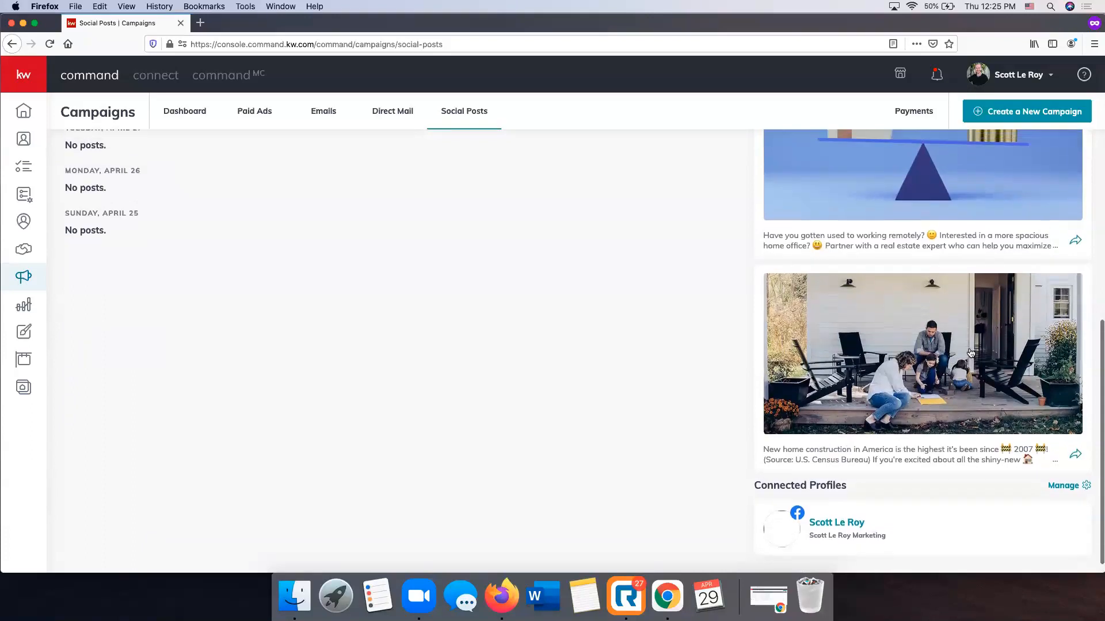
click(1076, 457)
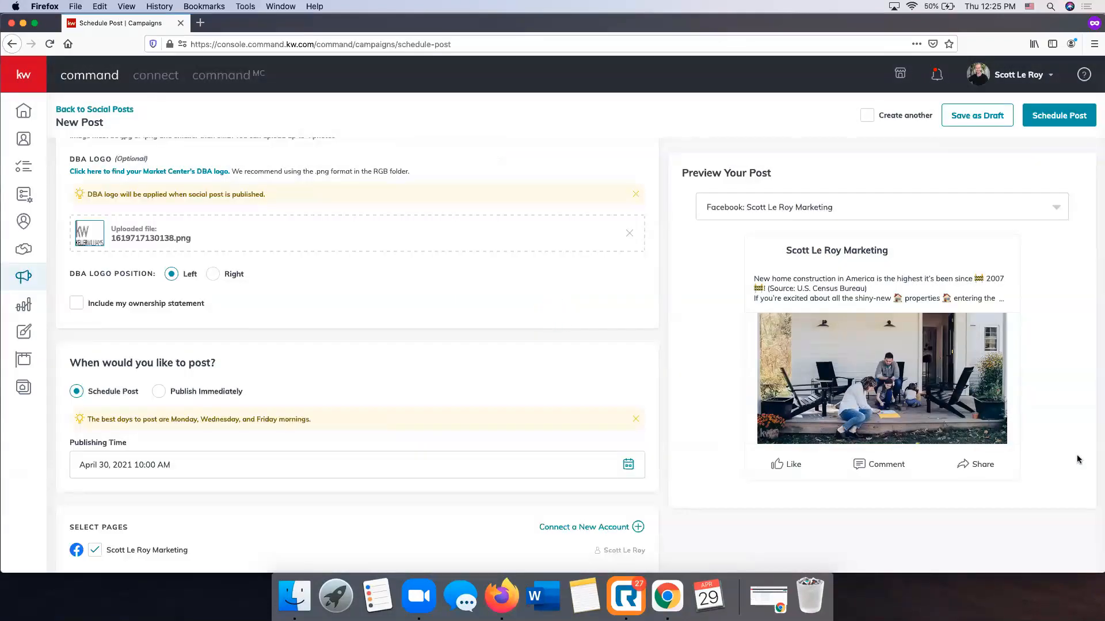
Review the new post's text, image and settings, and remove the uploaded DBA logo
scroll(634, 369, up, 6)
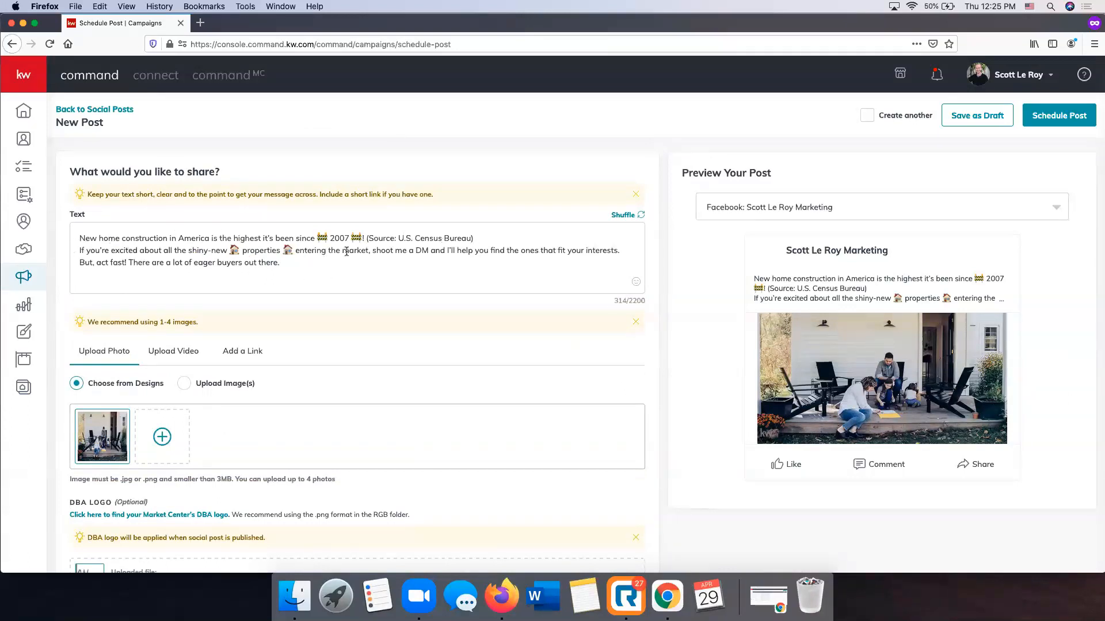
scroll(343, 251, down, 5)
mouse_move(127, 311)
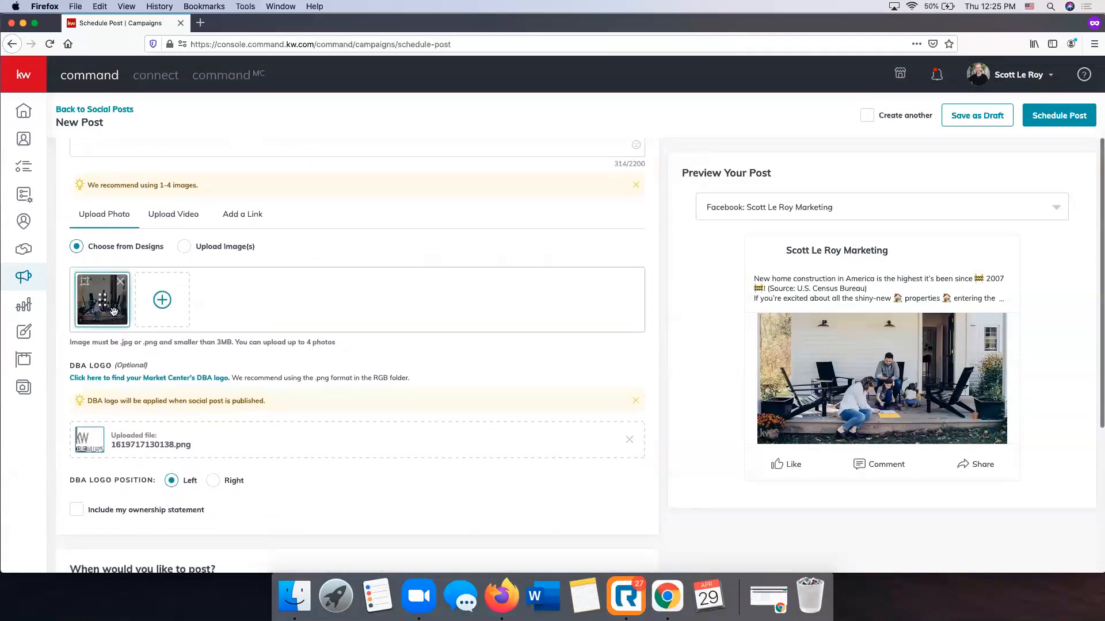
scroll(296, 340, down, 8)
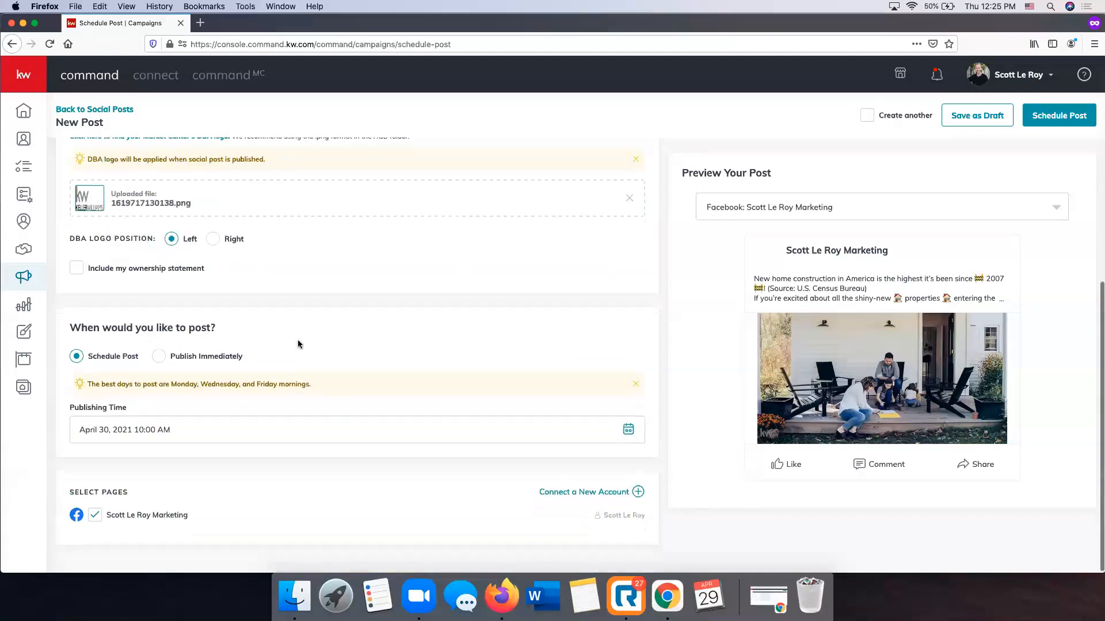
scroll(298, 344, up, 13)
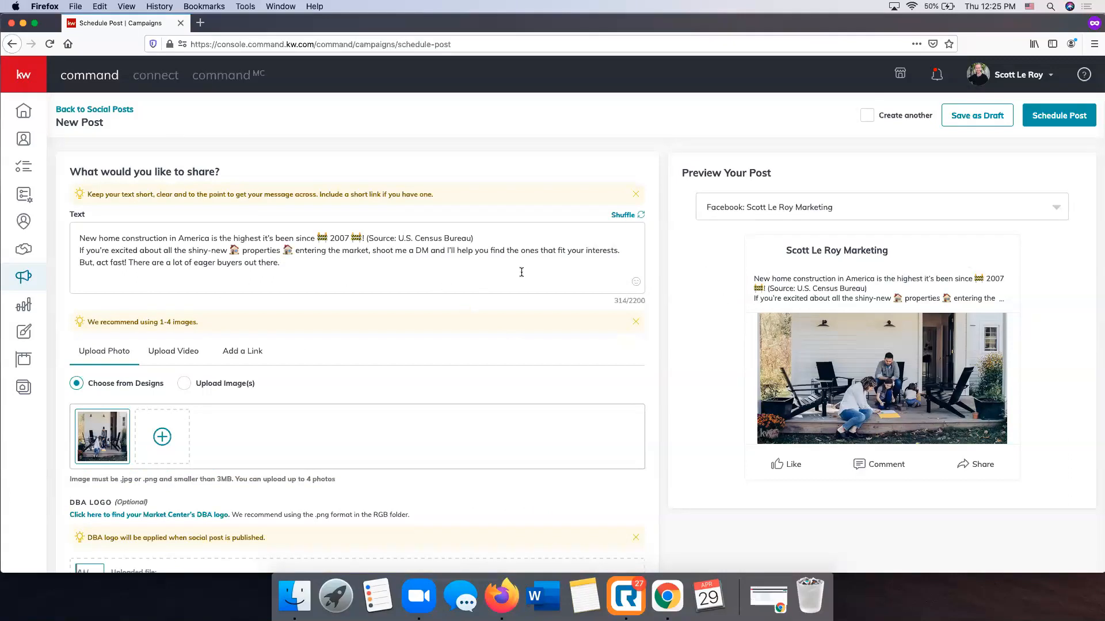
scroll(679, 307, down, 7)
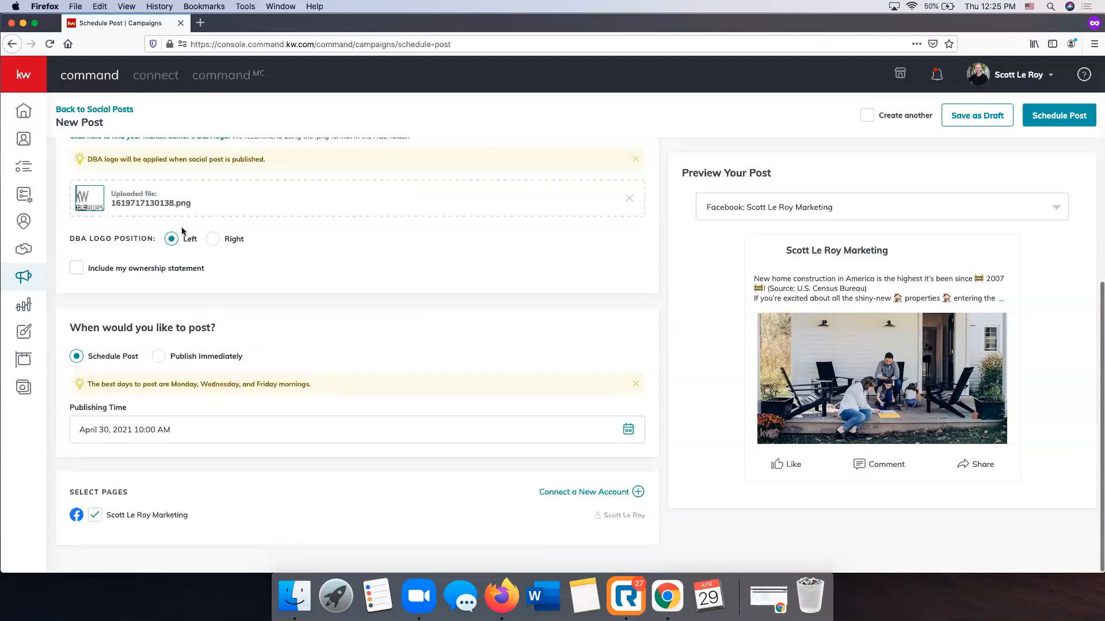
click(630, 204)
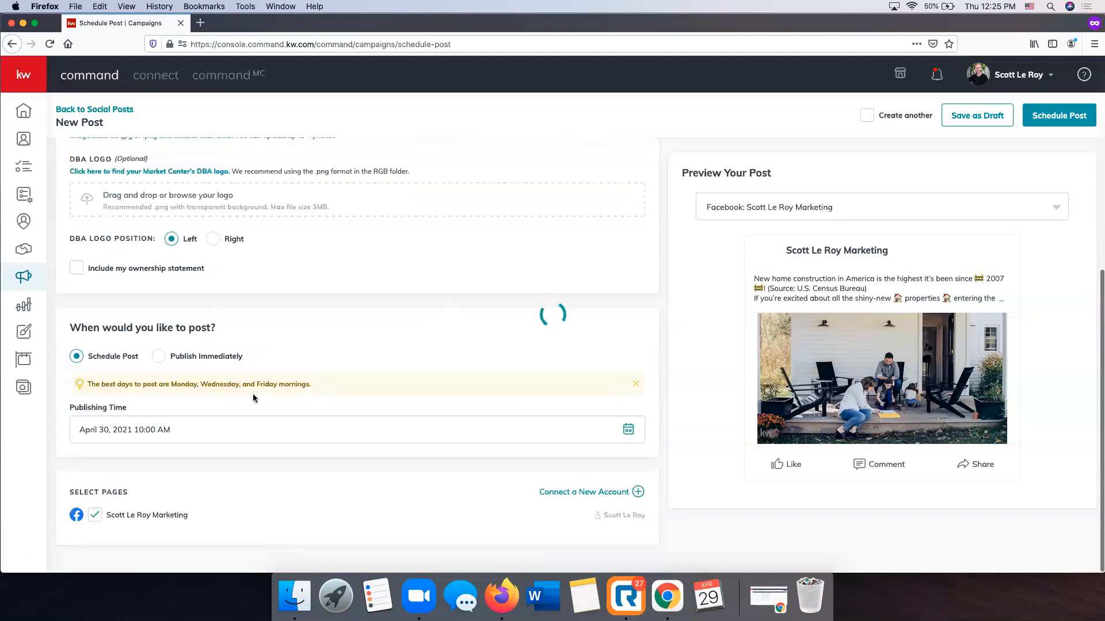
Set the post's publishing time to 9:00 AM on May 3, 2021
click(220, 427)
scroll(230, 488, down, 2)
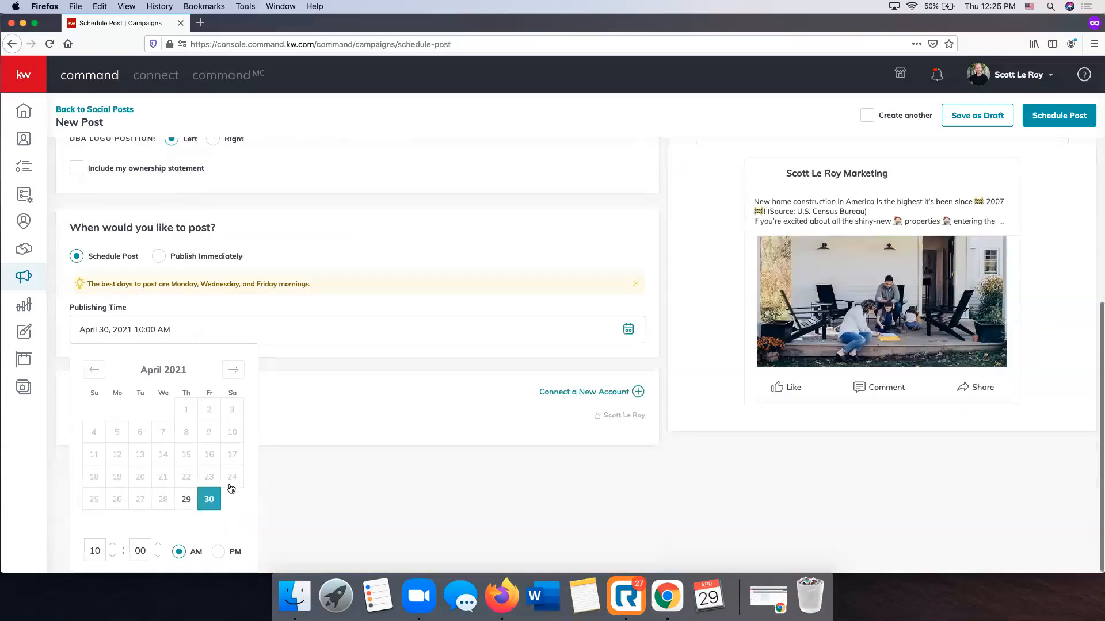
click(237, 378)
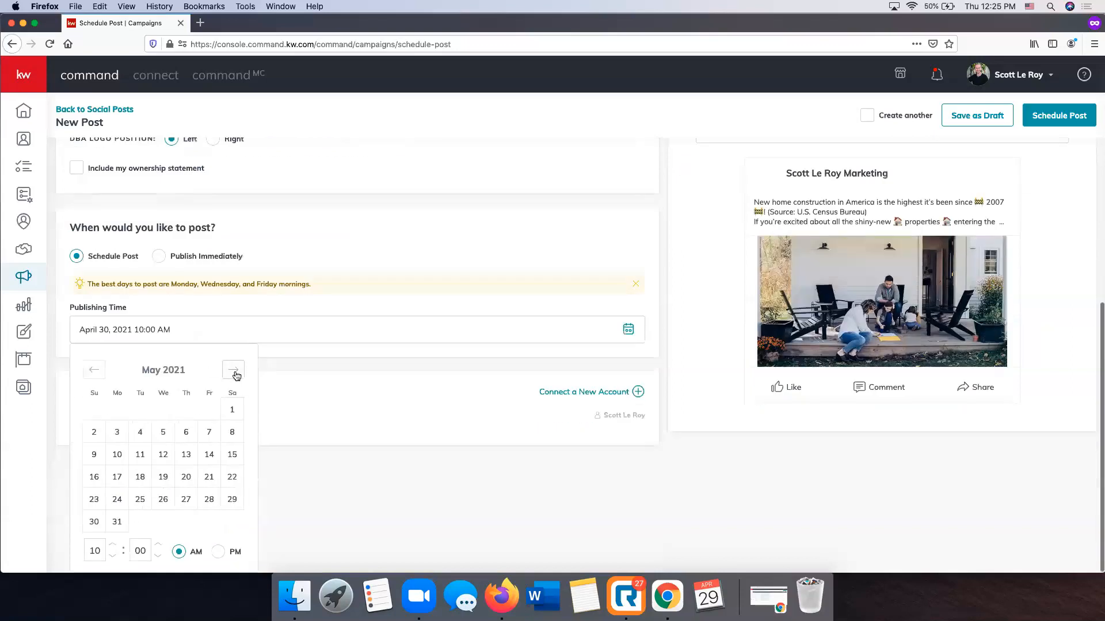
click(118, 432)
click(112, 557)
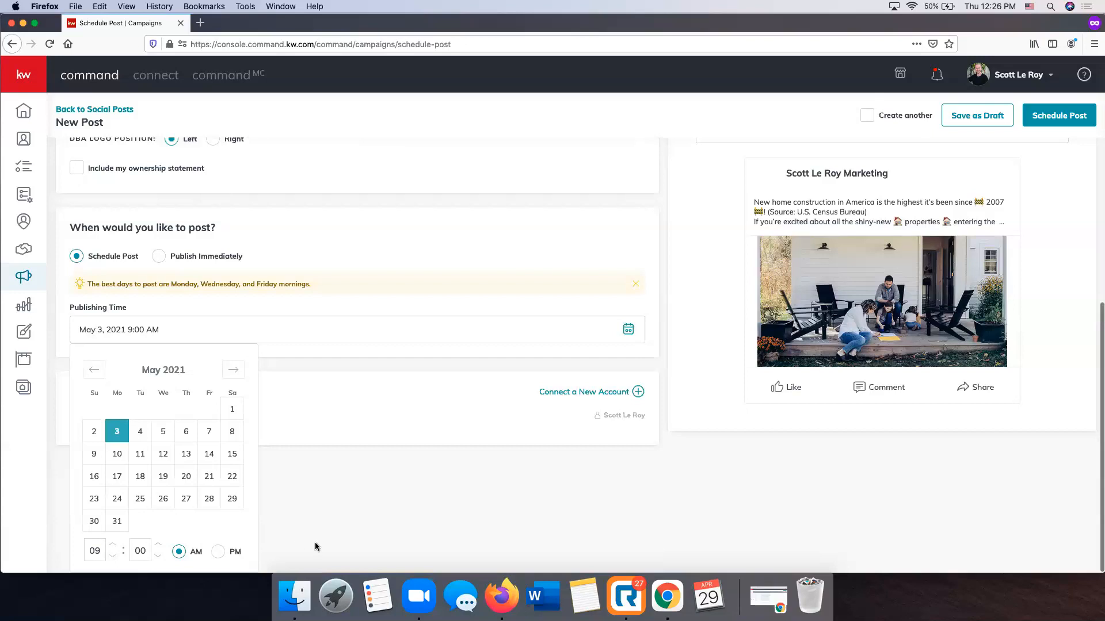
click(316, 547)
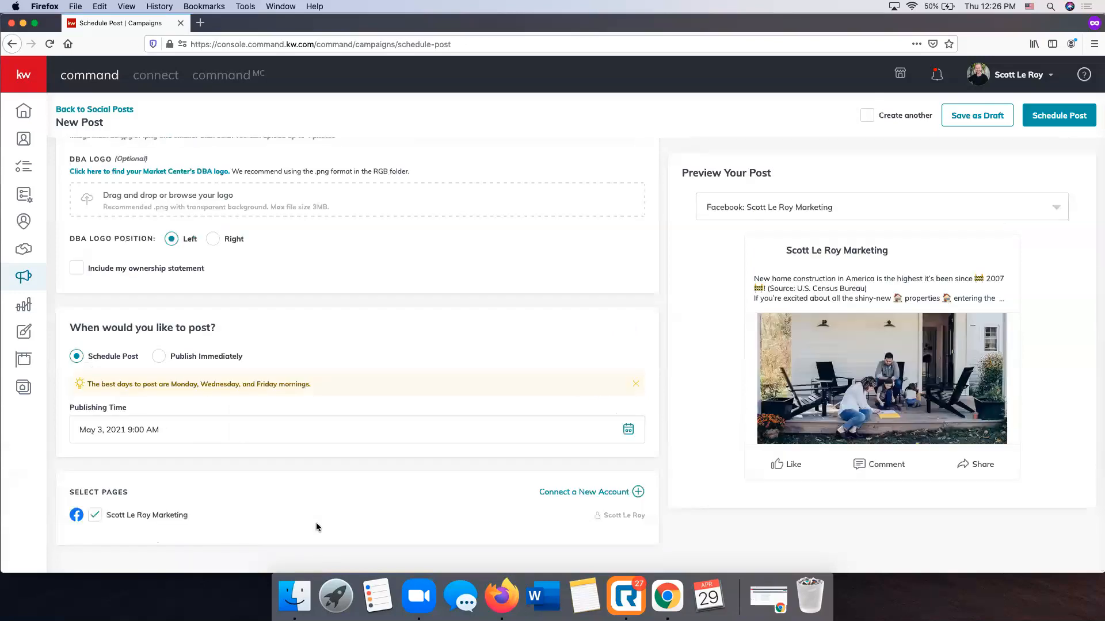
Schedule the new home construction post and confirm the scheduling
scroll(316, 522, up, 6)
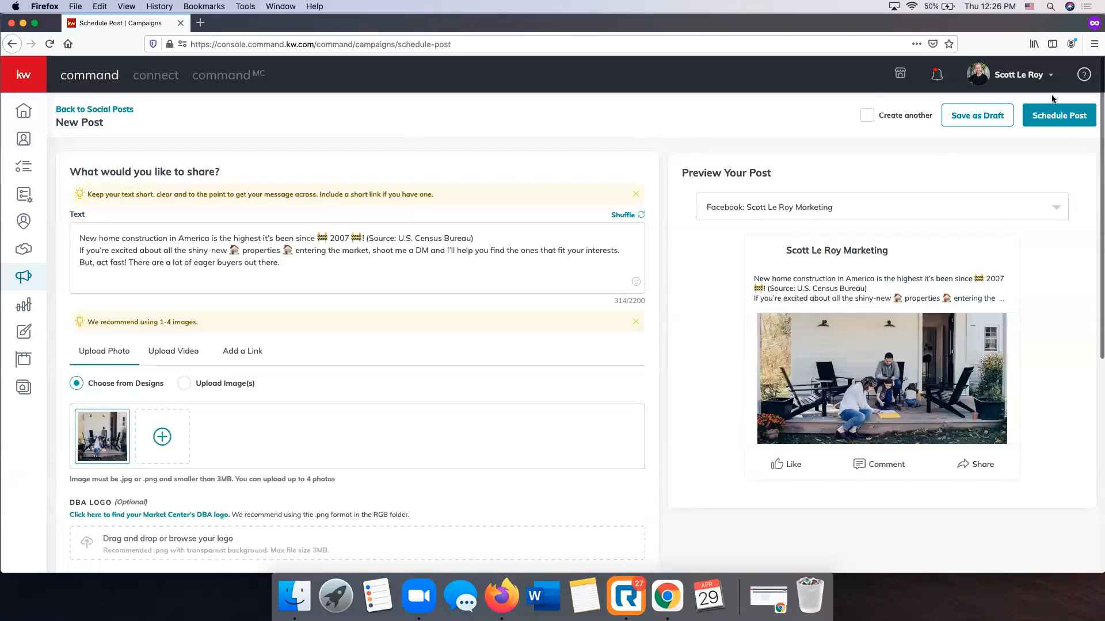
click(1056, 115)
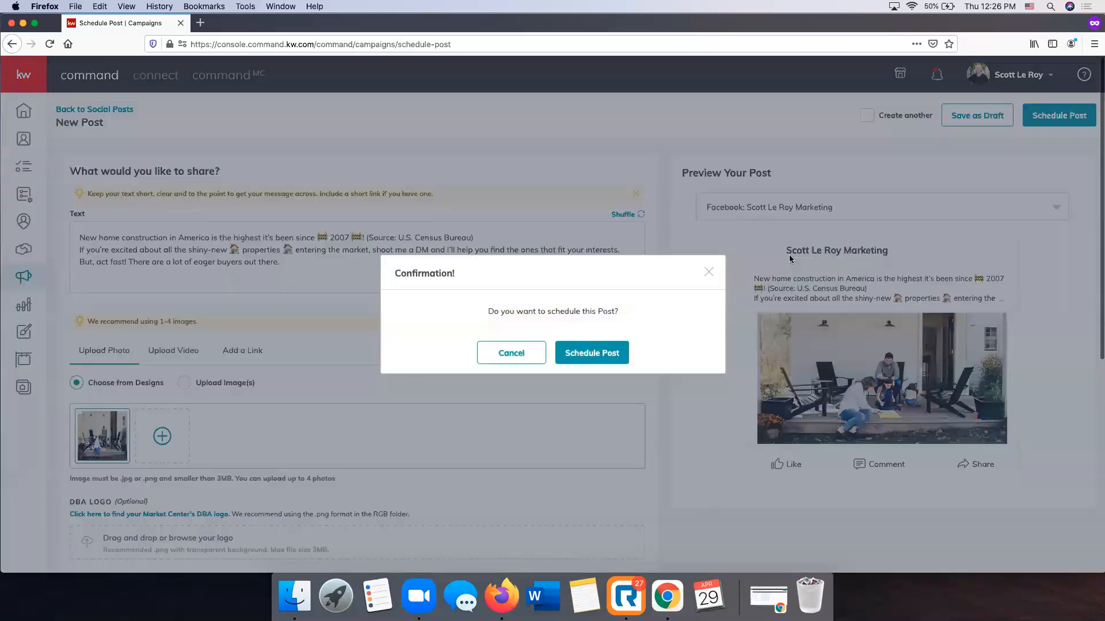
click(600, 352)
Switch the social posts calendar to the month view and look over the scheduled posts in April and May 2021
scroll(298, 426, down, 5)
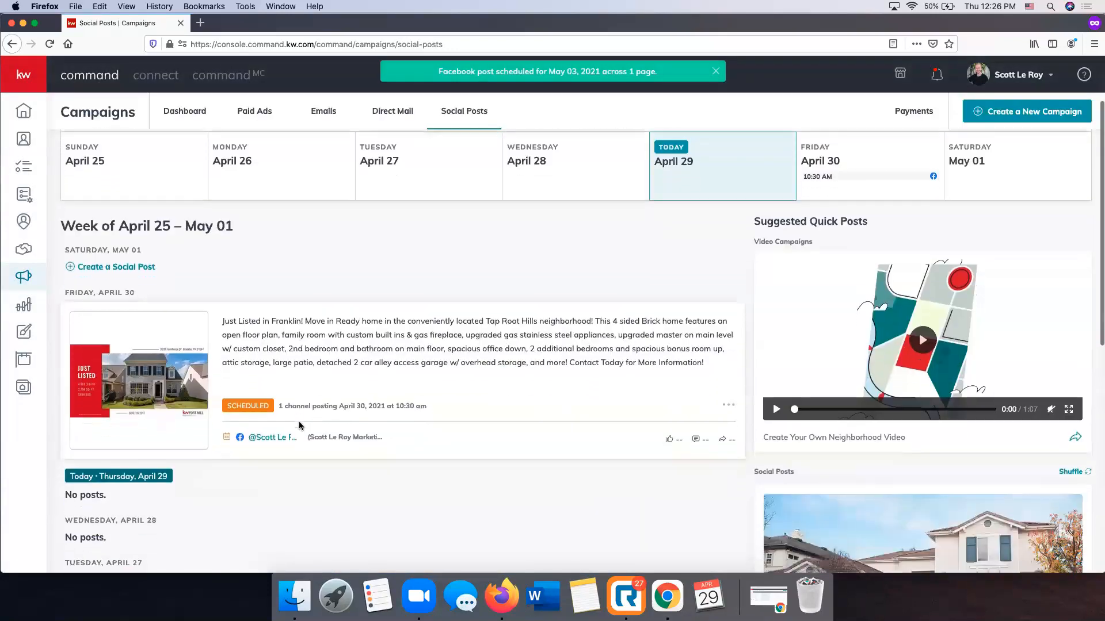
scroll(298, 426, up, 5)
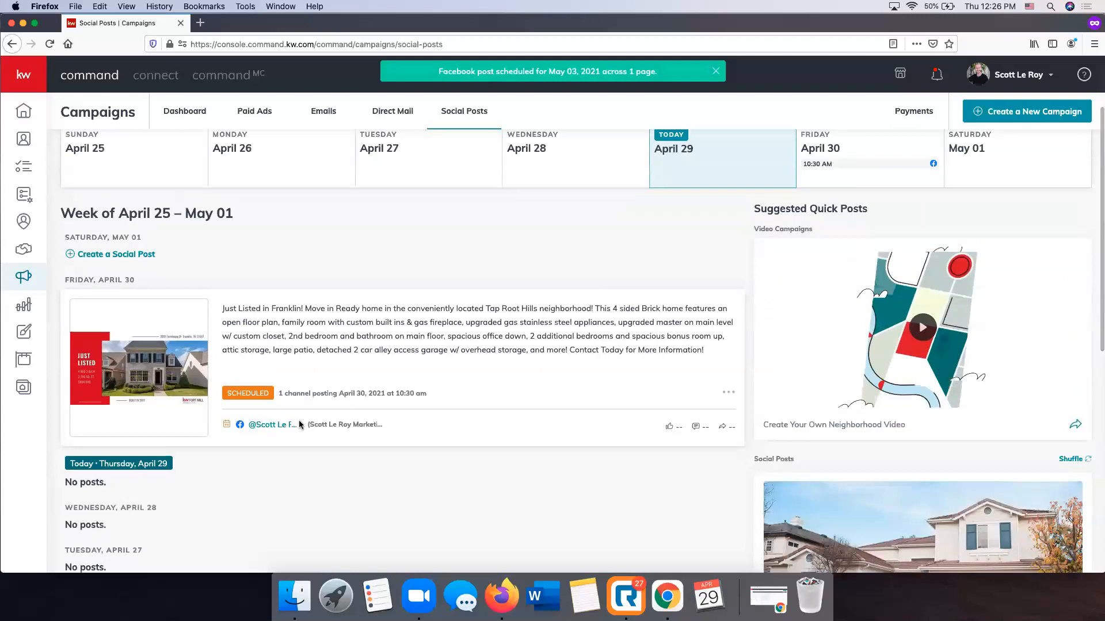
scroll(298, 425, up, 2)
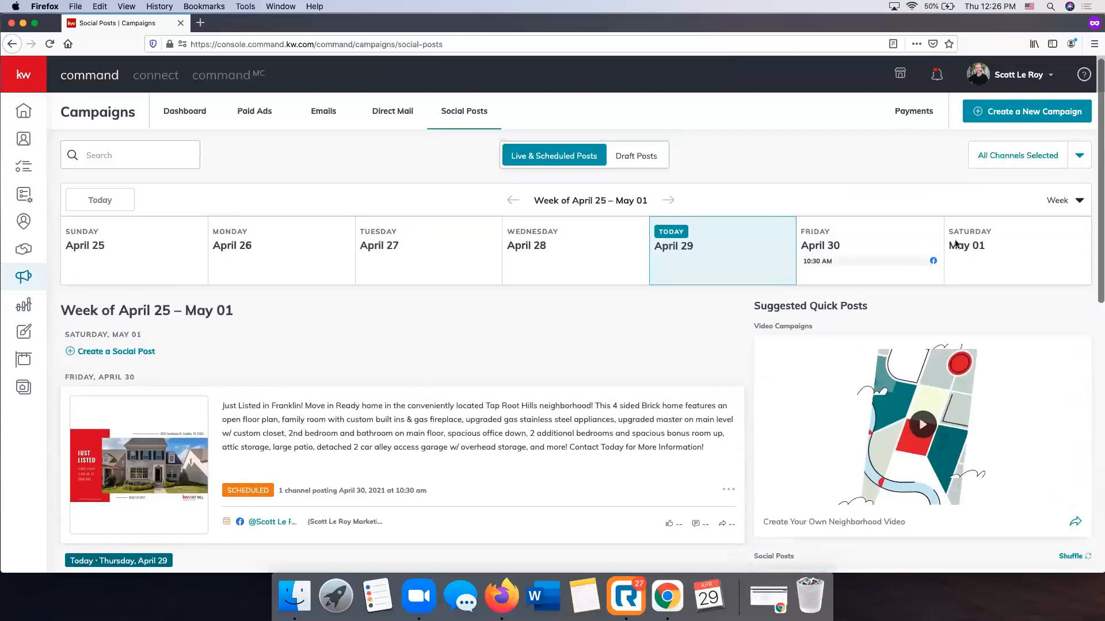
click(1080, 205)
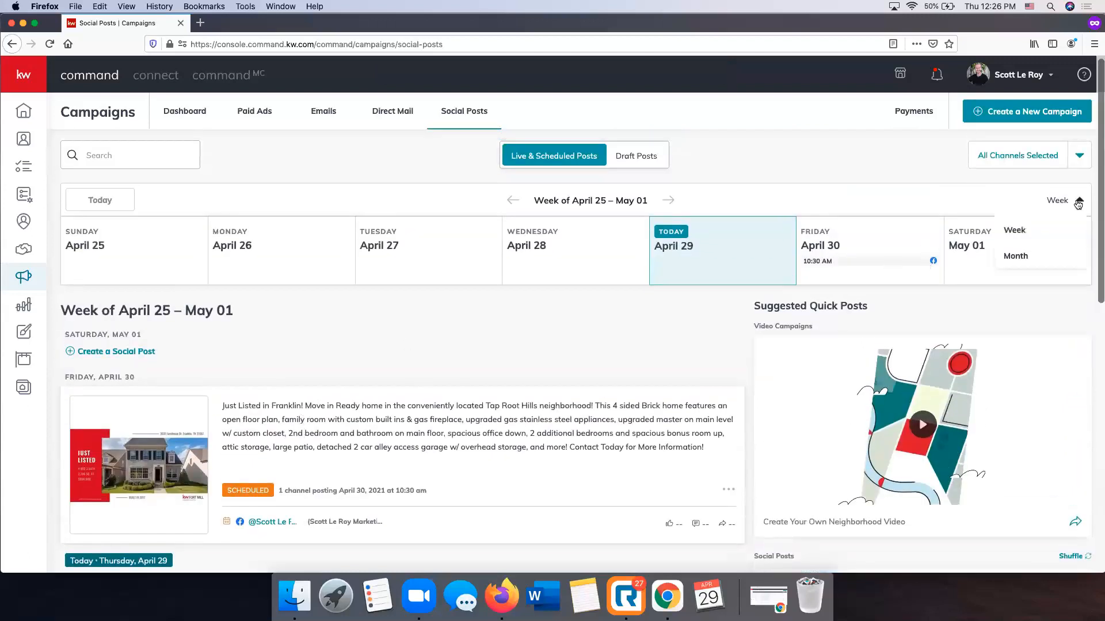
click(1016, 257)
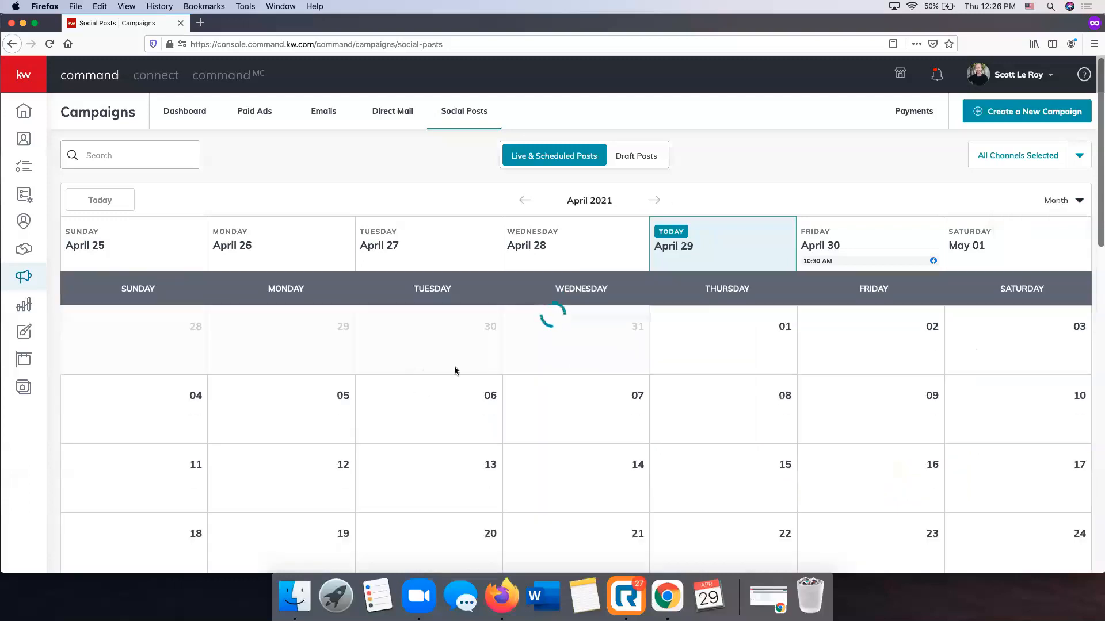
scroll(473, 370, down, 2)
scroll(474, 370, down, 2)
scroll(479, 370, up, 4)
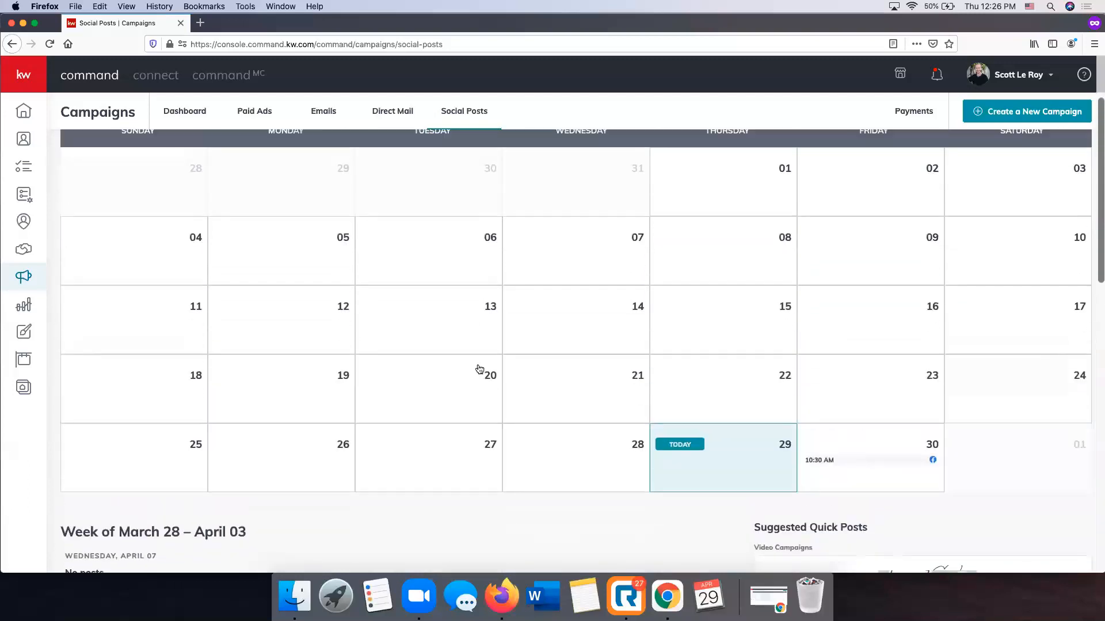
click(653, 184)
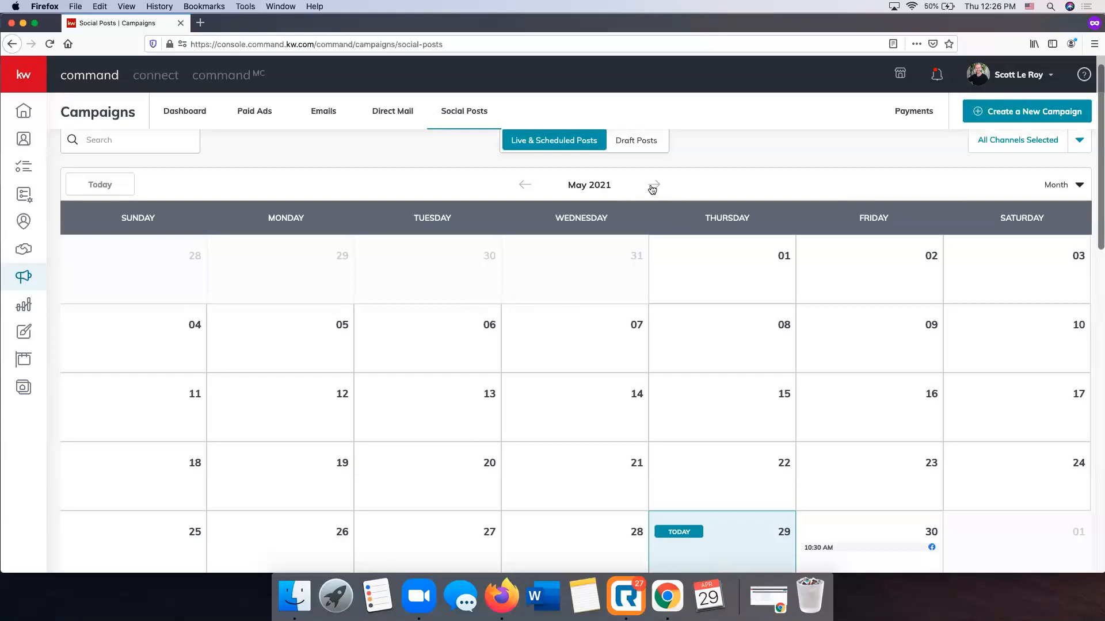
scroll(705, 296, down, 3)
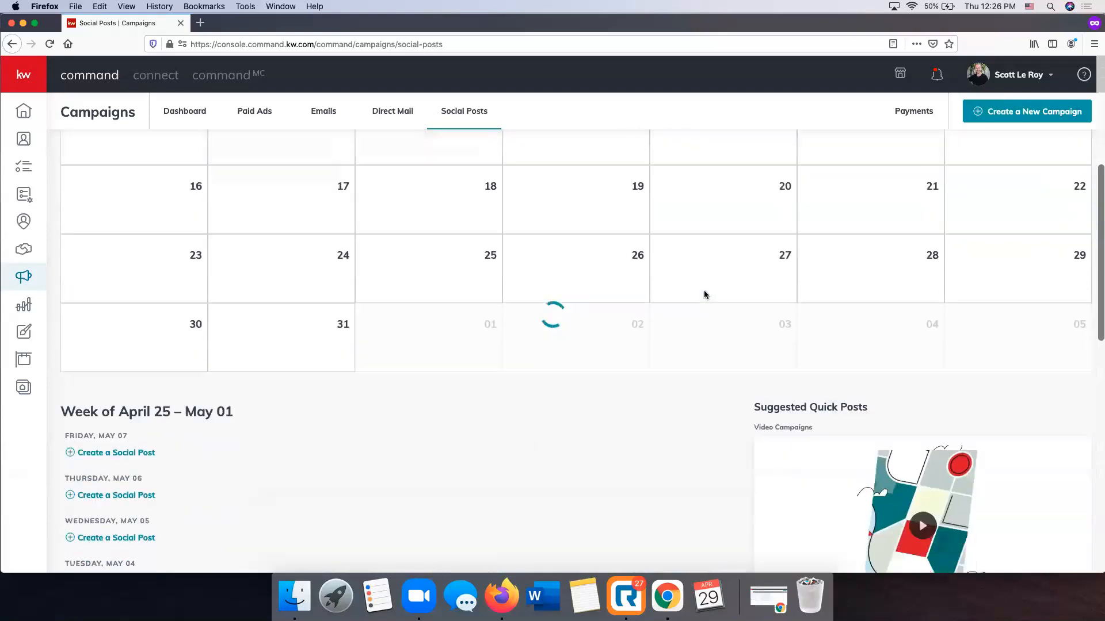
scroll(705, 295, up, 4)
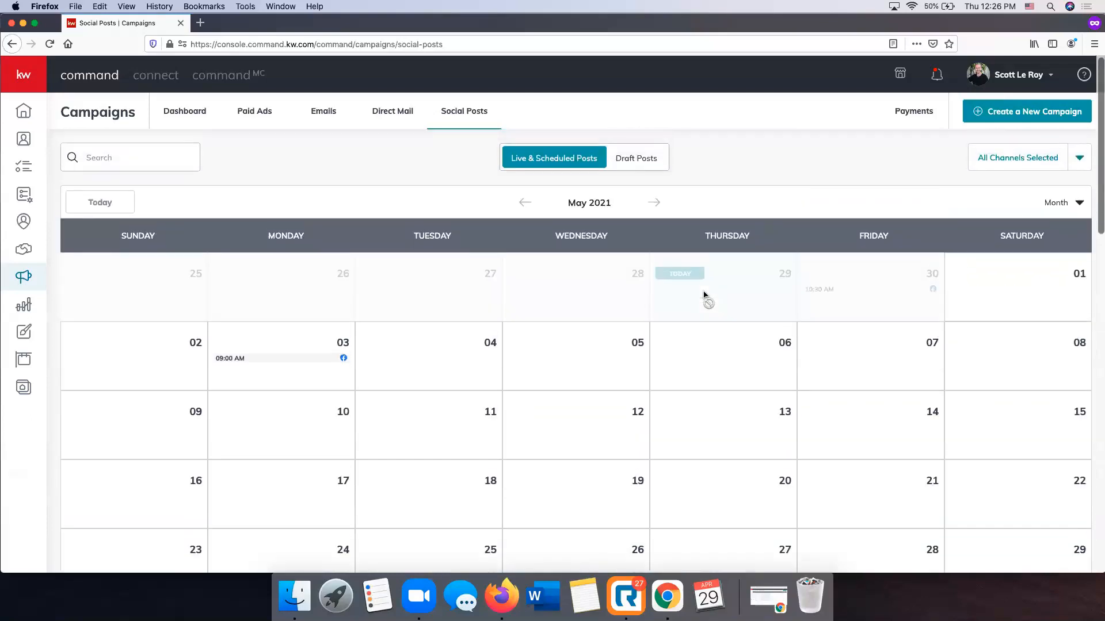
Check the draft posts and return to the live and scheduled posts in the week view of April 25 – May 01
click(631, 159)
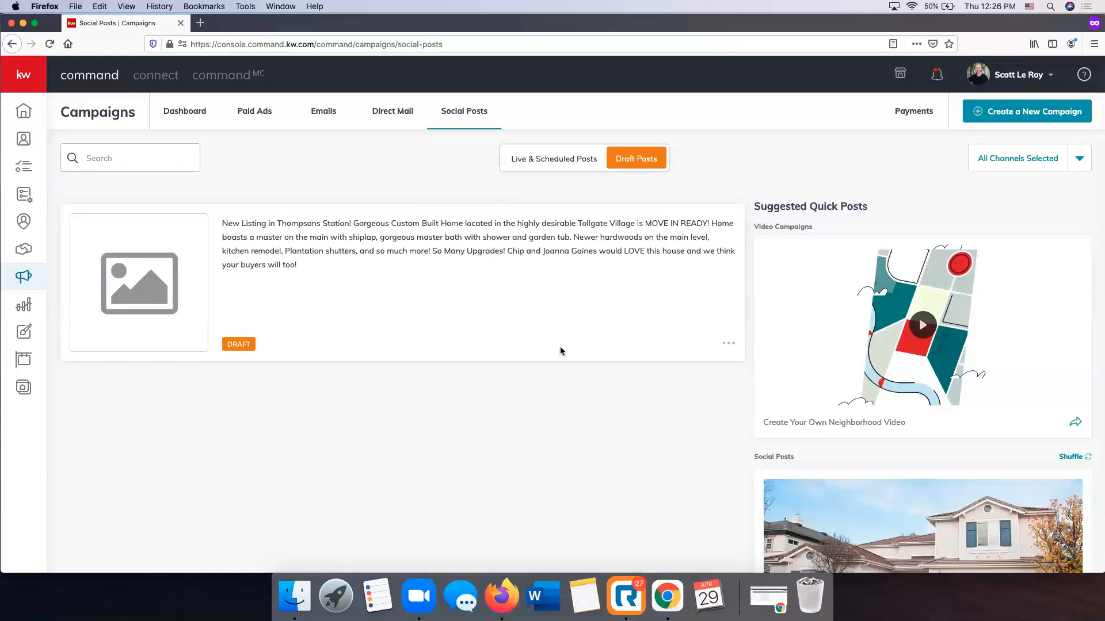
click(509, 160)
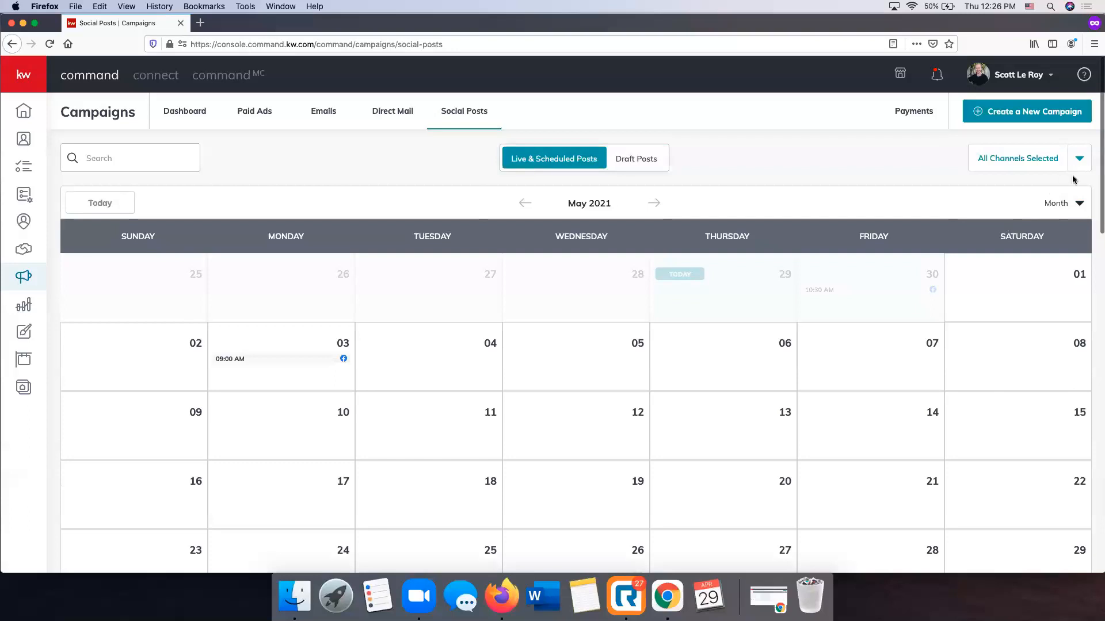
click(1074, 206)
click(525, 203)
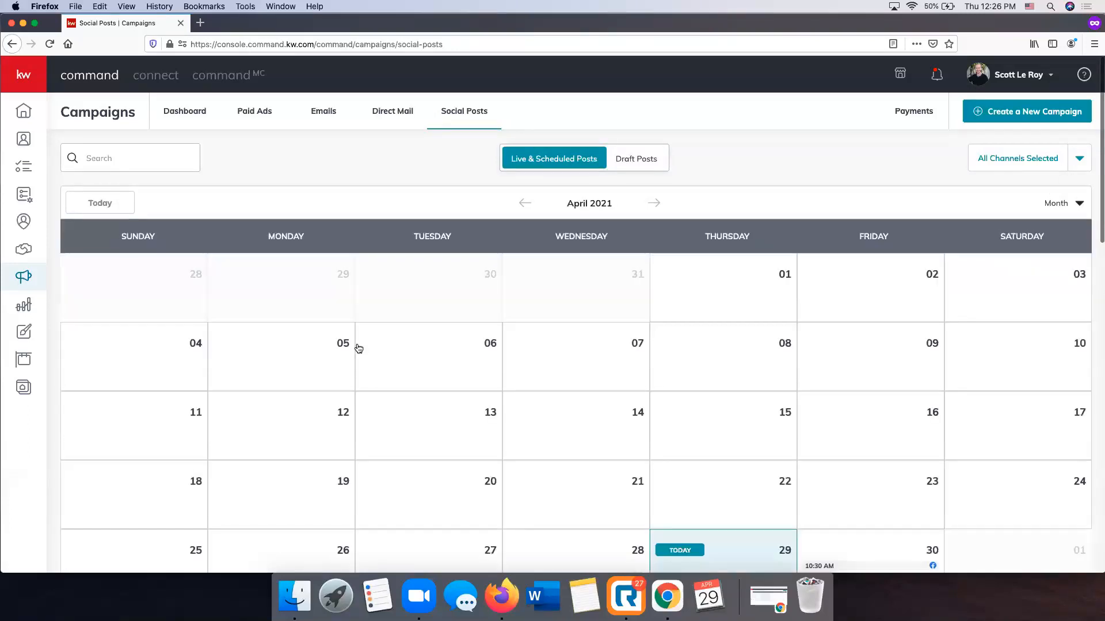
click(1077, 203)
click(1014, 233)
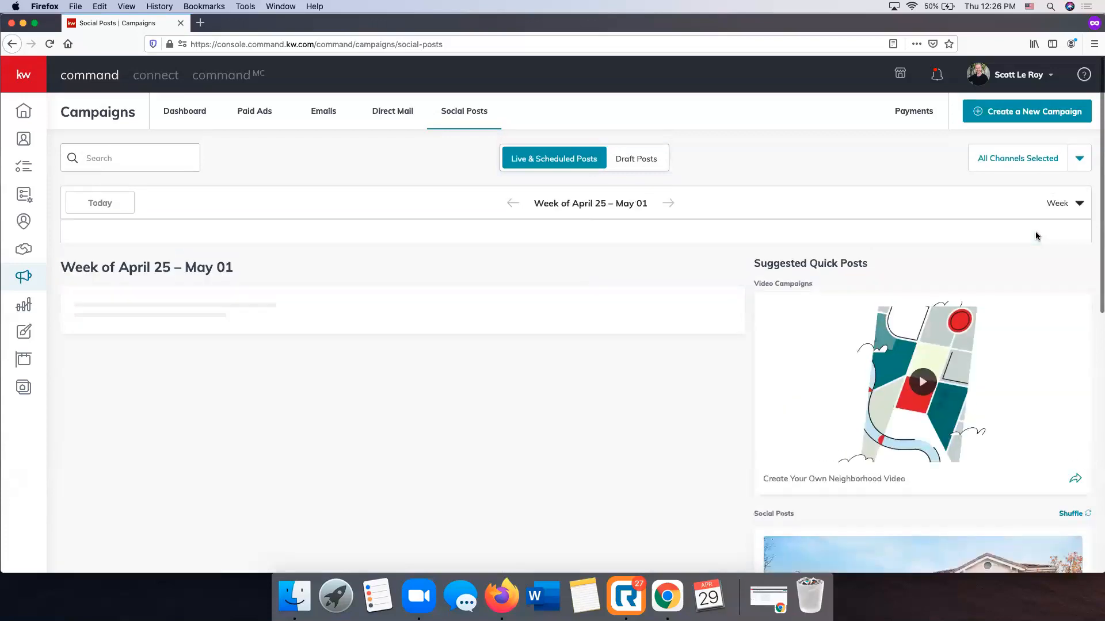
Delete the scheduled Just Listed post of Friday, April 30, and confirm the deletion
scroll(403, 354, down, 3)
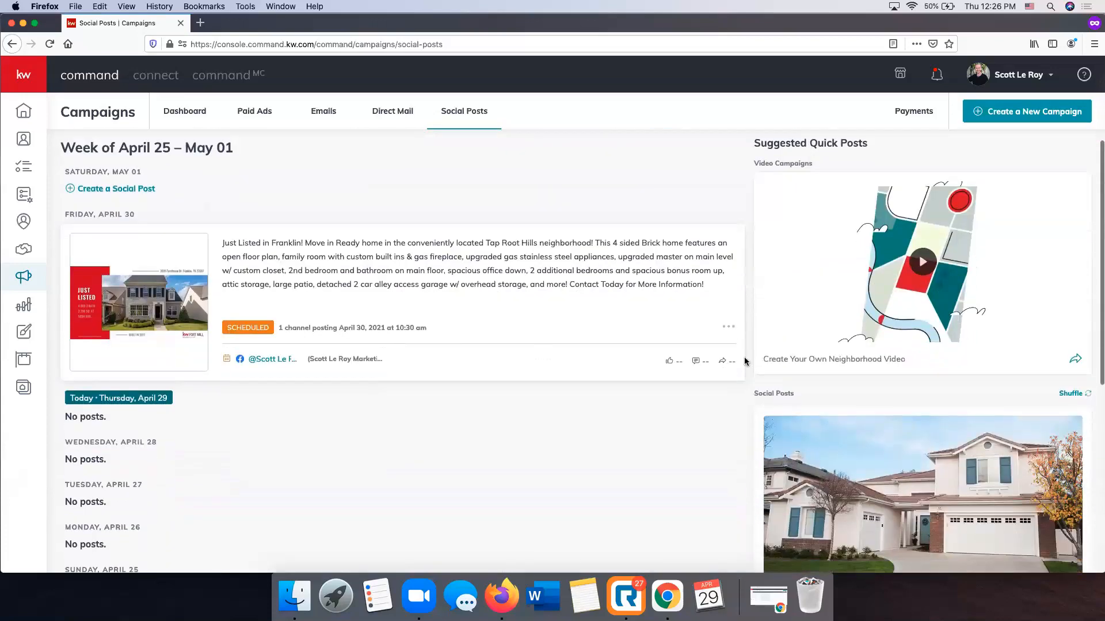
click(728, 327)
click(683, 341)
click(594, 351)
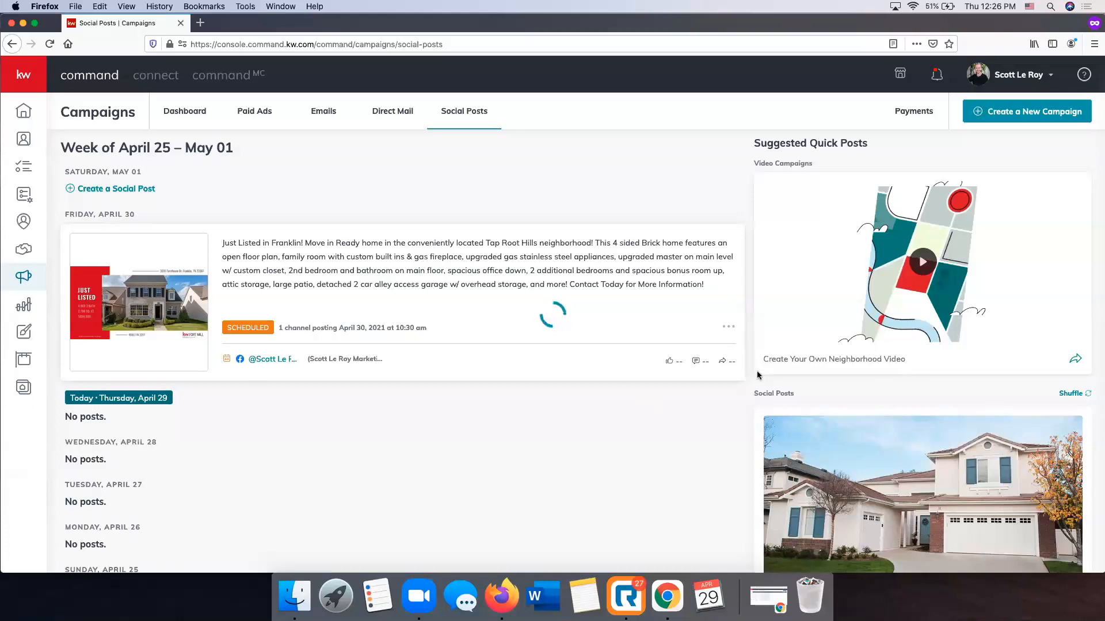
Look through the suggested social posts beside the weekly post list
scroll(1024, 370, down, 5)
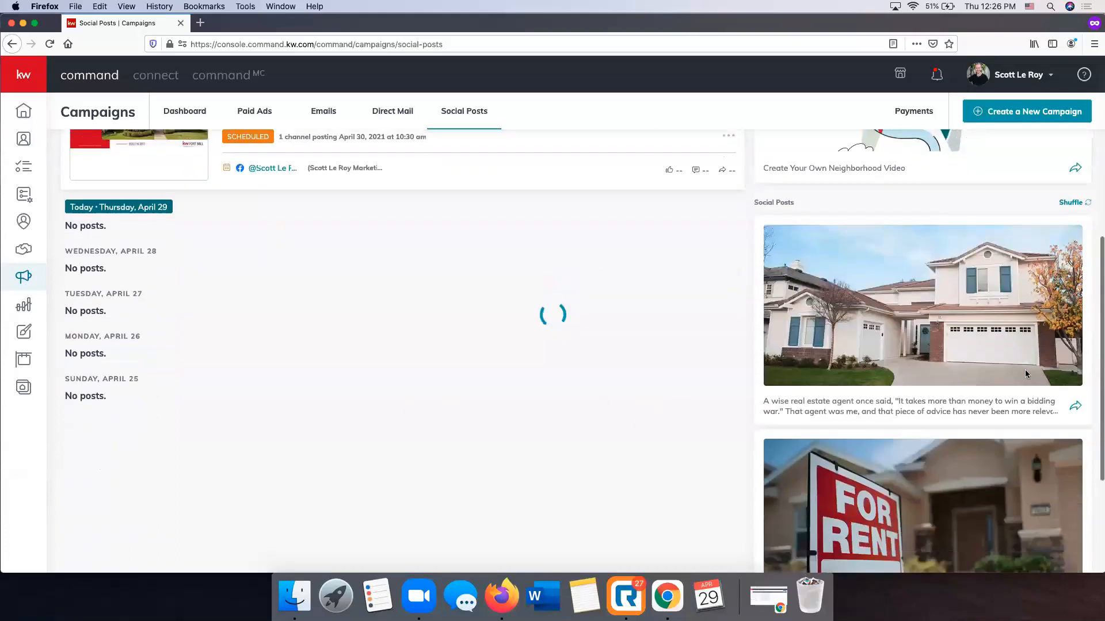
scroll(1052, 419, up, 8)
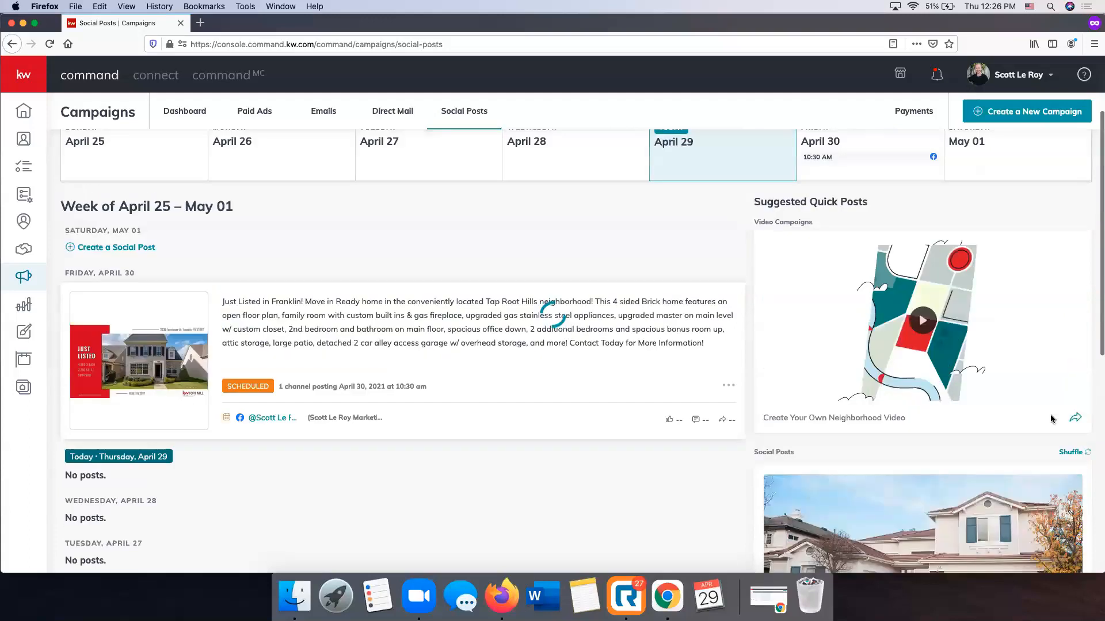
scroll(979, 337, down, 3)
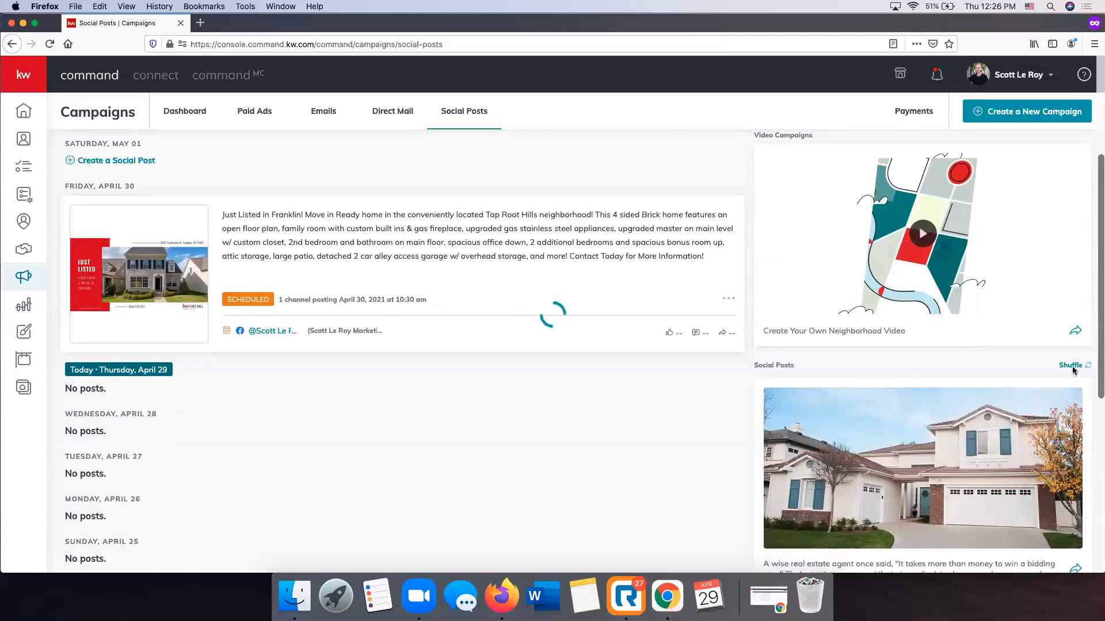
scroll(696, 457, down, 2)
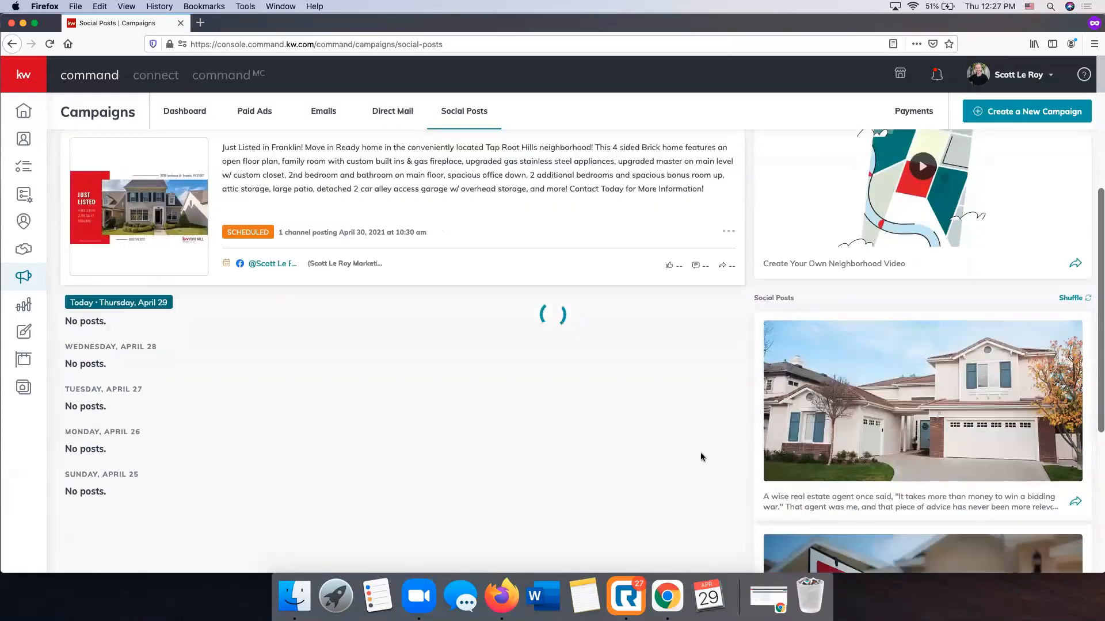
Reload the Social Posts page and check the weekly post list of April 25 – May 01
scroll(681, 454, up, 5)
scroll(681, 453, down, 6)
scroll(681, 454, up, 3)
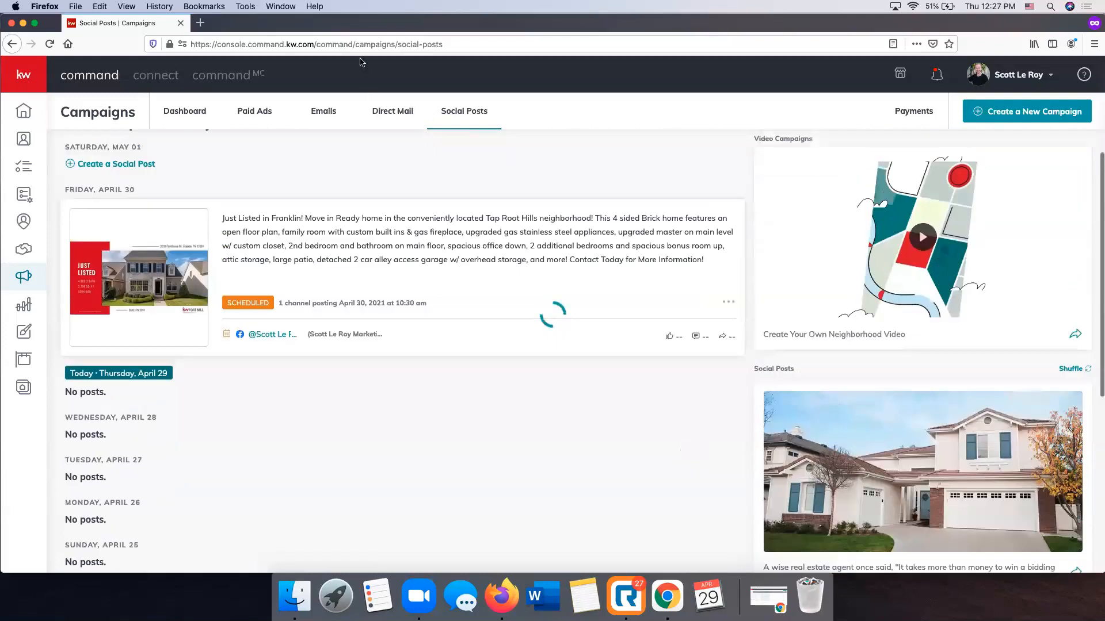
click(399, 40)
key(Return)
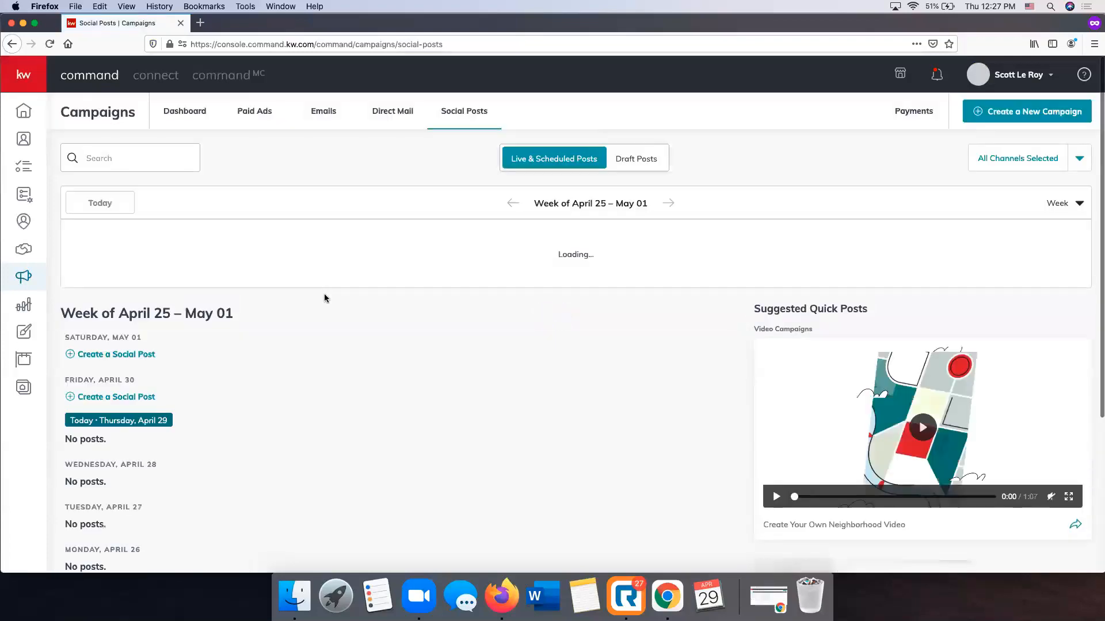
scroll(324, 298, down, 4)
scroll(323, 298, up, 4)
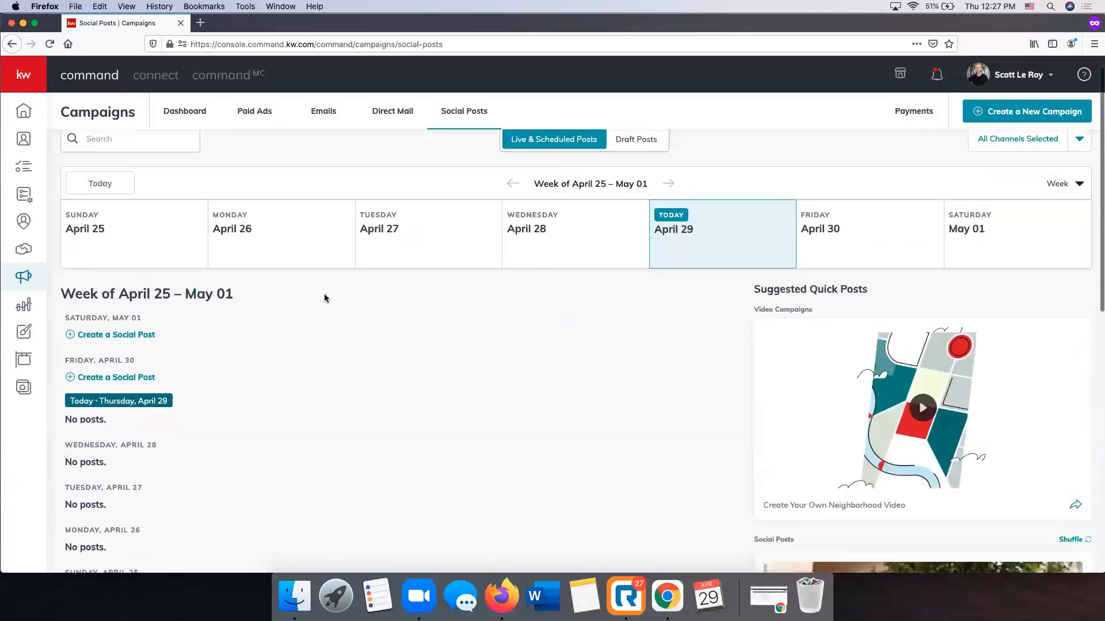
Go to the week of May 02 – May 08 and delete the new home construction post scheduled for Monday, May 03, confirming the deletion
click(667, 185)
scroll(250, 408, down, 6)
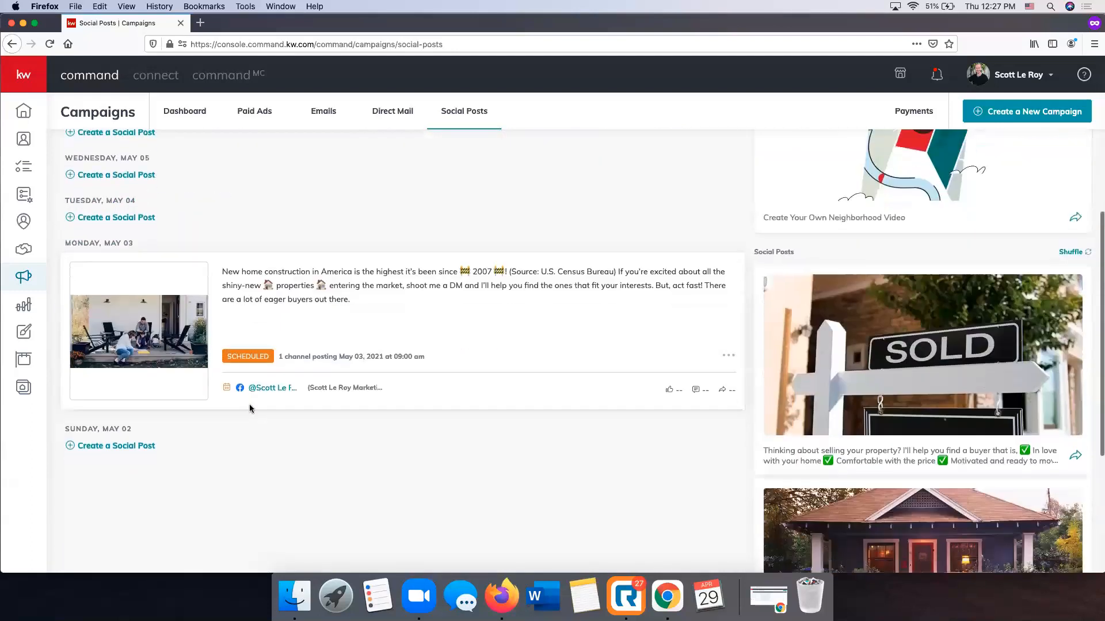
click(728, 301)
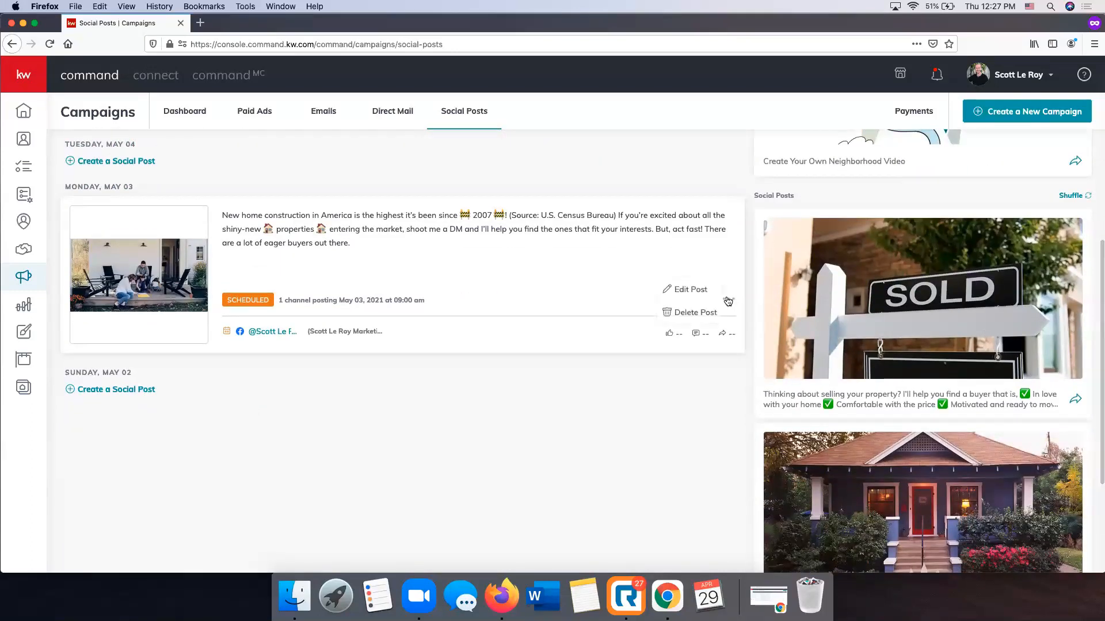
click(693, 381)
click(616, 353)
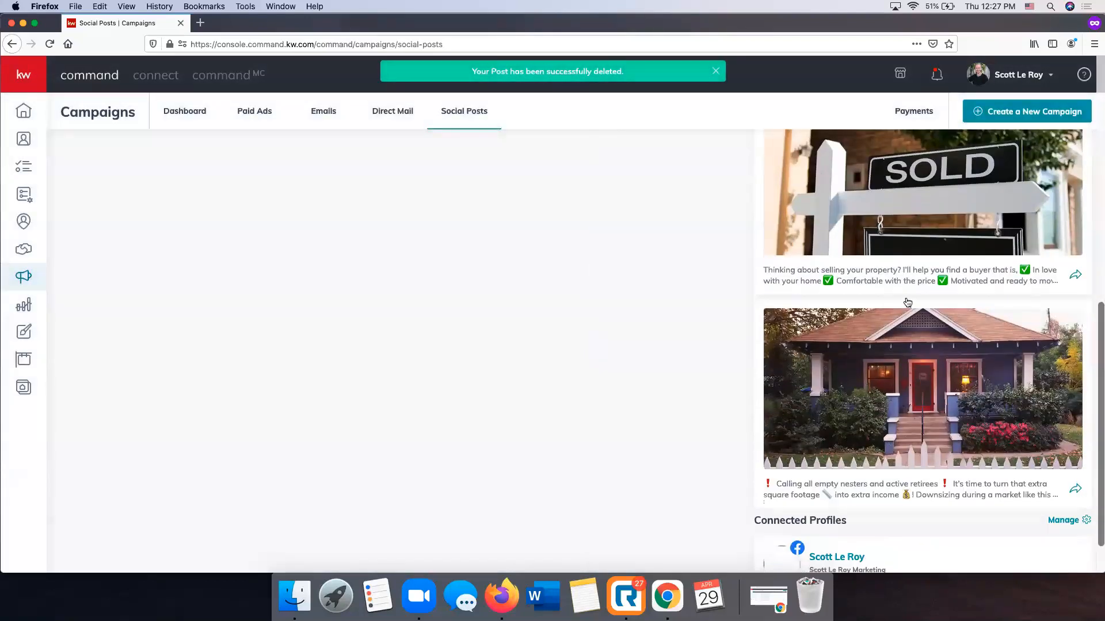
scroll(908, 303, up, 3)
scroll(913, 315, down, 2)
scroll(914, 315, down, 3)
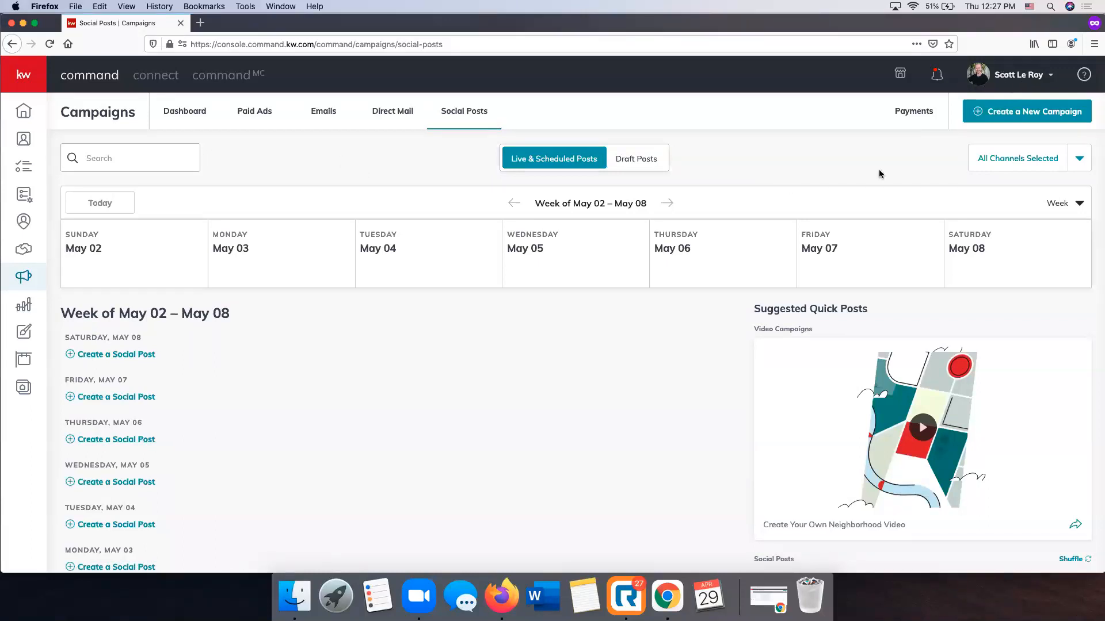
Open the Marketing Profile page within the account's Connect Settings
click(1007, 75)
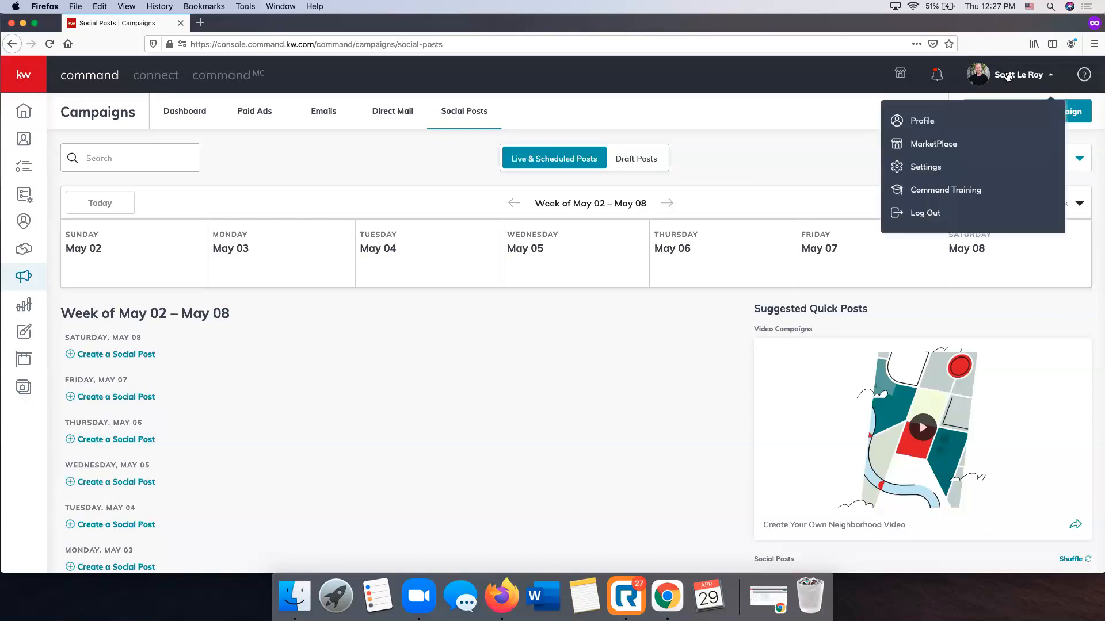
click(926, 171)
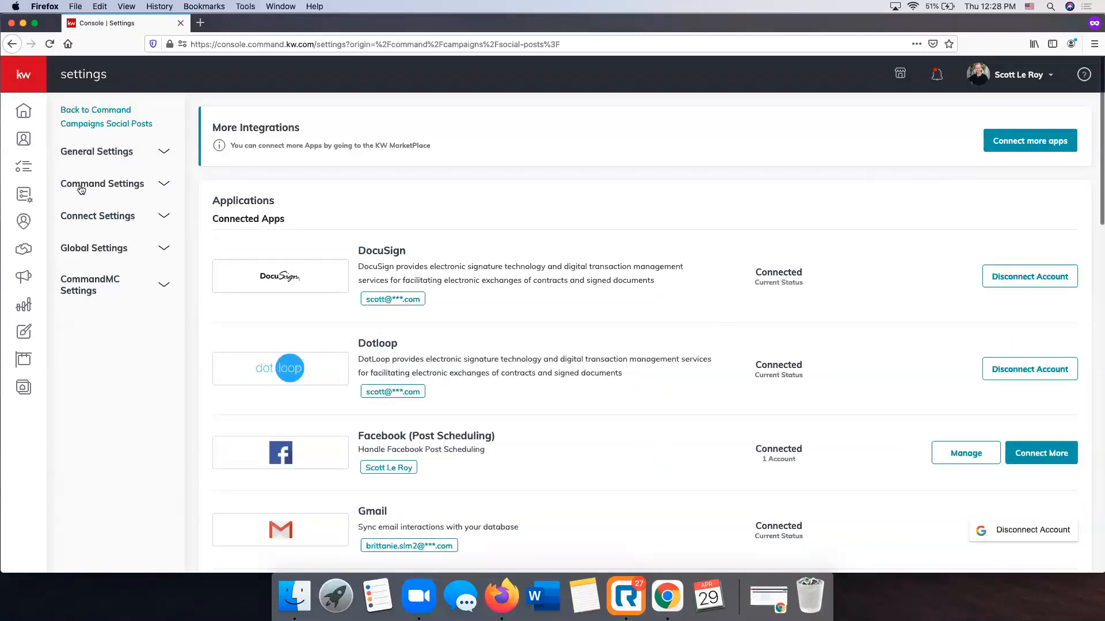
click(97, 218)
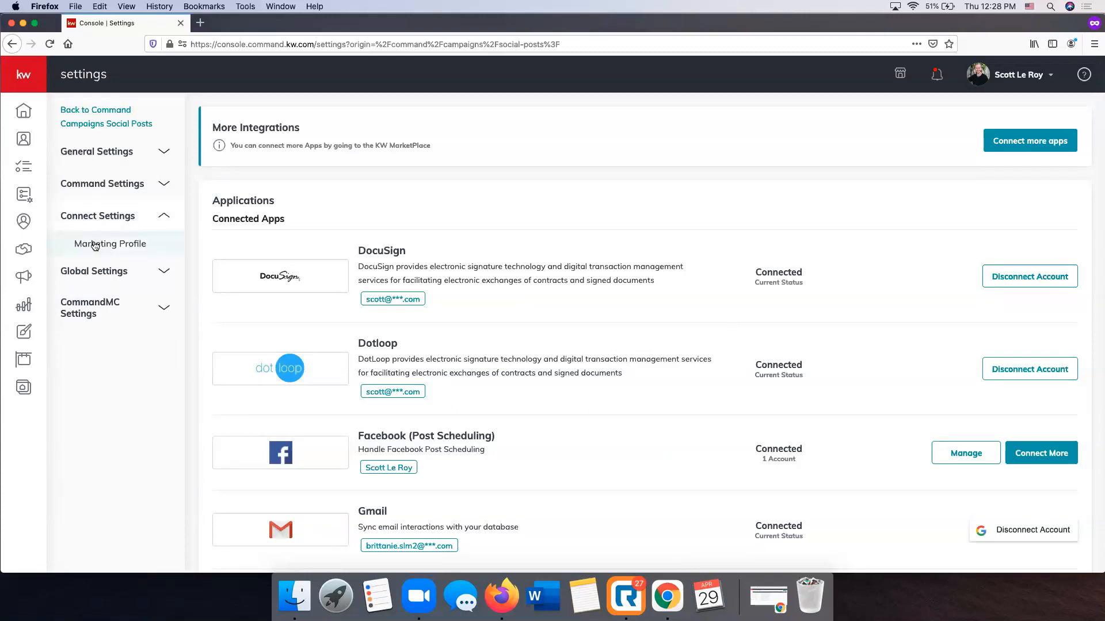
click(95, 246)
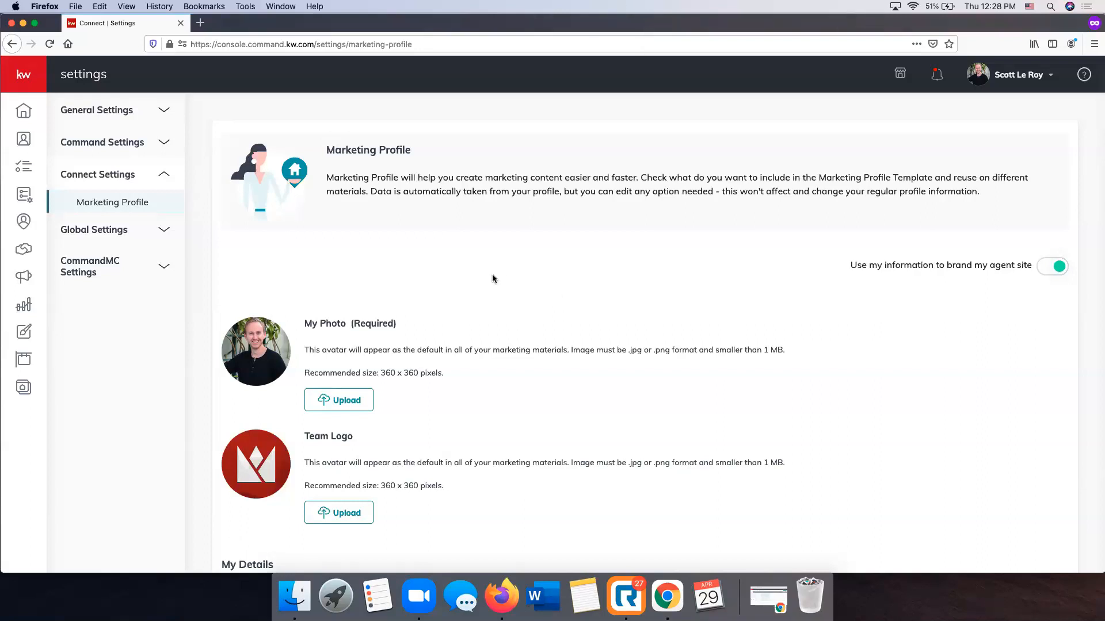
Look over the marketing profile's photo, team logo, personal details, bio, contact fields and Market Center / Brokerage section
scroll(495, 279, down, 2)
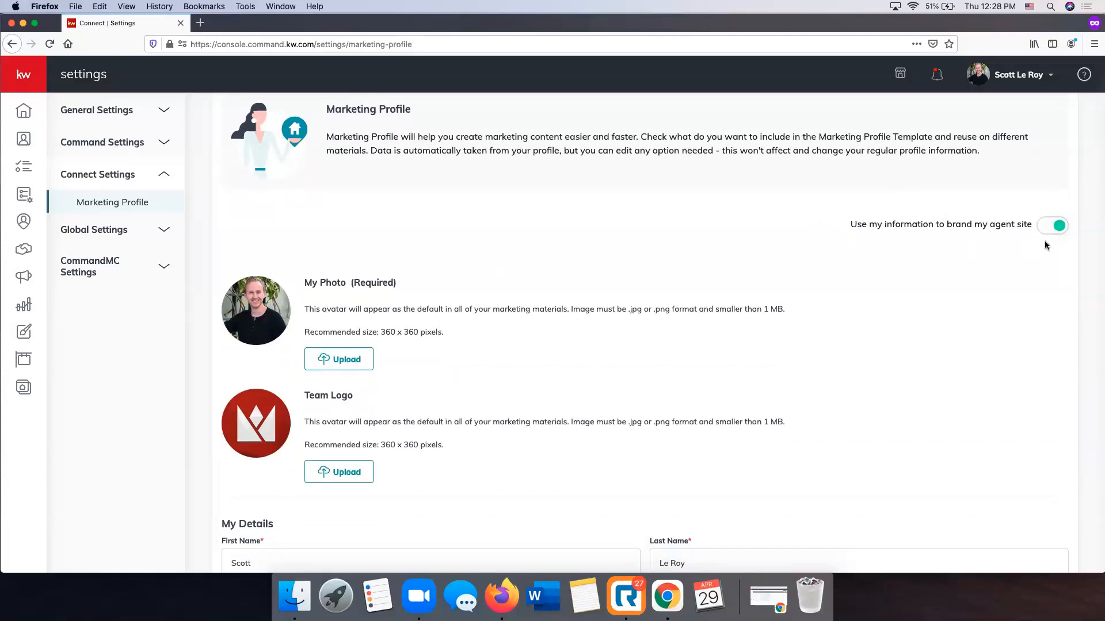
scroll(564, 250, down, 3)
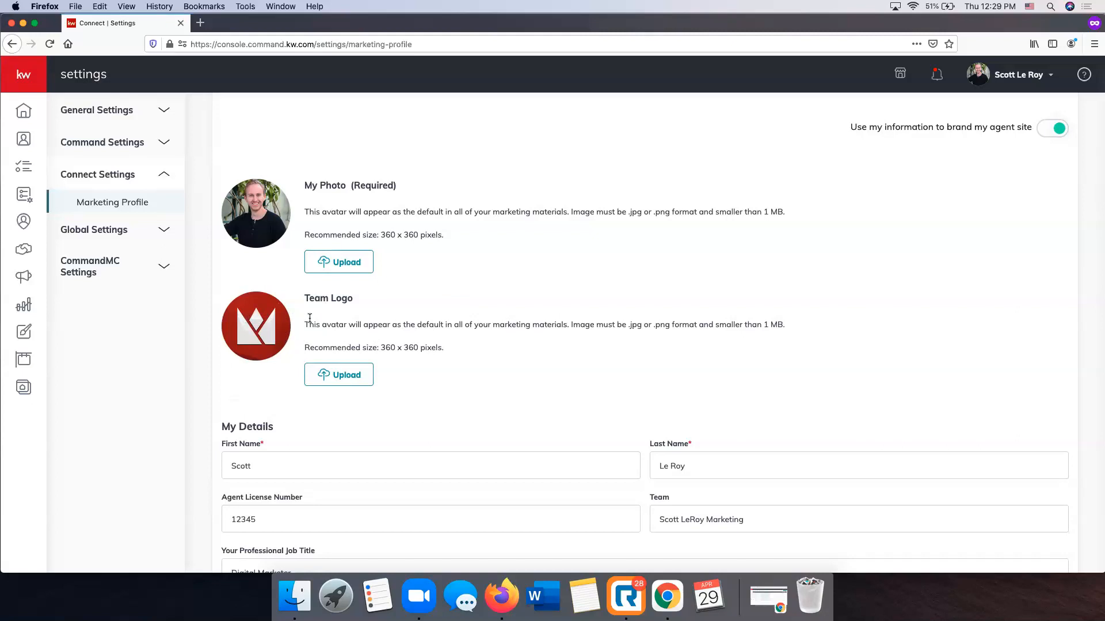
scroll(310, 318, down, 5)
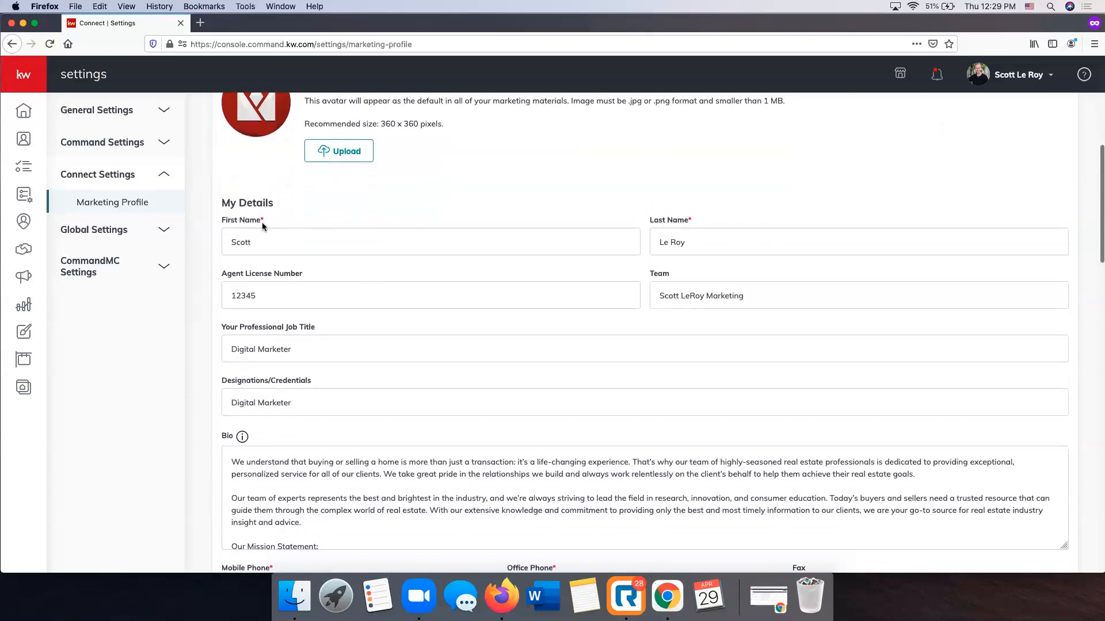
scroll(506, 228, down, 2)
scroll(505, 230, down, 2)
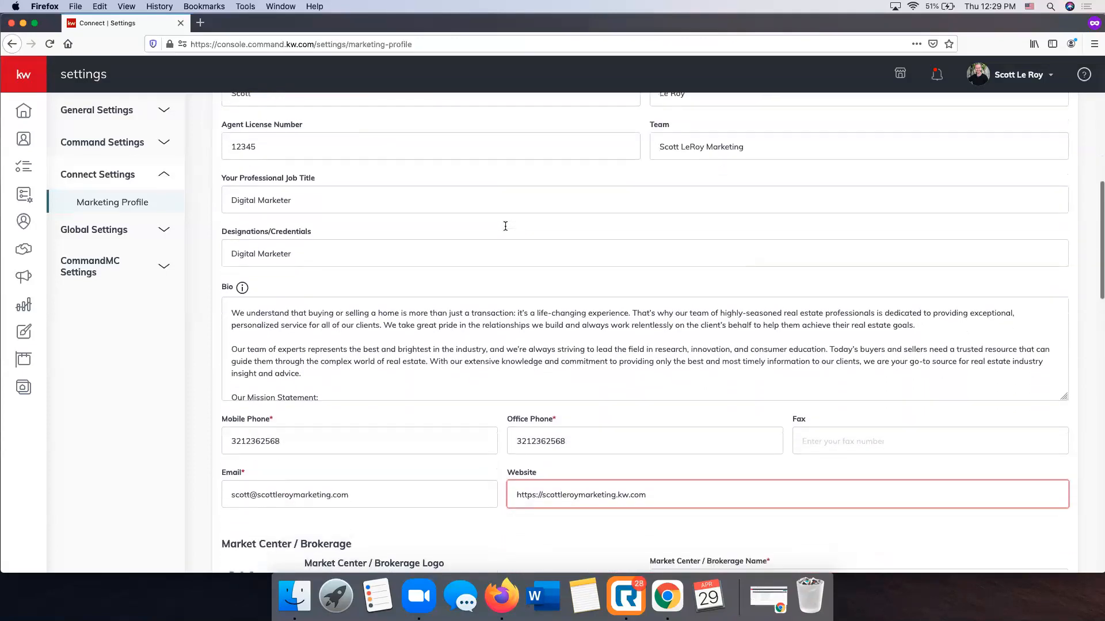
scroll(505, 230, down, 5)
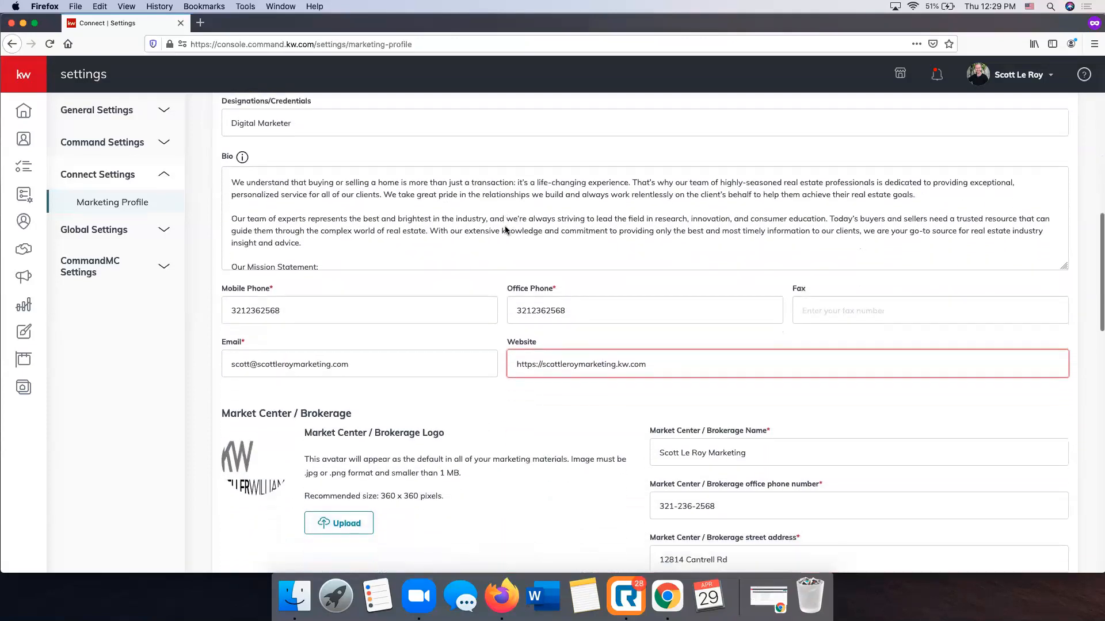
scroll(467, 299, down, 3)
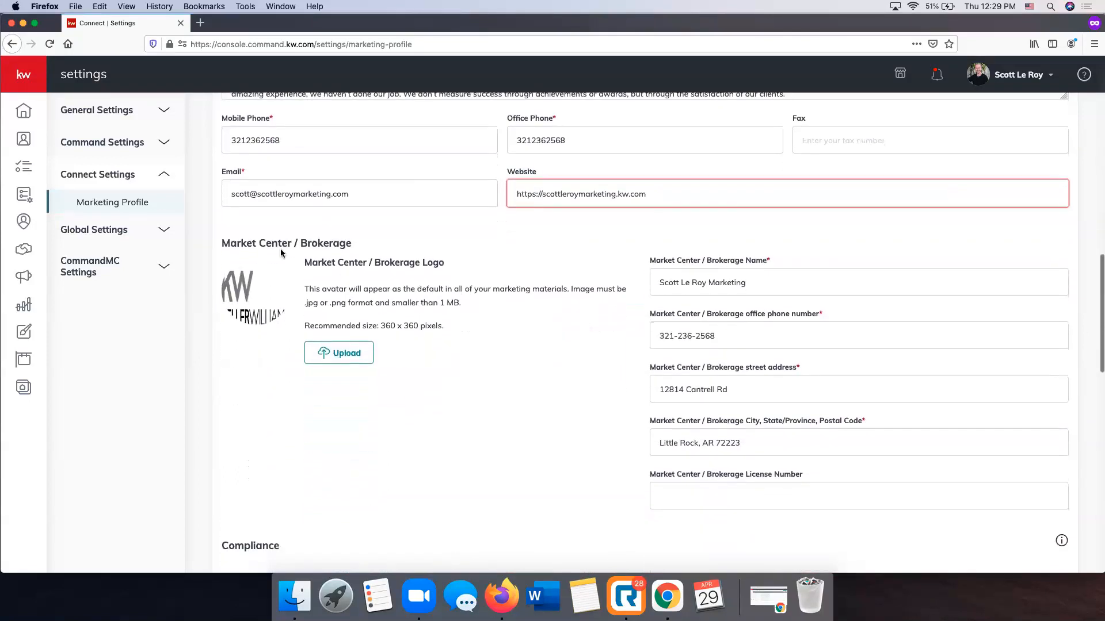
scroll(616, 266, down, 1)
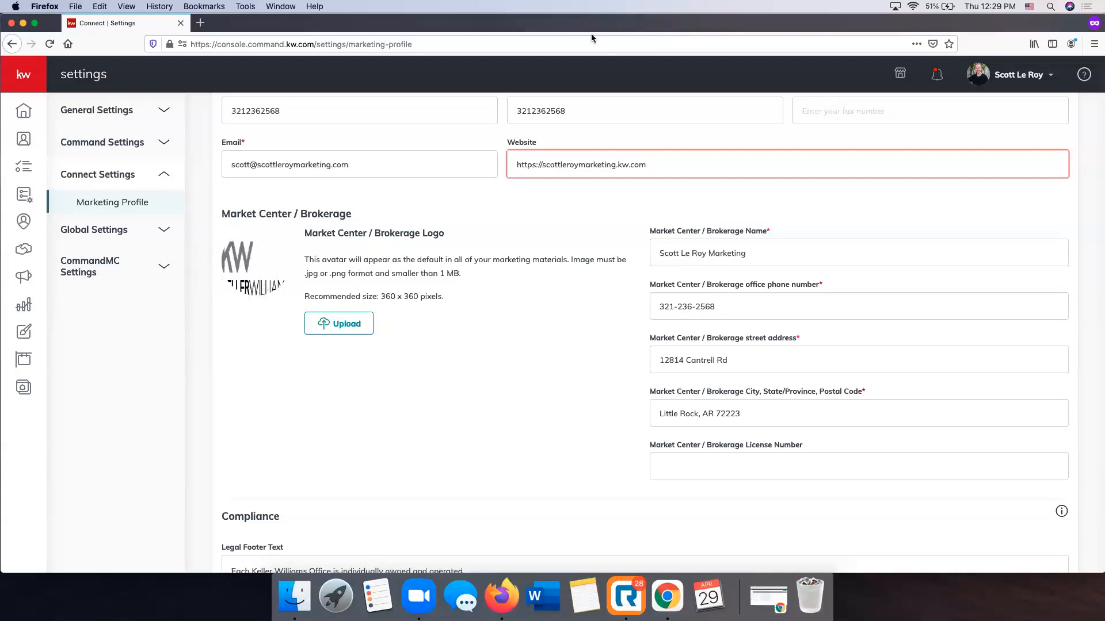
Review the compliance, social and tracking ID fields, save the marketing profile and dismiss the confirmation
scroll(525, 213, down, 6)
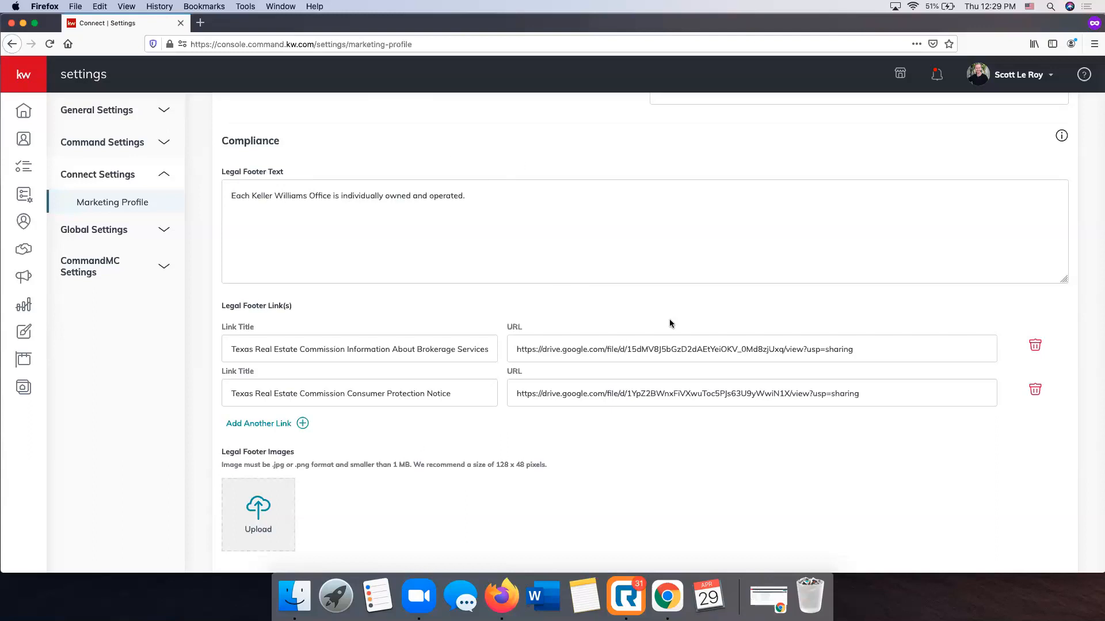
scroll(406, 279, down, 5)
scroll(406, 279, down, 4)
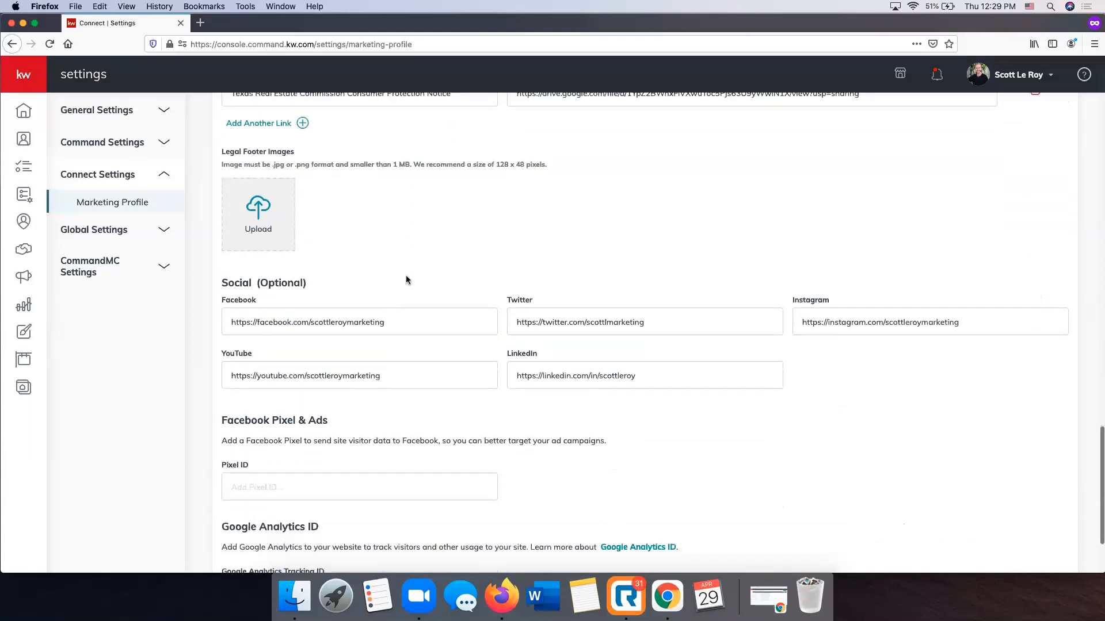
scroll(409, 279, down, 1)
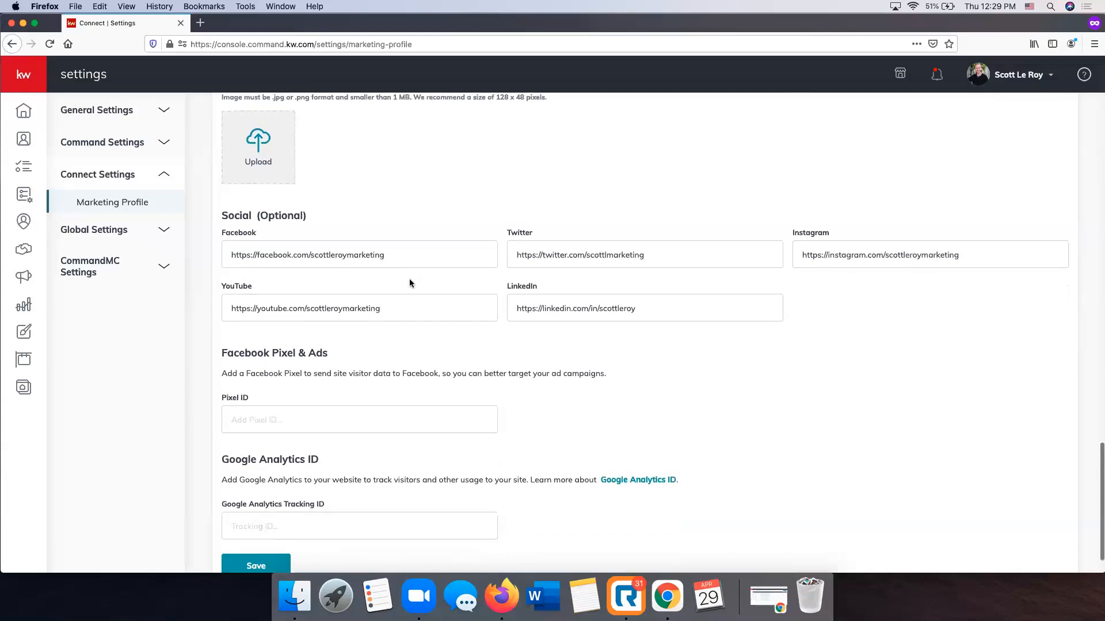
scroll(503, 305, down, 1)
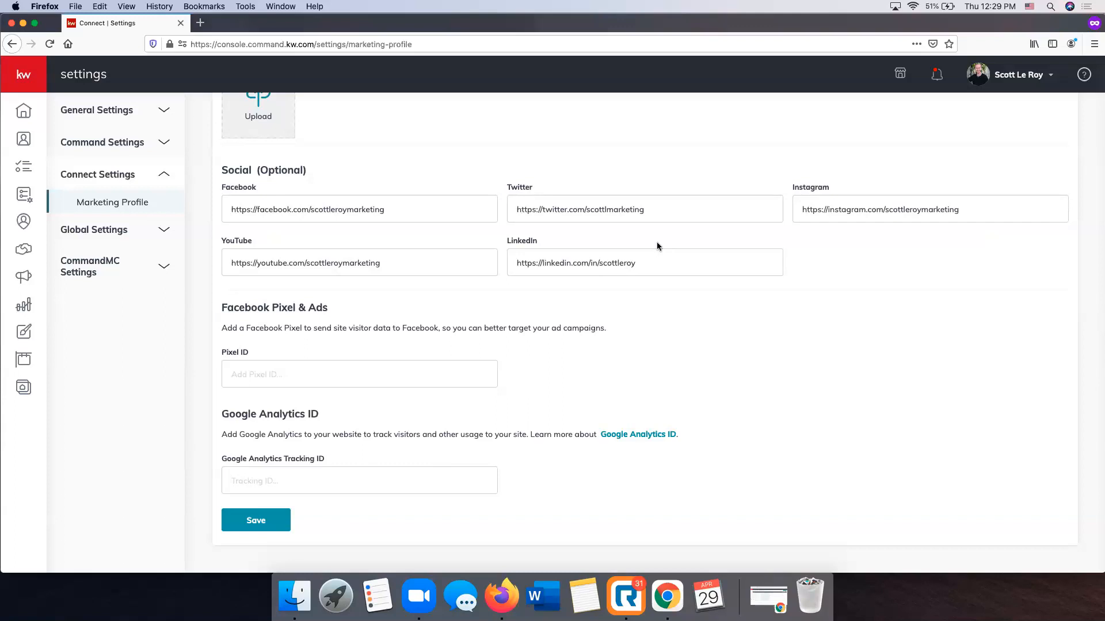
click(265, 525)
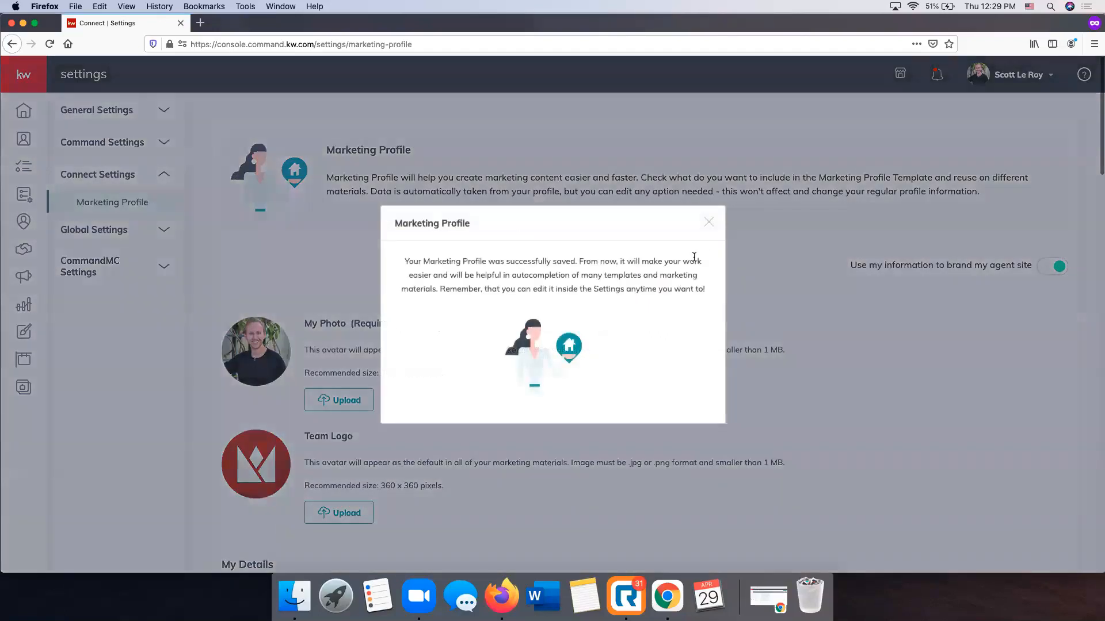
click(709, 222)
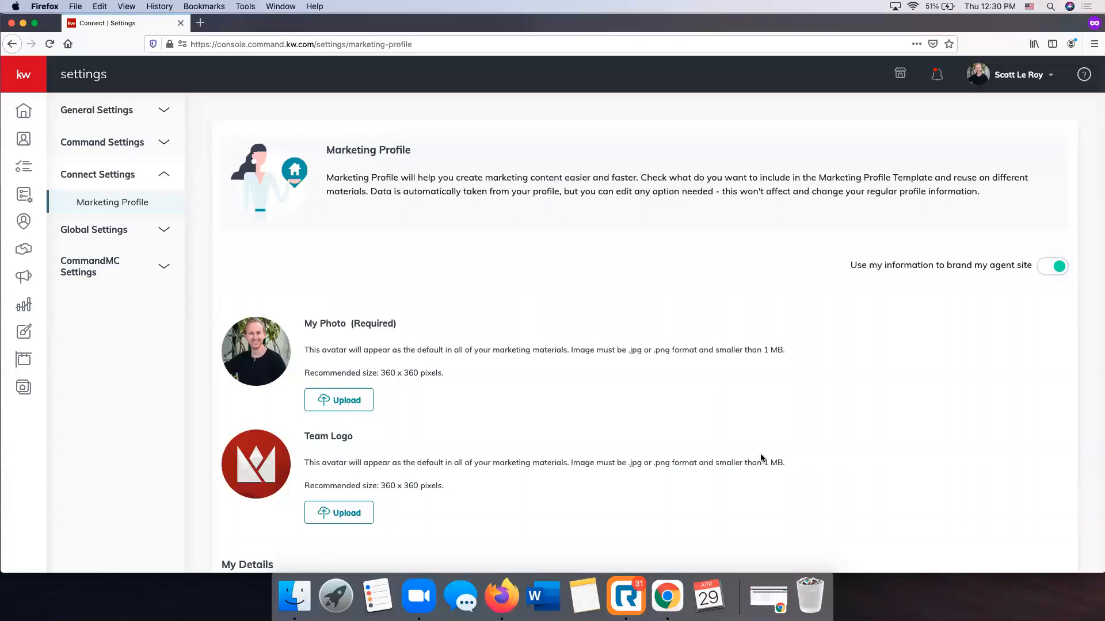
Go to the email campaigns in Campaigns, bring up the campaign type choice for a new campaign and close it
click(23, 279)
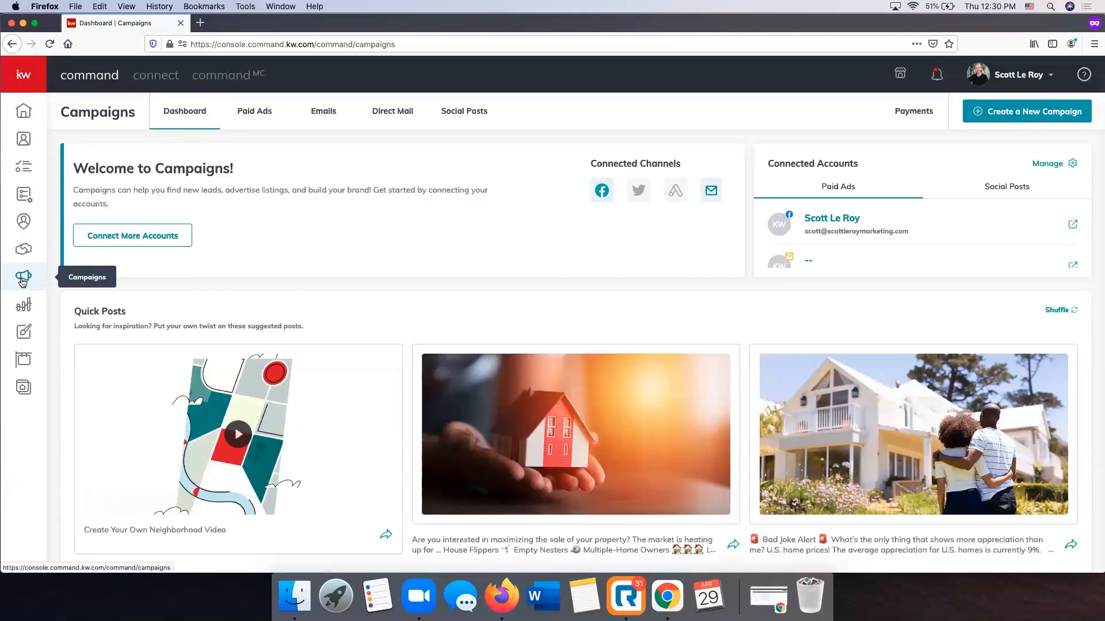
click(323, 113)
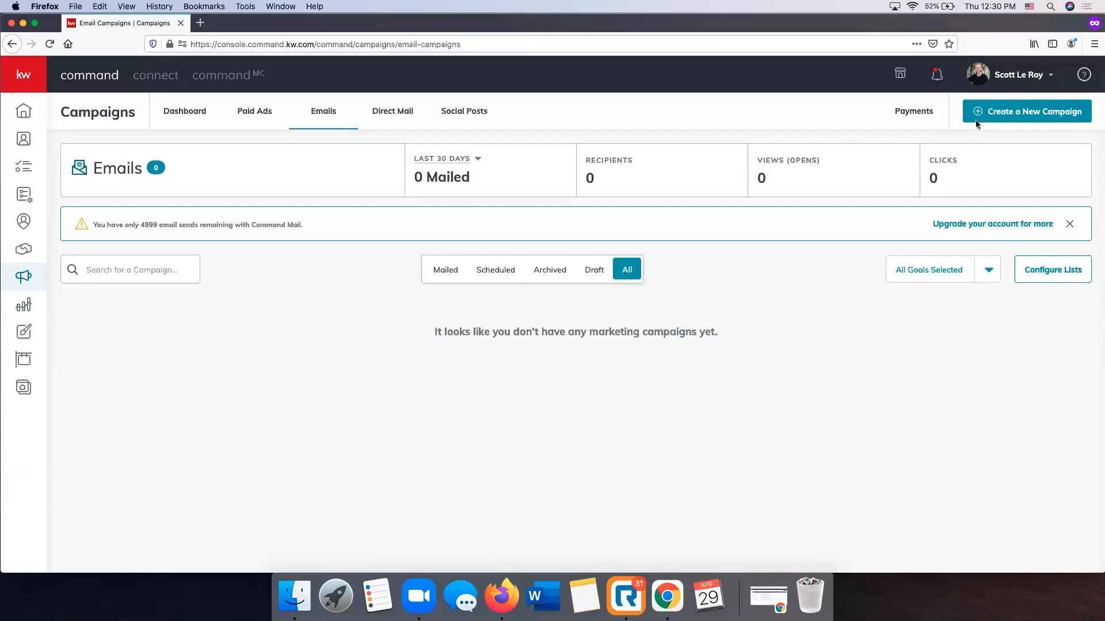
click(1025, 116)
click(711, 201)
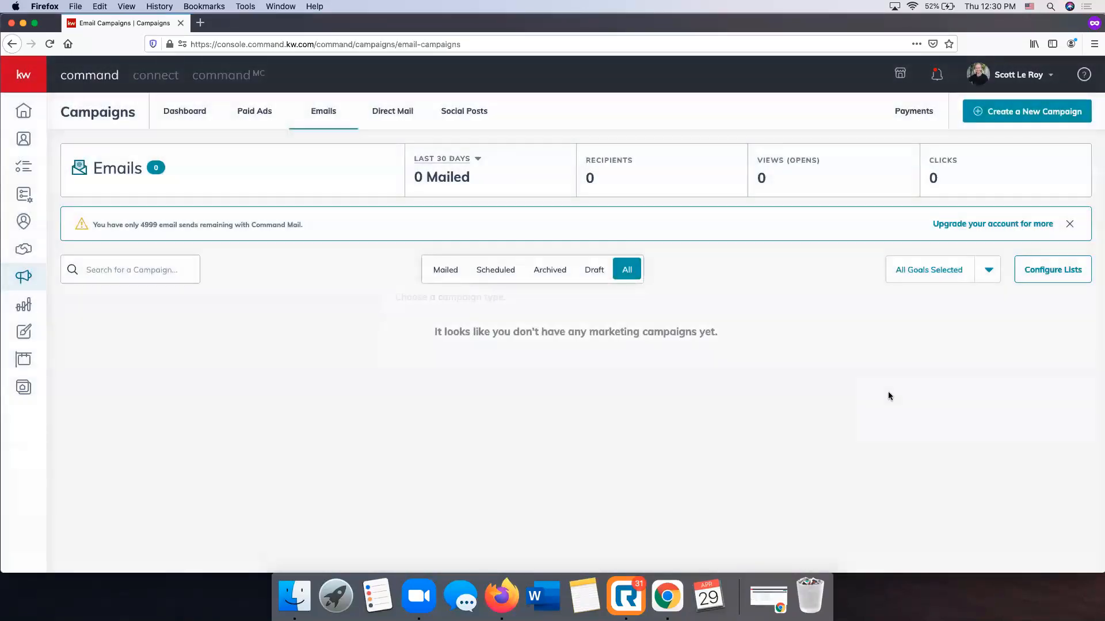
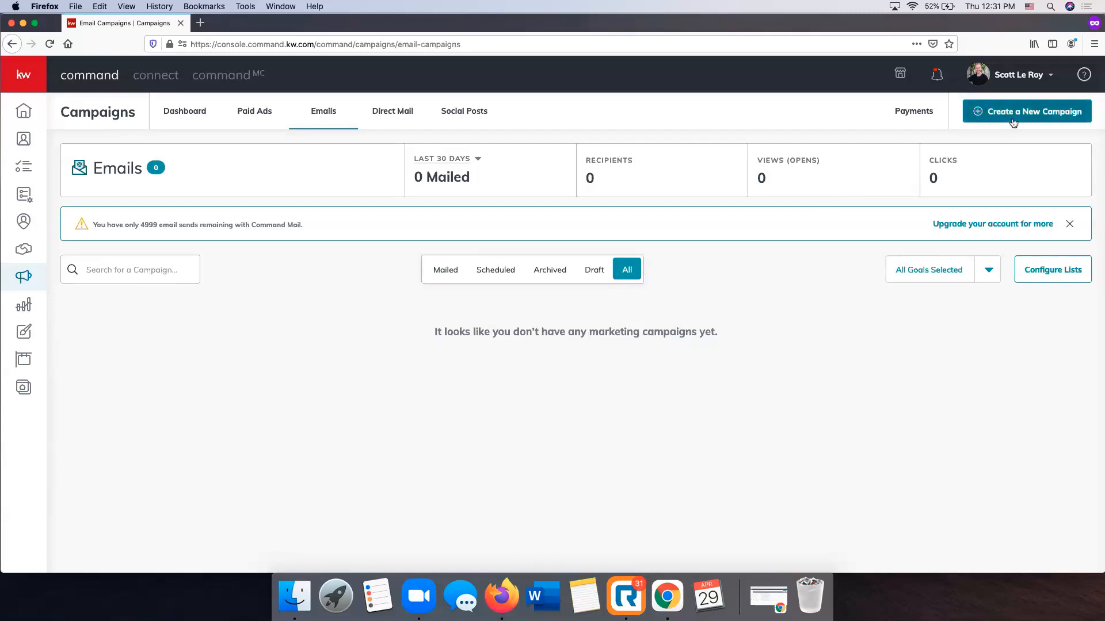
Open the email list configuration, view the MailChimp lists and switch back to the Command Email lists
click(1064, 279)
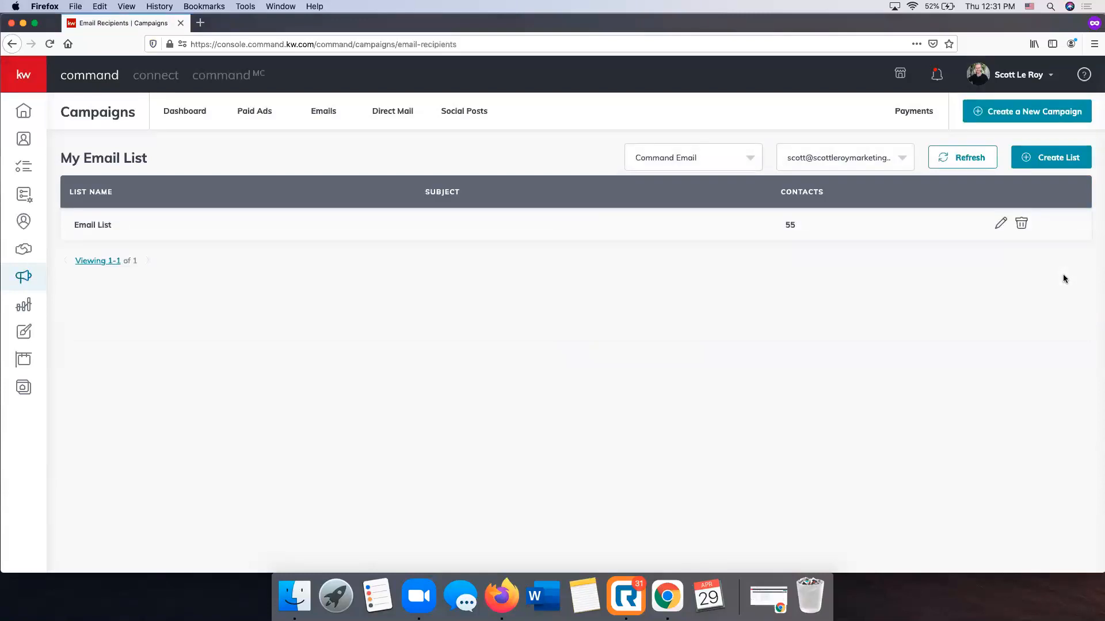
click(741, 163)
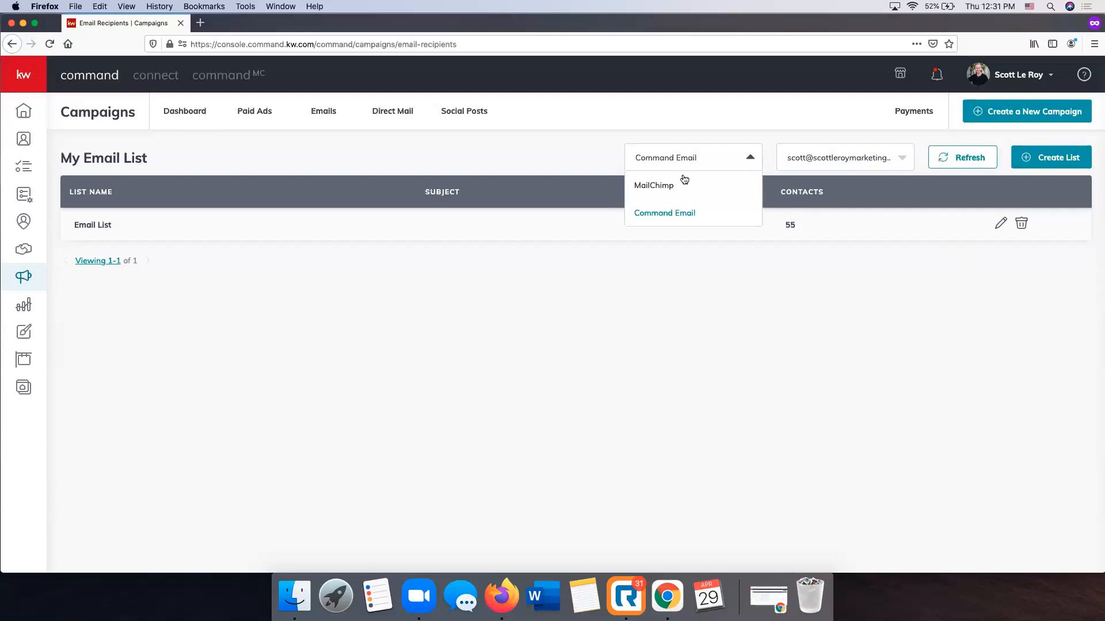
click(648, 184)
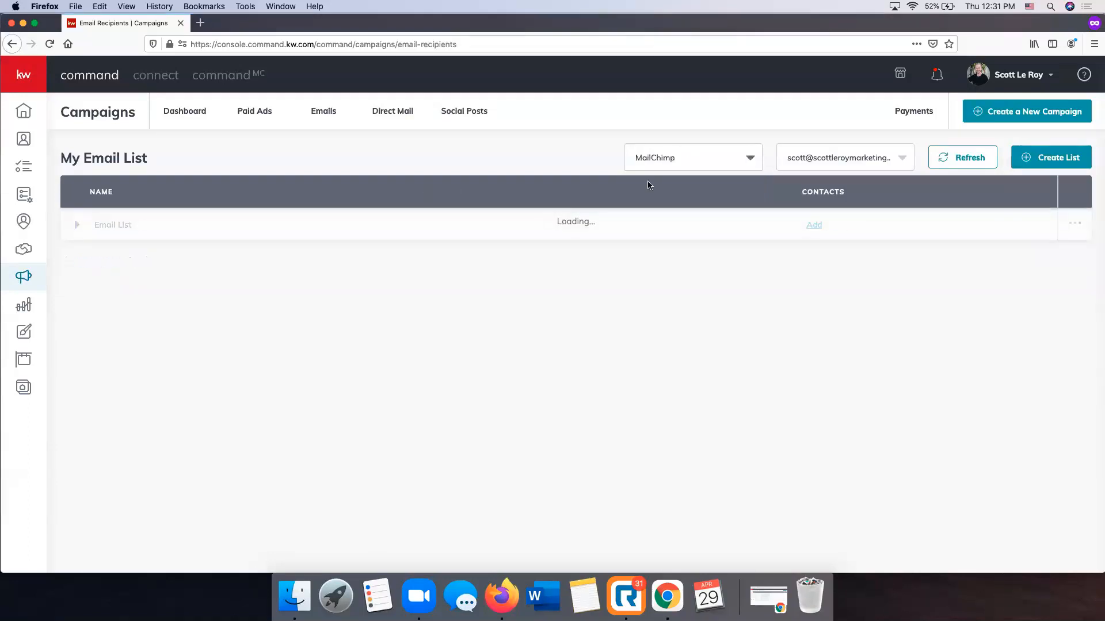
click(699, 162)
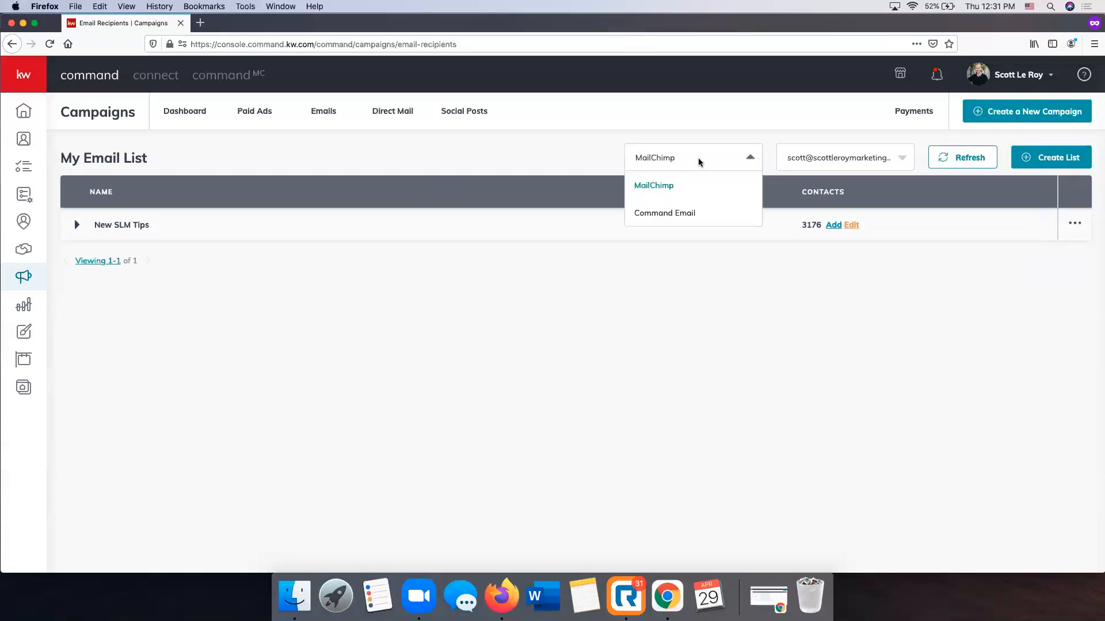
click(693, 222)
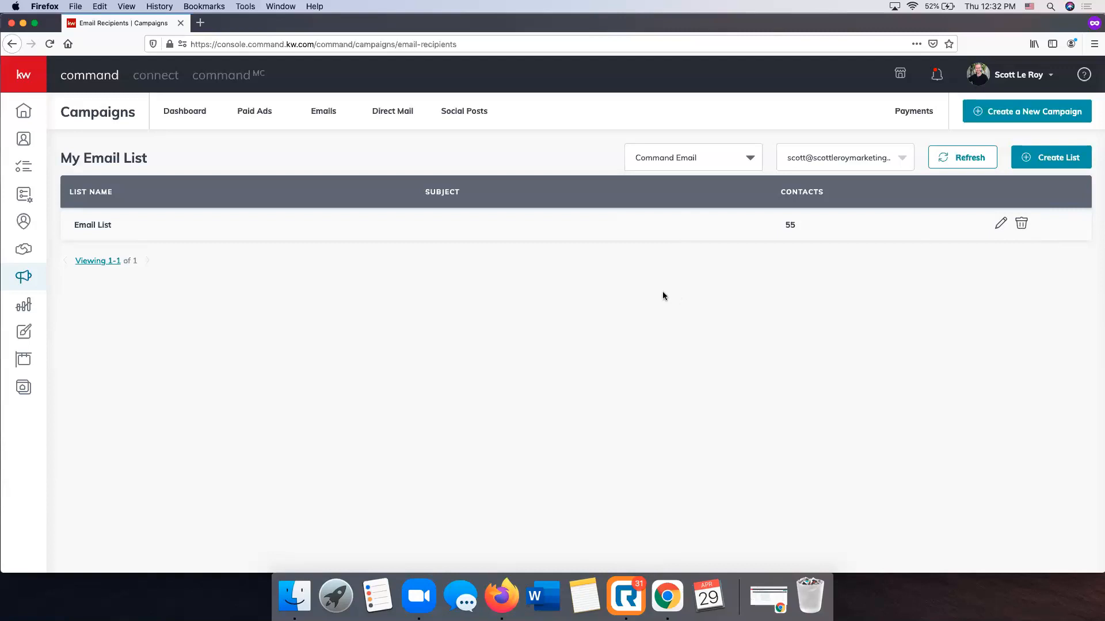
Start a new Command Email recipient list named "Farming Email List"
click(1066, 163)
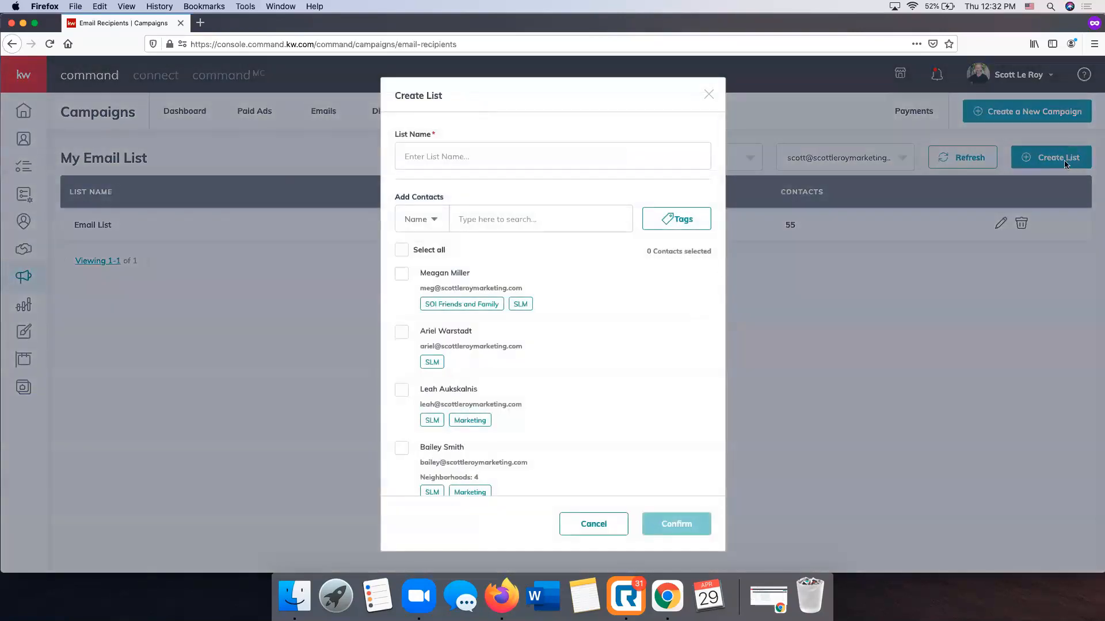
click(494, 151)
text(Farming Email List)
Check the contact search criteria and select the first two contacts for the Farming Email List
scroll(536, 314, down, 1)
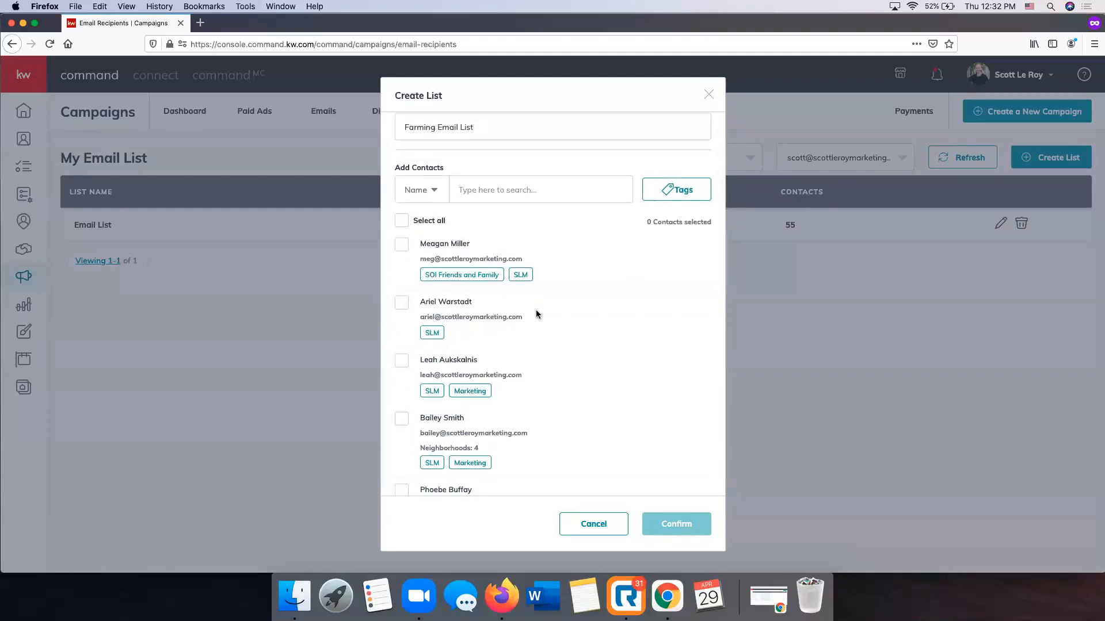
scroll(536, 314, up, 1)
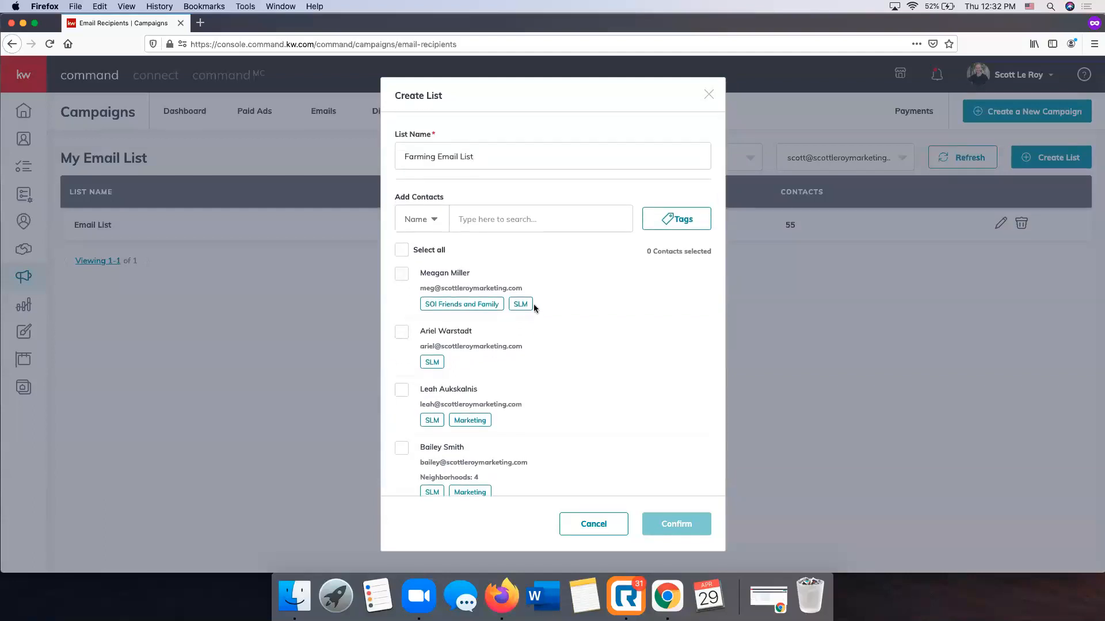
click(414, 216)
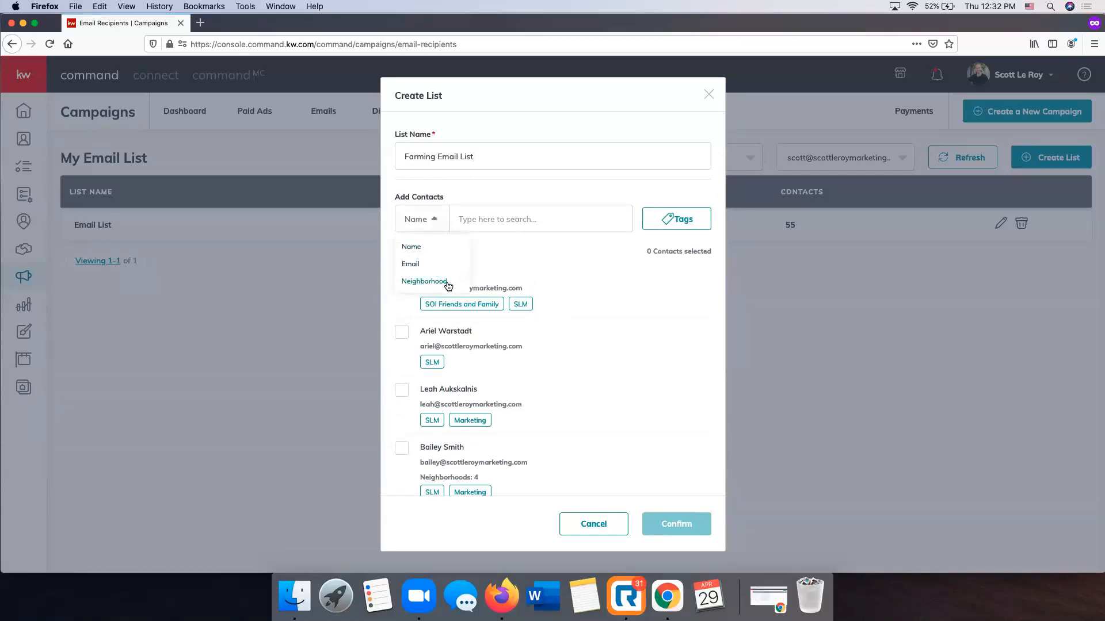
click(520, 219)
click(401, 275)
click(403, 333)
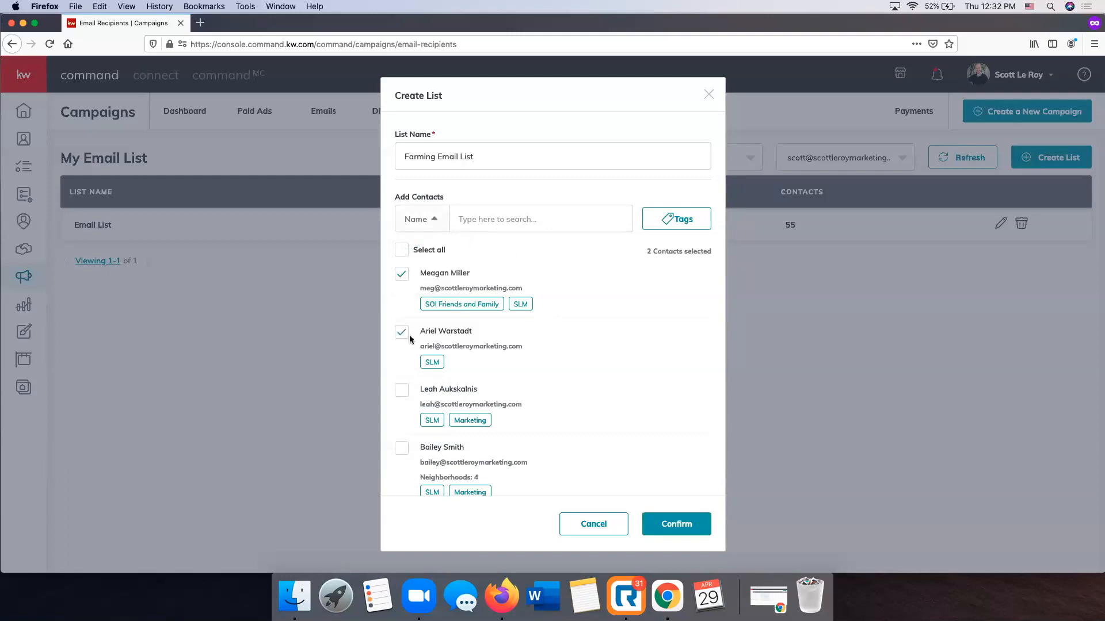
Browse the tags available for filtering contacts, load more of them and close the tag choice
click(685, 219)
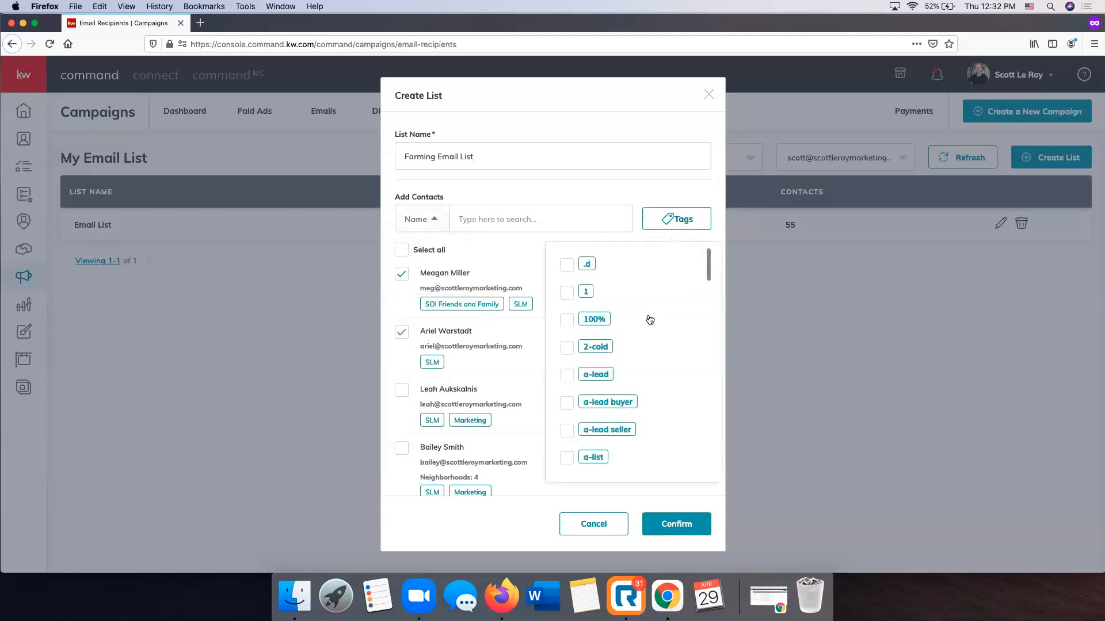
scroll(649, 318, down, 2)
scroll(650, 319, down, 10)
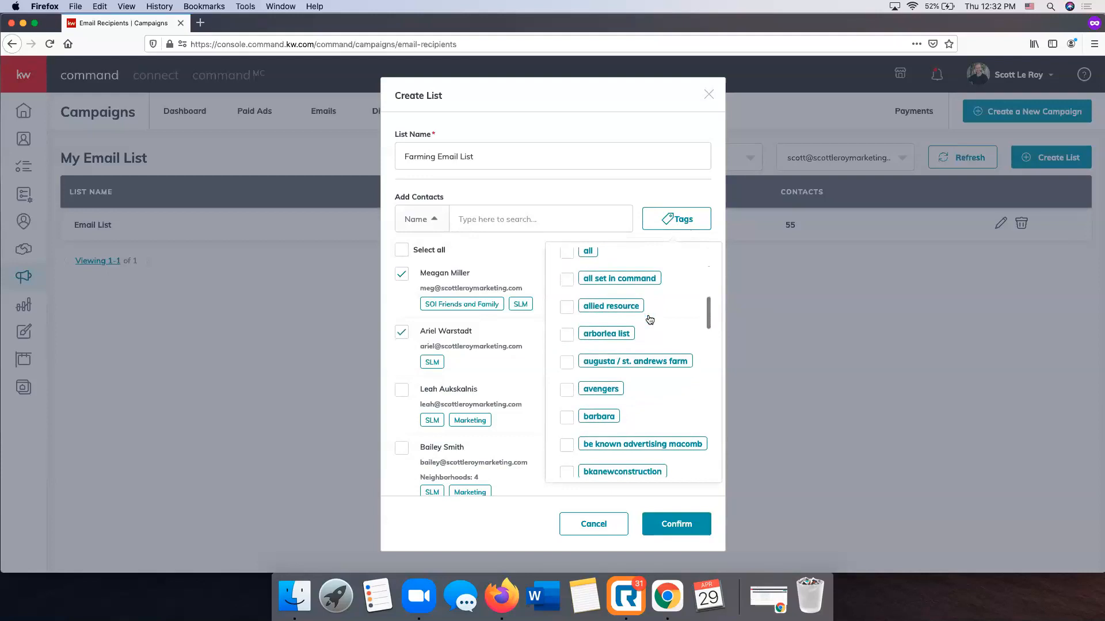
scroll(650, 319, down, 10)
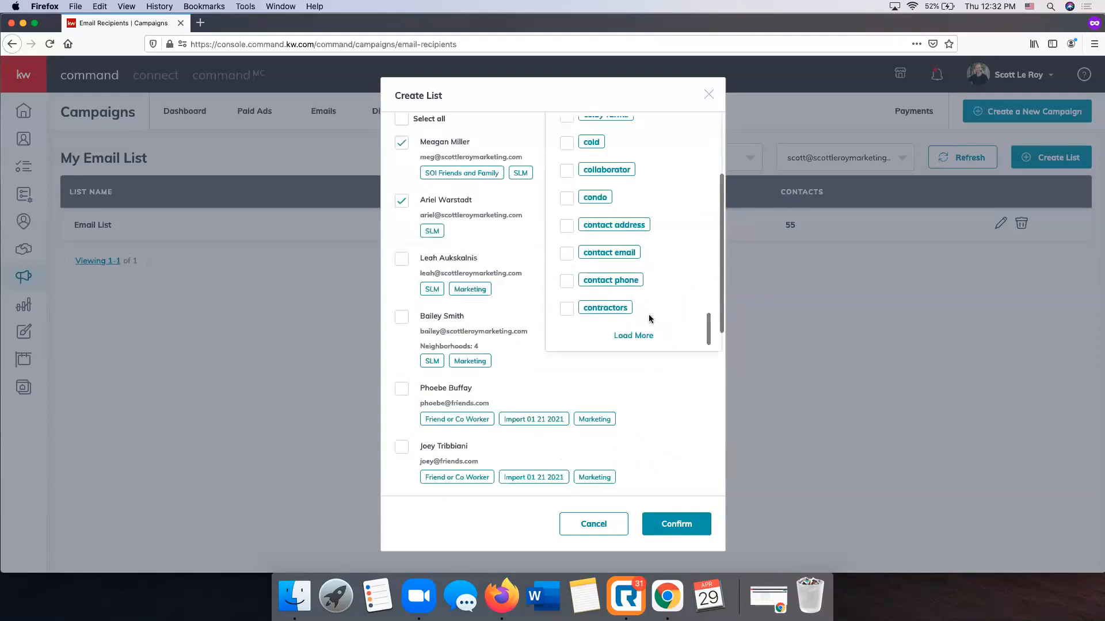
scroll(649, 319, down, 6)
scroll(650, 319, up, 4)
scroll(655, 318, up, 15)
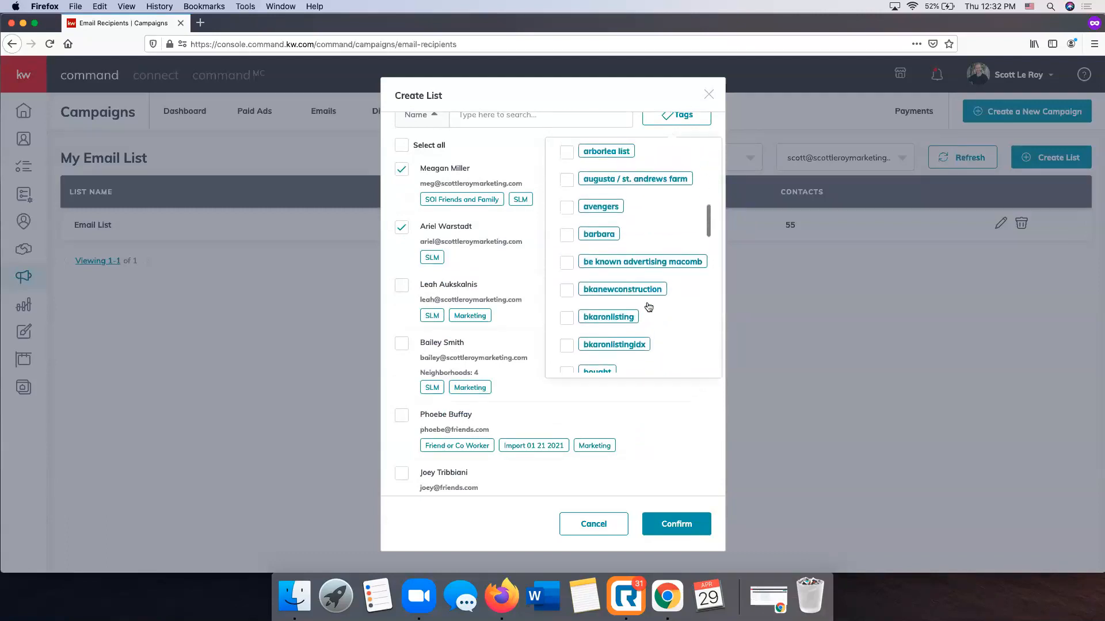
scroll(617, 291, up, 3)
scroll(610, 290, down, 10)
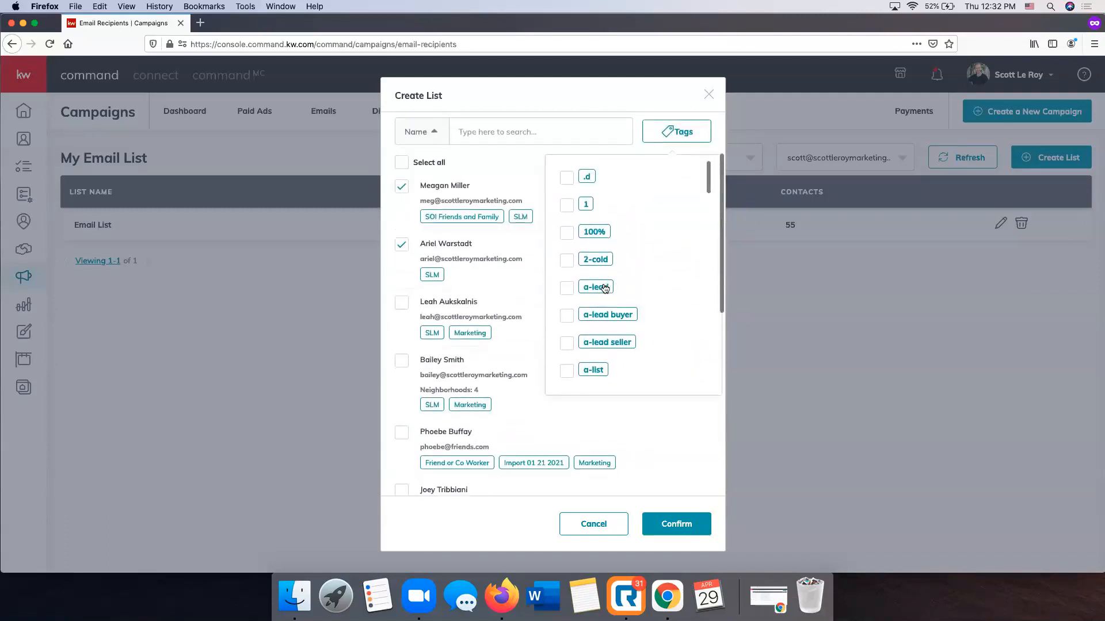
scroll(604, 288, down, 10)
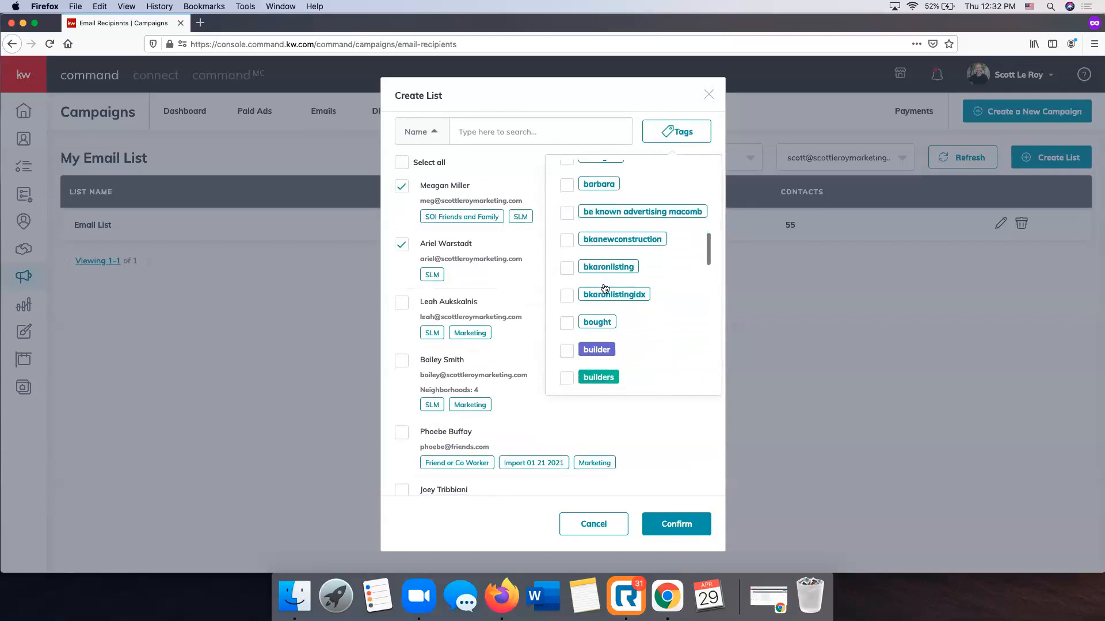
scroll(604, 288, down, 8)
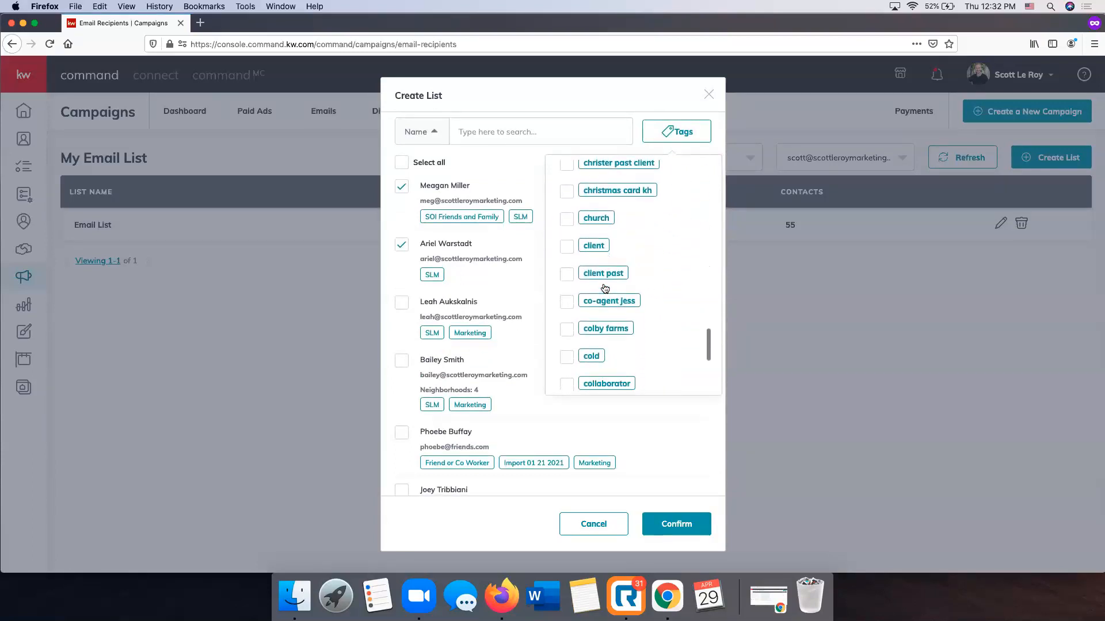
scroll(605, 288, down, 5)
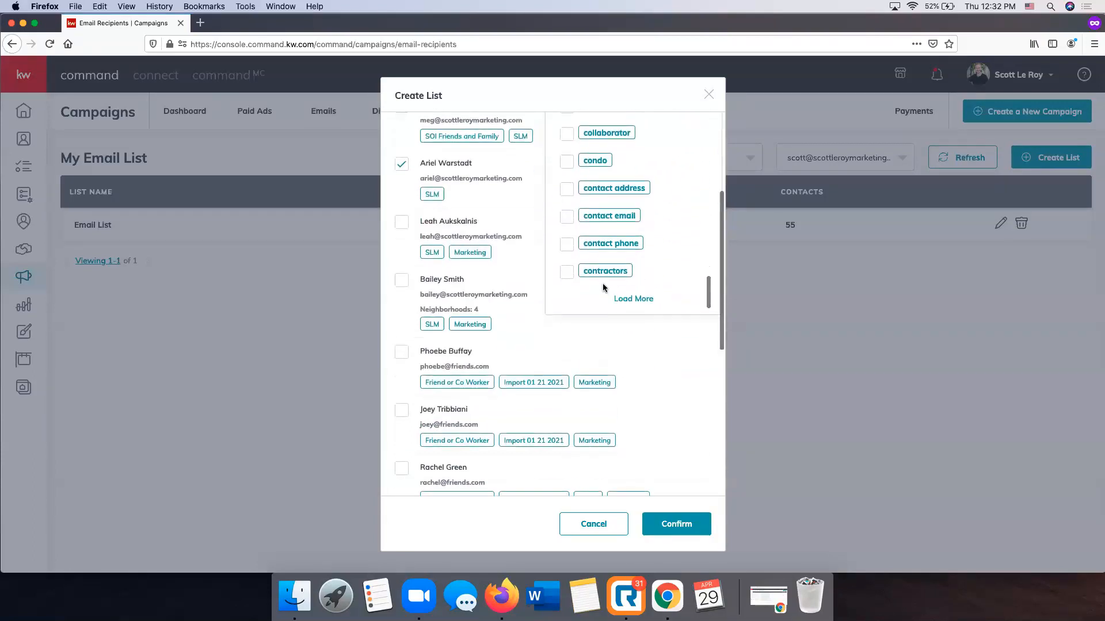
click(633, 298)
scroll(628, 248, down, 15)
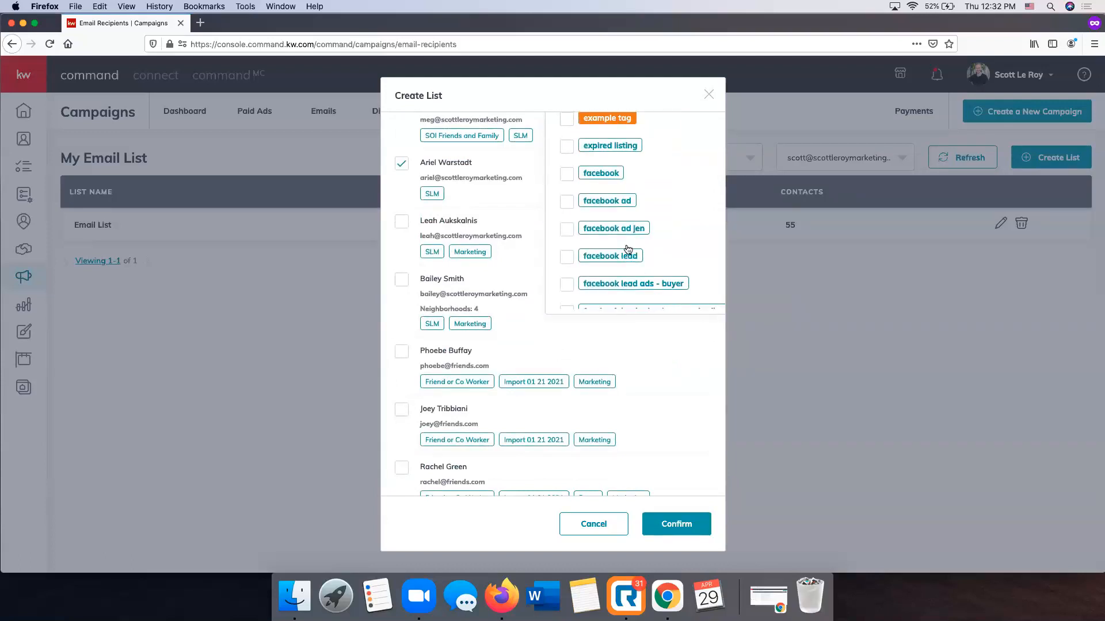
scroll(628, 248, down, 10)
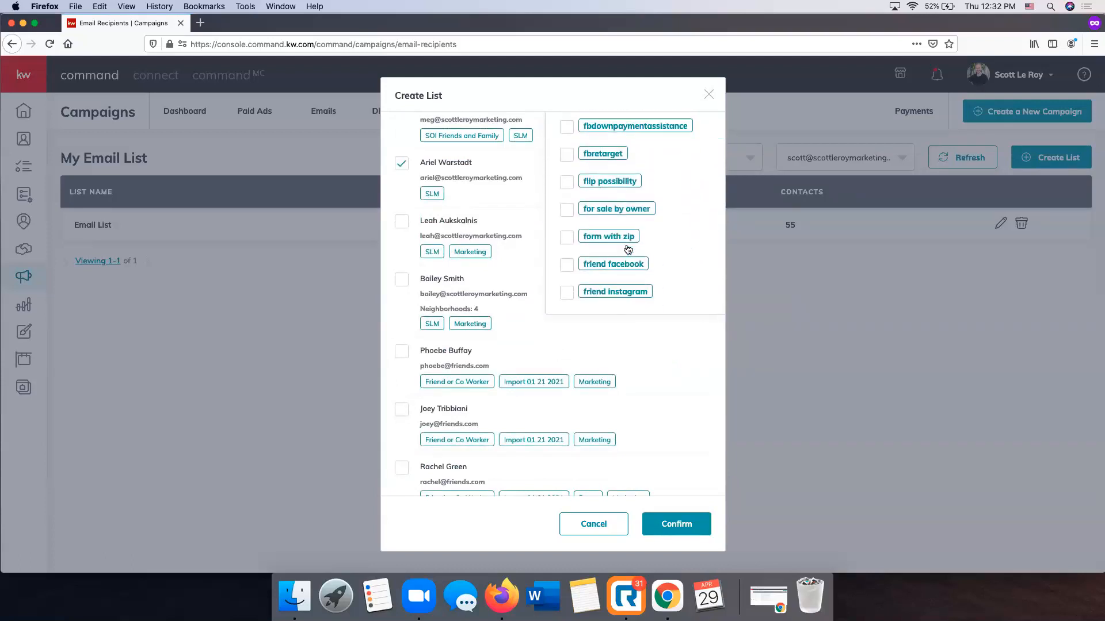
scroll(628, 248, down, 5)
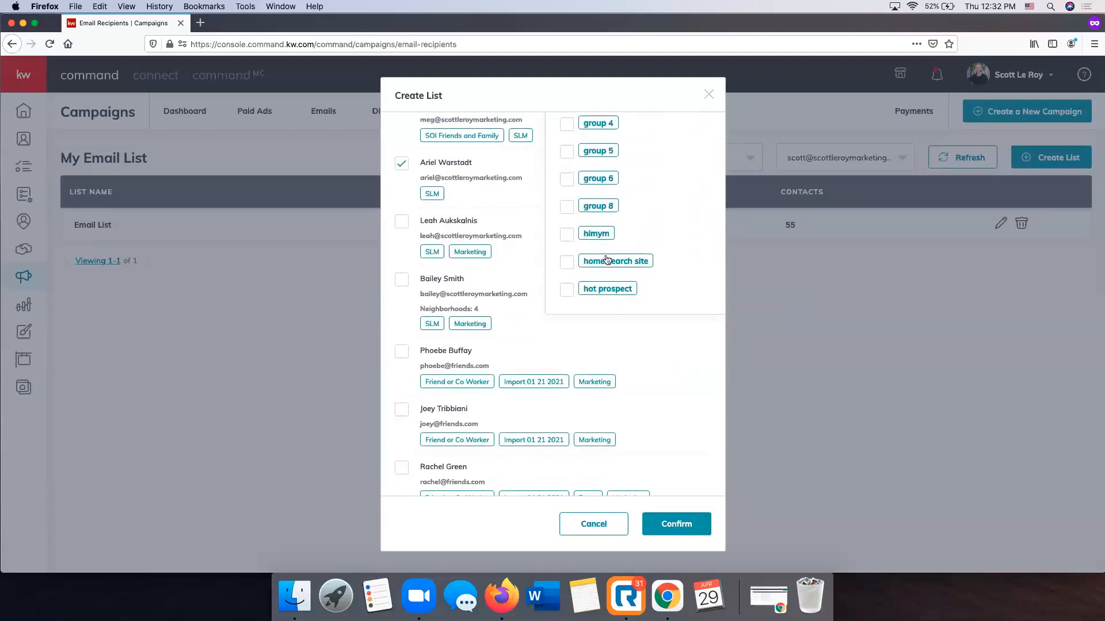
scroll(668, 386, up, 5)
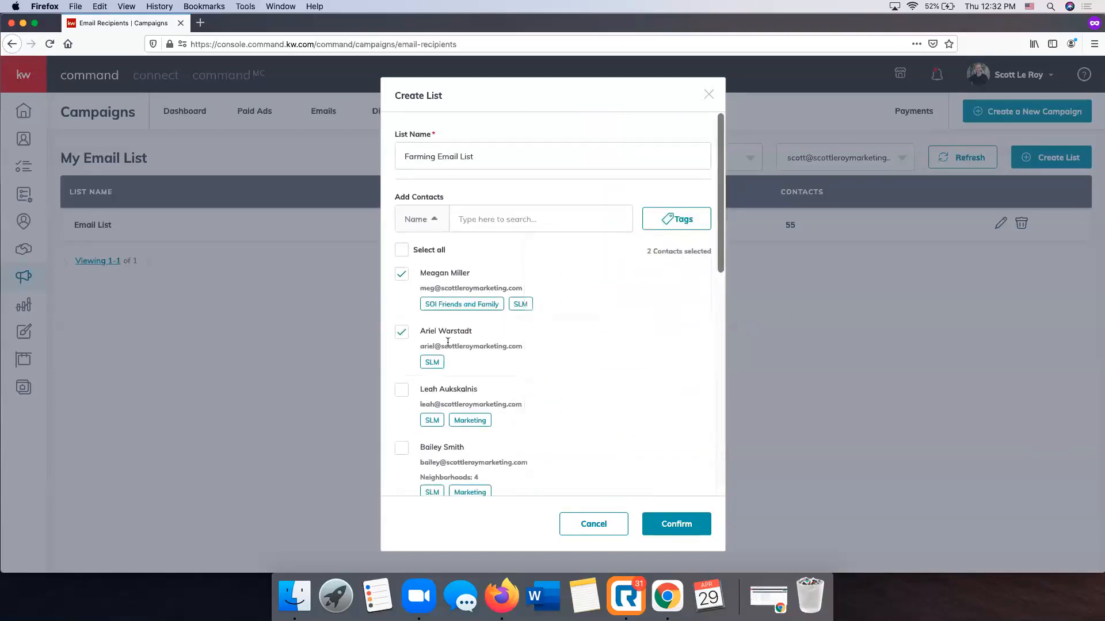
Add the third and fourth contacts to the selection and confirm creation of the Farming Email List
scroll(424, 353, down, 1)
click(402, 354)
click(402, 412)
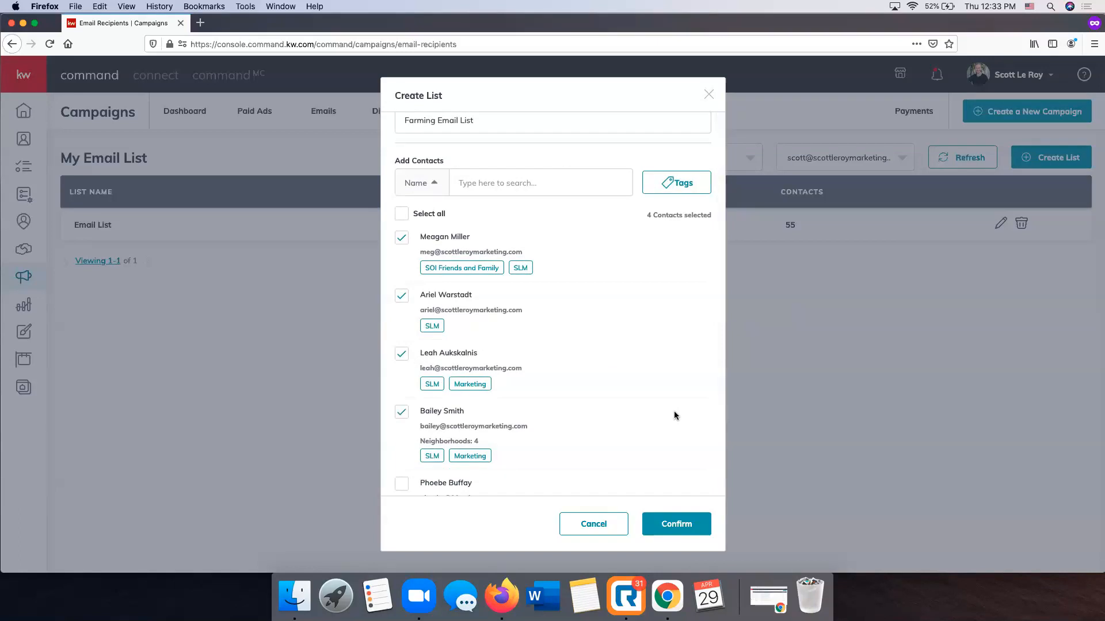
click(672, 521)
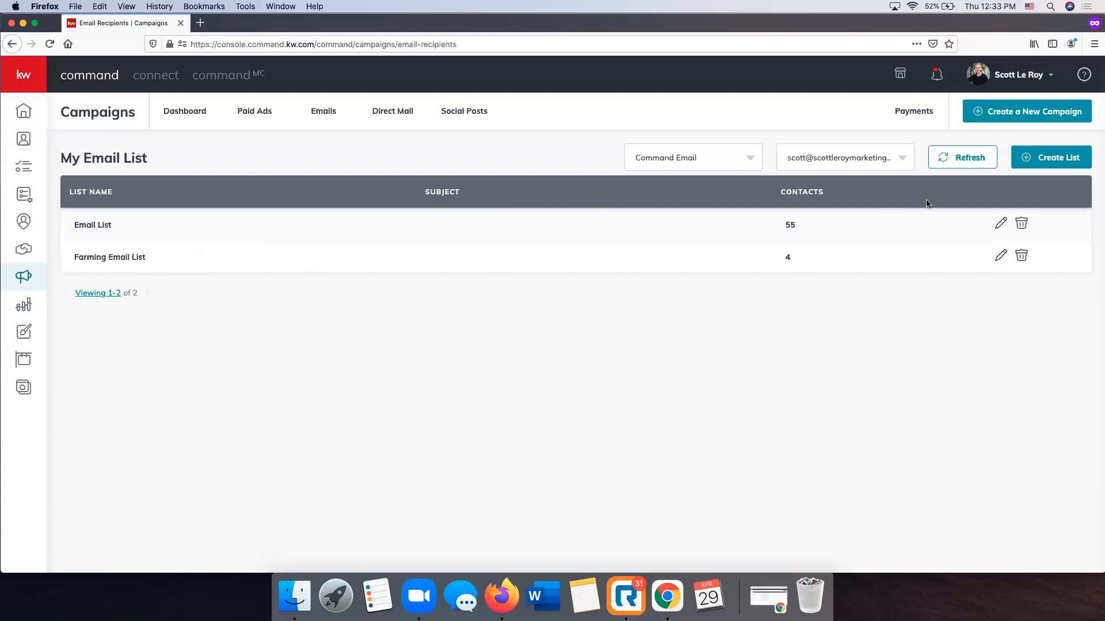
click(1054, 114)
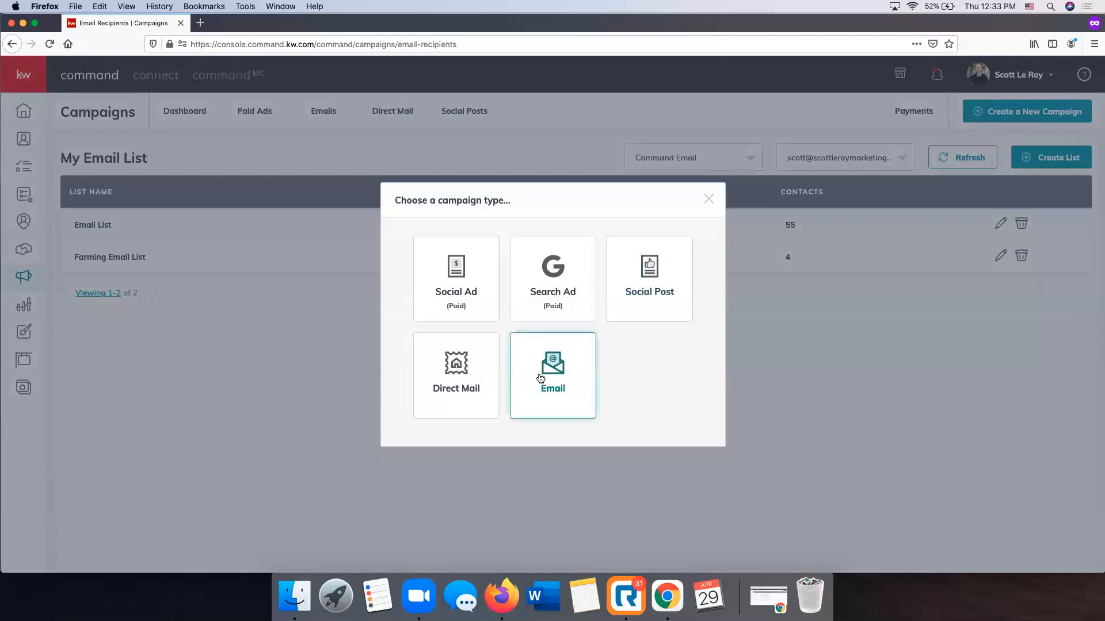
click(539, 378)
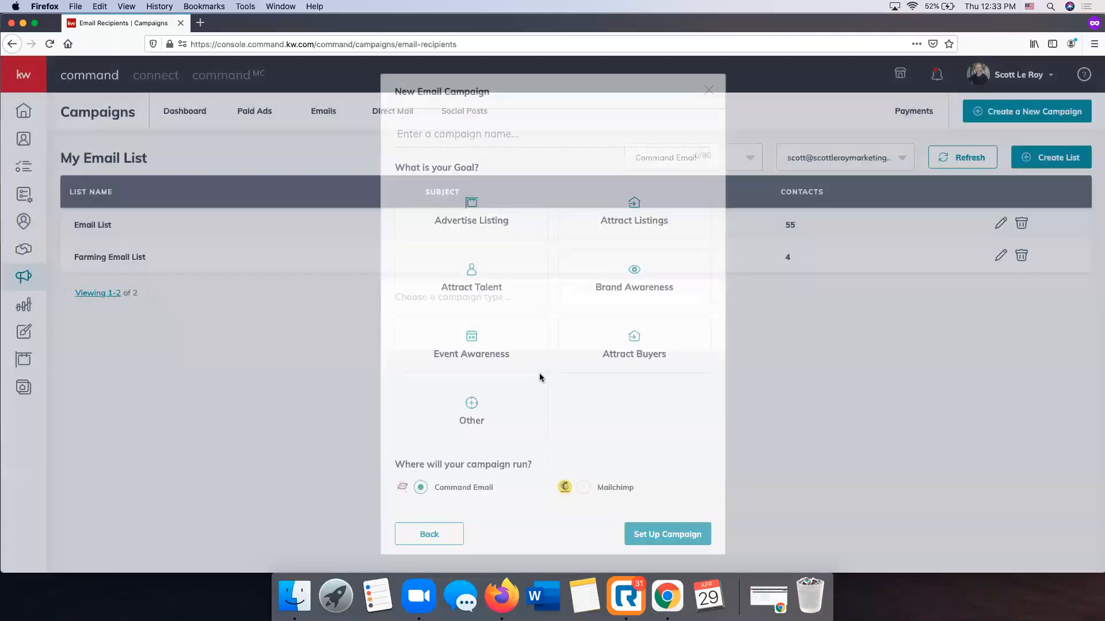
click(475, 133)
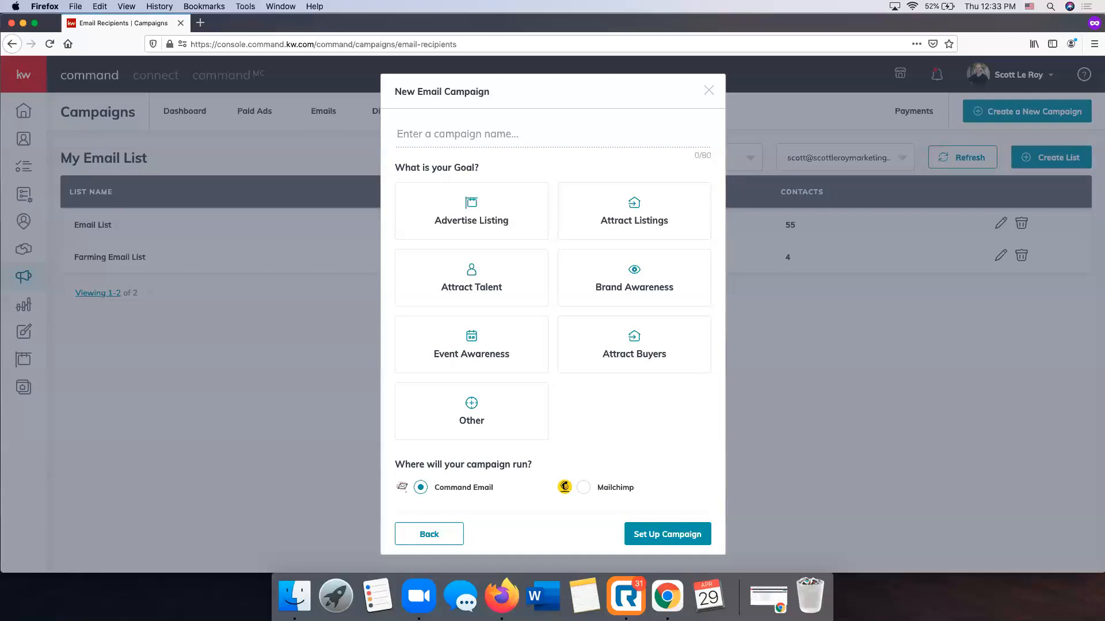
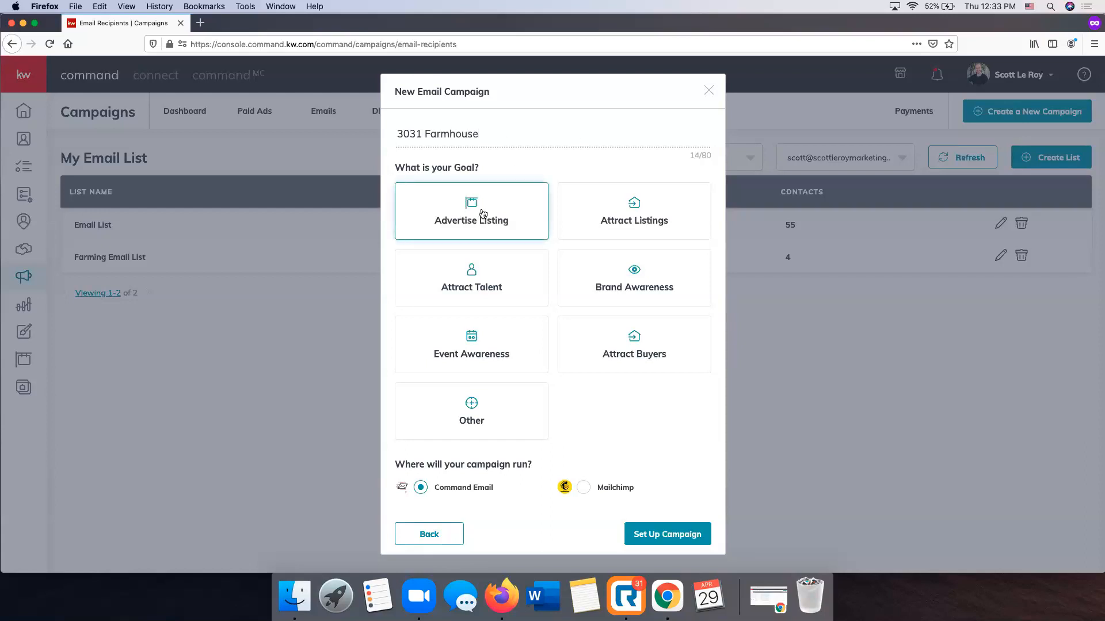
click(535, 217)
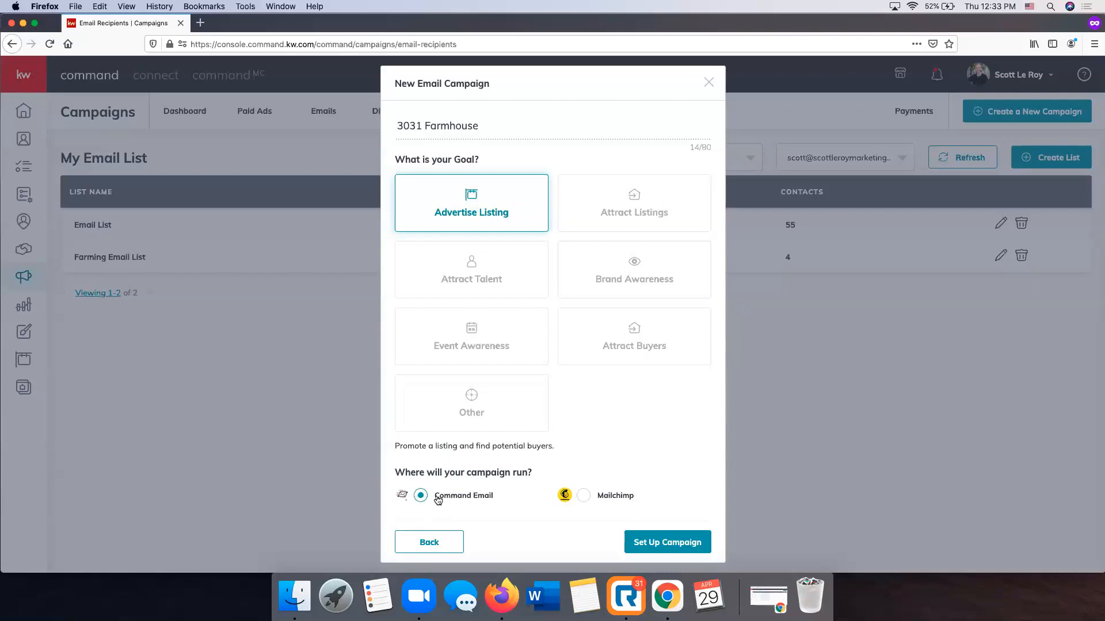
click(685, 544)
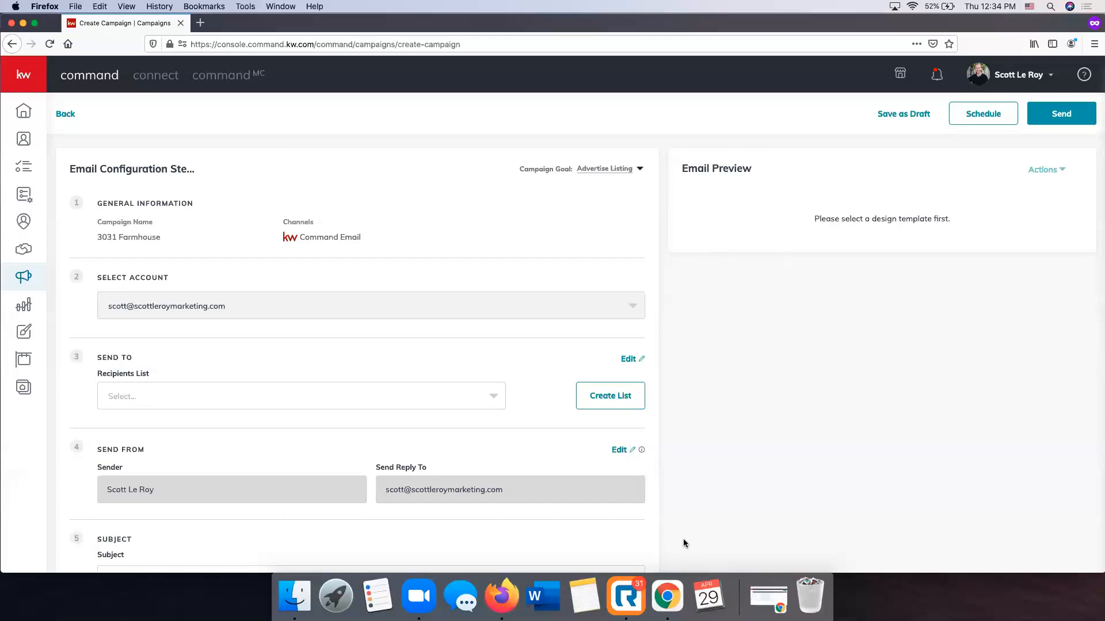
Look over the email configuration steps for account, recipients list, sender, subject and design content
scroll(412, 420, down, 3)
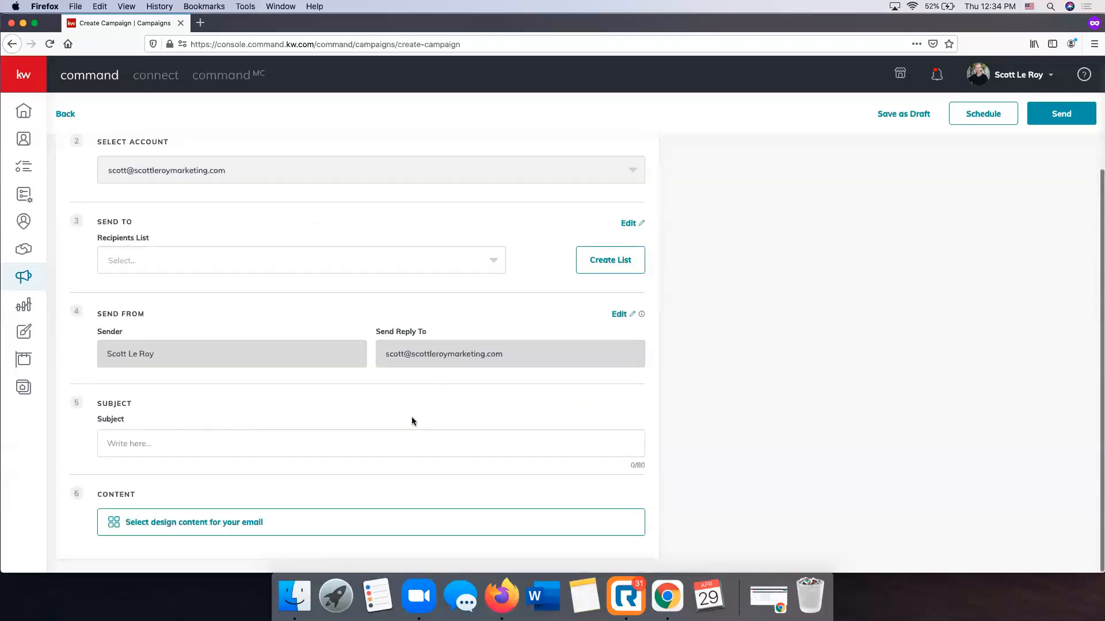
scroll(508, 417, up, 3)
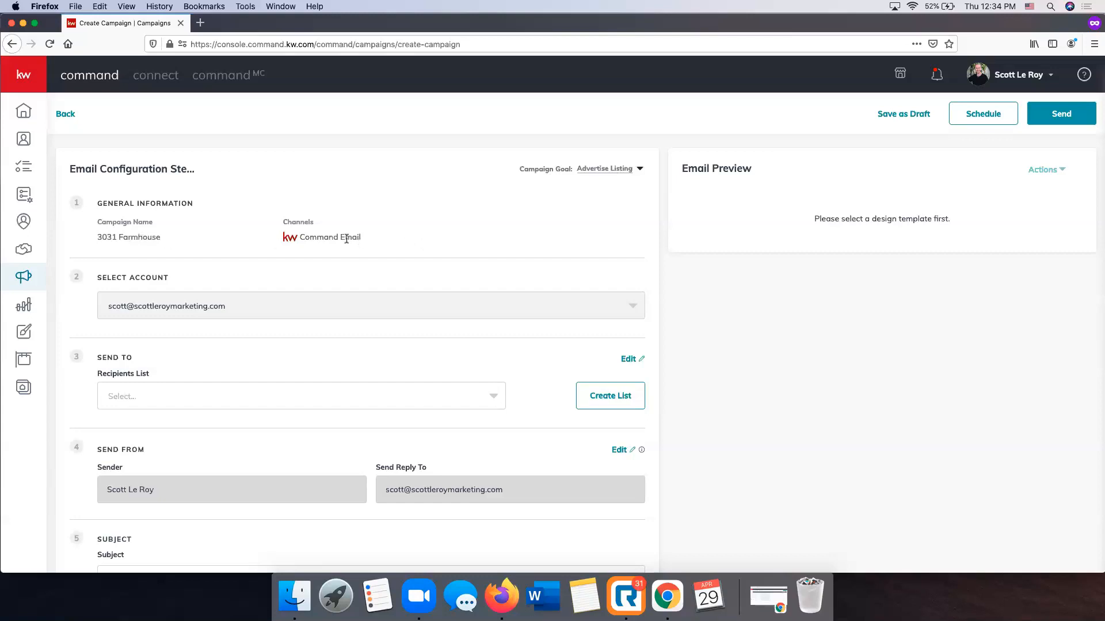
scroll(348, 237, down, 2)
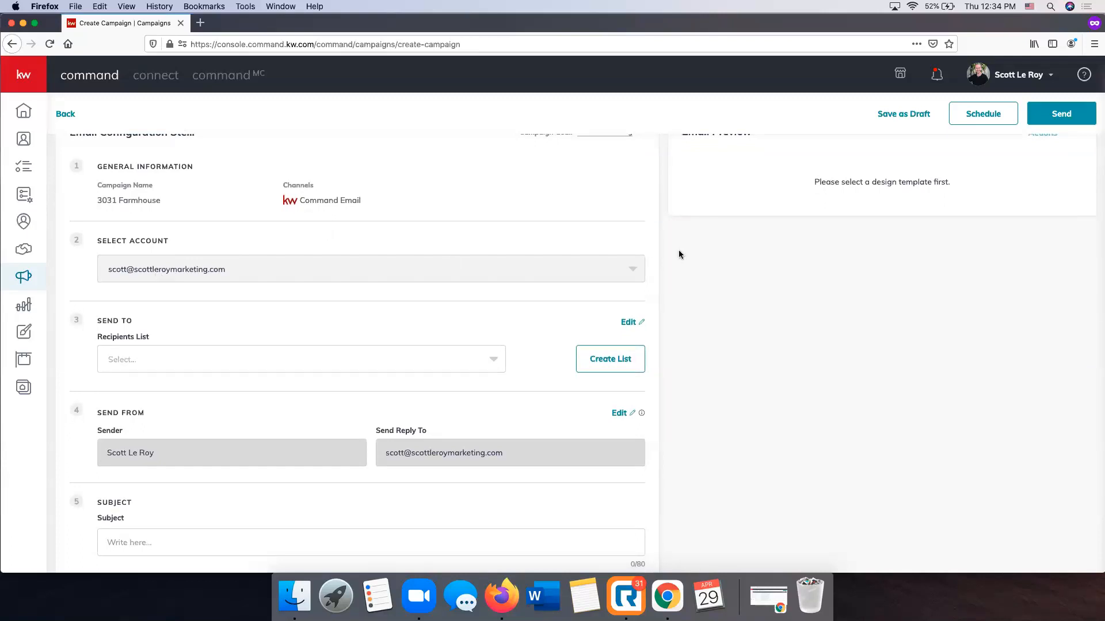
scroll(440, 275, down, 1)
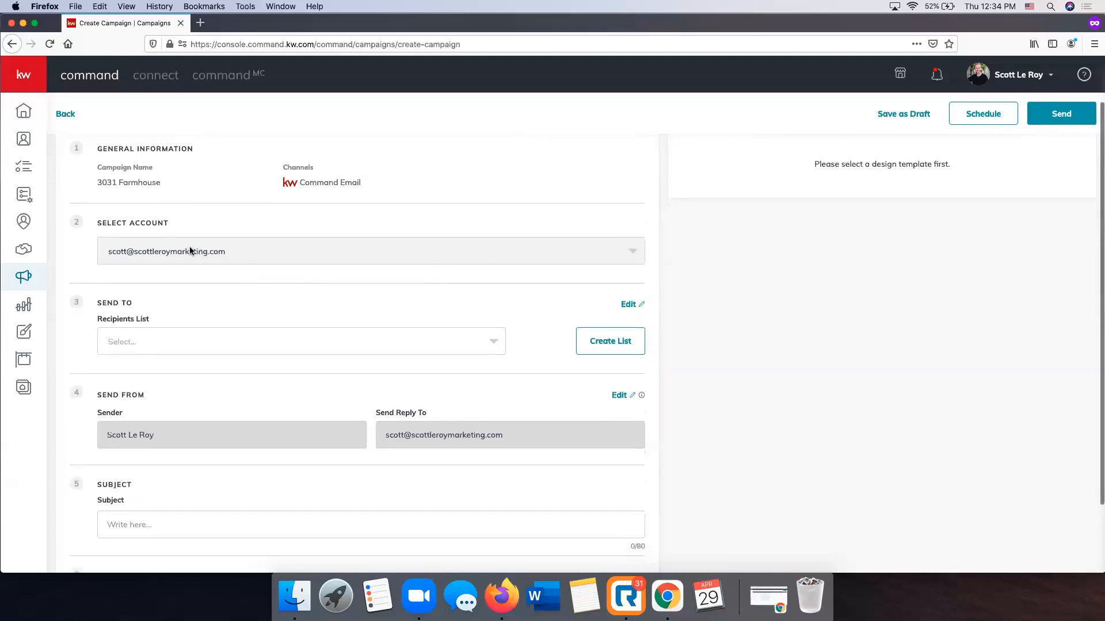
scroll(195, 252, down, 3)
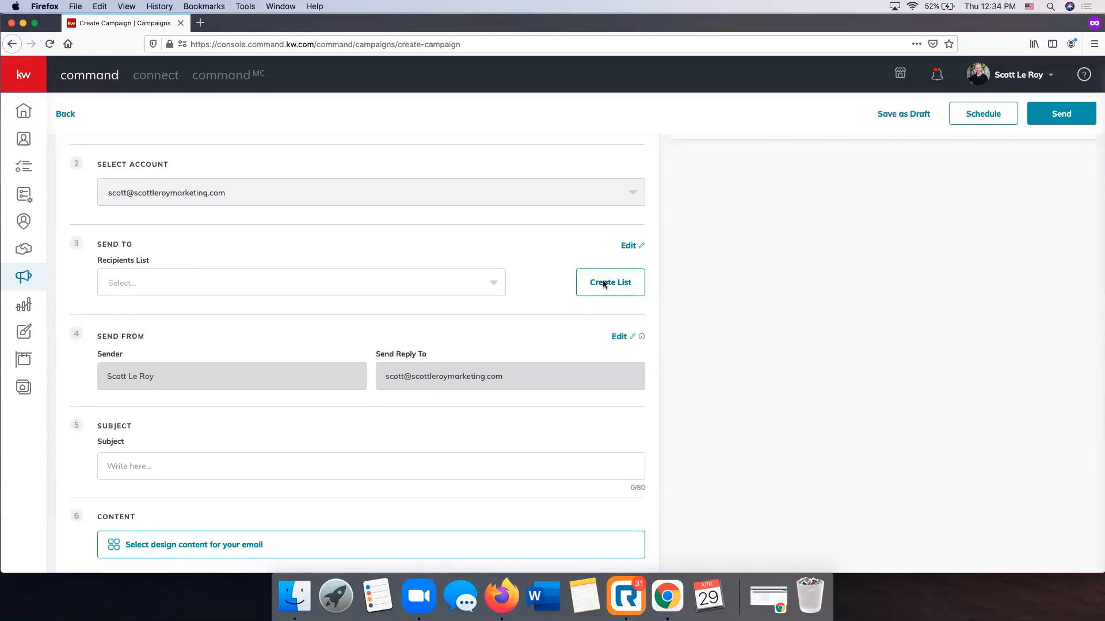
scroll(611, 321, up, 1)
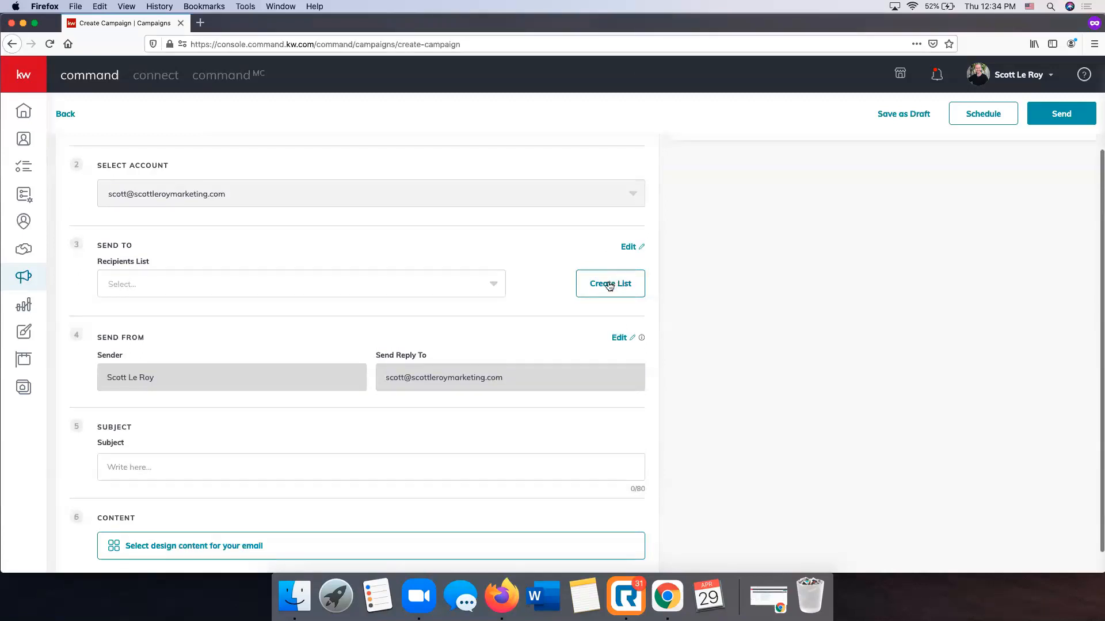
Choose the Farming Email List as the campaign's recipients list
scroll(633, 246, up, 1)
click(635, 255)
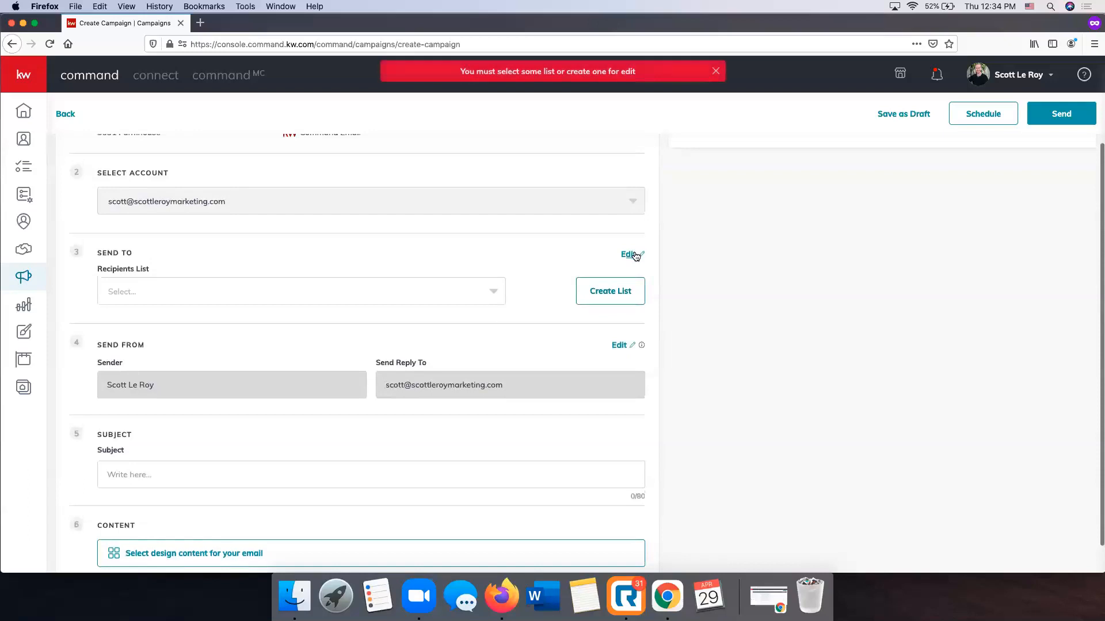
click(412, 287)
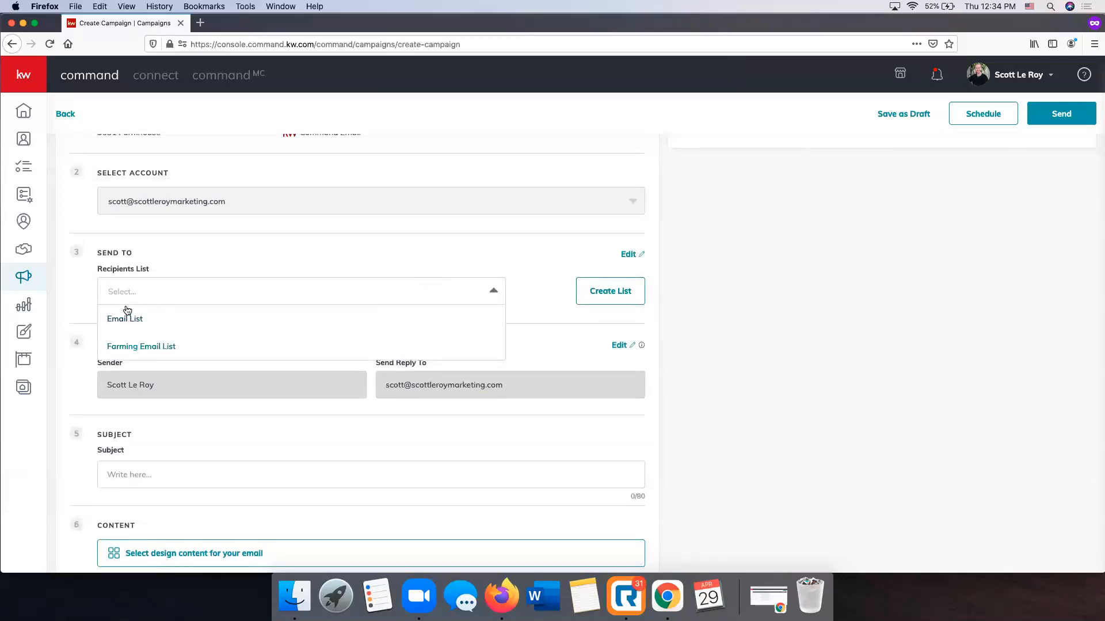
click(151, 348)
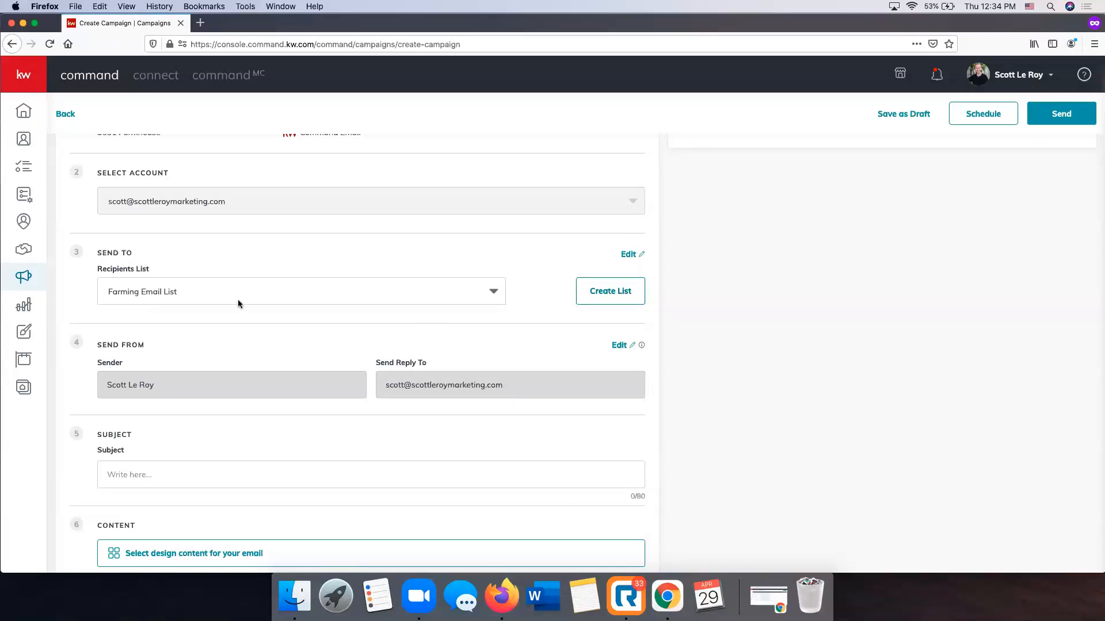
Enter "Just Listed in Franklin" as the email subject
scroll(238, 300, down, 1)
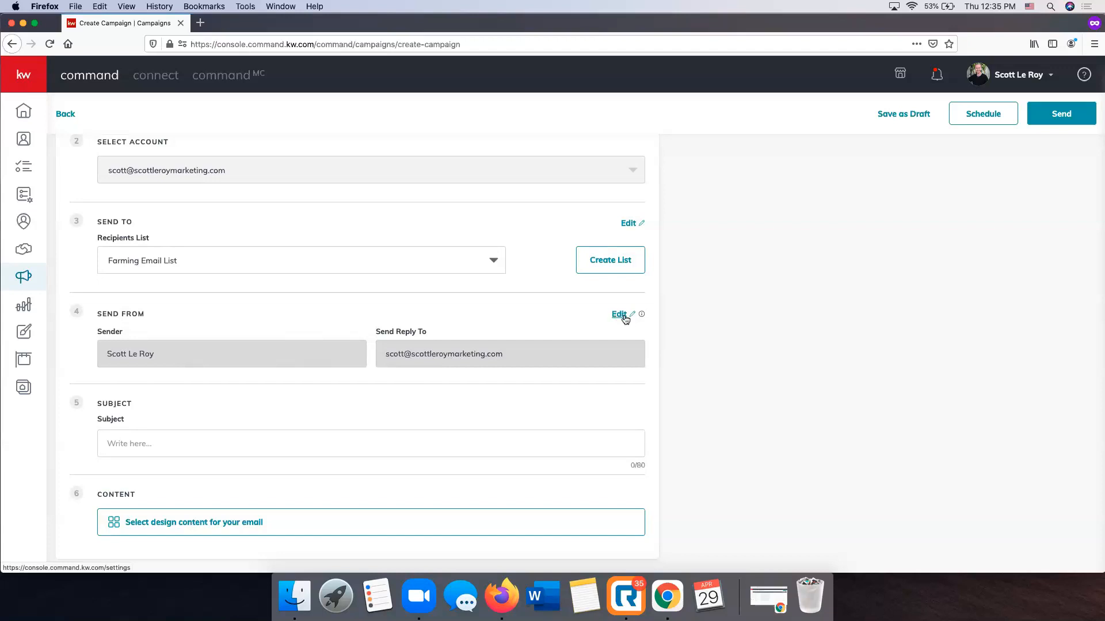
click(177, 455)
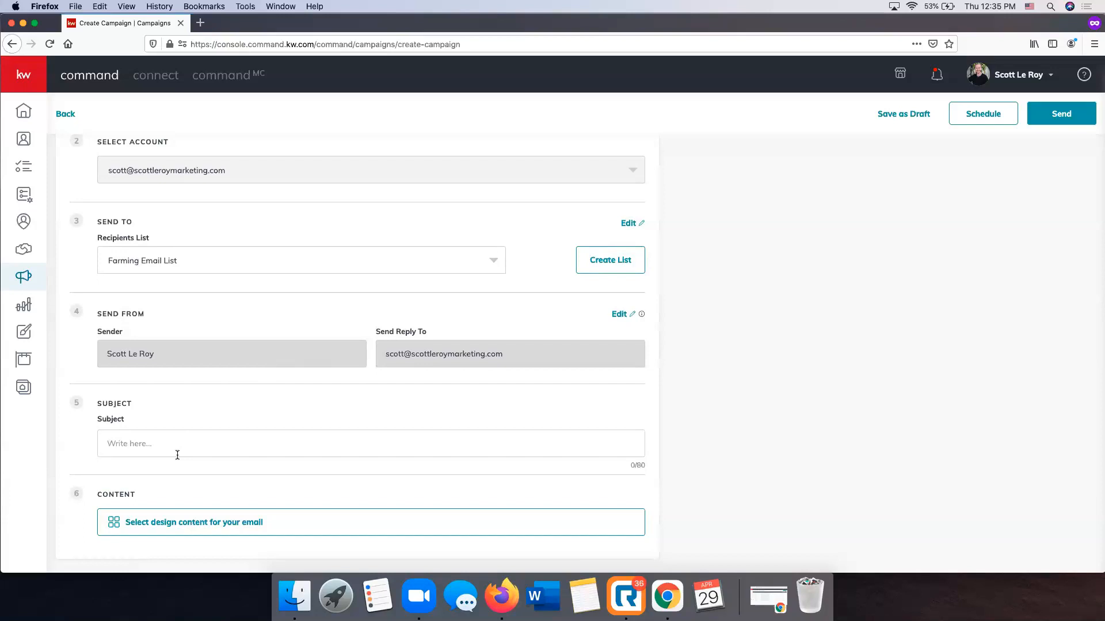
text(Just Listed in Franklin)
Open the design content library for the email, show the KWRI templates and load two more batches
click(182, 523)
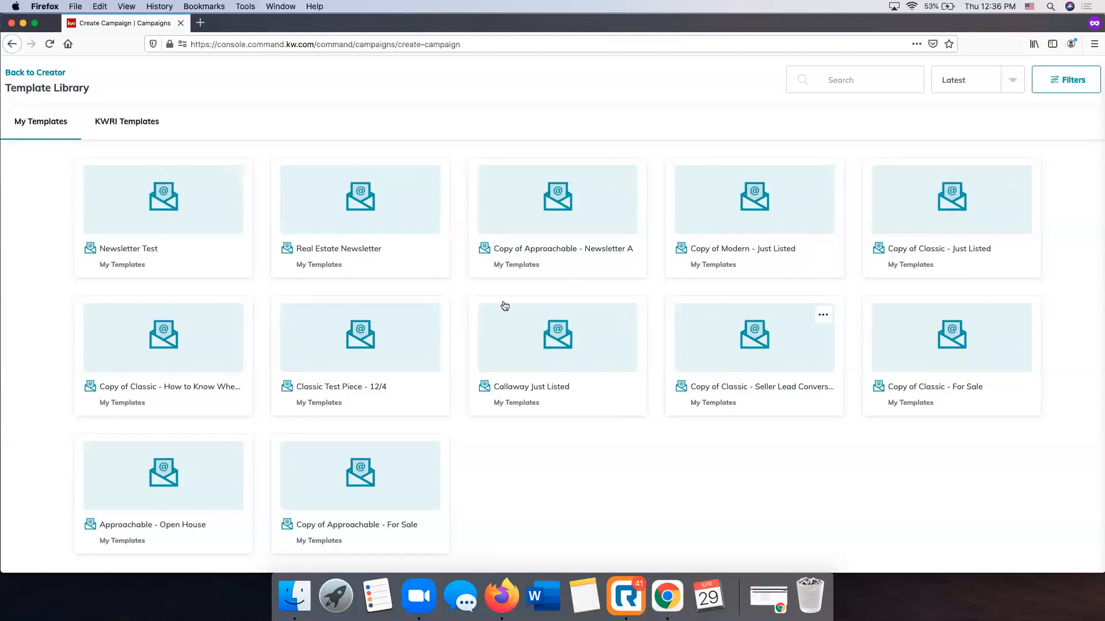
click(115, 122)
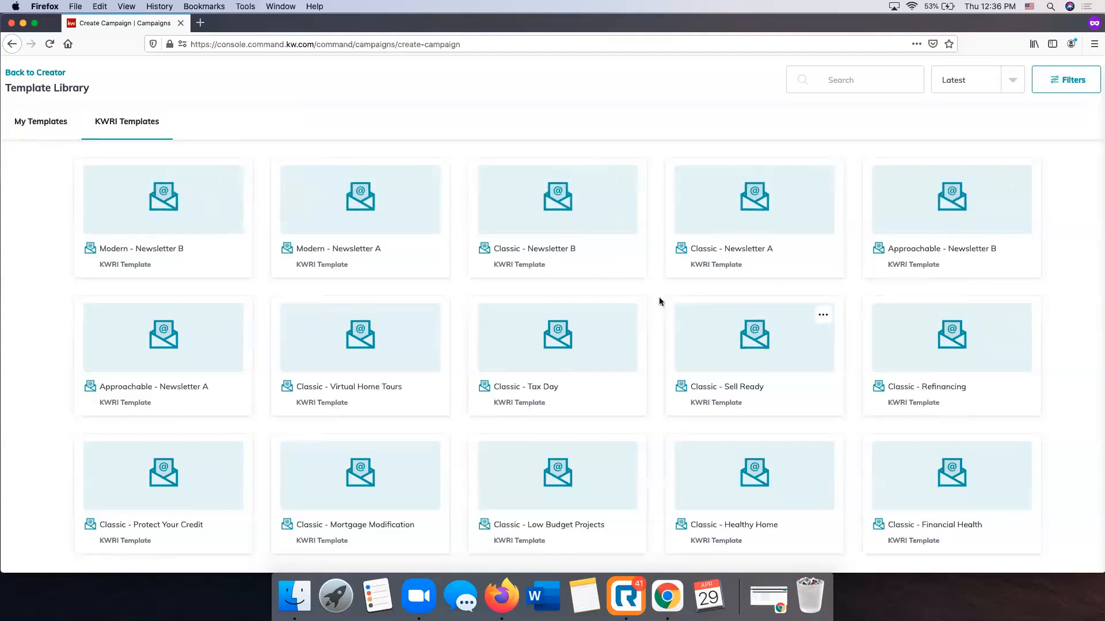
scroll(419, 213, down, 3)
scroll(438, 214, down, 2)
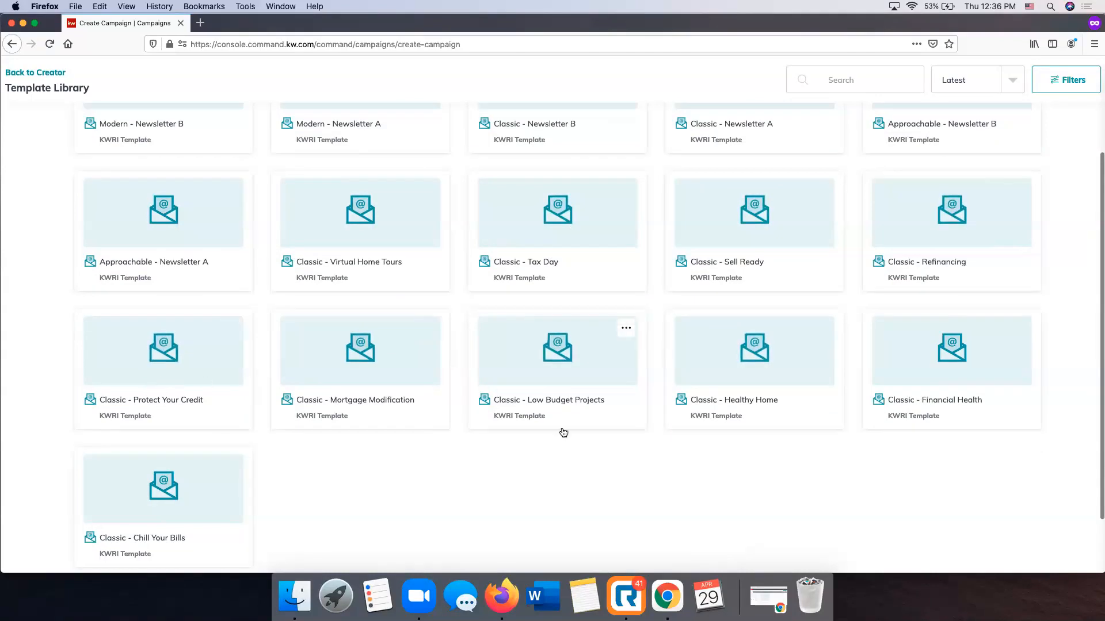
scroll(563, 431, down, 2)
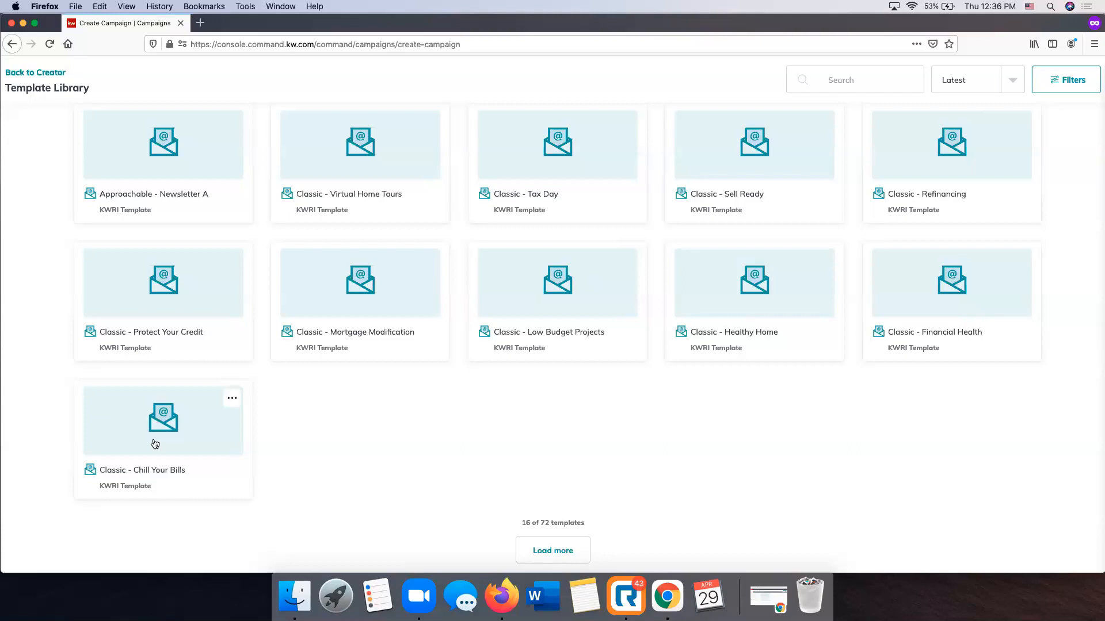
click(563, 551)
scroll(433, 470, down, 5)
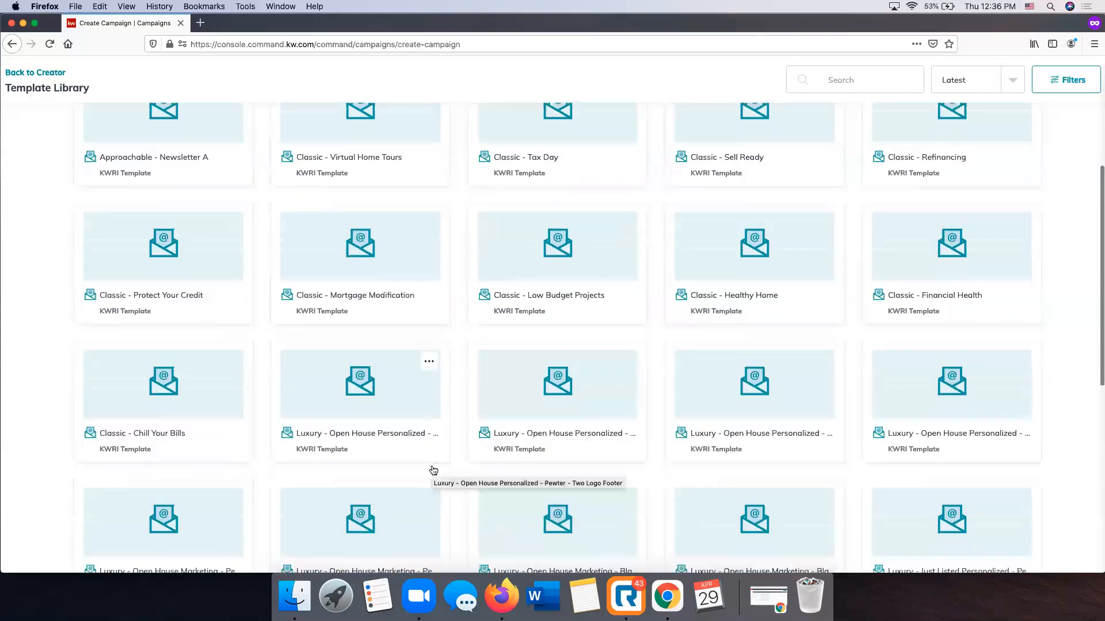
scroll(433, 471, down, 3)
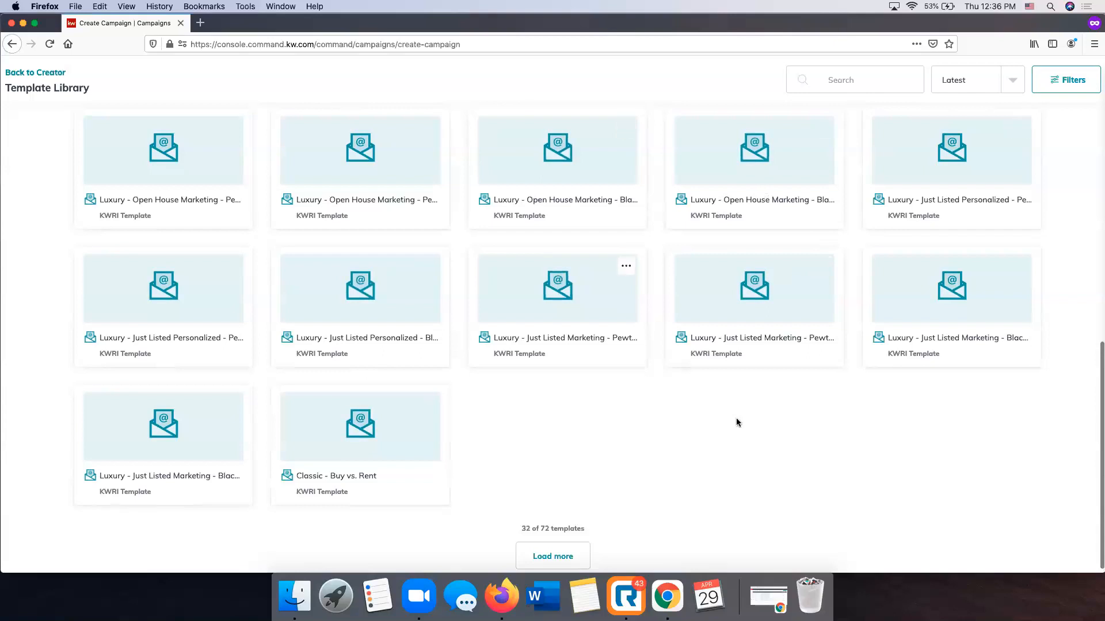
click(554, 555)
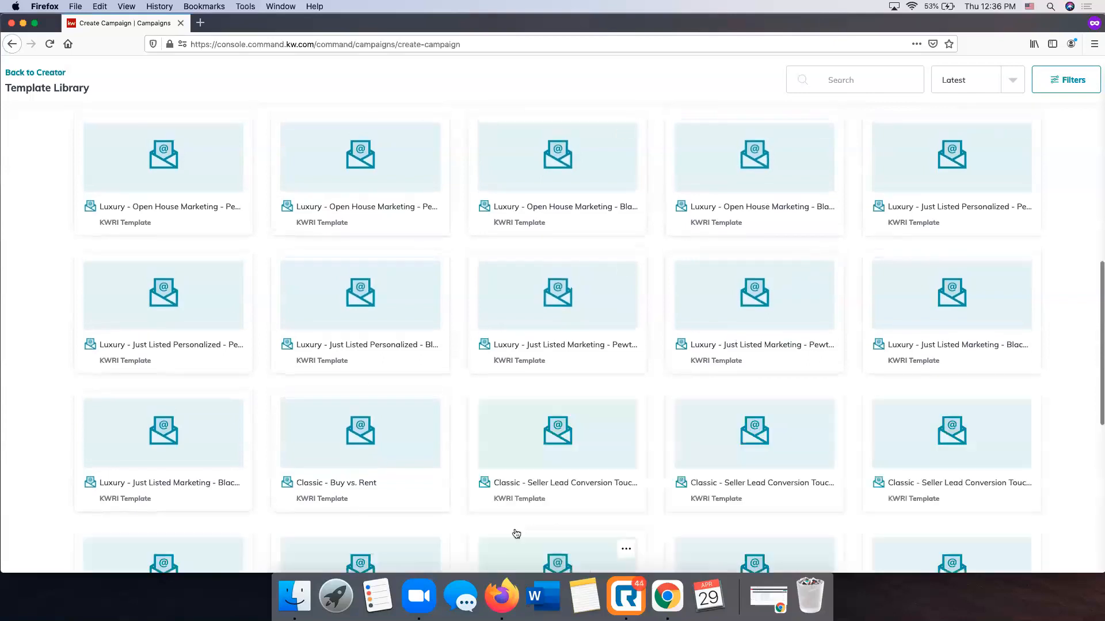
Load another batch of KWRI templates and choose the Classic - For Sale template for the email
scroll(442, 441, down, 2)
scroll(441, 438, down, 3)
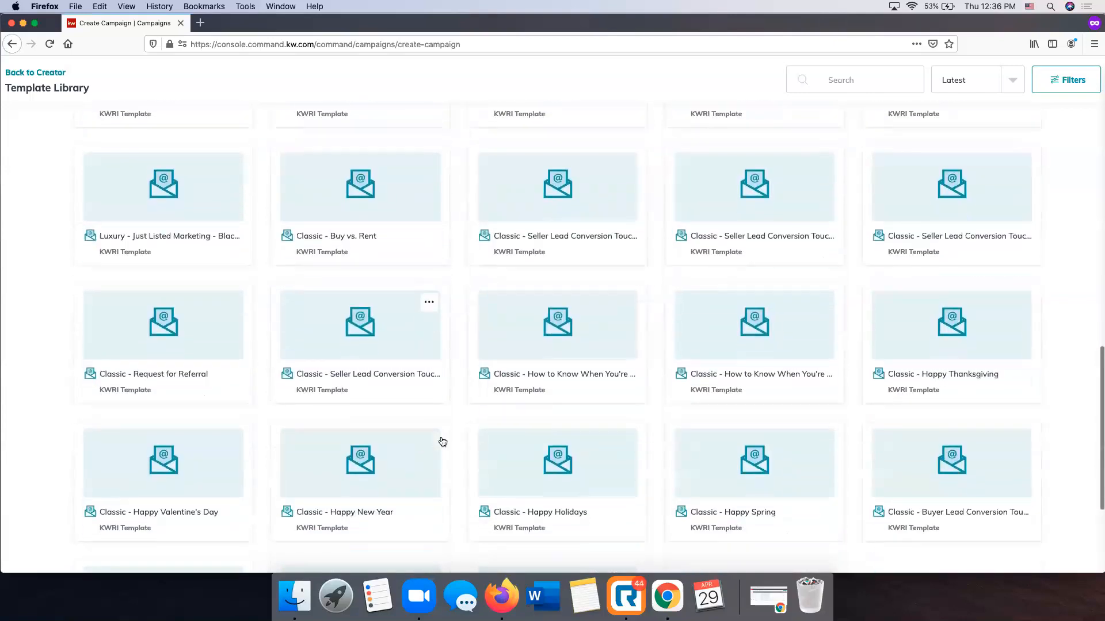
scroll(442, 441, down, 3)
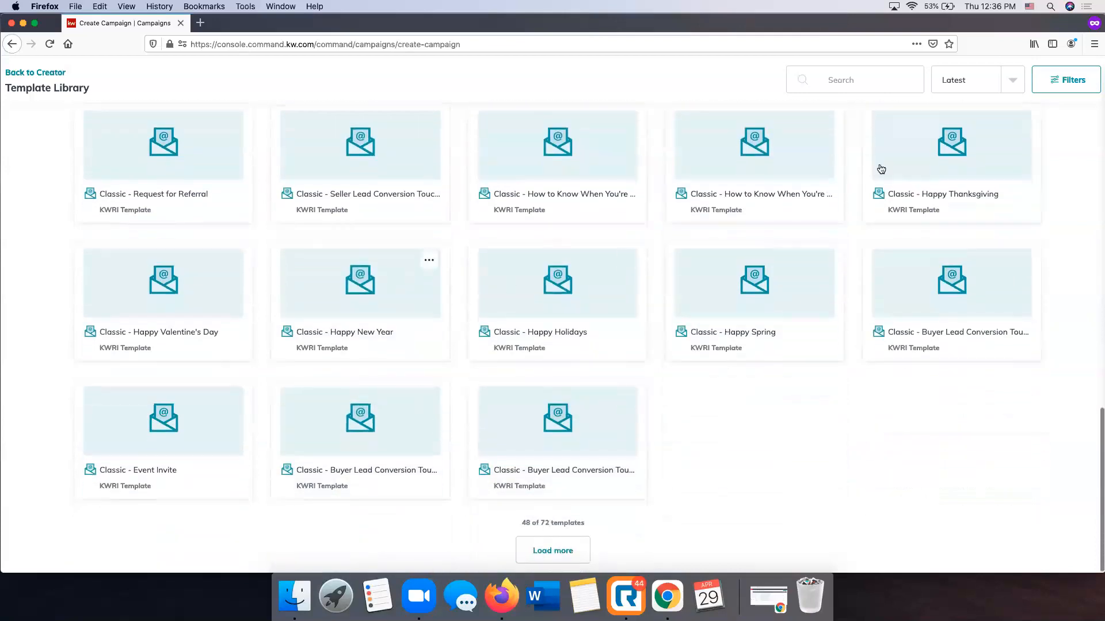
click(542, 550)
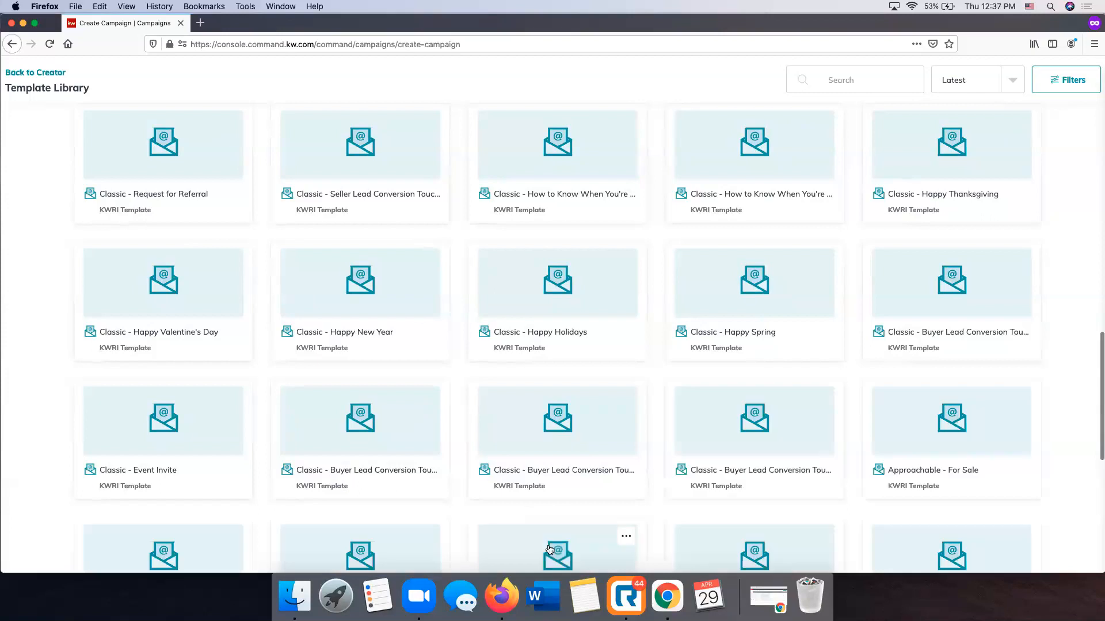
scroll(202, 365, down, 2)
scroll(719, 360, down, 3)
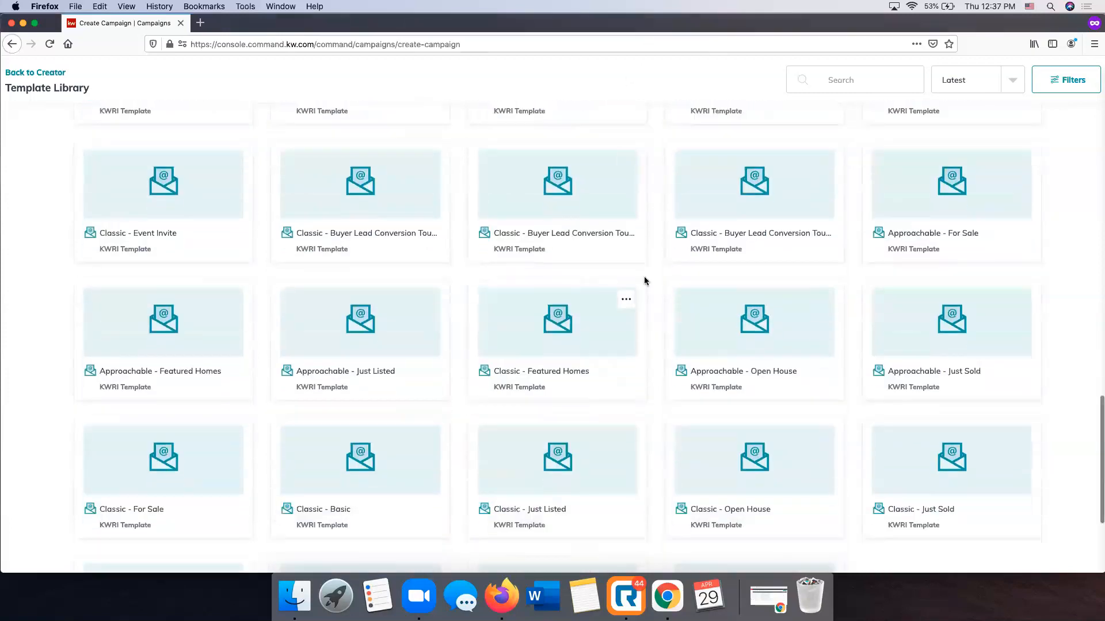
scroll(643, 276, down, 2)
scroll(646, 282, down, 1)
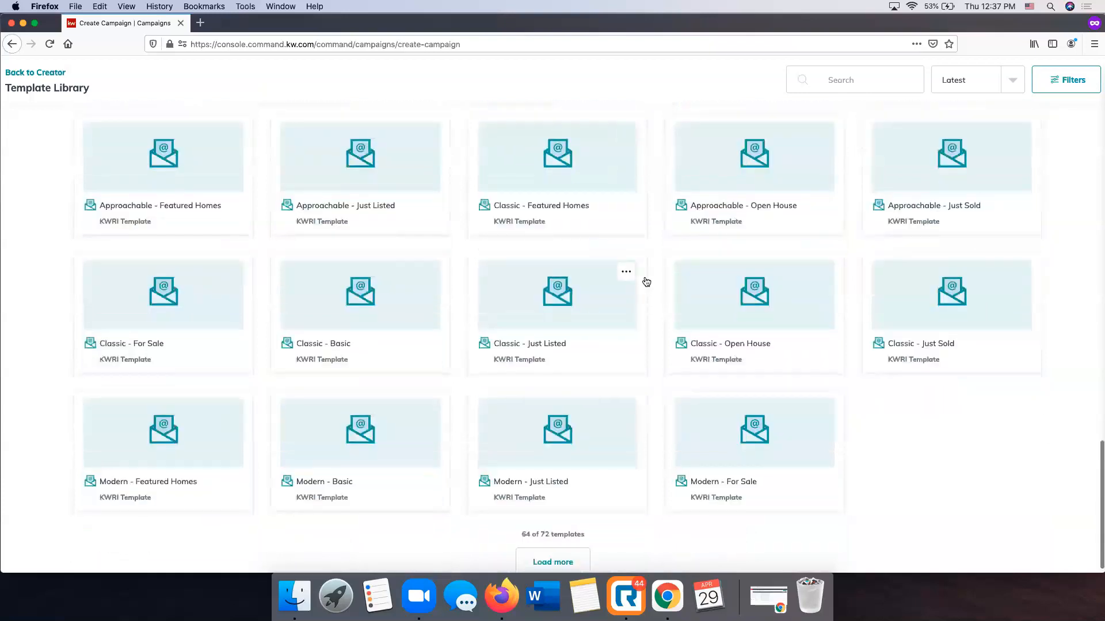
click(179, 287)
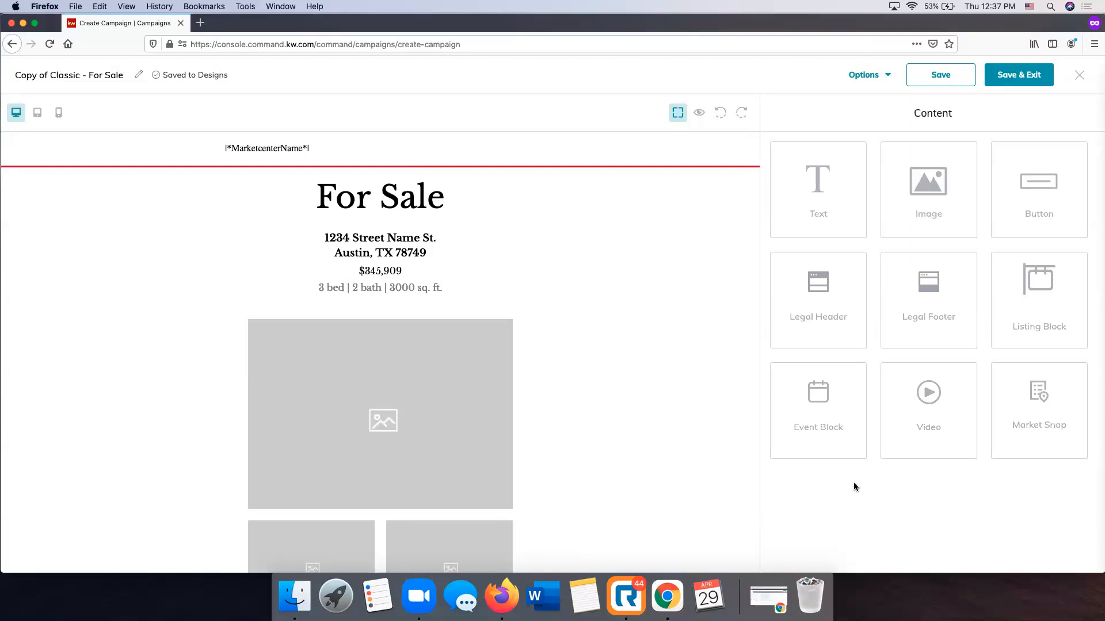
Look over the For Sale email layout, including its header, listing images, agent contact box and legal footer
scroll(682, 442, down, 10)
scroll(682, 446, down, 5)
scroll(683, 447, up, 15)
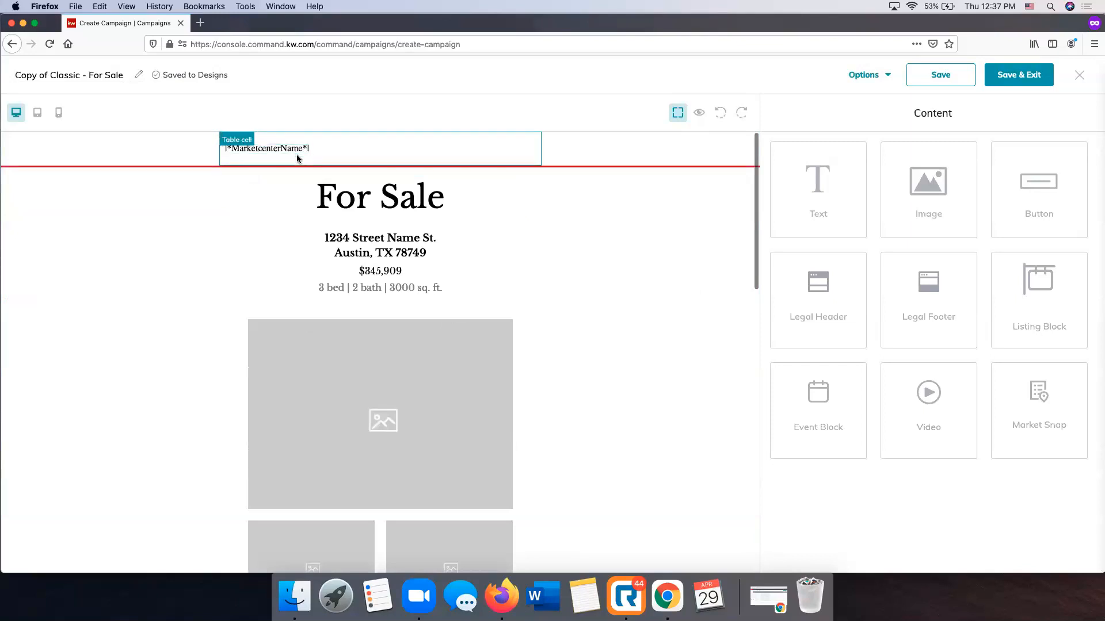
scroll(222, 222, down, 5)
scroll(223, 222, up, 5)
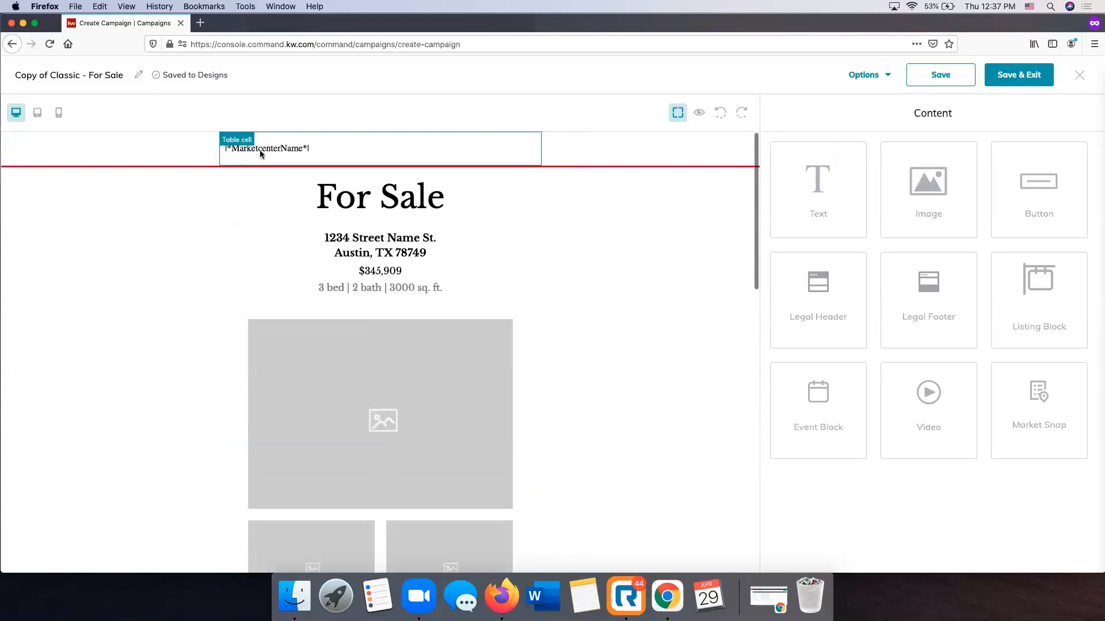
scroll(259, 151, down, 15)
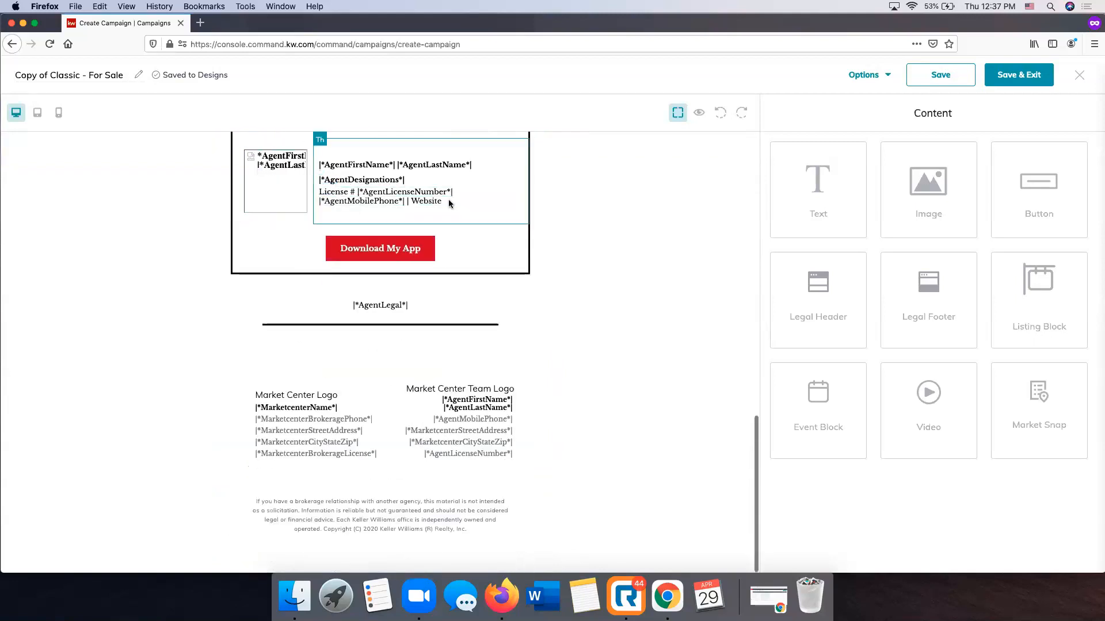
scroll(423, 368, up, 4)
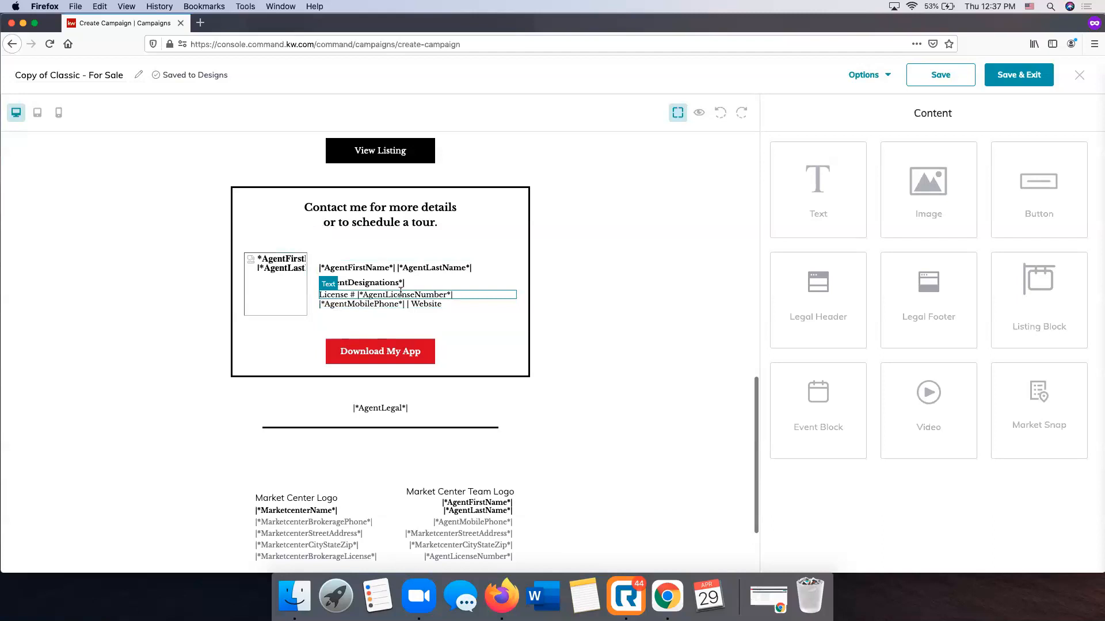
scroll(426, 412, down, 4)
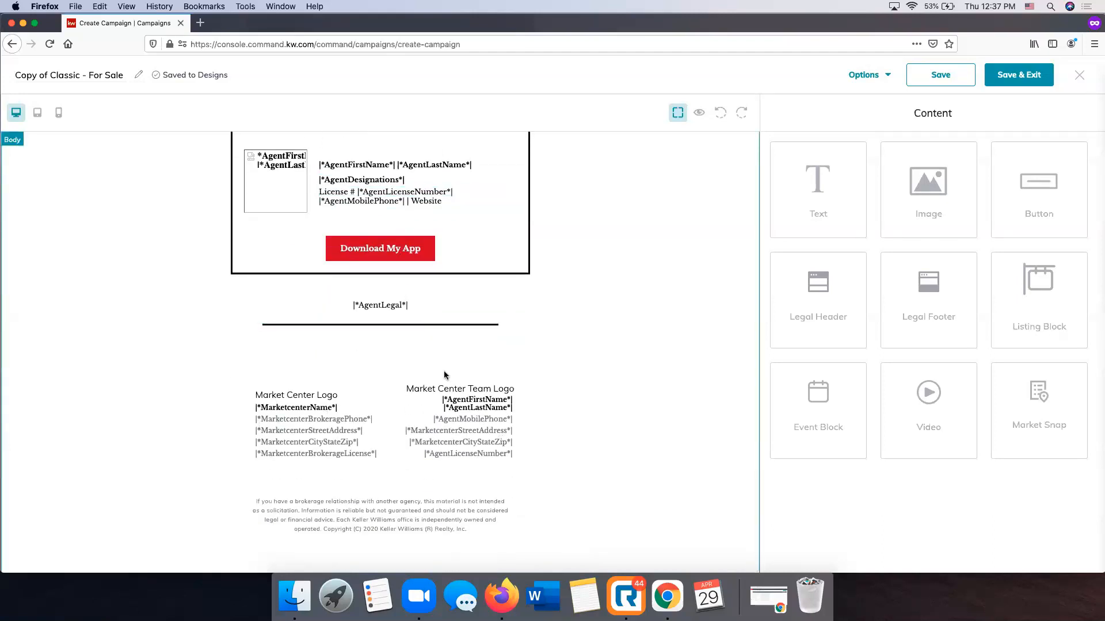
scroll(443, 370, up, 15)
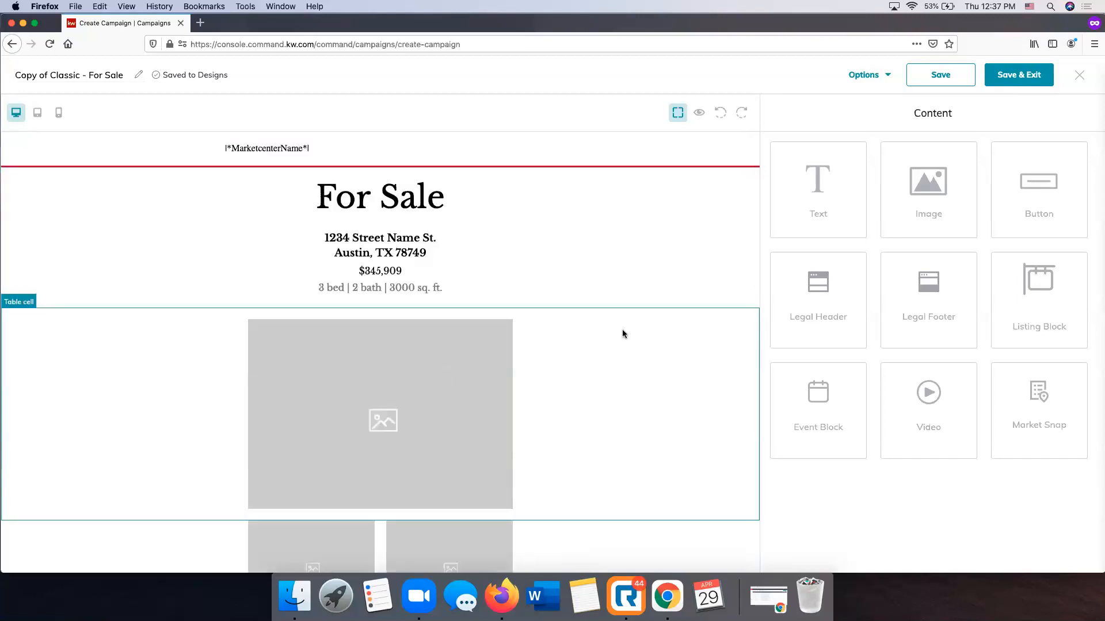
scroll(622, 334, down, 2)
scroll(622, 333, up, 1)
scroll(623, 334, up, 1)
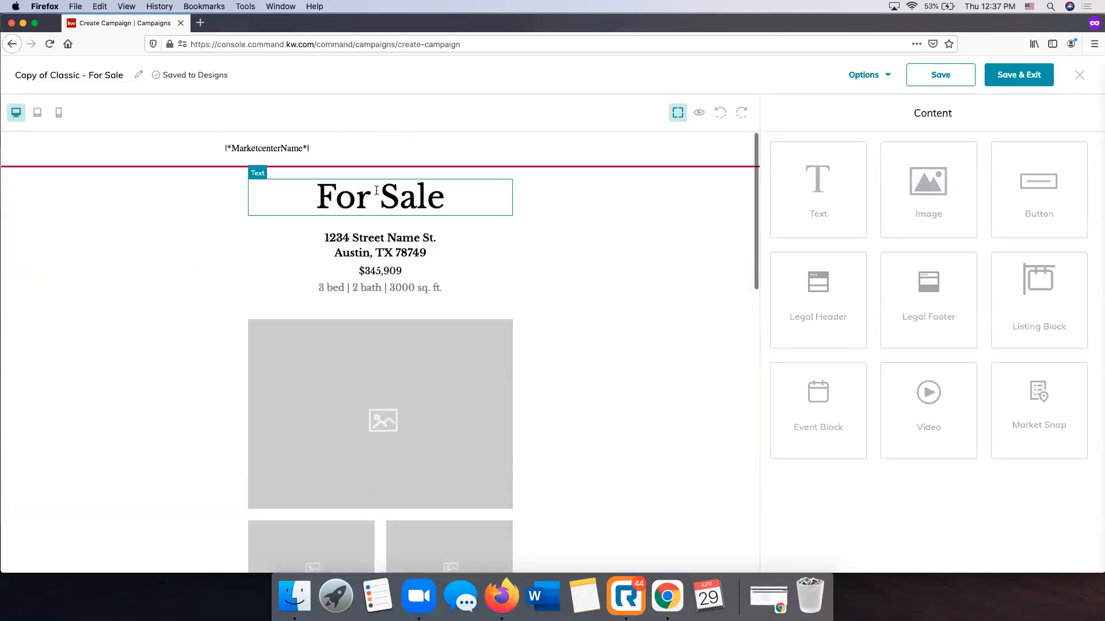
Replace the placeholder address under the For Sale heading with the listing's street address, city, state and ZIP code
click(389, 248)
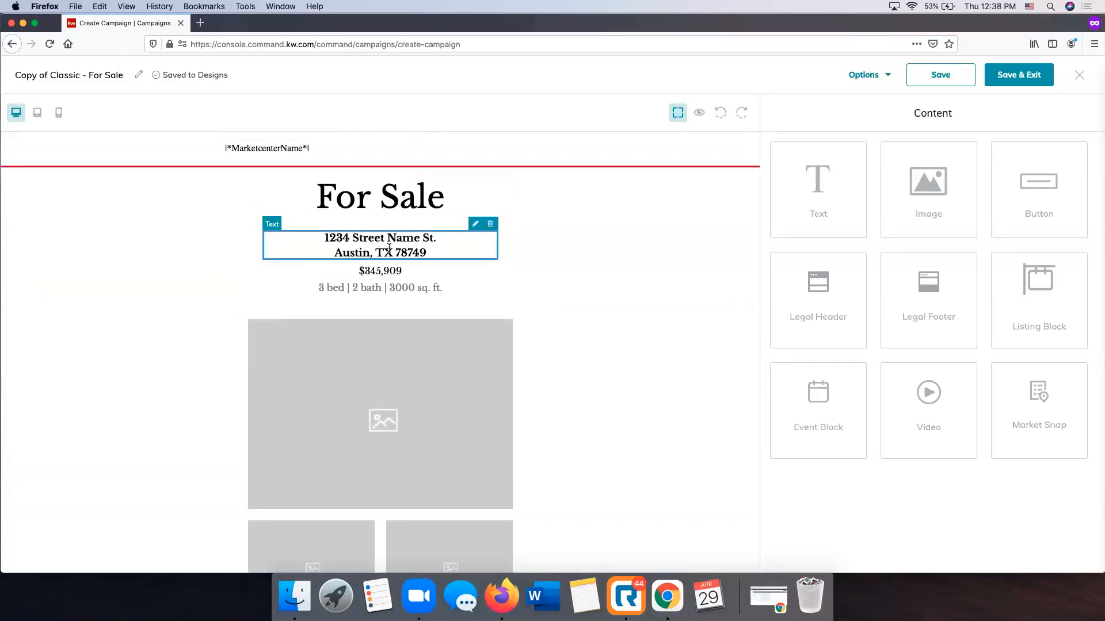
click(476, 226)
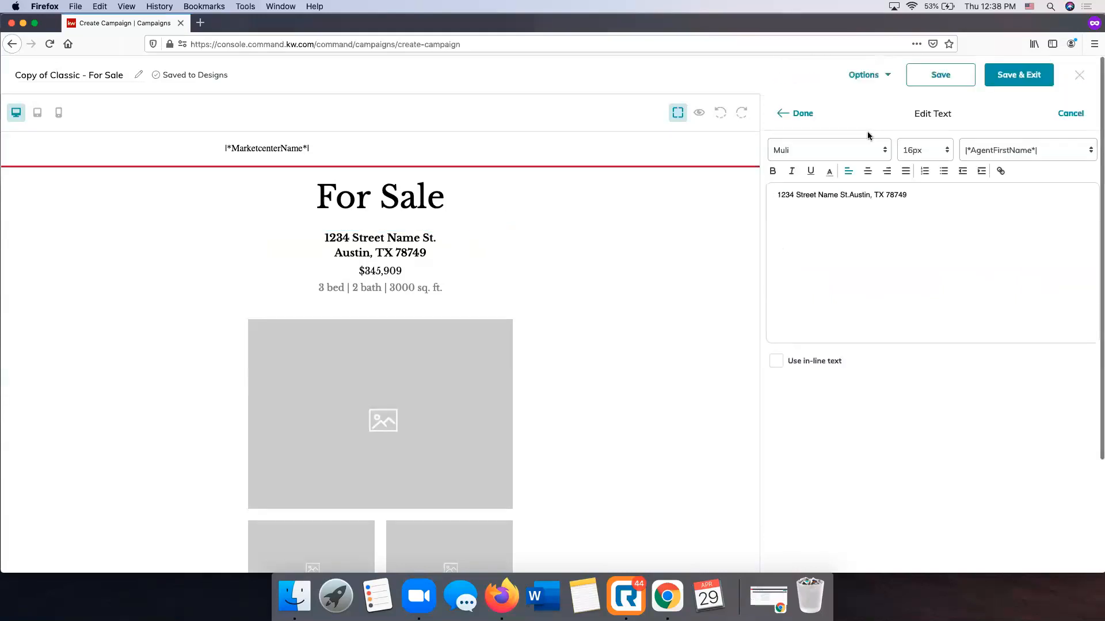
drag(908, 195, 804, 196)
key(BackSpace)
key(BackSpace)
key(BackSpace)
key(BackSpace)
key(BackSpace)
key(BackSpace)
key(BackSpace)
key(BackSpace)
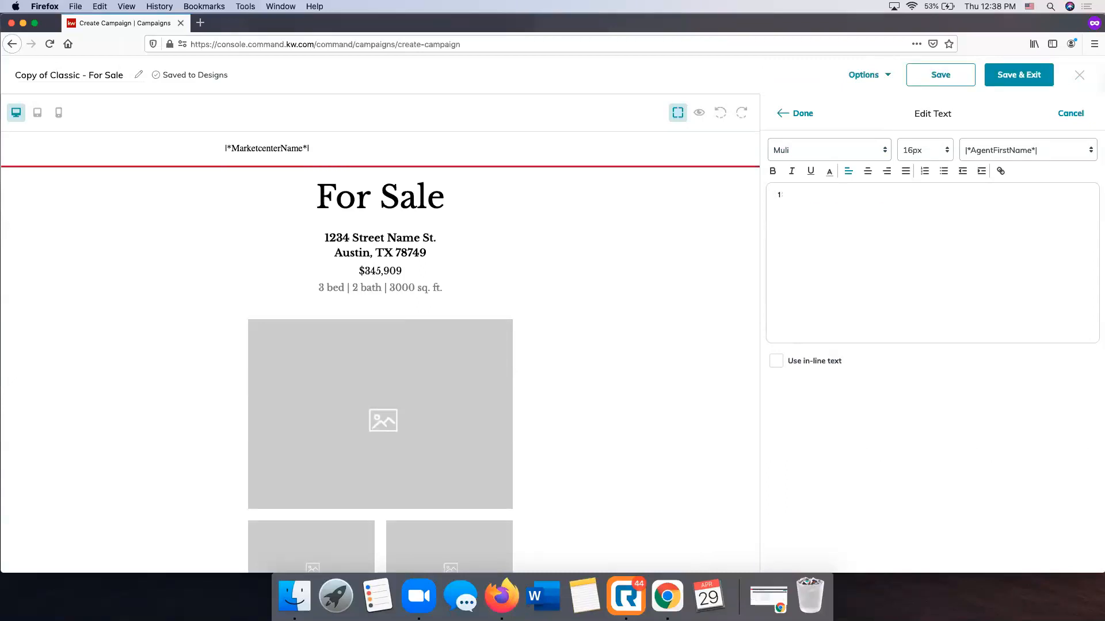
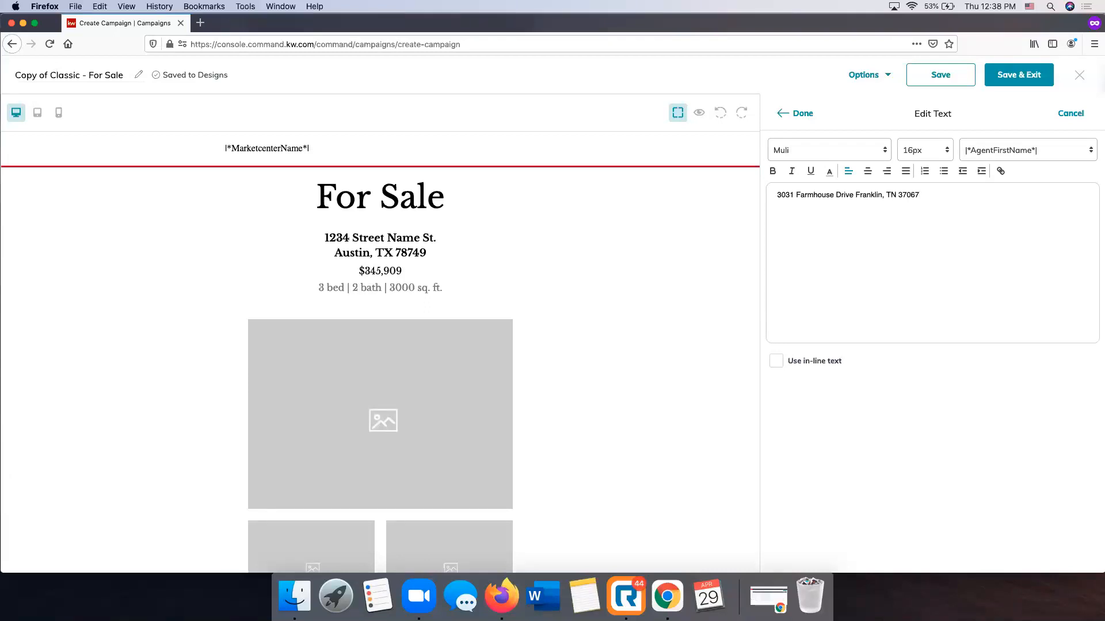
click(798, 115)
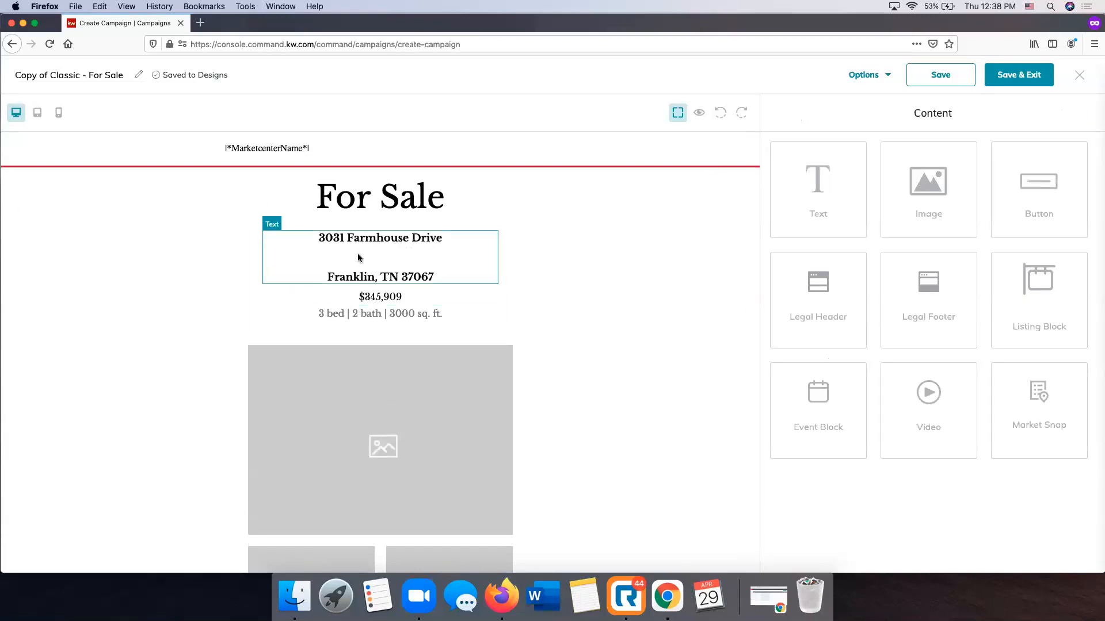
Remove the blank line between the street and city lines of the listing address
click(389, 254)
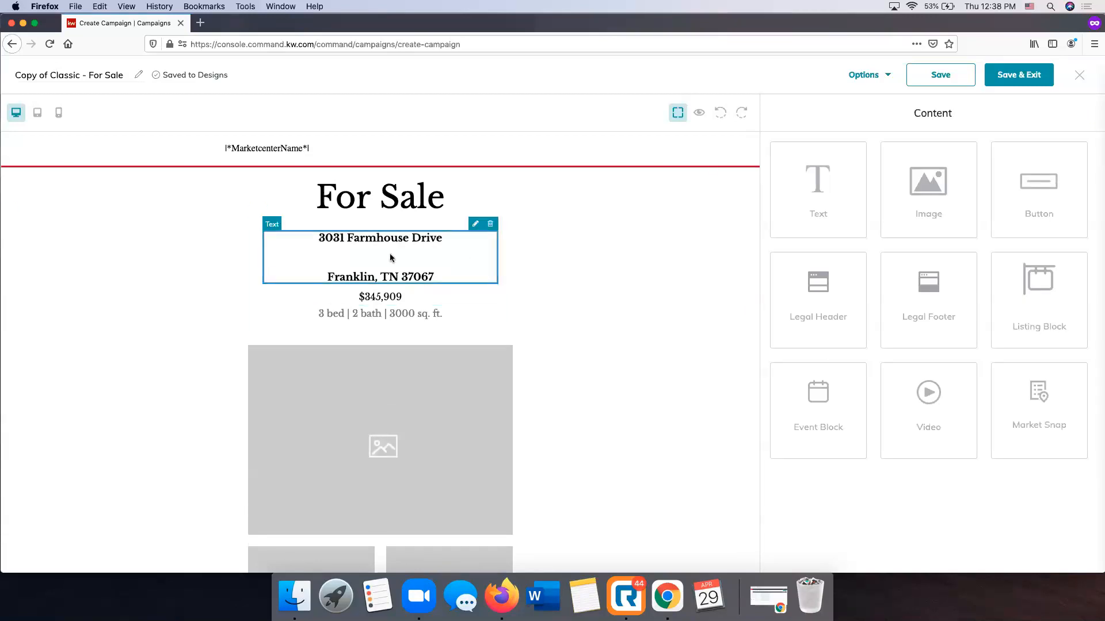
click(475, 226)
click(856, 194)
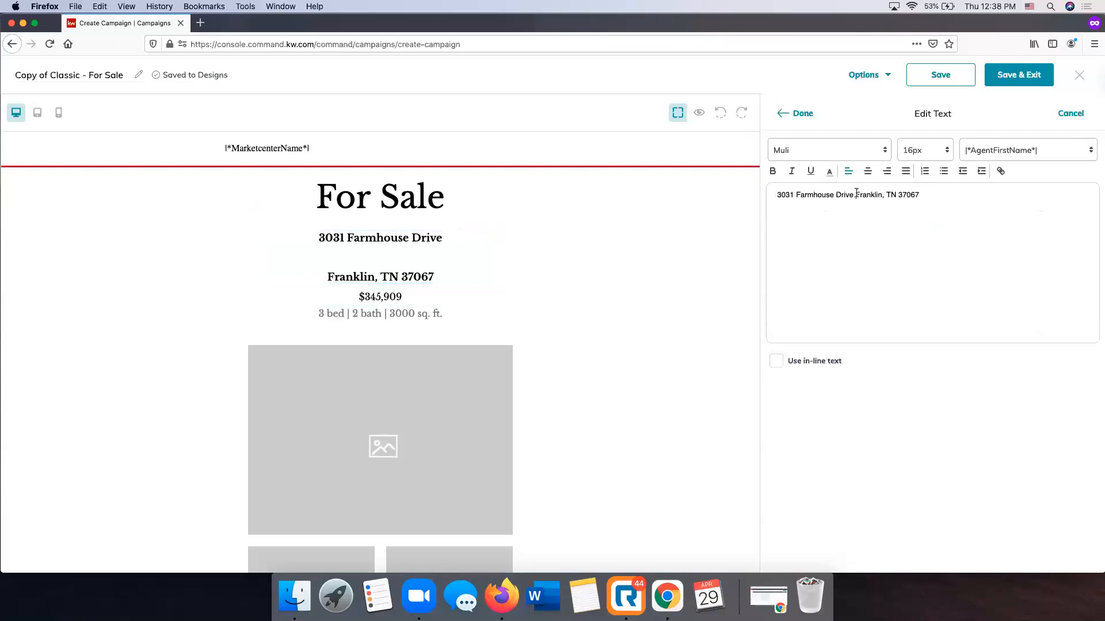
key(BackSpace)
click(797, 121)
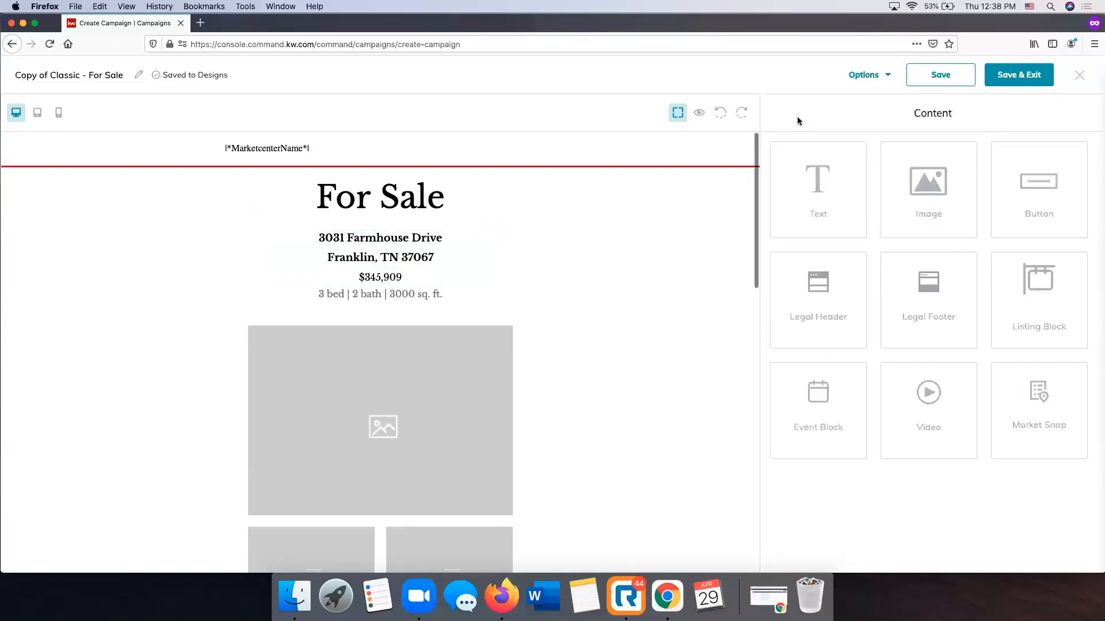
Replace the placeholder price under the listing address with $694,900
click(385, 277)
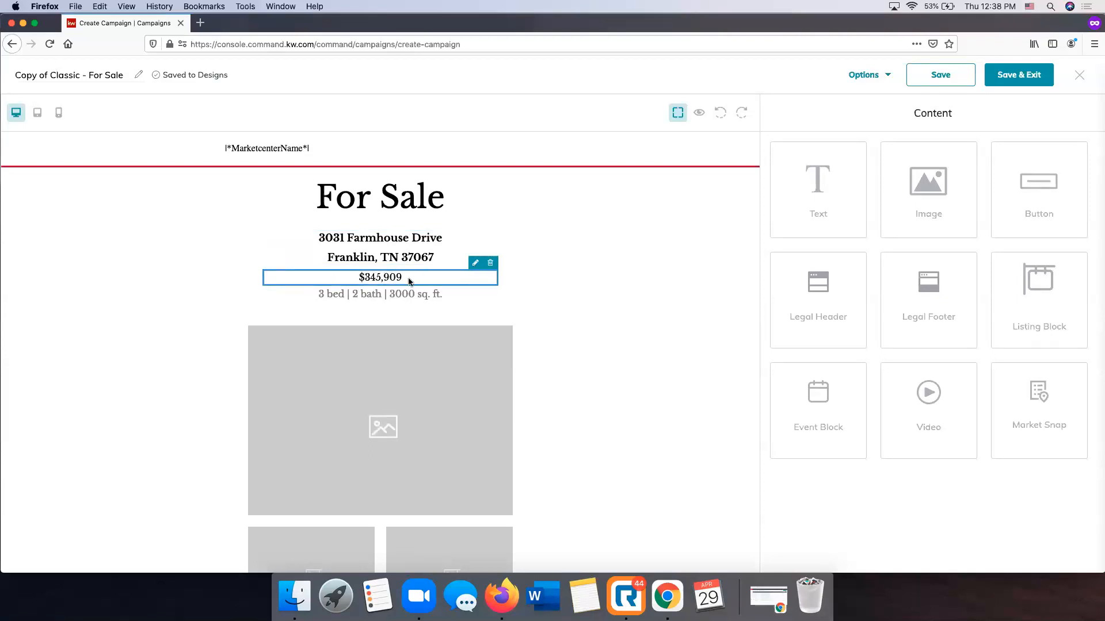
click(476, 262)
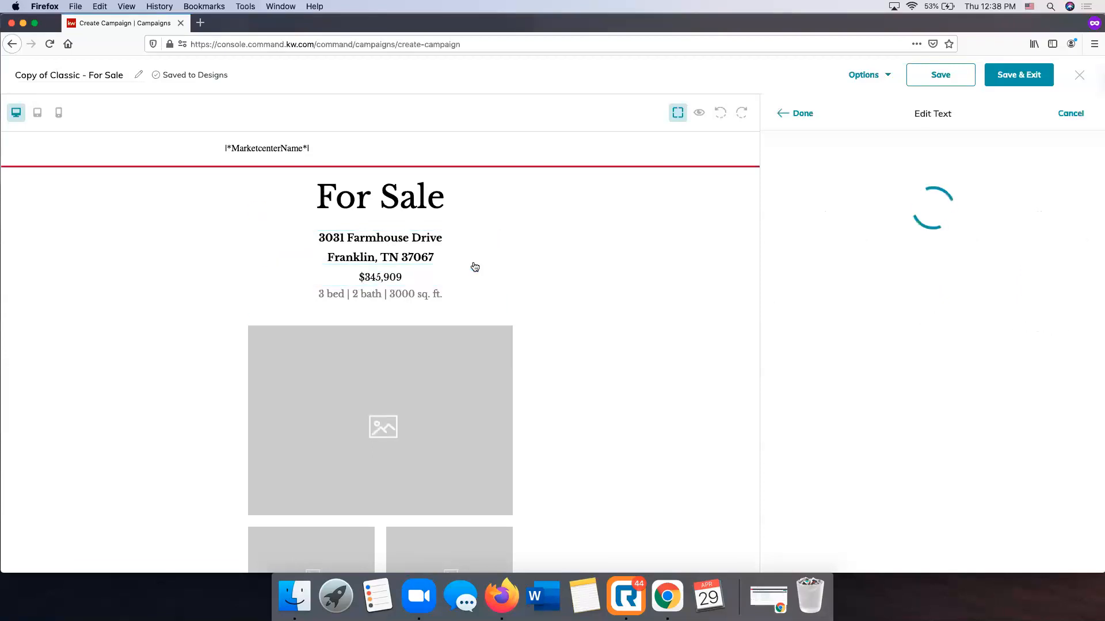
click(846, 195)
key(BackSpace)
key(BackSpace)
key(BackSpace)
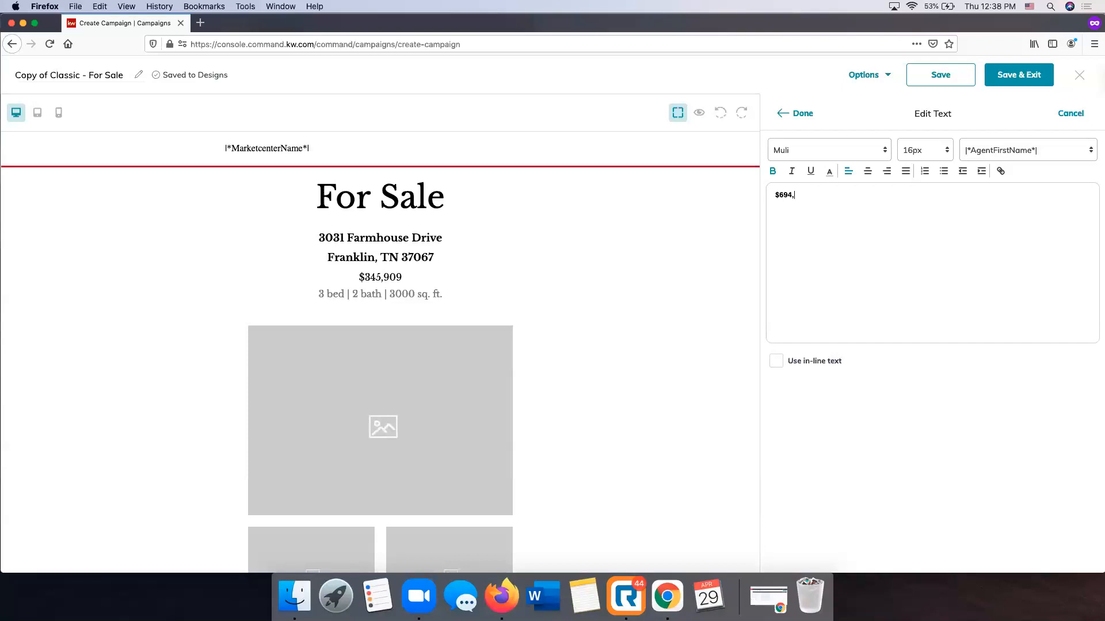
click(873, 148)
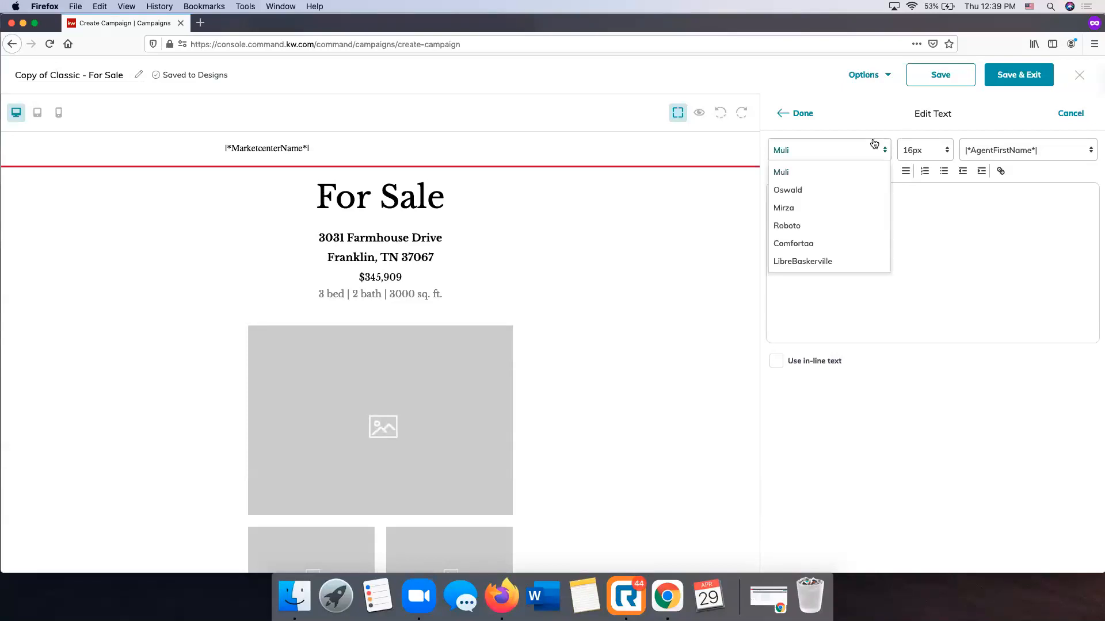
scroll(858, 144, down, 1)
click(886, 123)
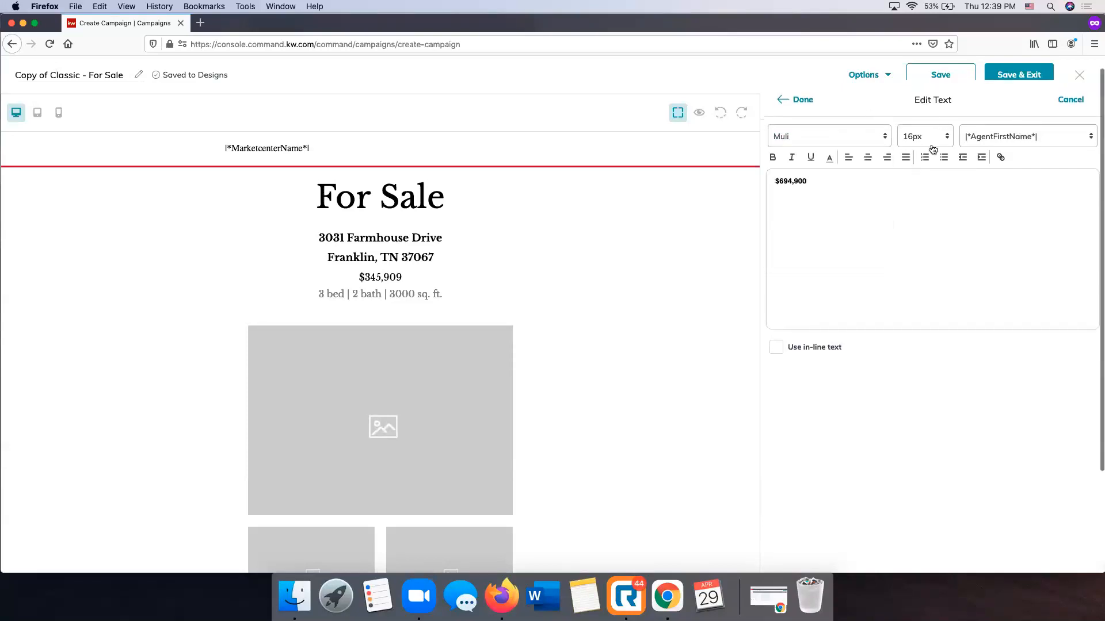
scroll(914, 219, up, 1)
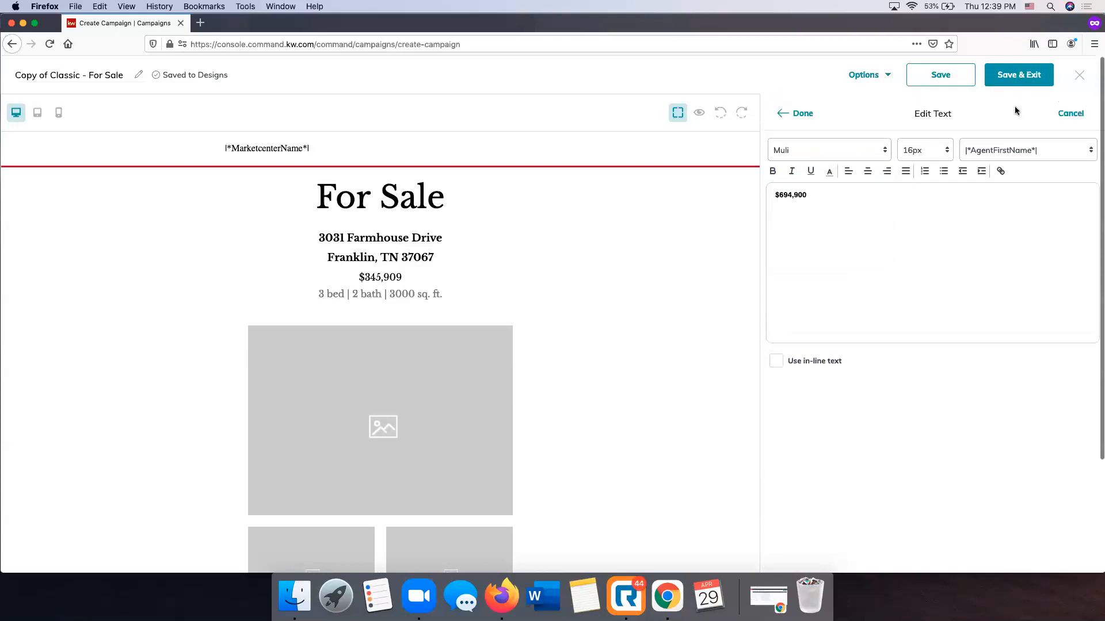
click(798, 117)
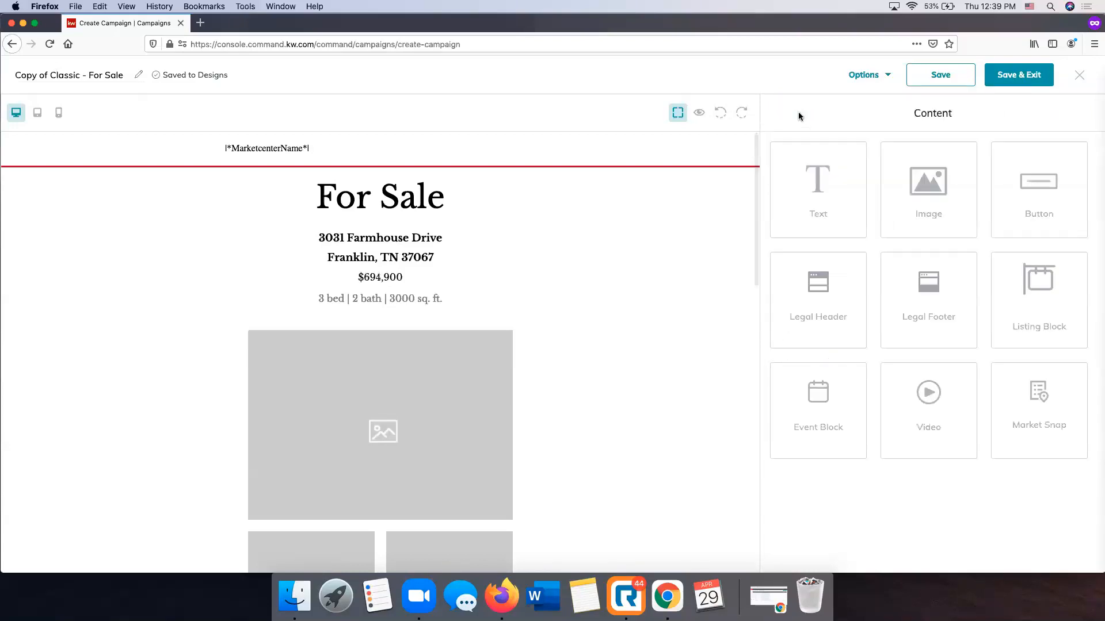
Change the property details line under the price to 4 bed | 3 bath | 2796 sq. ft
click(367, 298)
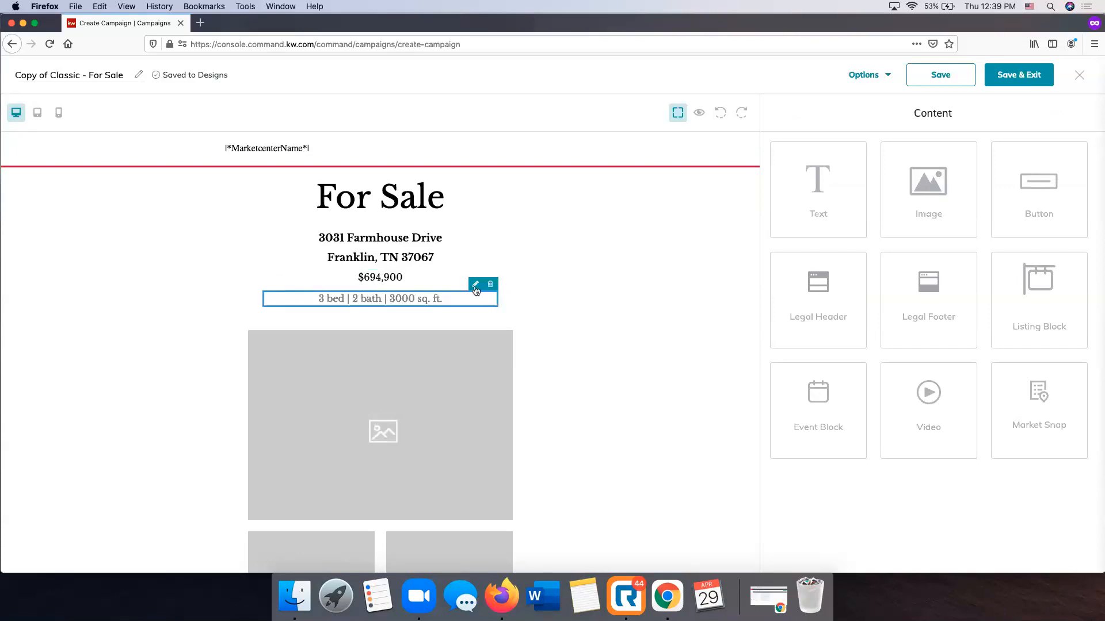
click(473, 292)
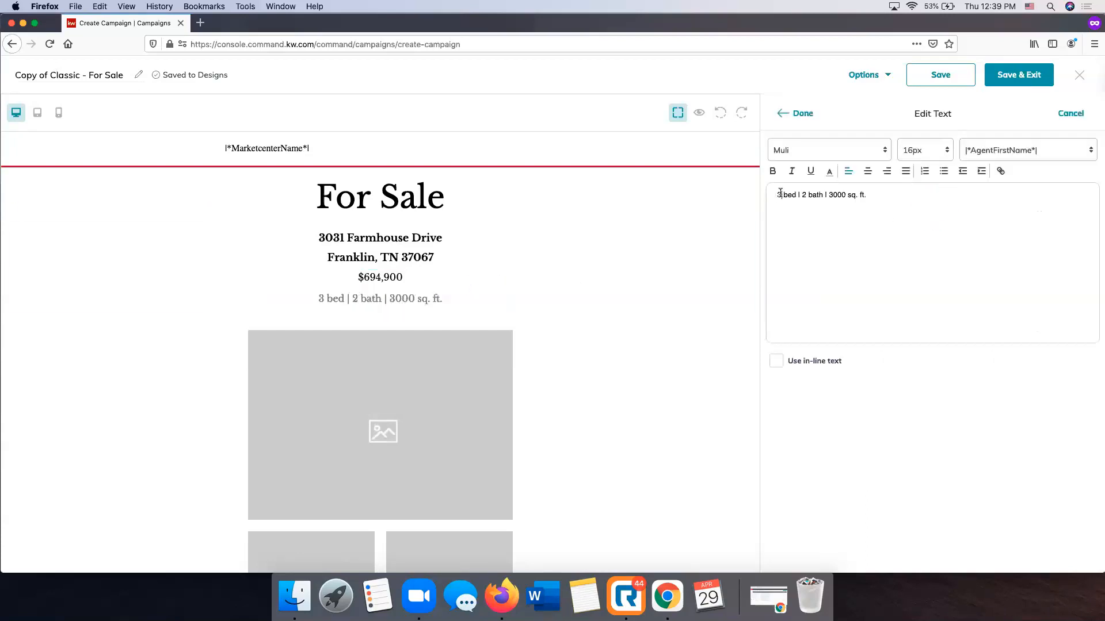
key(BackSpace)
text(4)
key(BackSpace)
text(3)
key(BackSpace)
key(BackSpace)
key(BackSpace)
key(BackSpace)
text(2796)
click(794, 115)
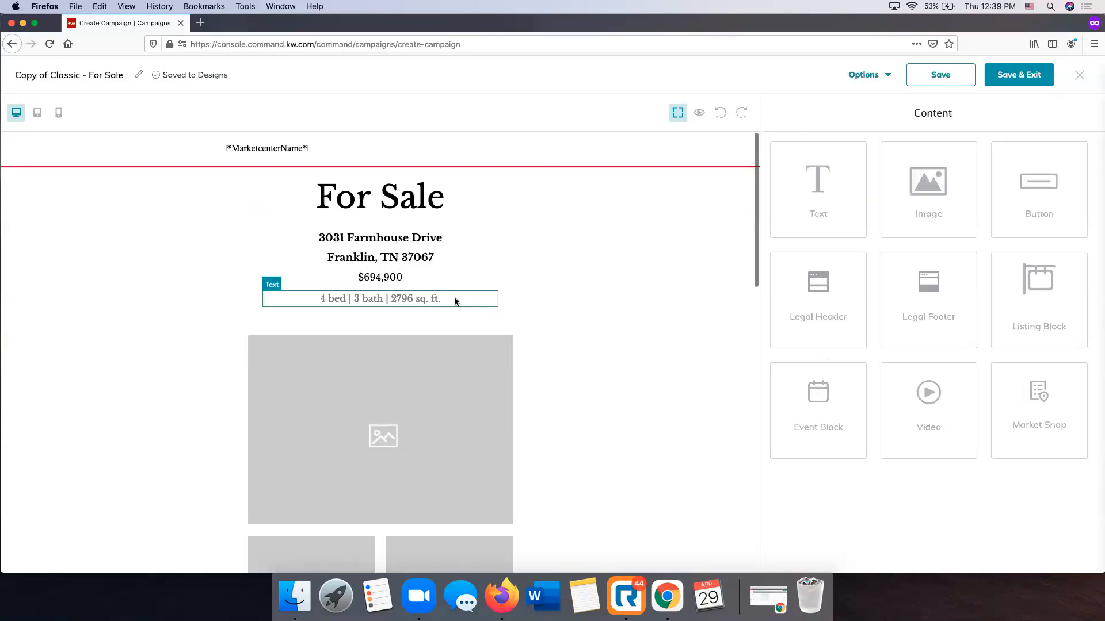
Open the large placeholder image below the property details for replacement and check the option for adding images
scroll(541, 391, down, 3)
scroll(547, 389, down, 2)
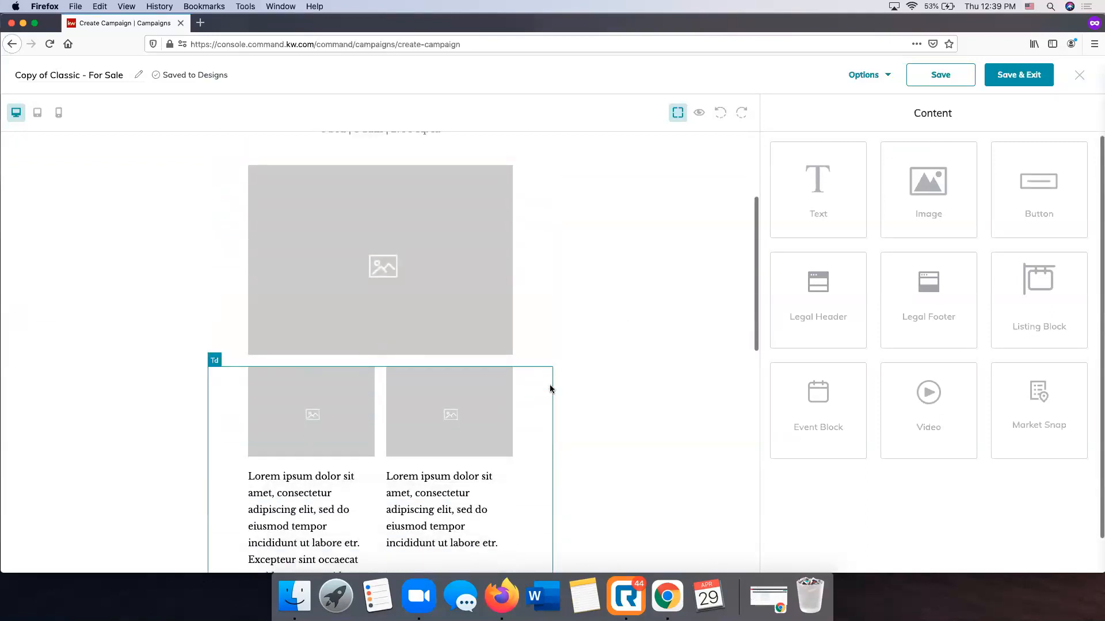
scroll(518, 383, up, 1)
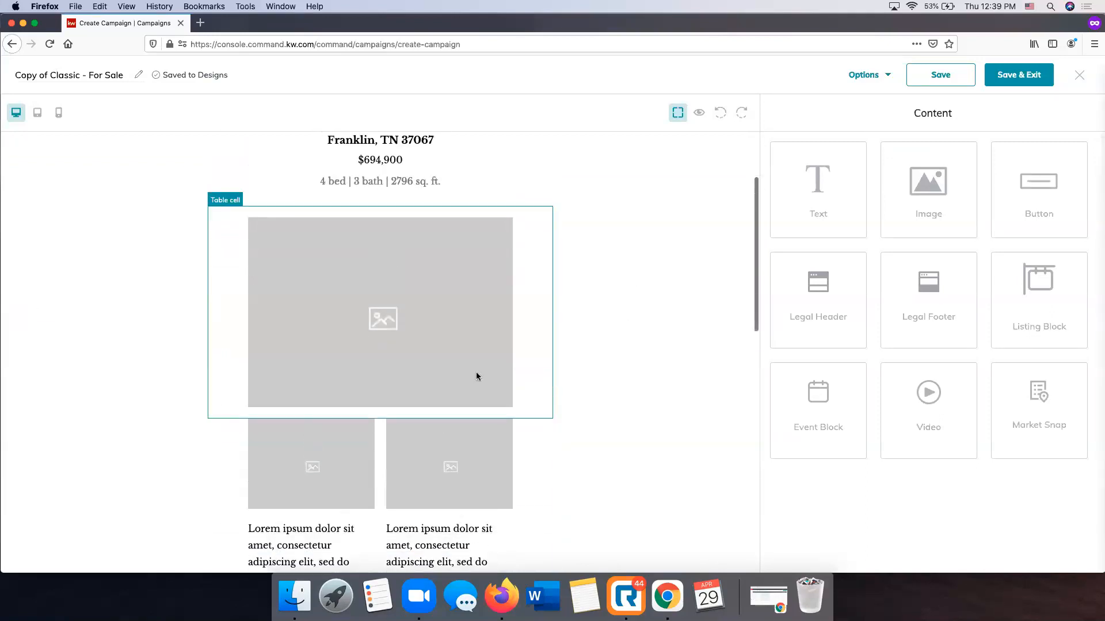
click(381, 320)
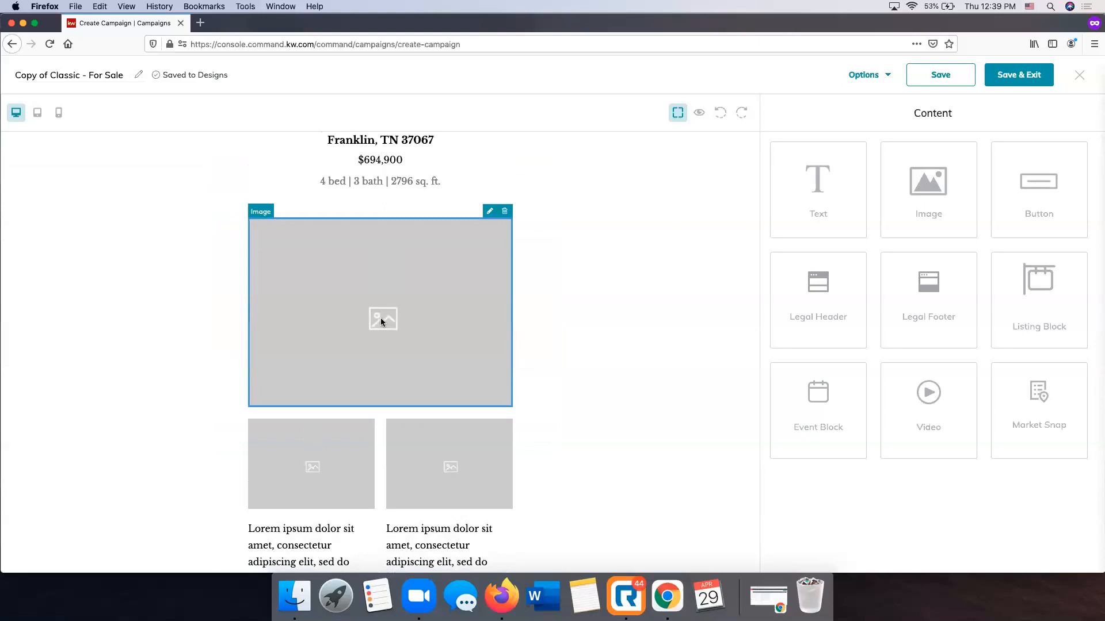
click(489, 214)
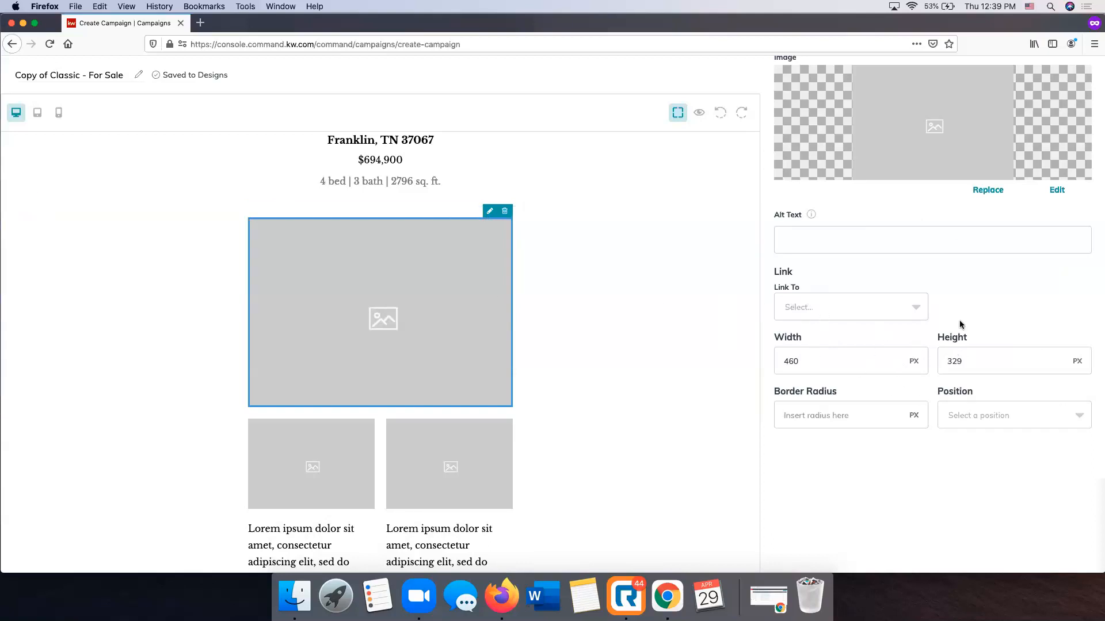
scroll(958, 325, up, 3)
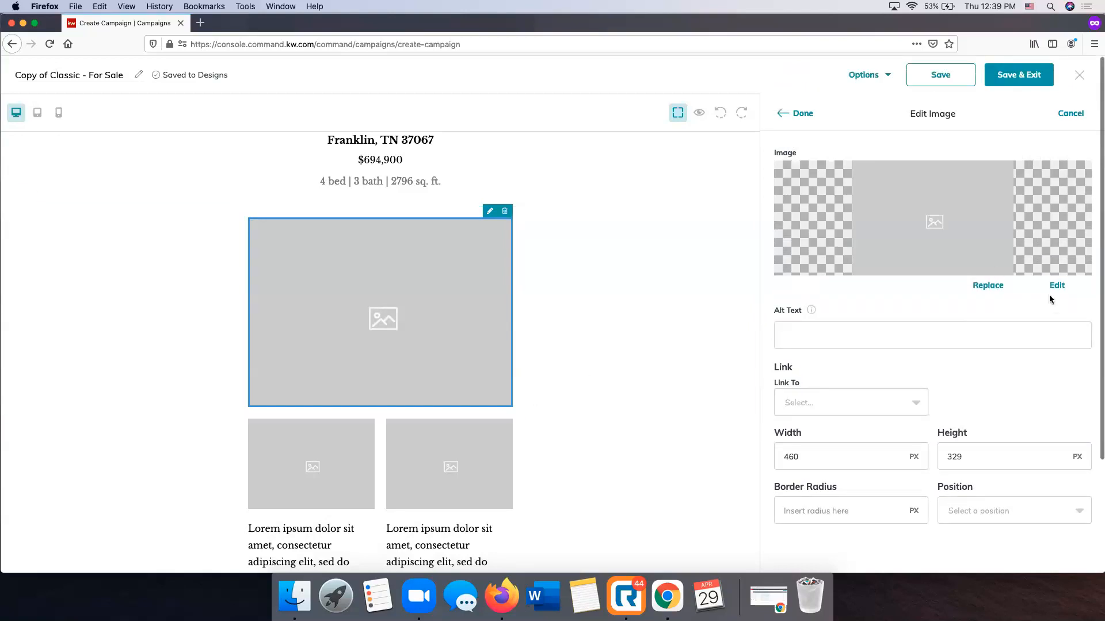
click(982, 287)
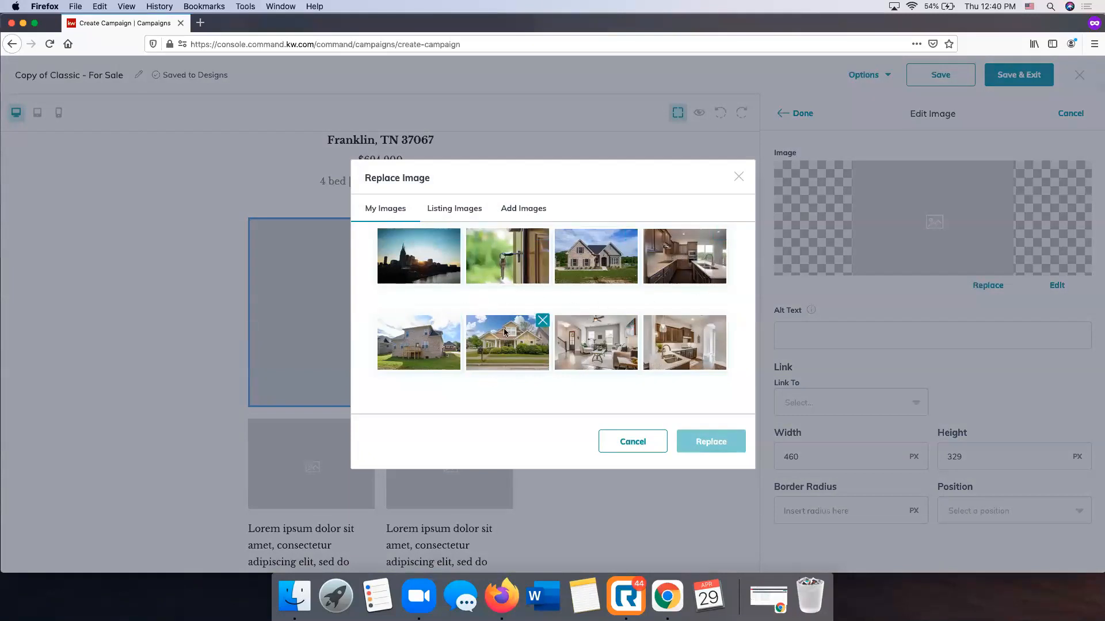
click(520, 211)
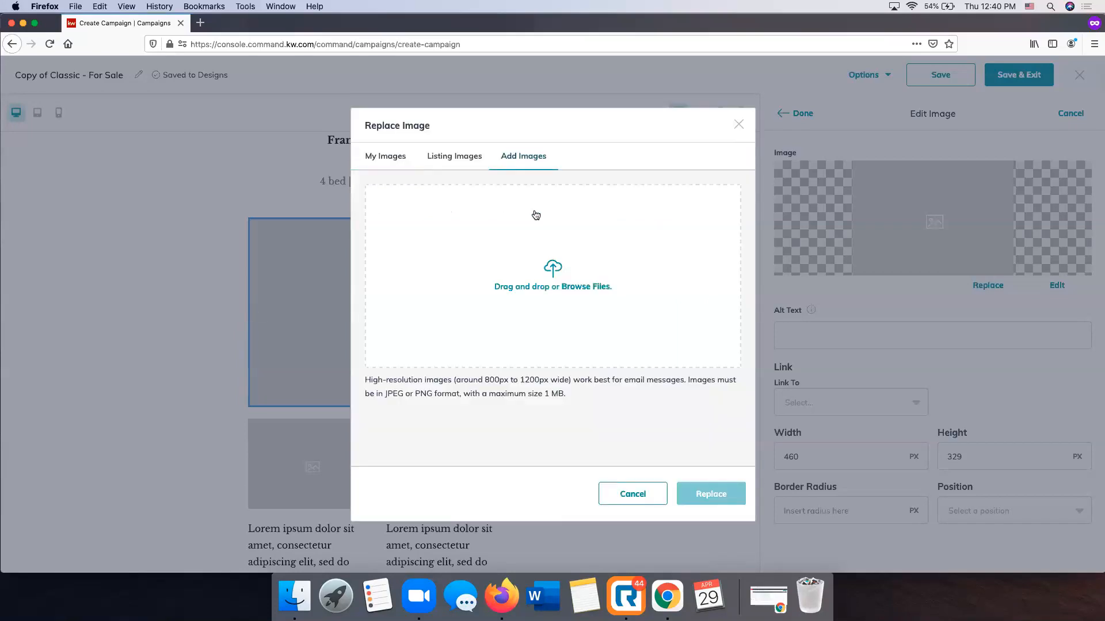
Search the listing images by street address and replace the large placeholder with the first front exterior photo from the Franklin listing with 36 photos
click(471, 157)
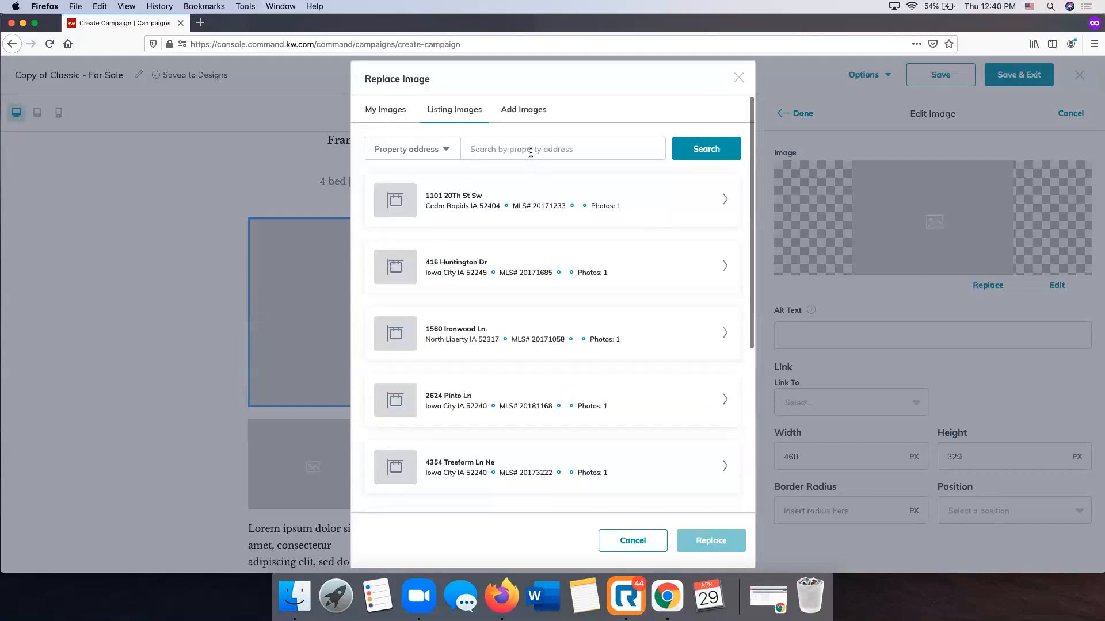
click(530, 151)
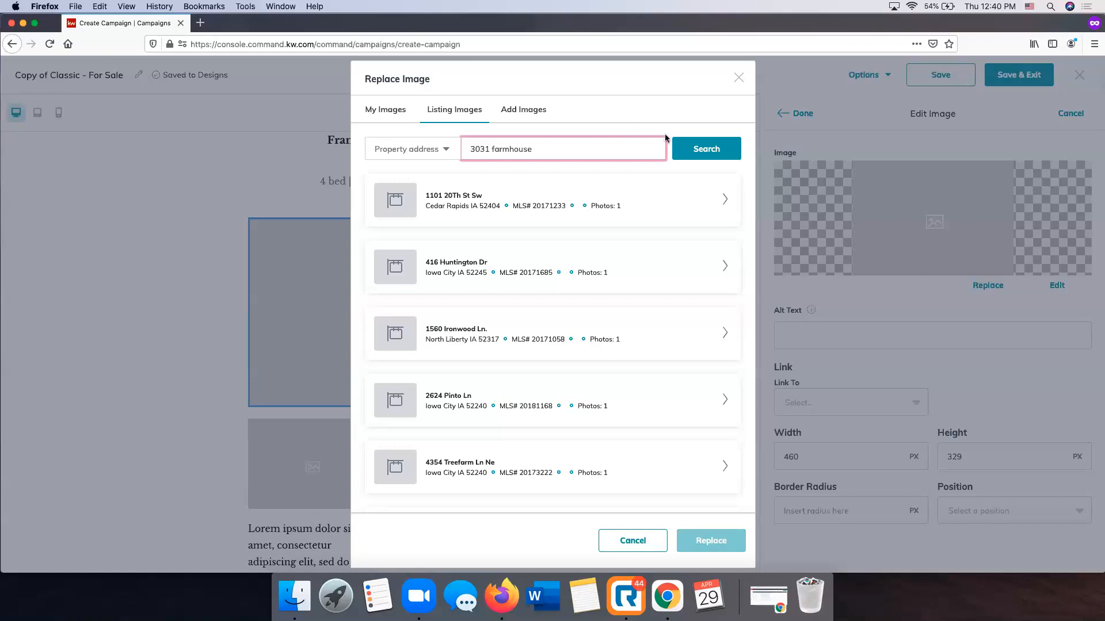
click(719, 148)
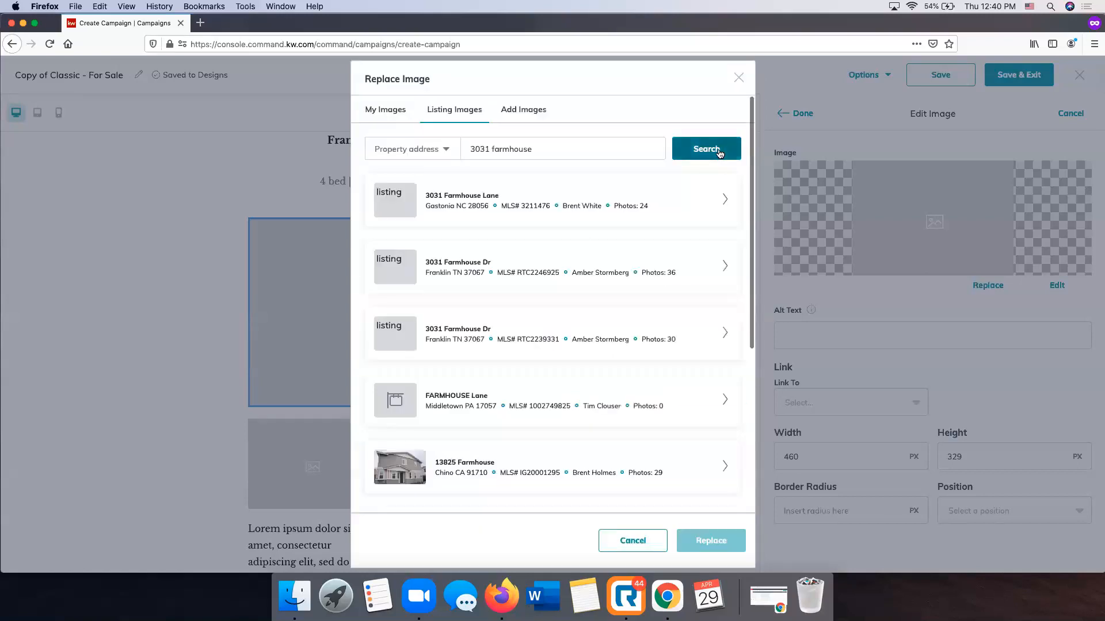
click(726, 266)
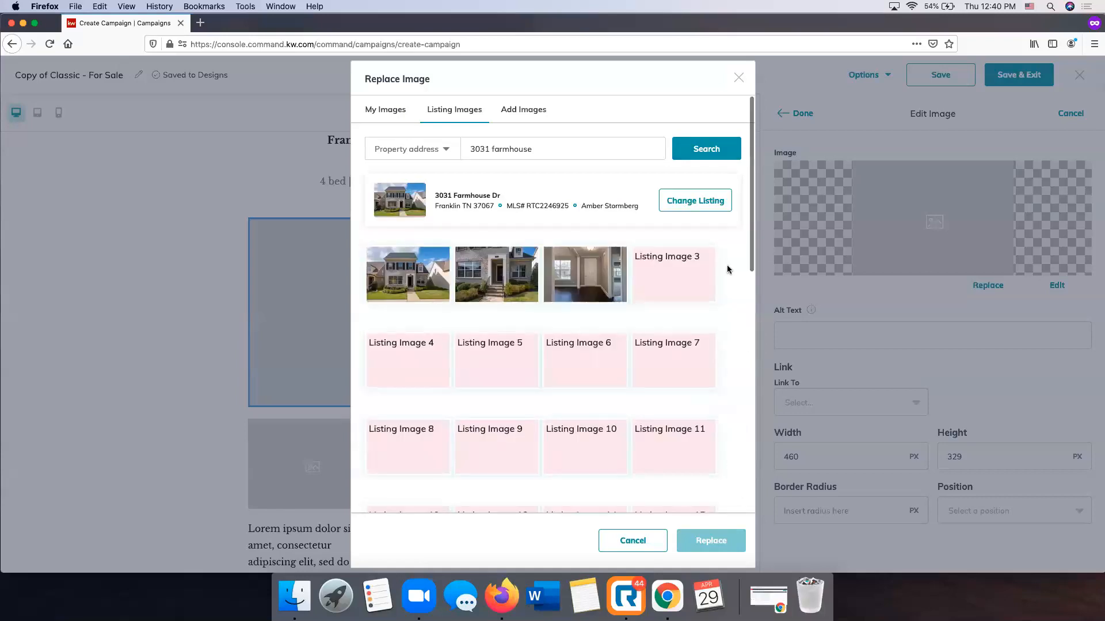
click(411, 269)
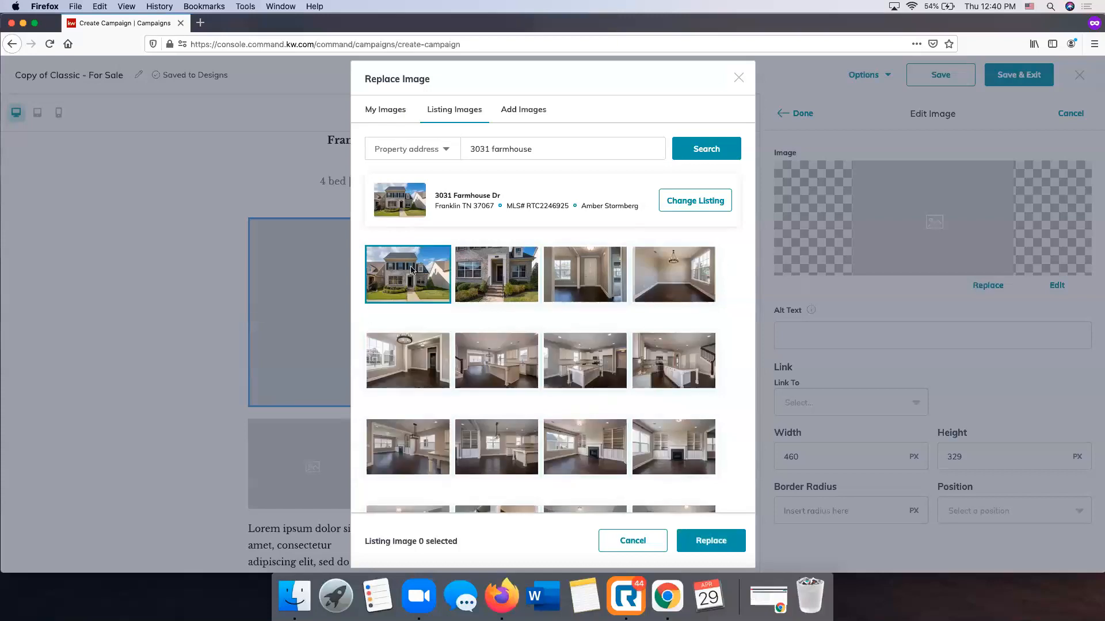
click(727, 538)
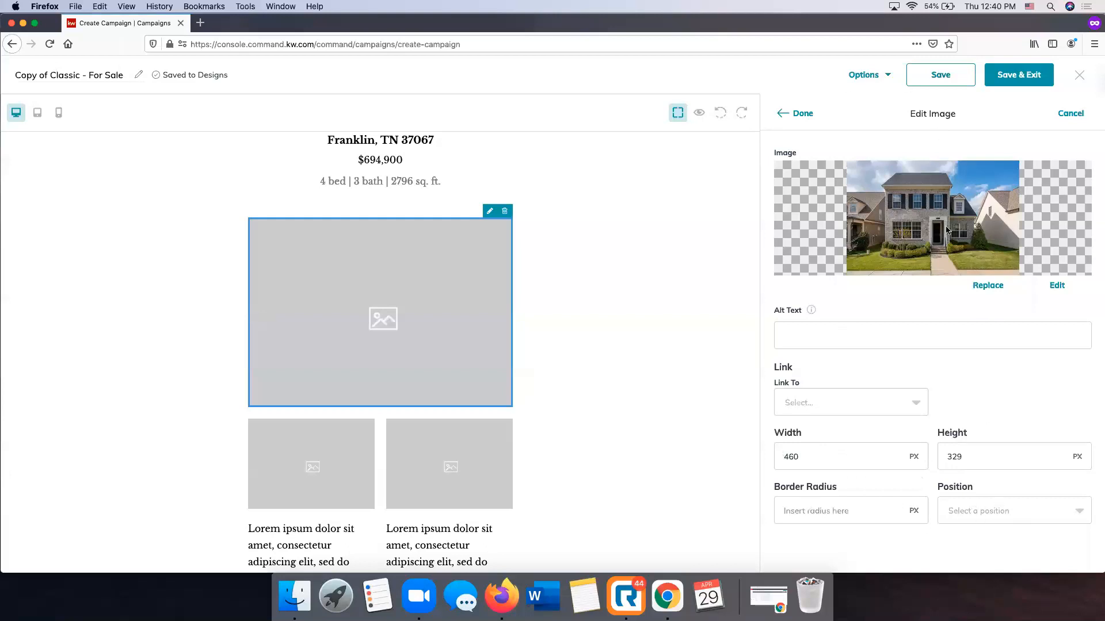
click(804, 113)
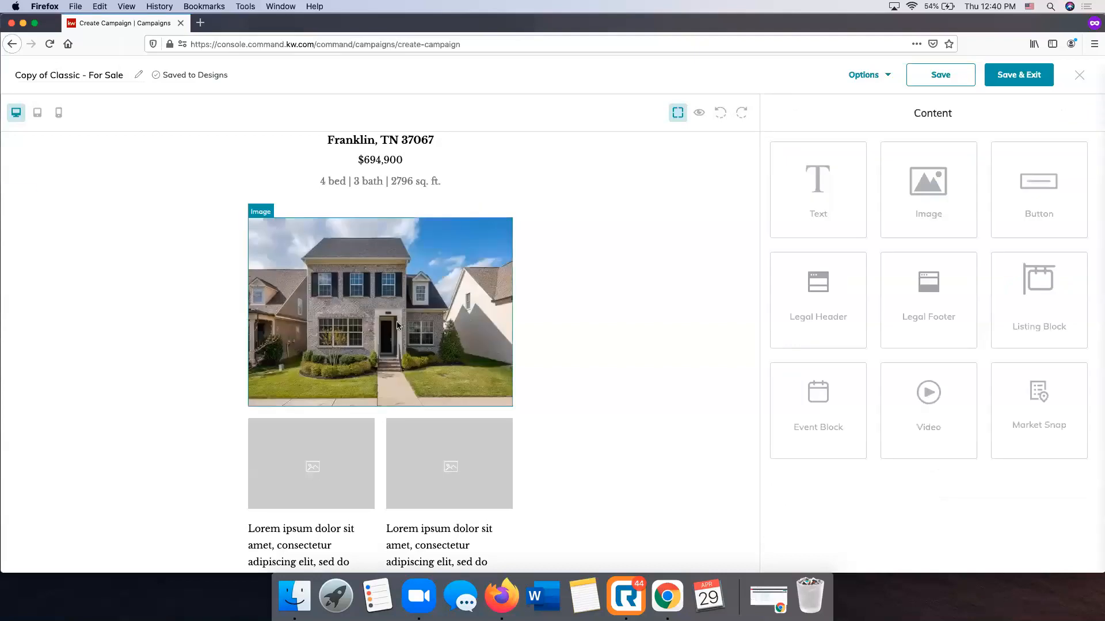
Open the left small placeholder image below the house photo for replacement with a listing image
scroll(345, 322, down, 3)
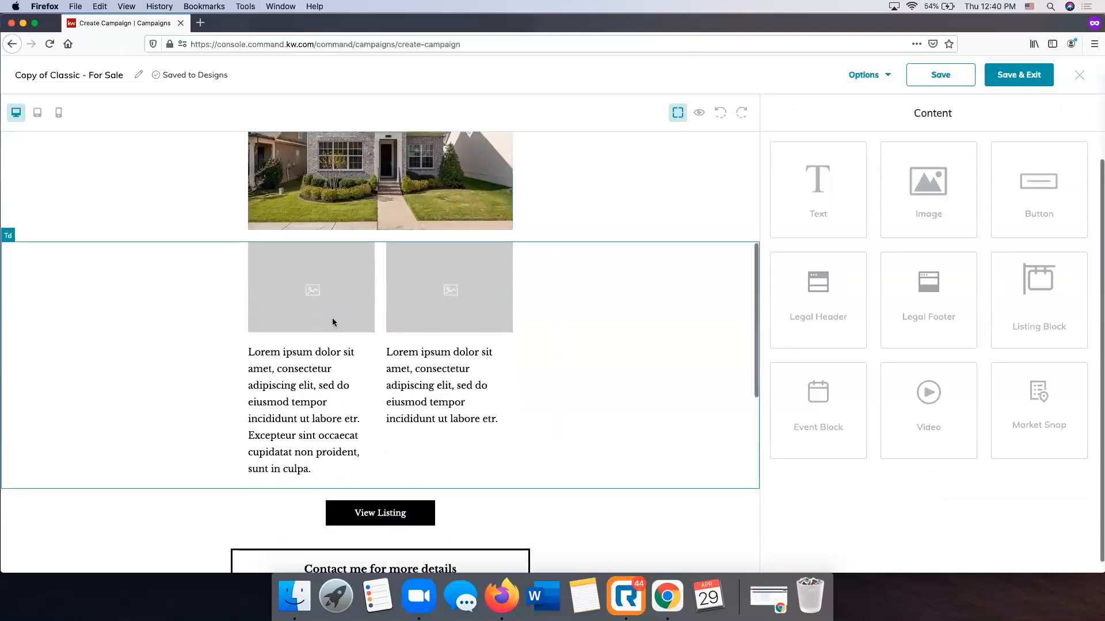
scroll(313, 299, up, 1)
click(310, 294)
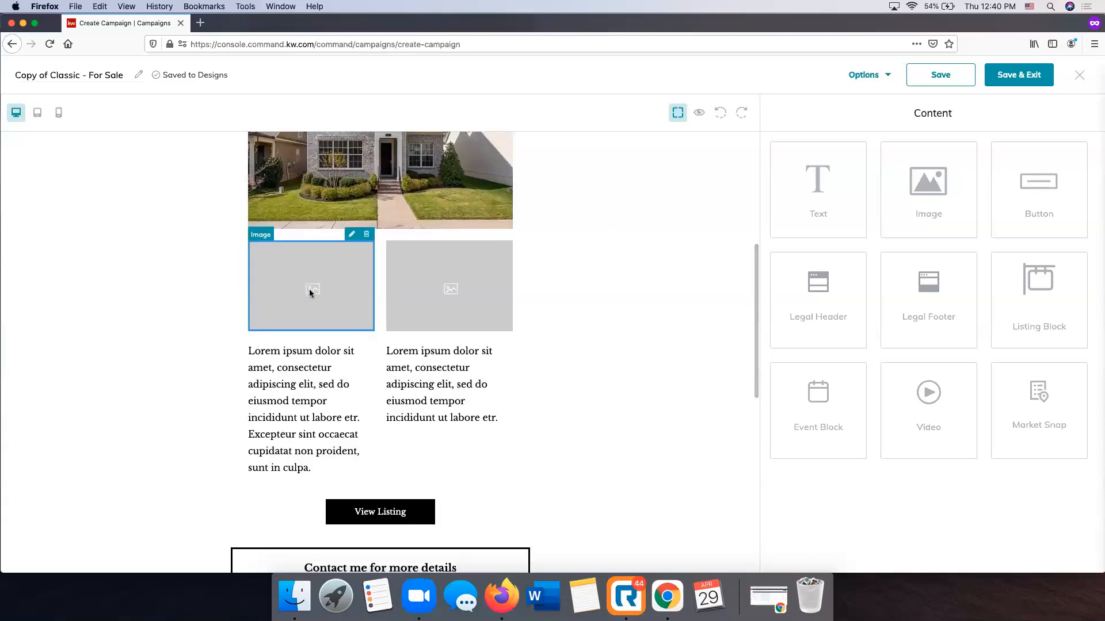
click(351, 234)
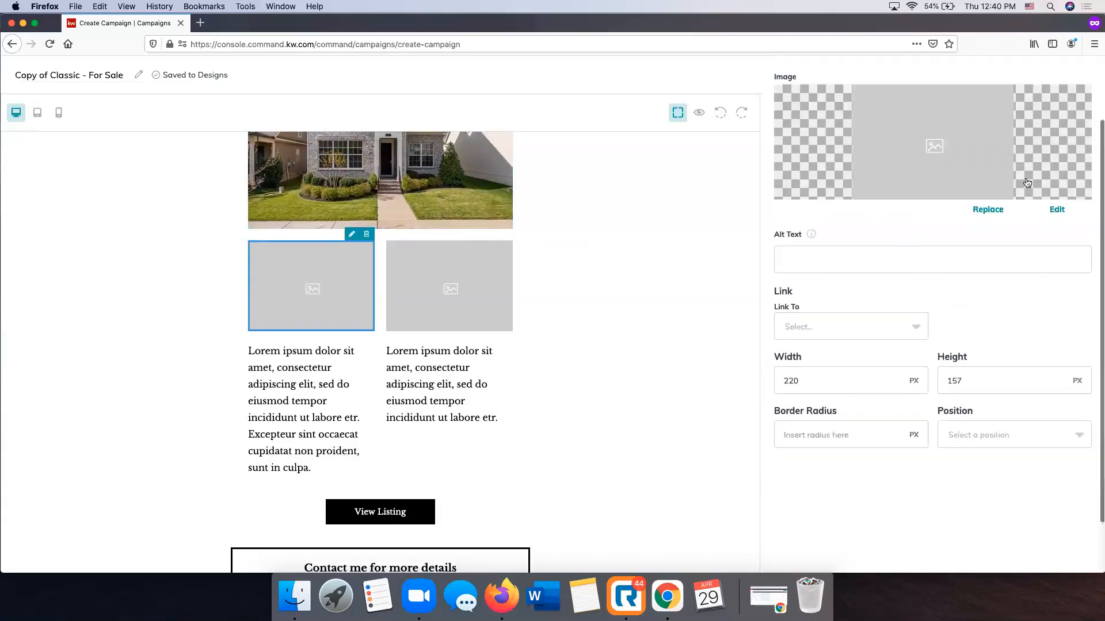
click(998, 276)
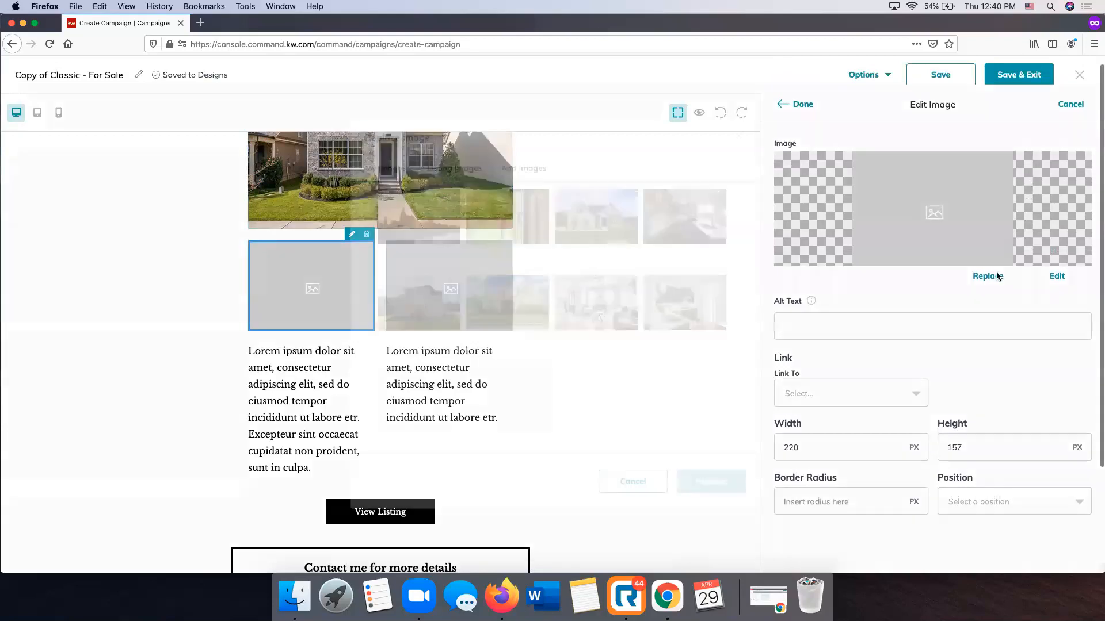
click(448, 210)
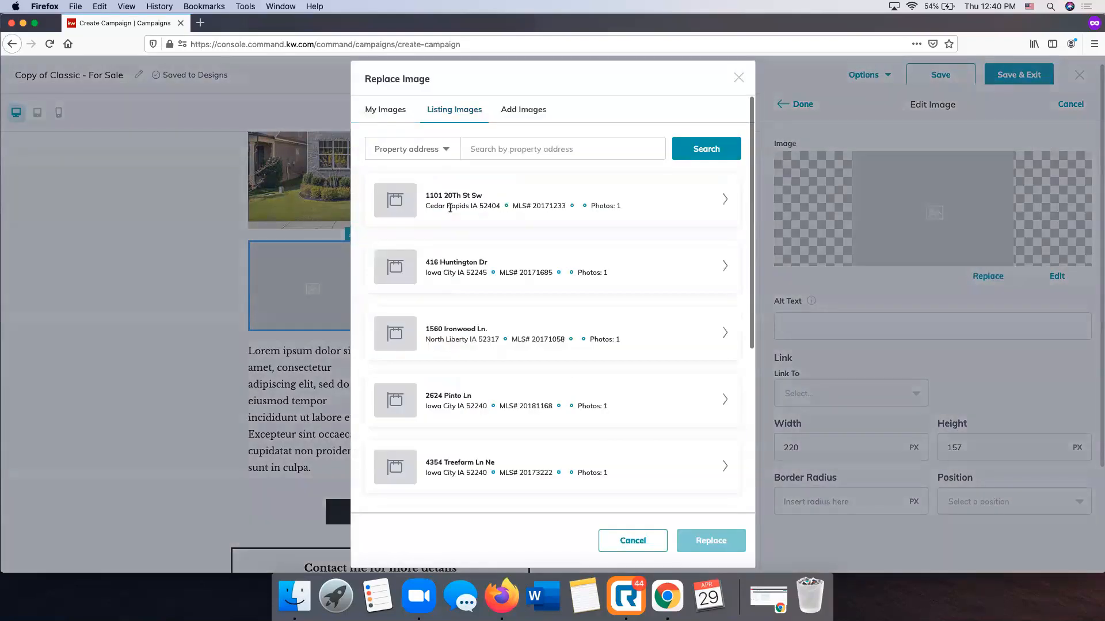
Find the Franklin listing with 36 photos by street address and use its white kitchen island photo for the left small image
click(505, 149)
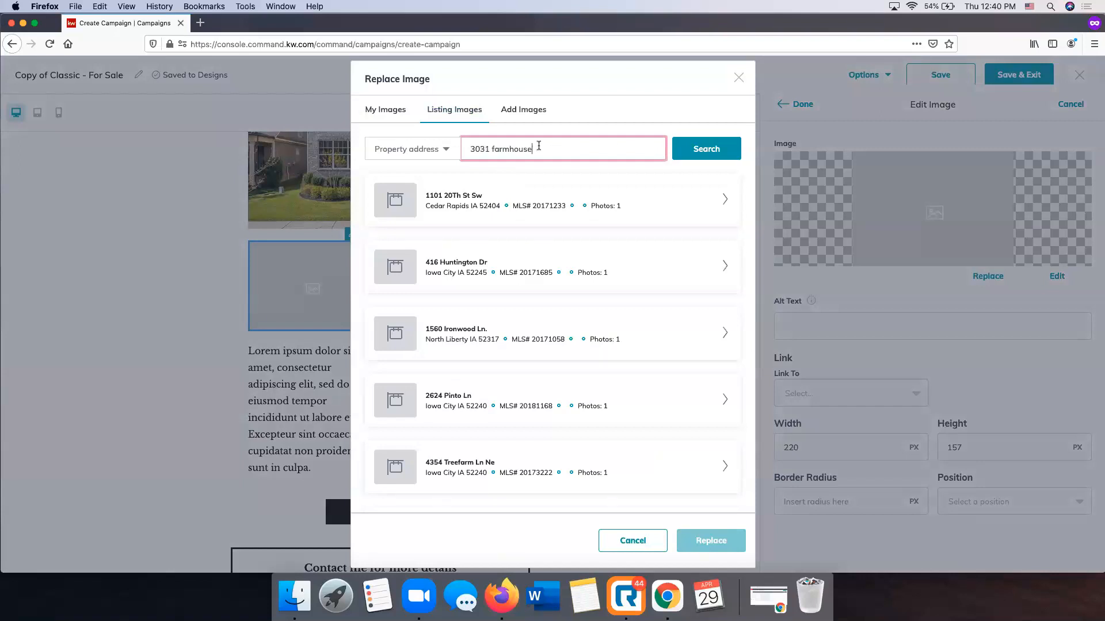
click(699, 151)
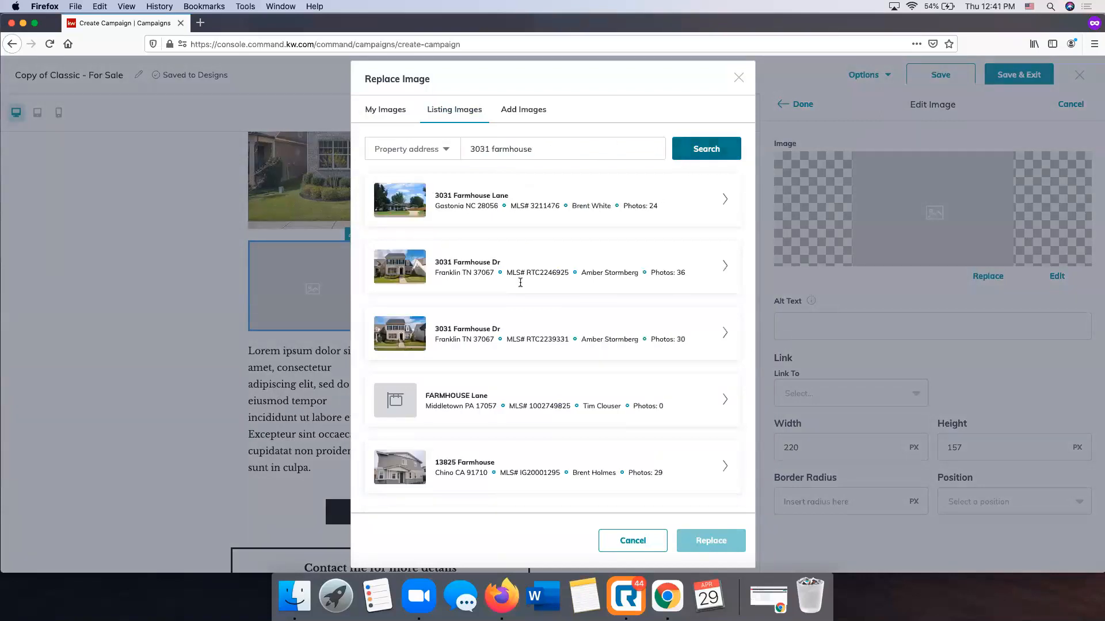
click(725, 266)
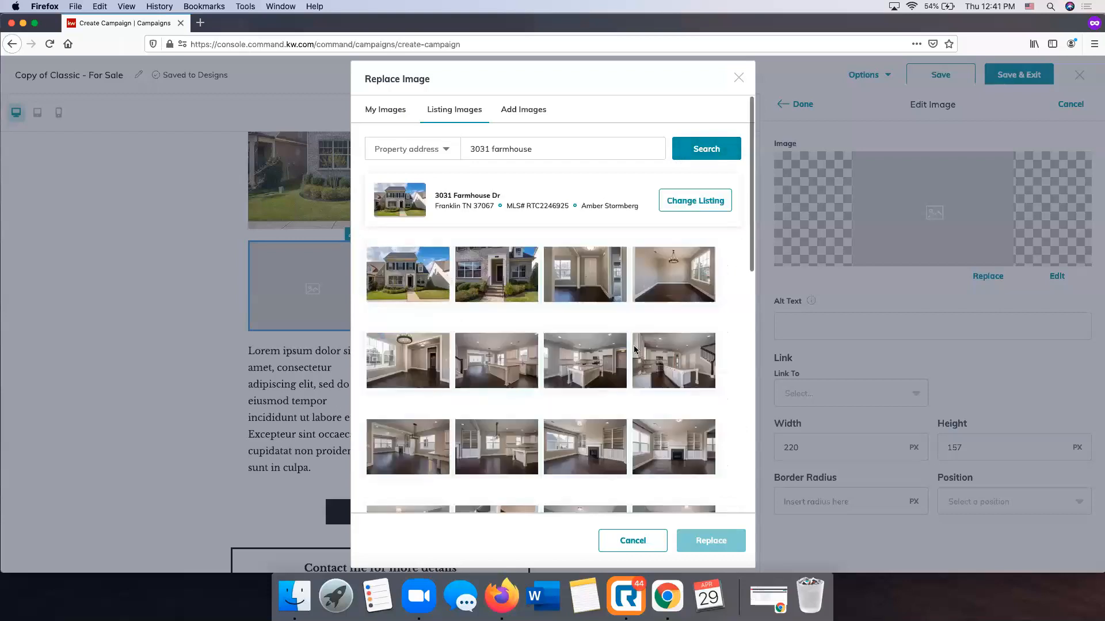
scroll(635, 349, down, 1)
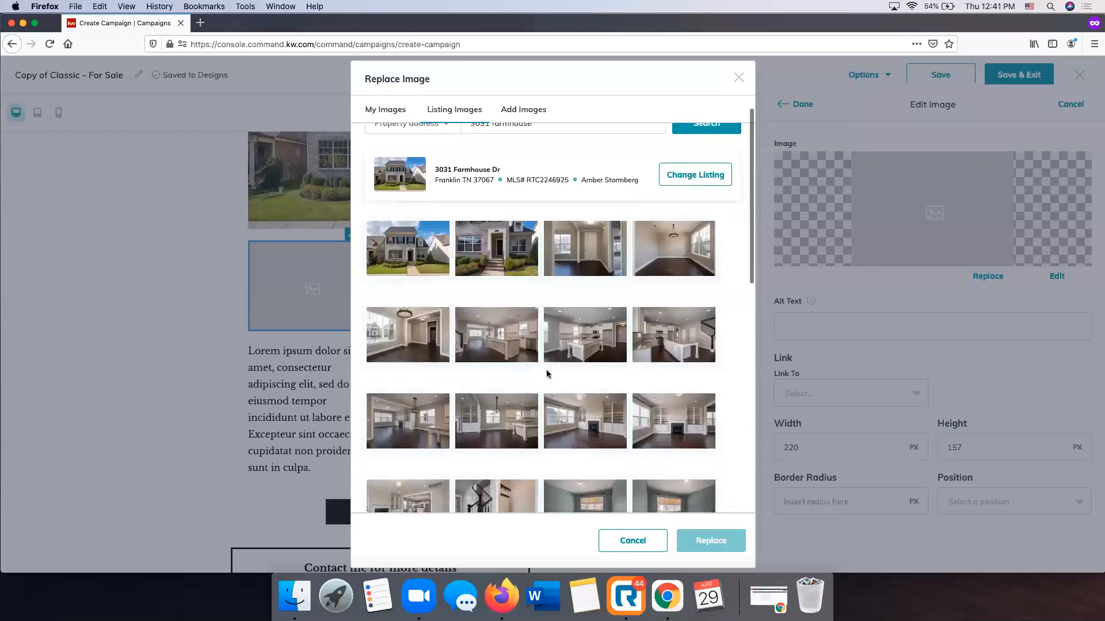
click(584, 336)
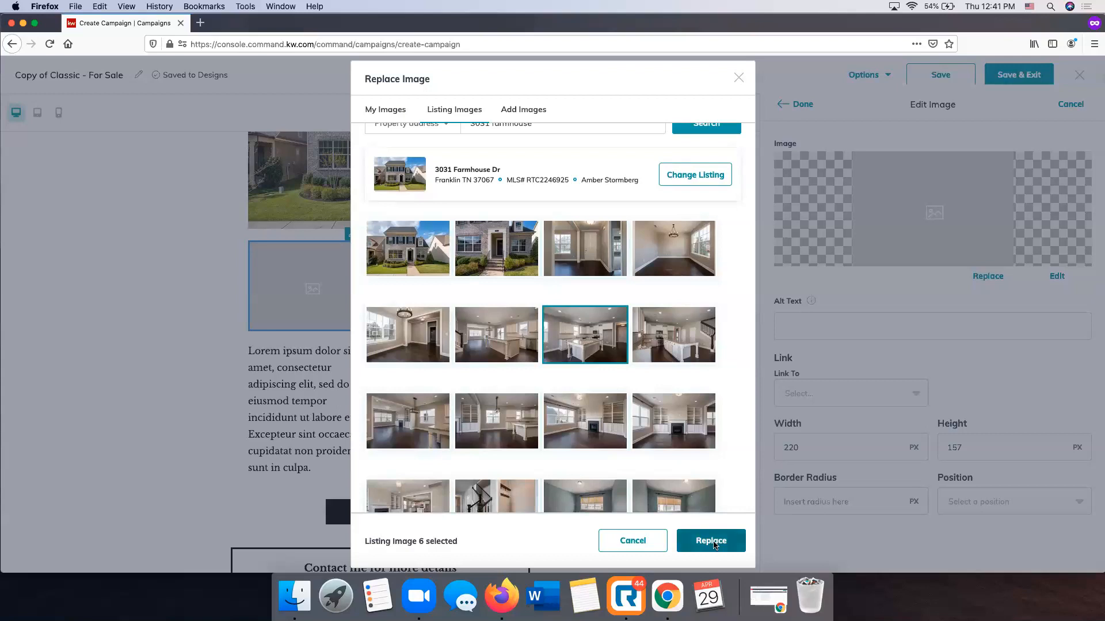
click(711, 541)
click(796, 104)
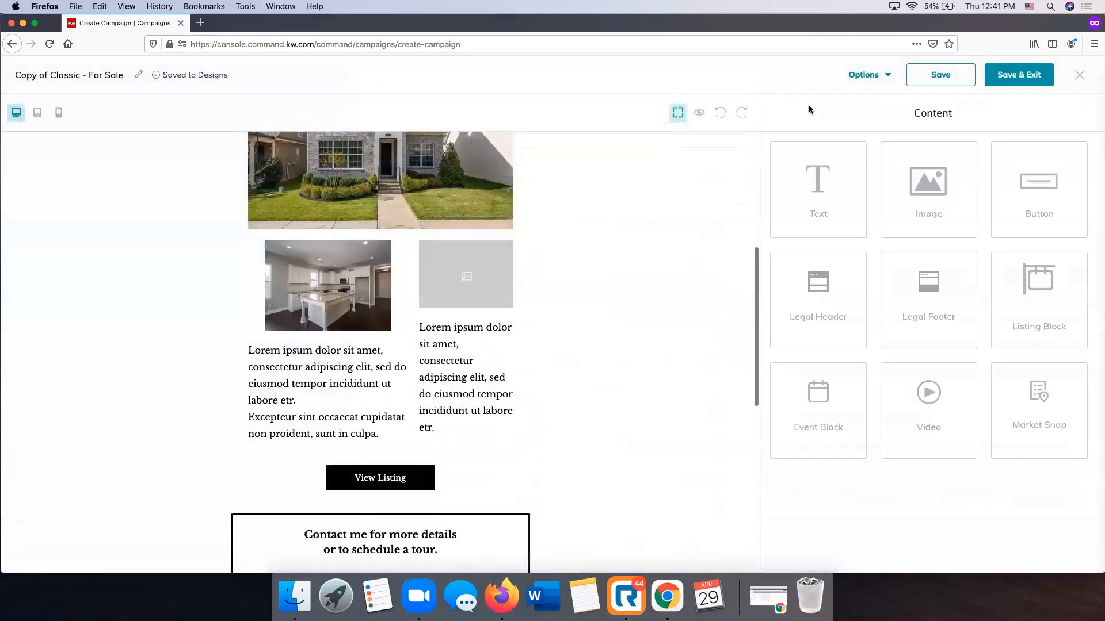
Replace the right small placeholder with the rear exterior photo, listing image 32, from the Franklin listing with 36 photos, found by street address
click(490, 236)
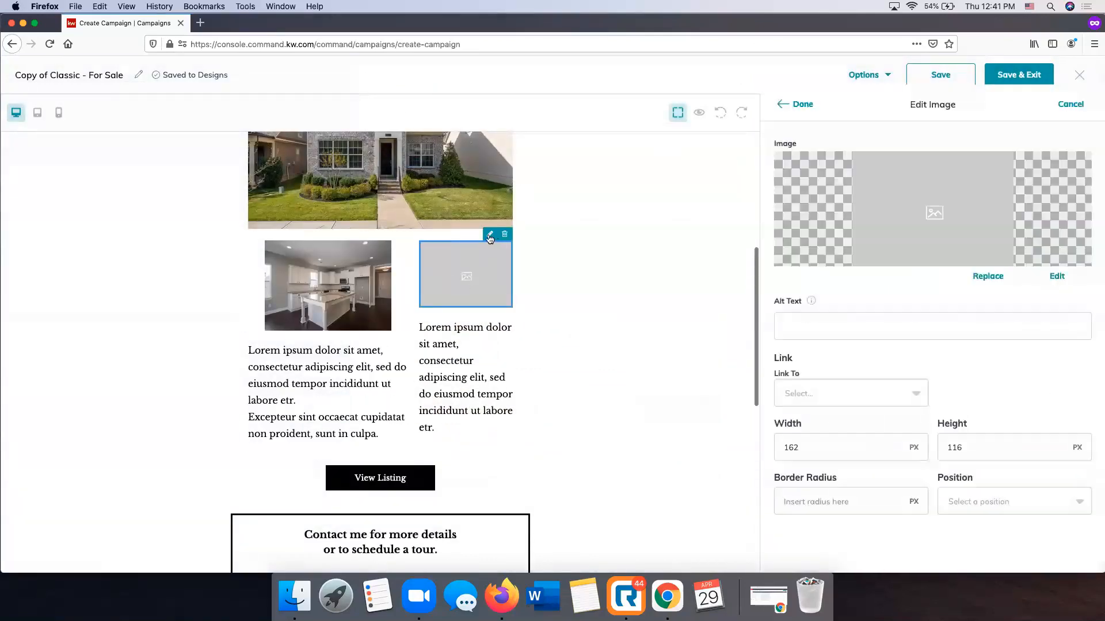
click(988, 276)
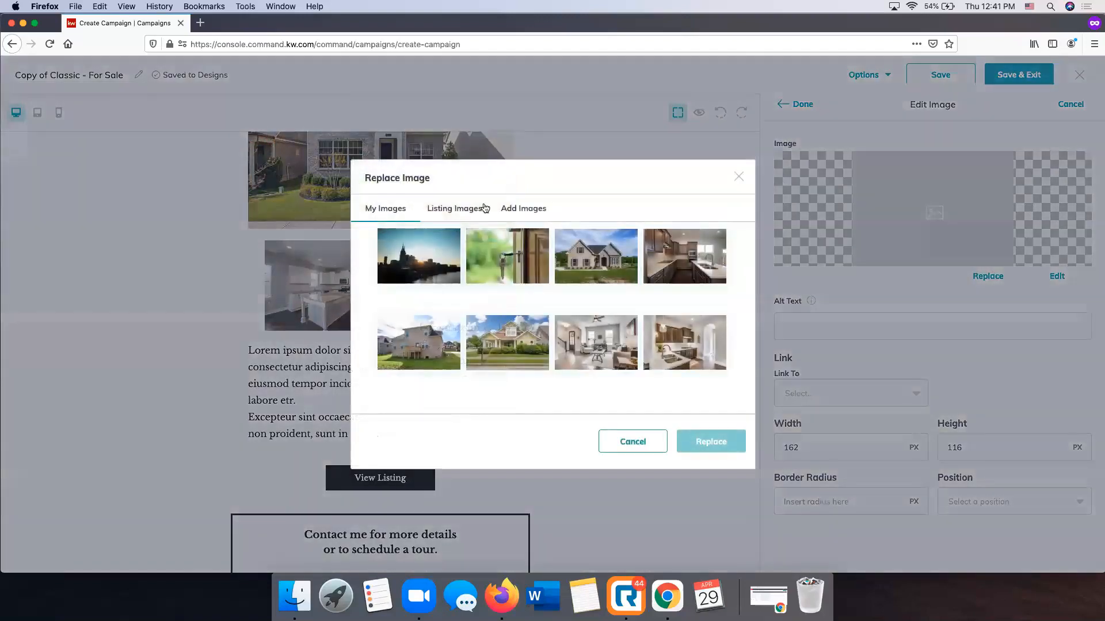
click(484, 209)
click(518, 145)
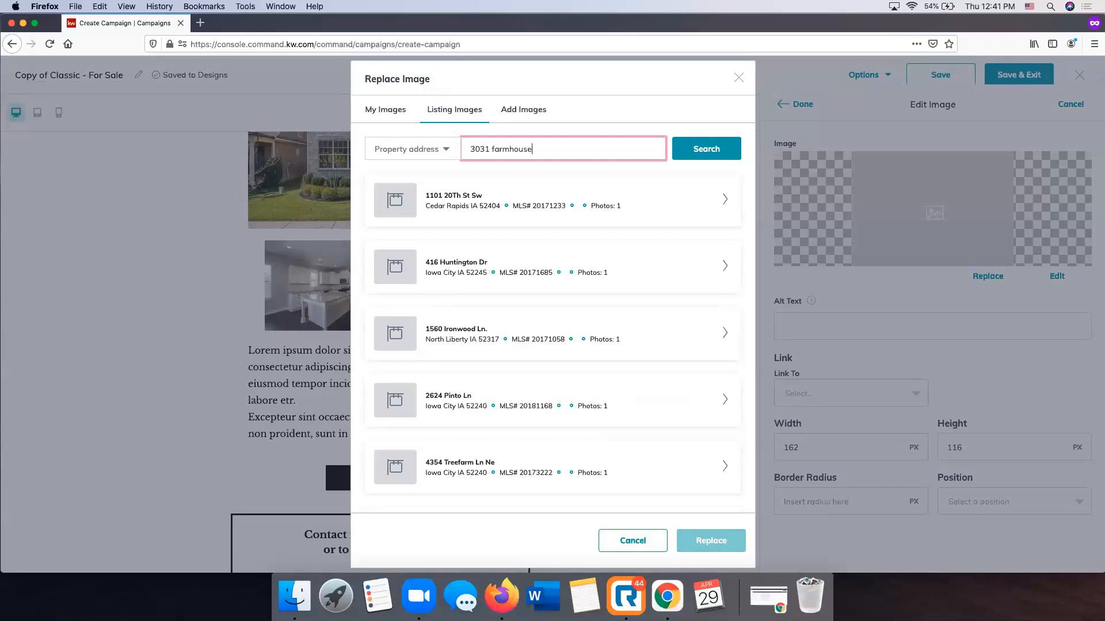
click(724, 156)
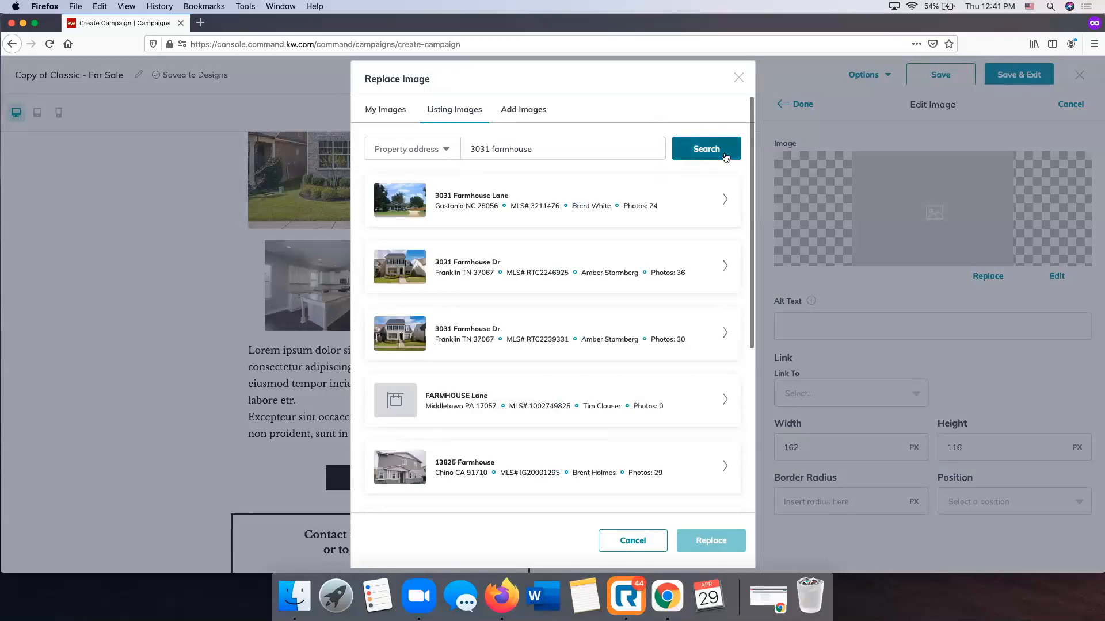
click(724, 265)
scroll(629, 346, down, 10)
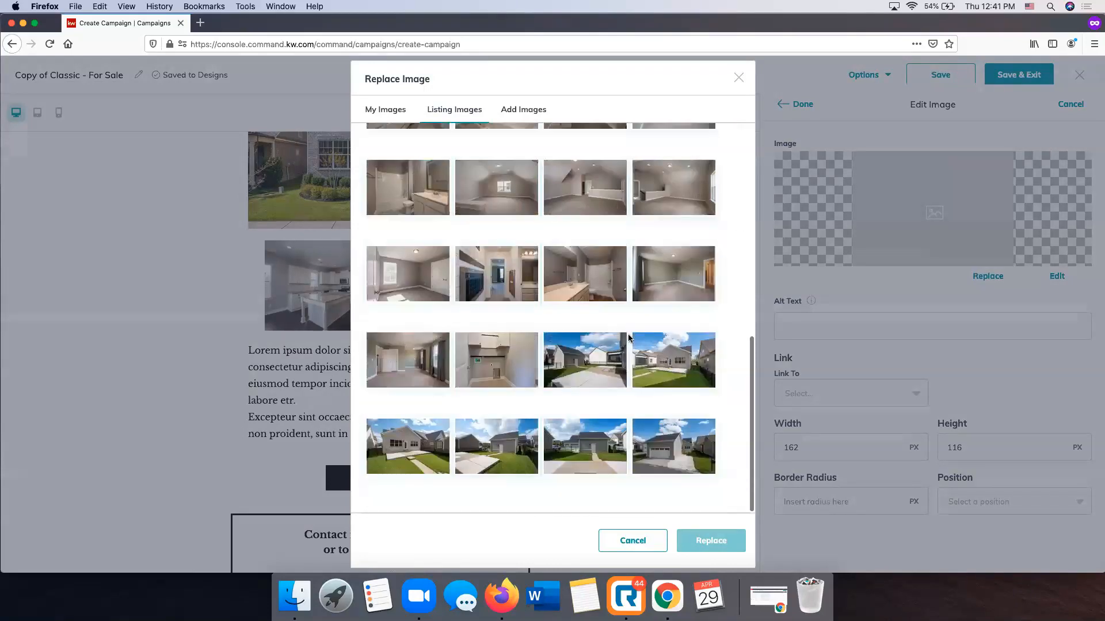
click(396, 441)
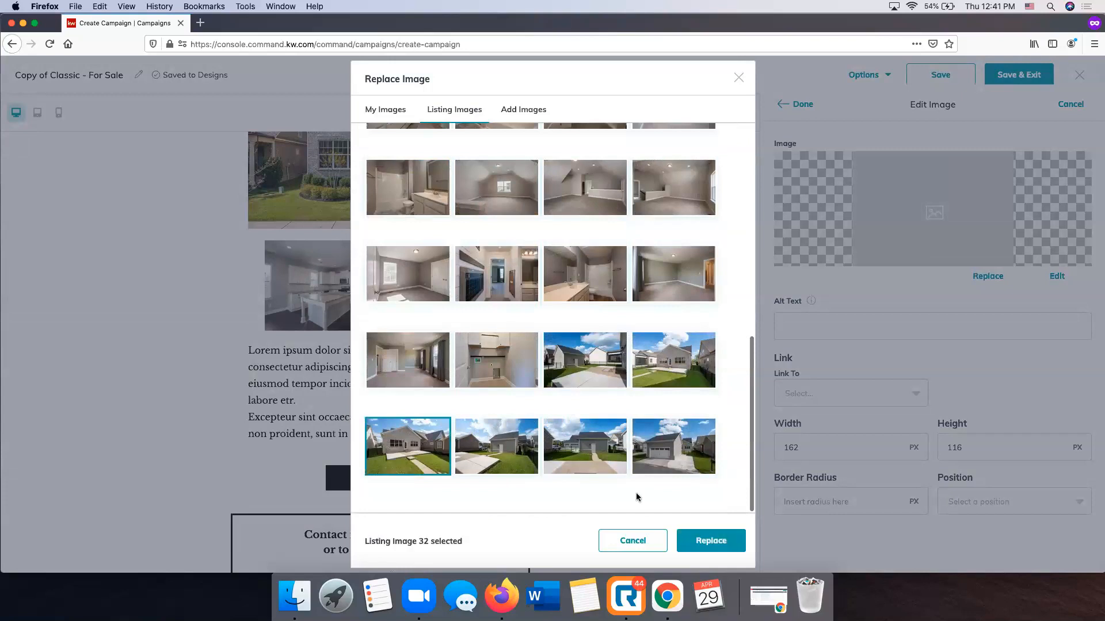
click(717, 543)
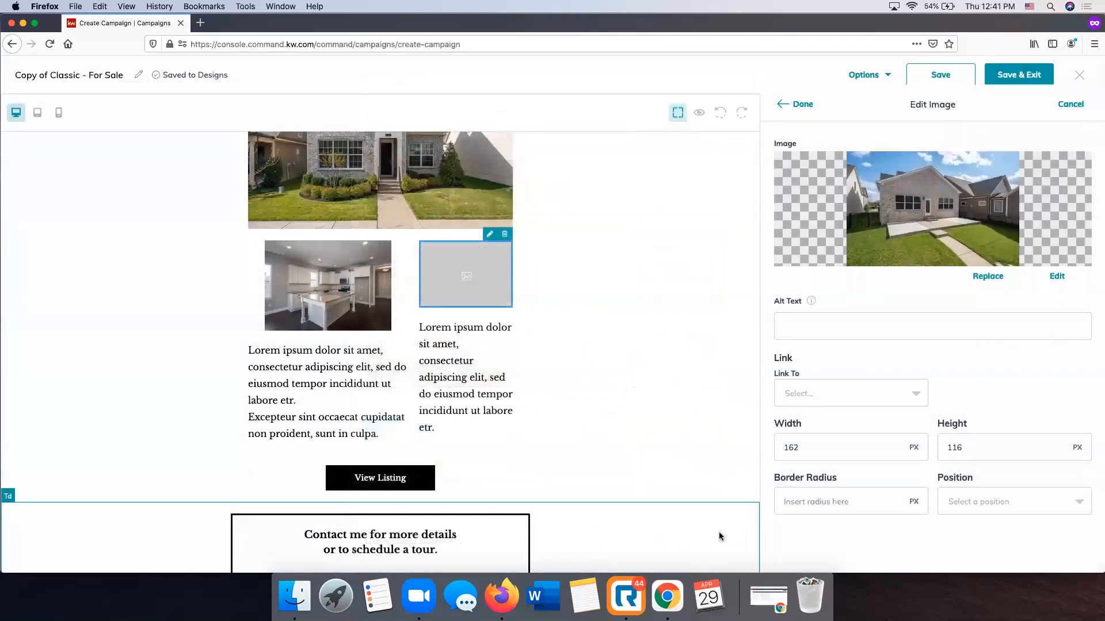
click(794, 107)
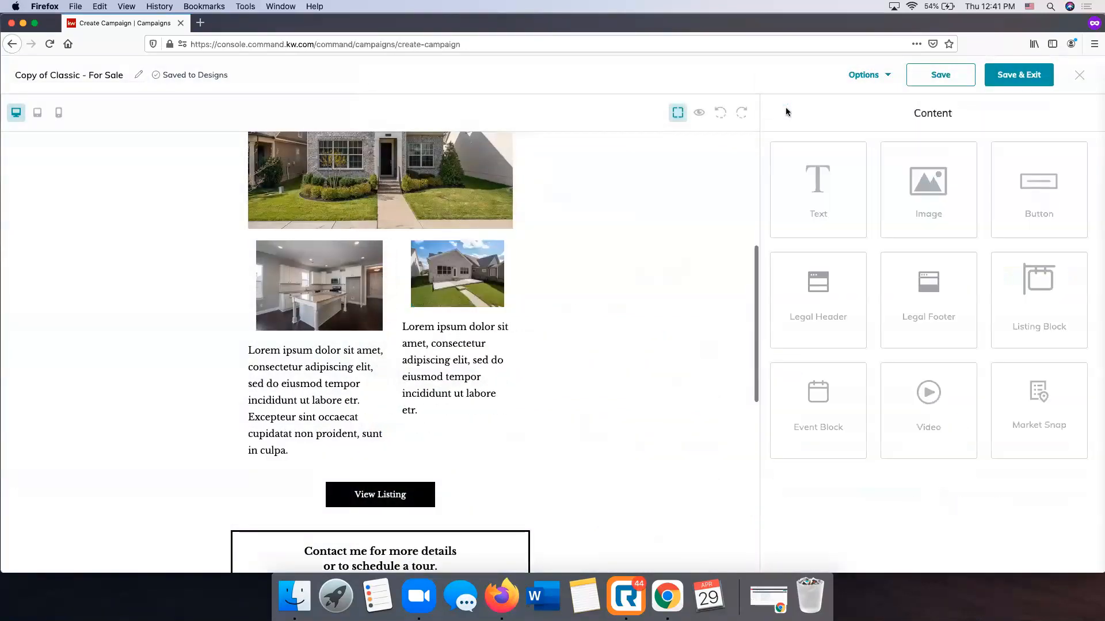
Compare the two small images' dimensions and set the right backyard photo to 220 px wide and 157 px high
click(454, 278)
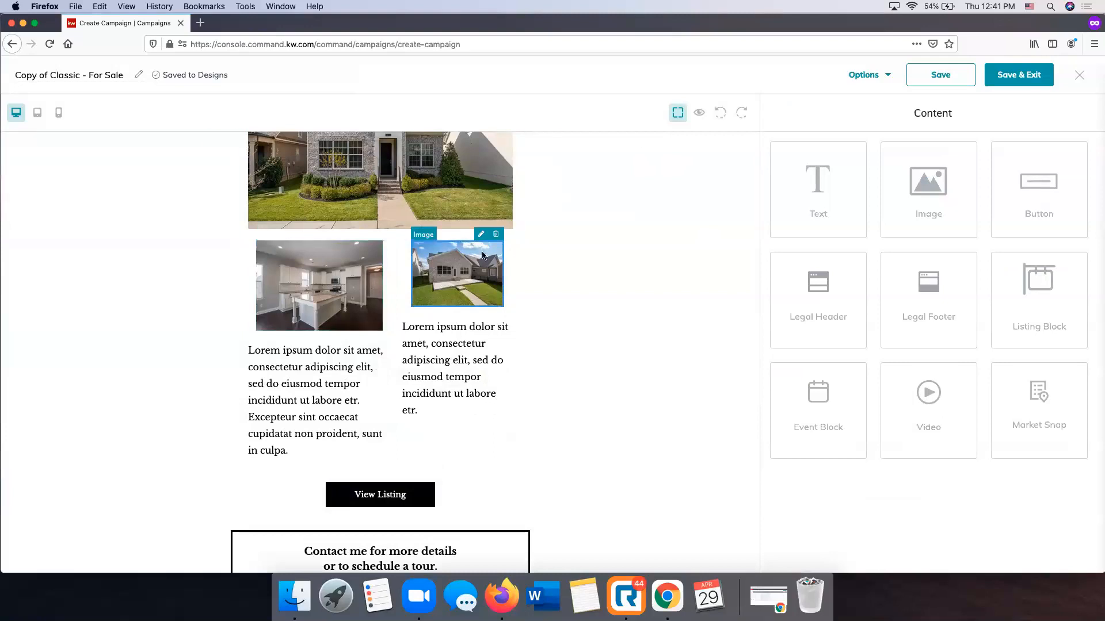
click(489, 234)
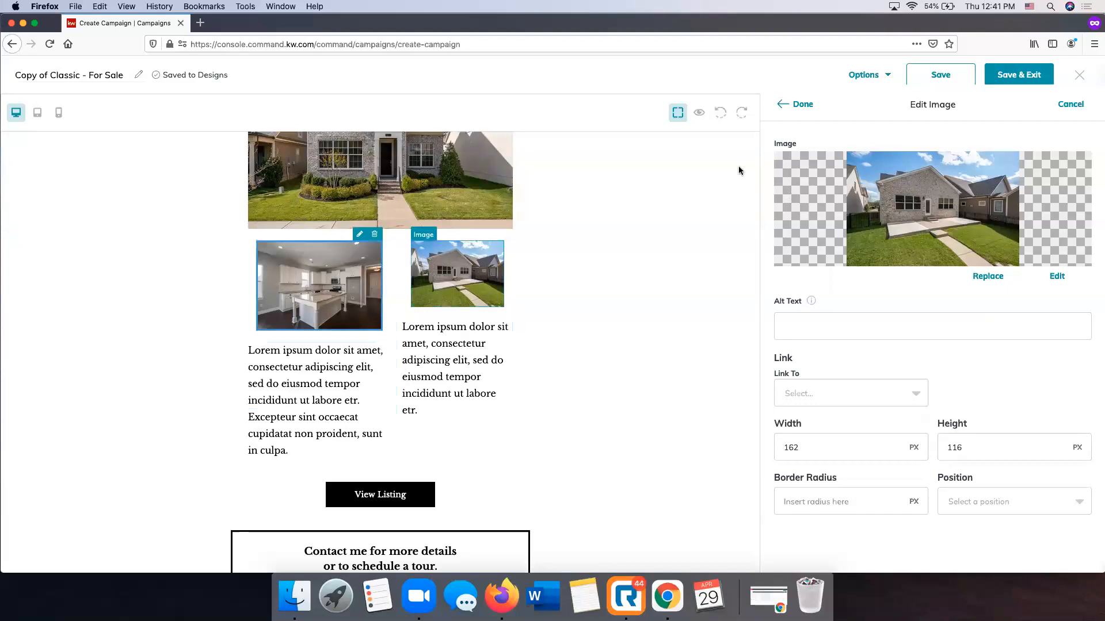
click(1071, 106)
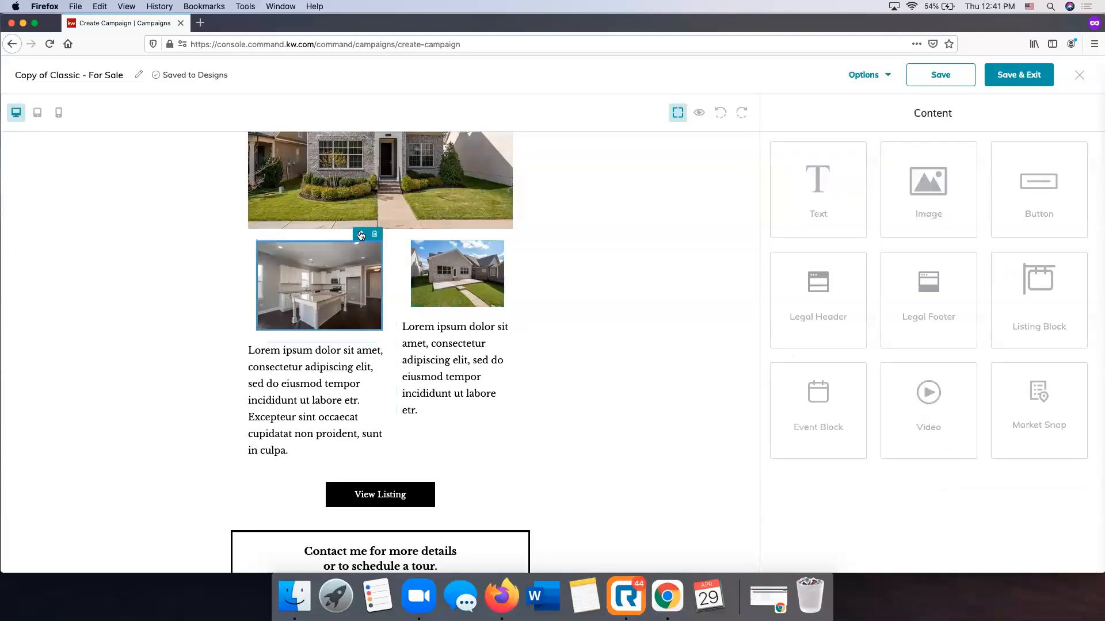
click(360, 234)
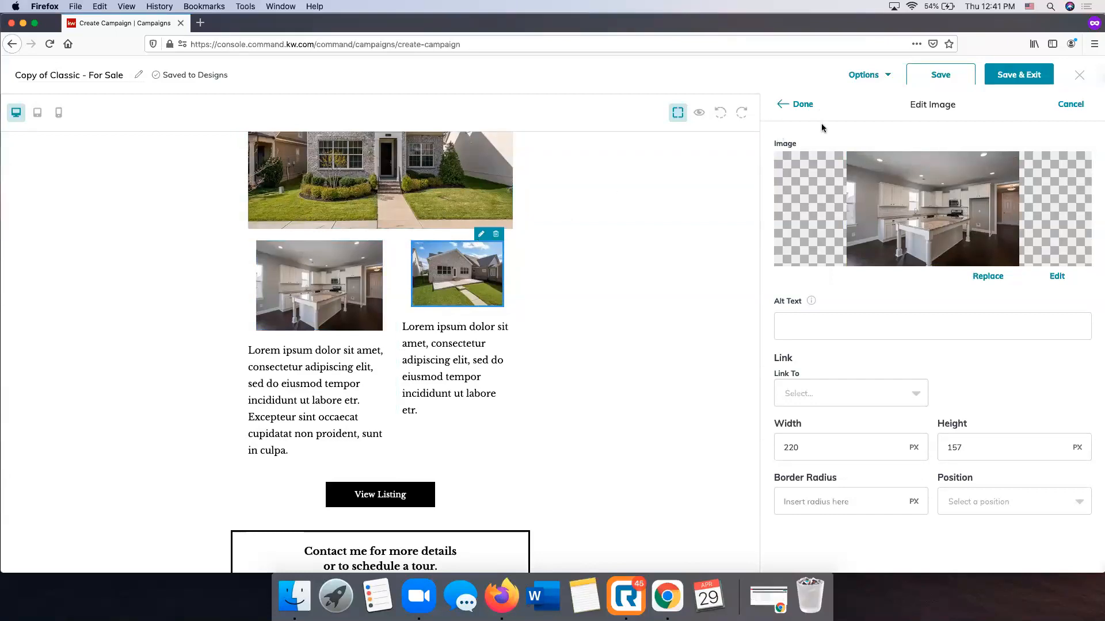
click(1070, 104)
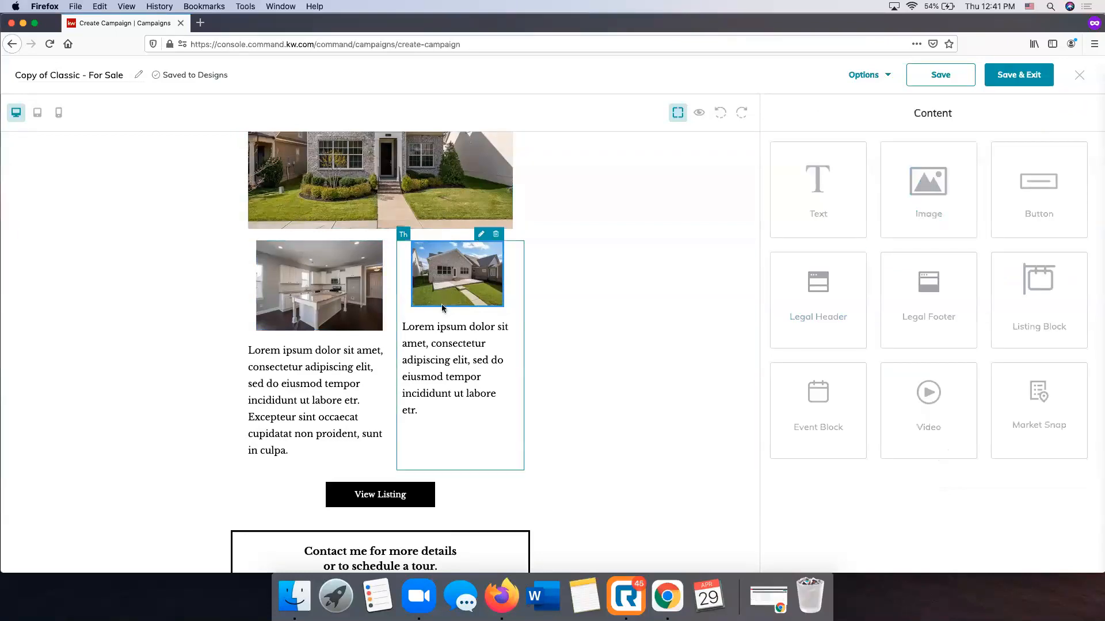
click(481, 234)
double_click(827, 450)
text(220)
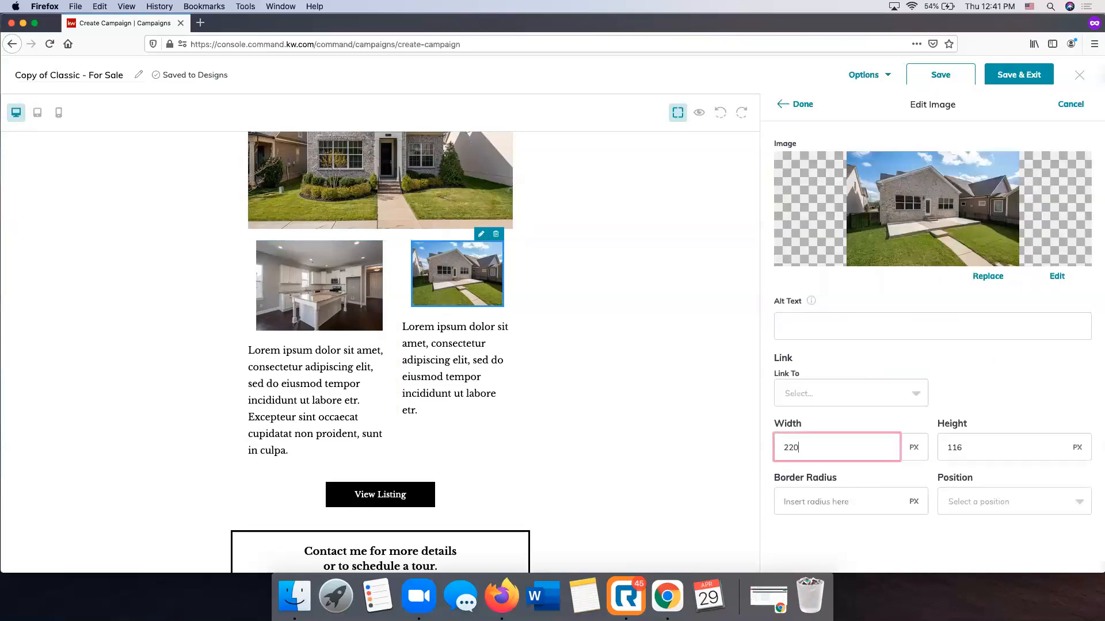
key(Tab)
text(15)
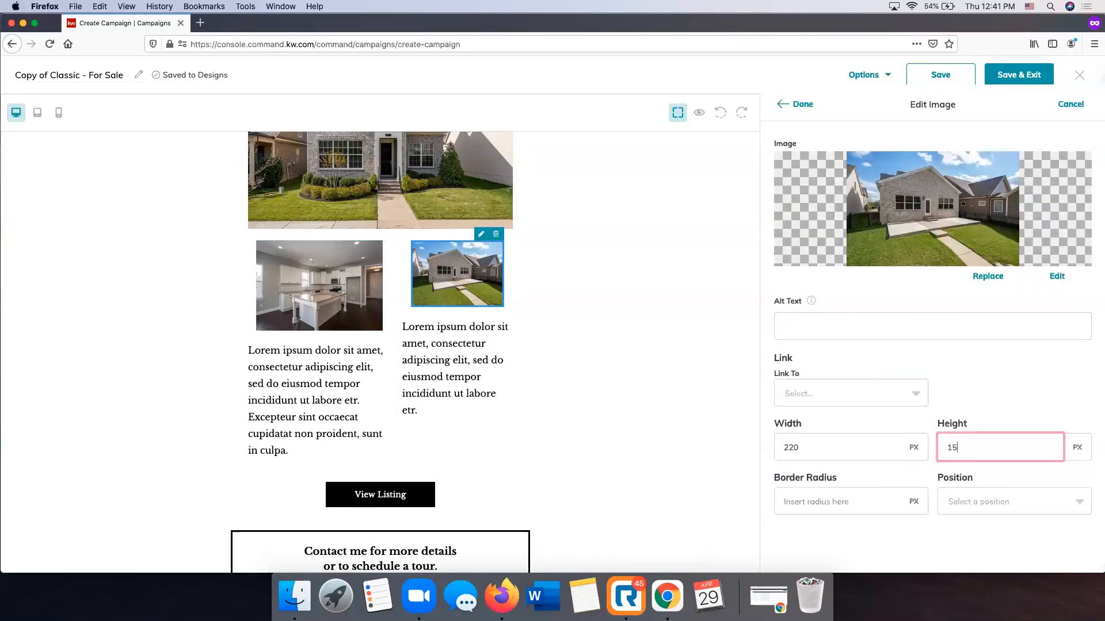
text(7)
click(803, 107)
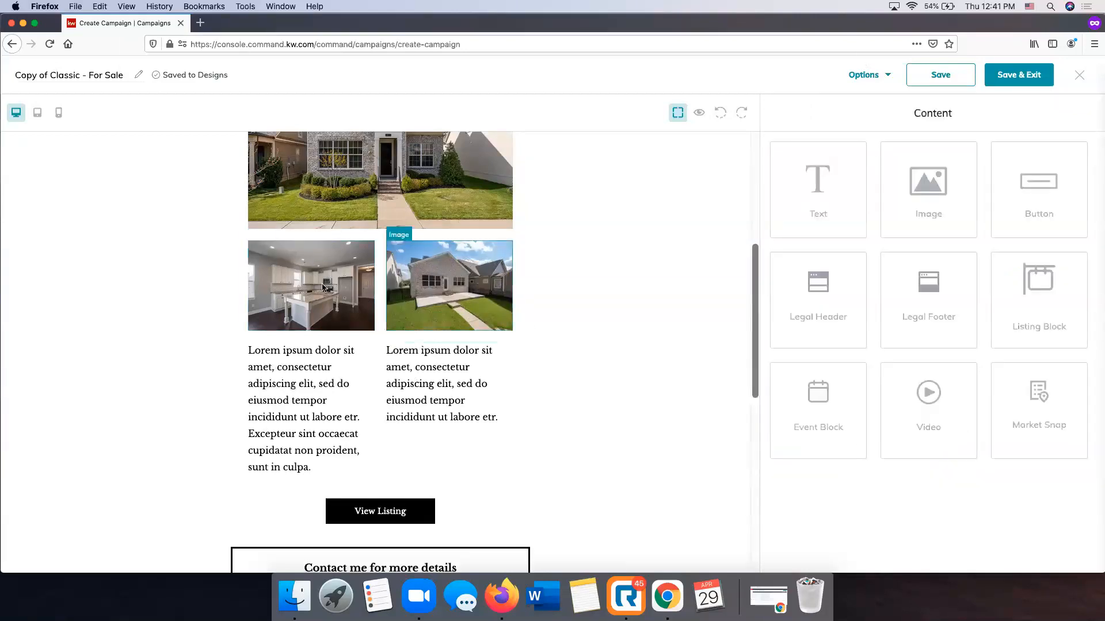
Examine the email layout and the separate placeholder text blocks beneath the two small photos
scroll(466, 318, up, 8)
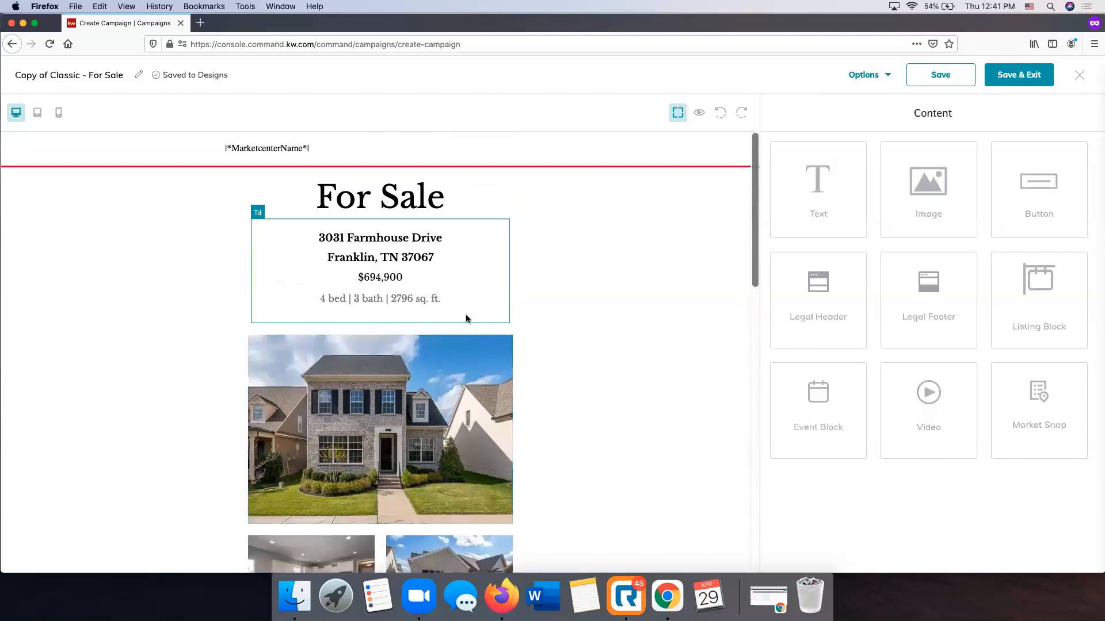
scroll(466, 318, down, 8)
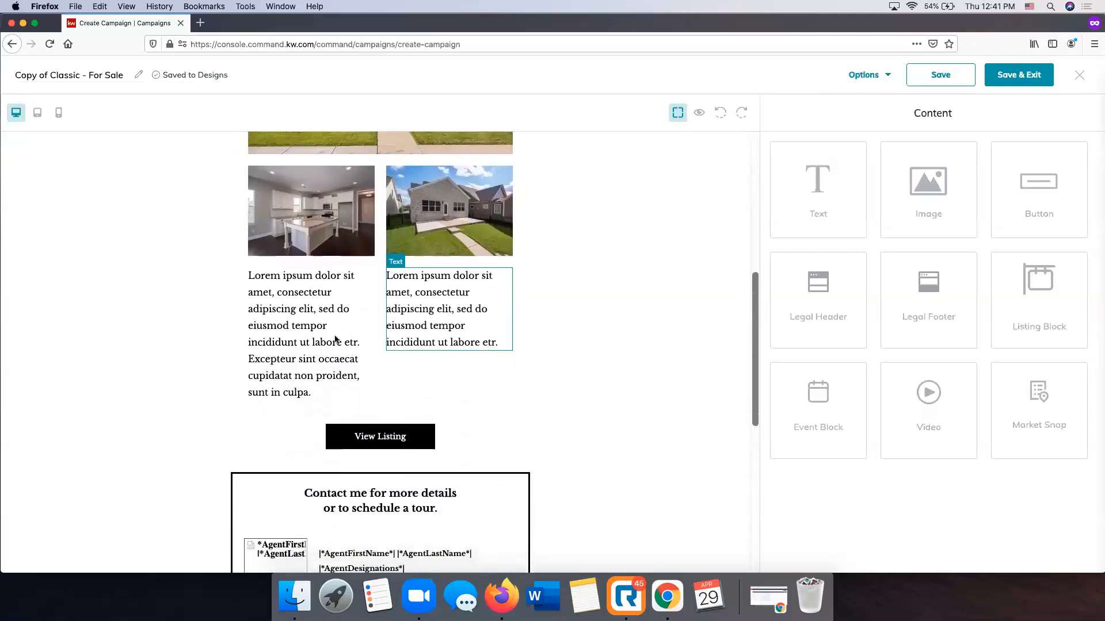
click(330, 297)
click(426, 292)
click(311, 359)
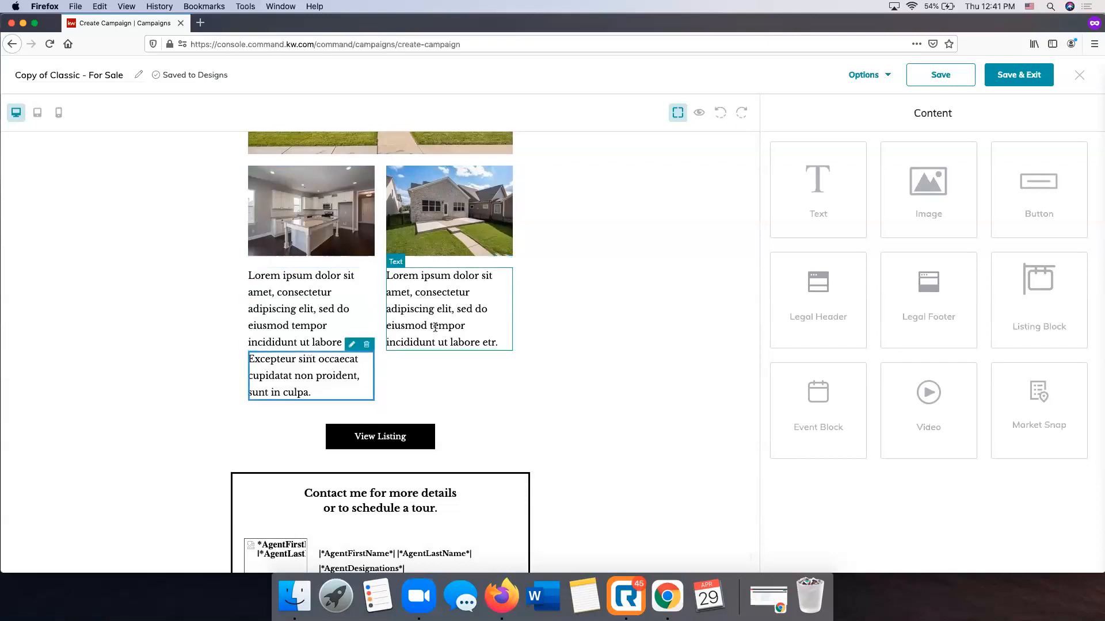
click(343, 306)
click(413, 364)
click(331, 330)
click(431, 323)
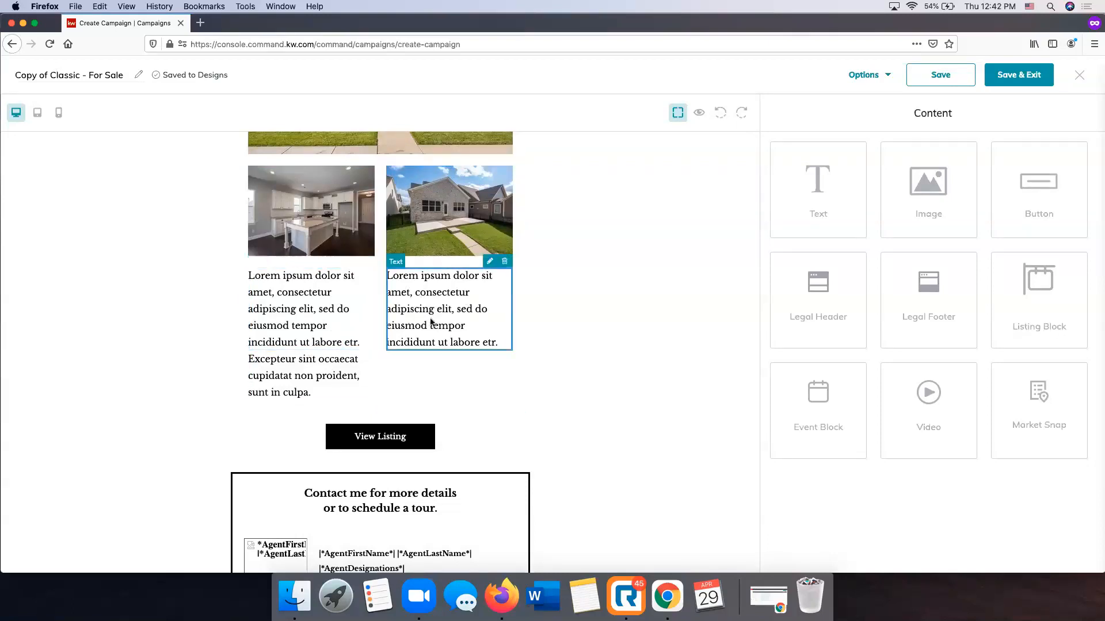
Delete the two placeholder text blocks under the kitchen photo and the one under the backyard photo
click(330, 371)
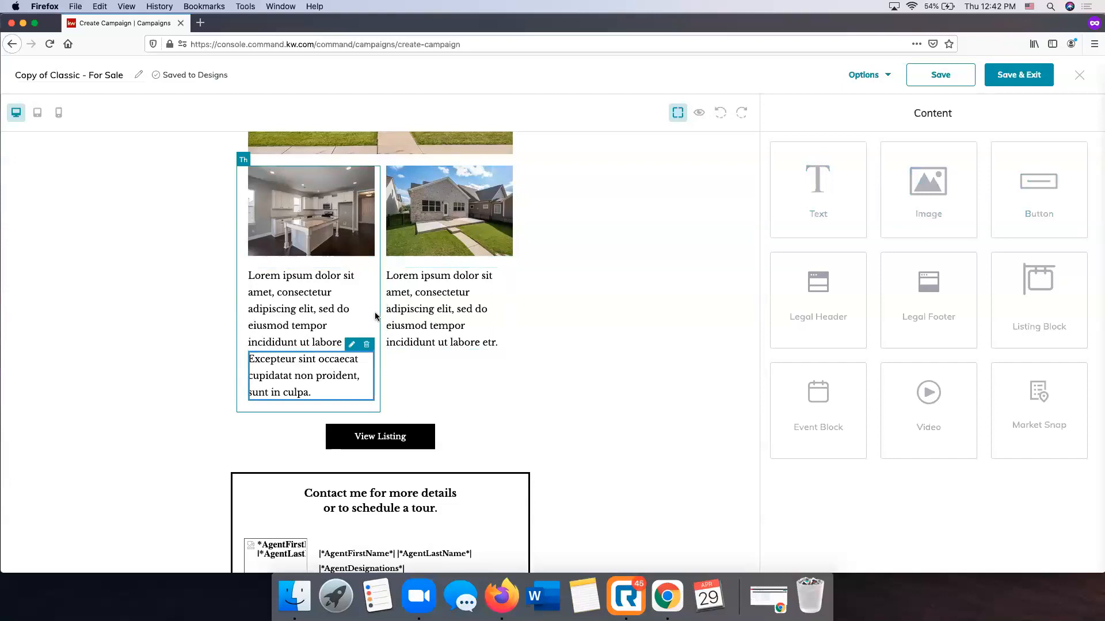
scroll(403, 334, down, 1)
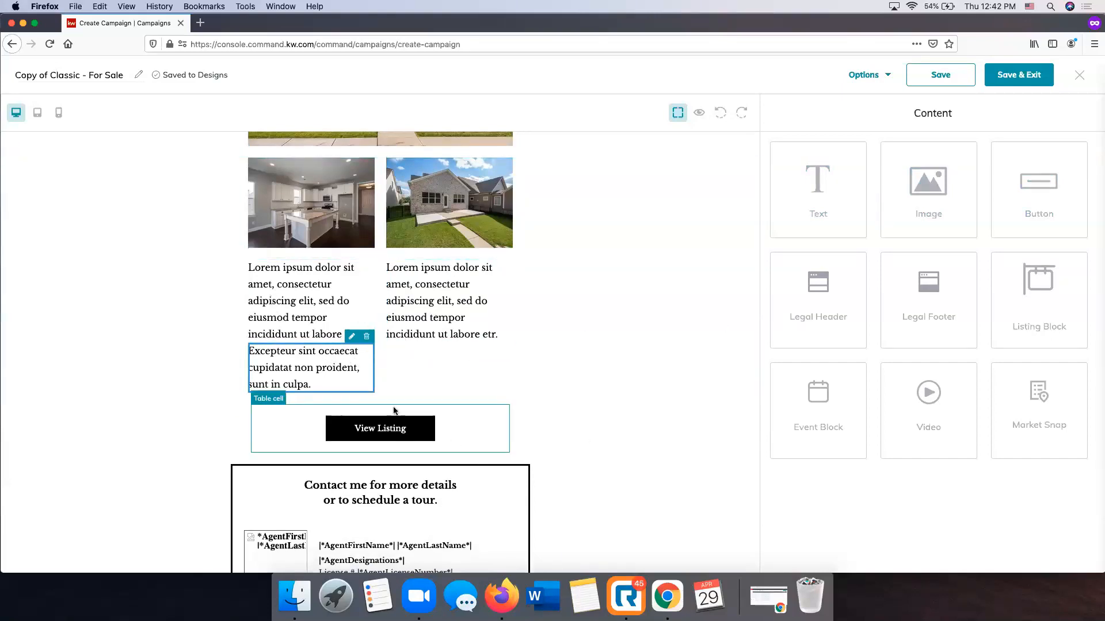
click(366, 336)
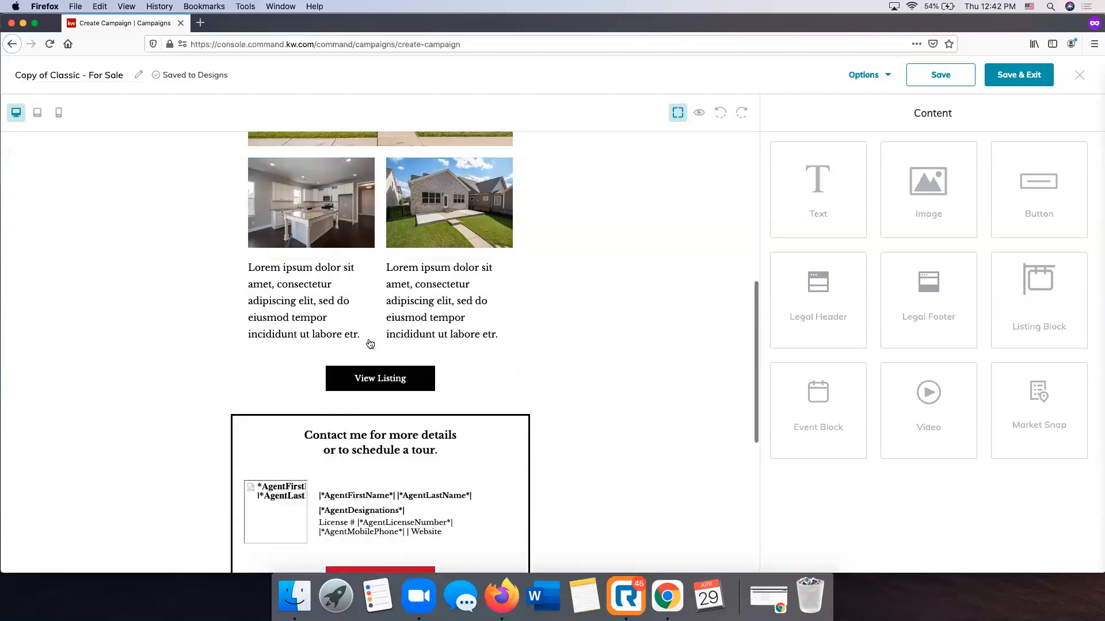
click(368, 261)
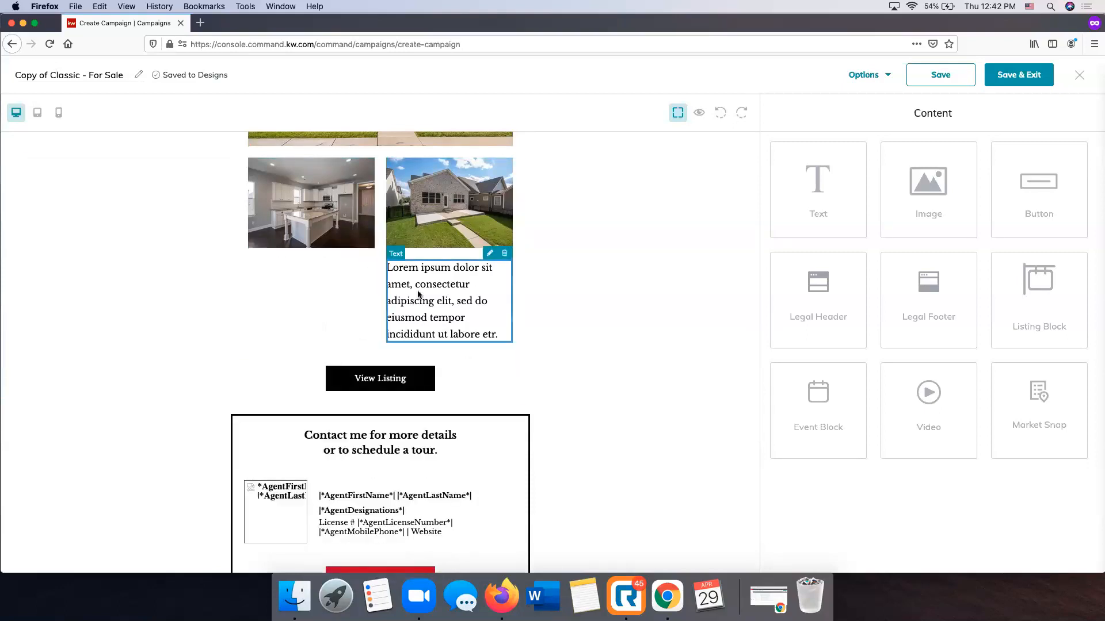
click(506, 254)
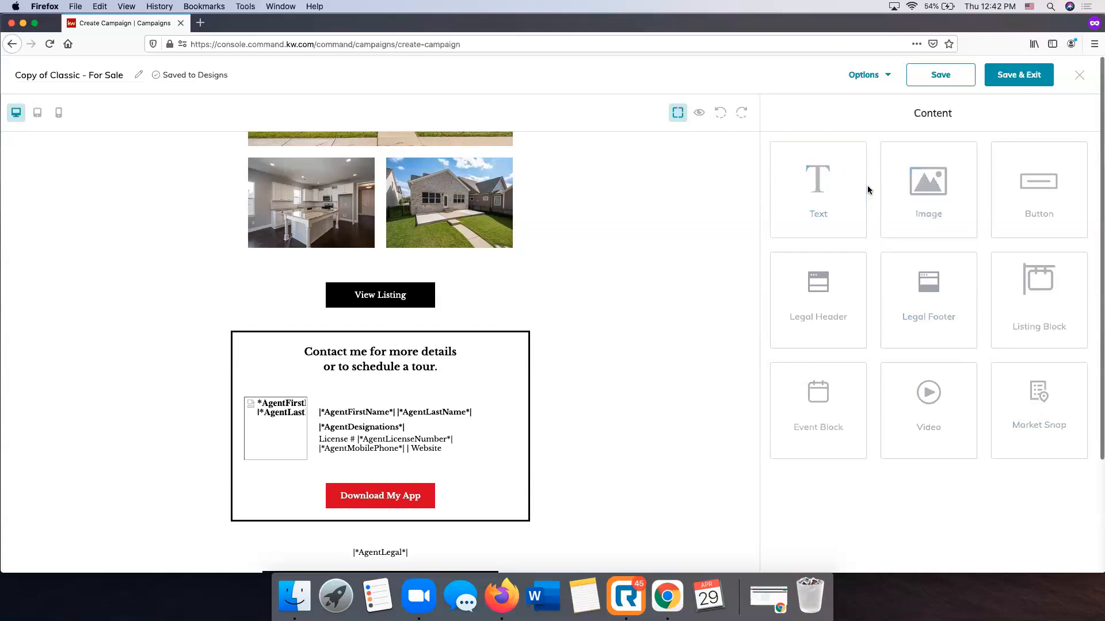
Add a text block between the small photos and the View Listing button, replacing its placeholder with the copied property description starting "Move in Ready home"
drag(825, 180, 530, 538)
scroll(530, 534, down, 2)
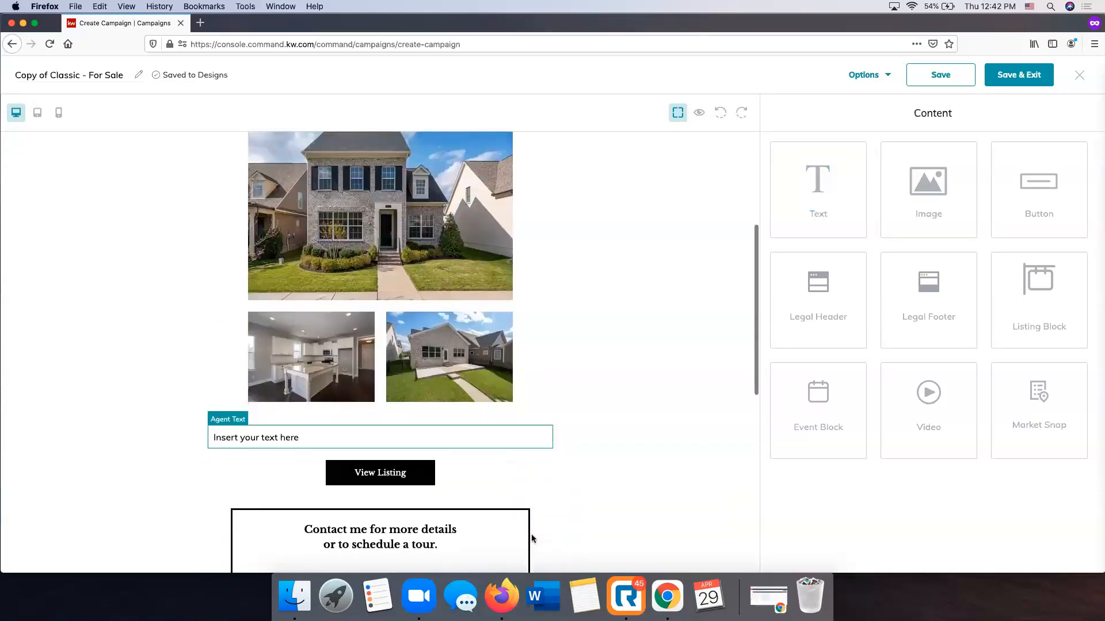
click(288, 437)
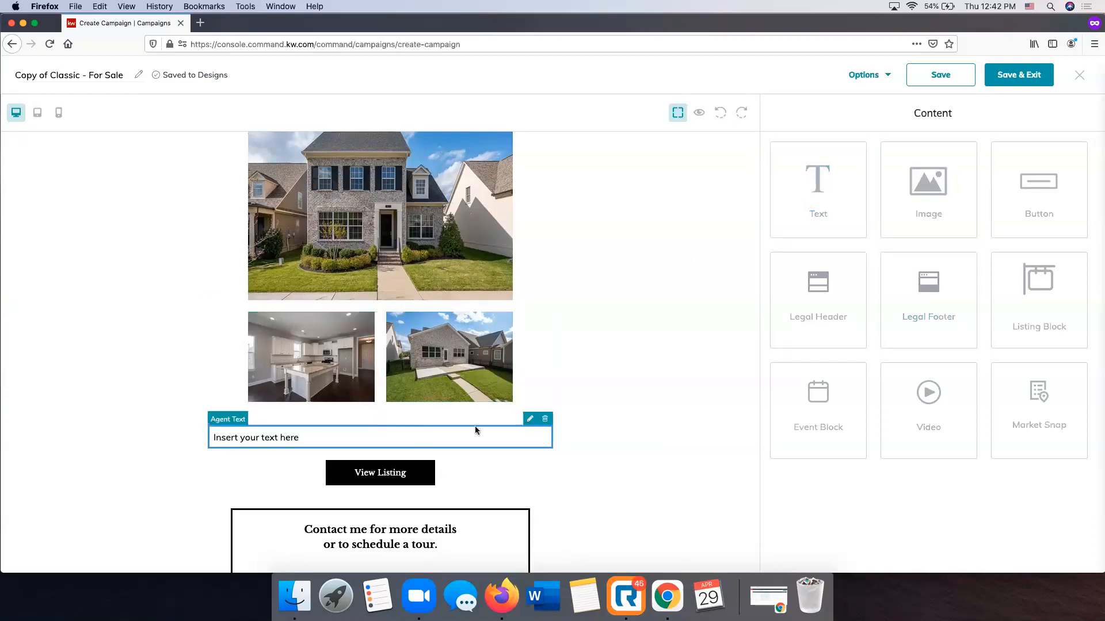
click(530, 419)
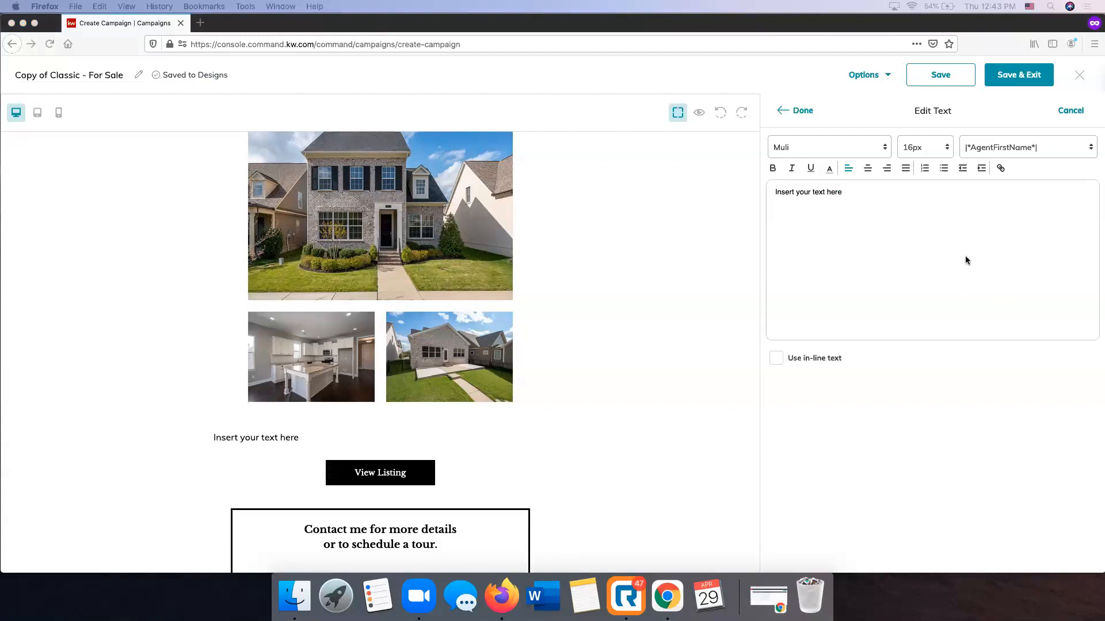
click(819, 222)
key(super+a)
text(Move in Ready home in the conveniently located Tap Root Hills neighborhood! This 4 sided Brick home features an open floor plan, family room with custom built ins & gas fireplace, upgraded gas stainless steel appliances, upgraded master on main level w/ custom closet, 2nd bedroom and bathroom on main floor, spacious office down, 2 additional bedrooms and spacious bonus room up, attic storage, large patio, detached 2 car alley access garage w/ overhead storage, and more!)
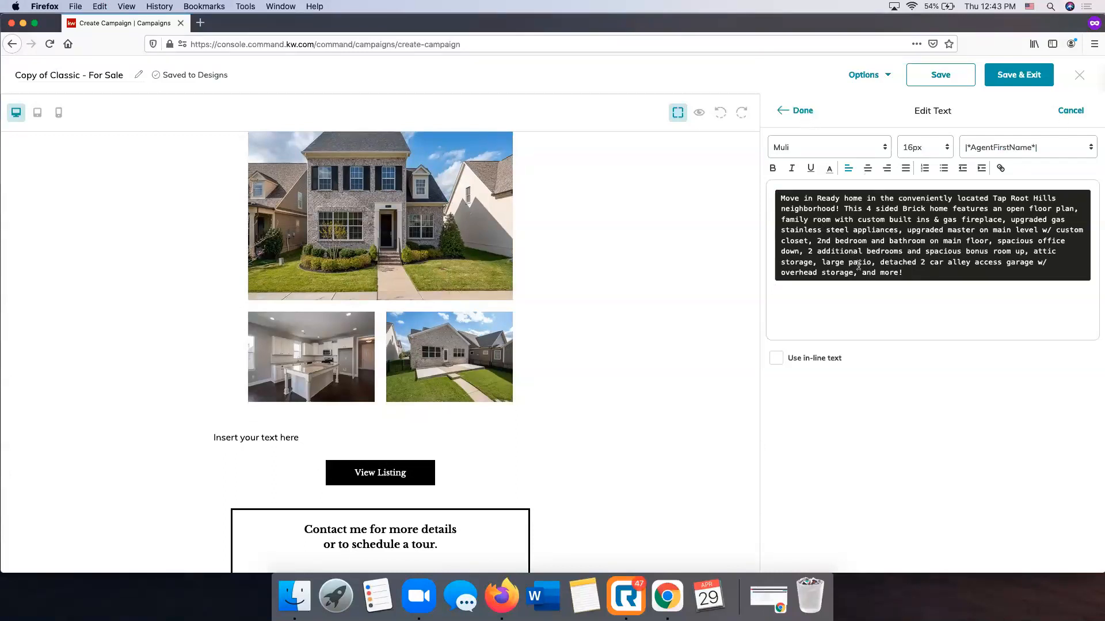
click(806, 112)
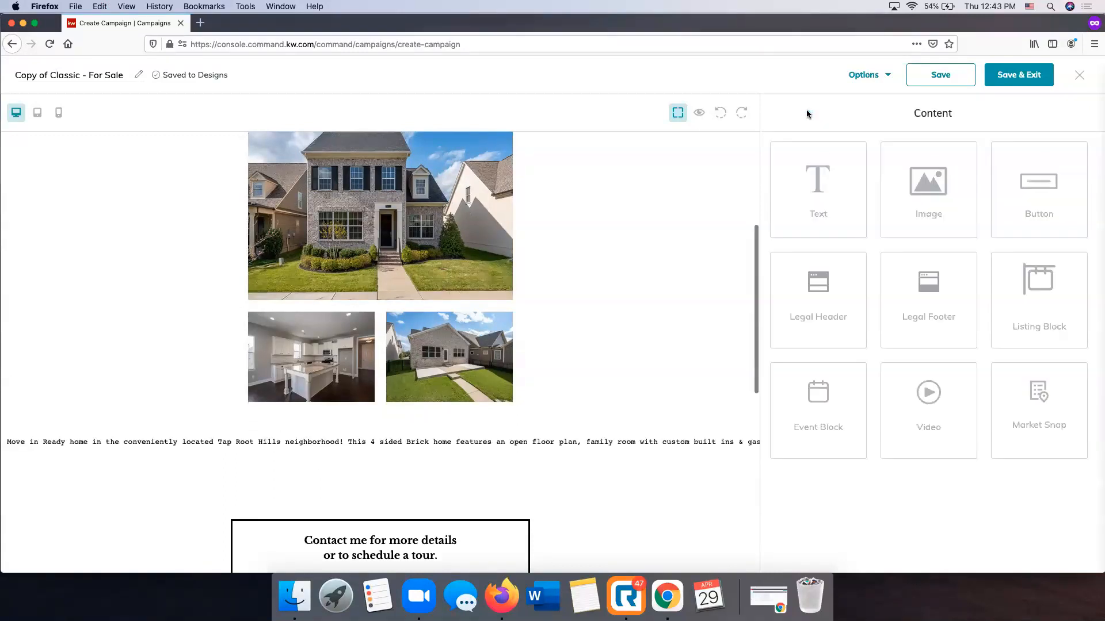
Clear the pasted property description from the text block above the View Listing button and apply the change
click(491, 441)
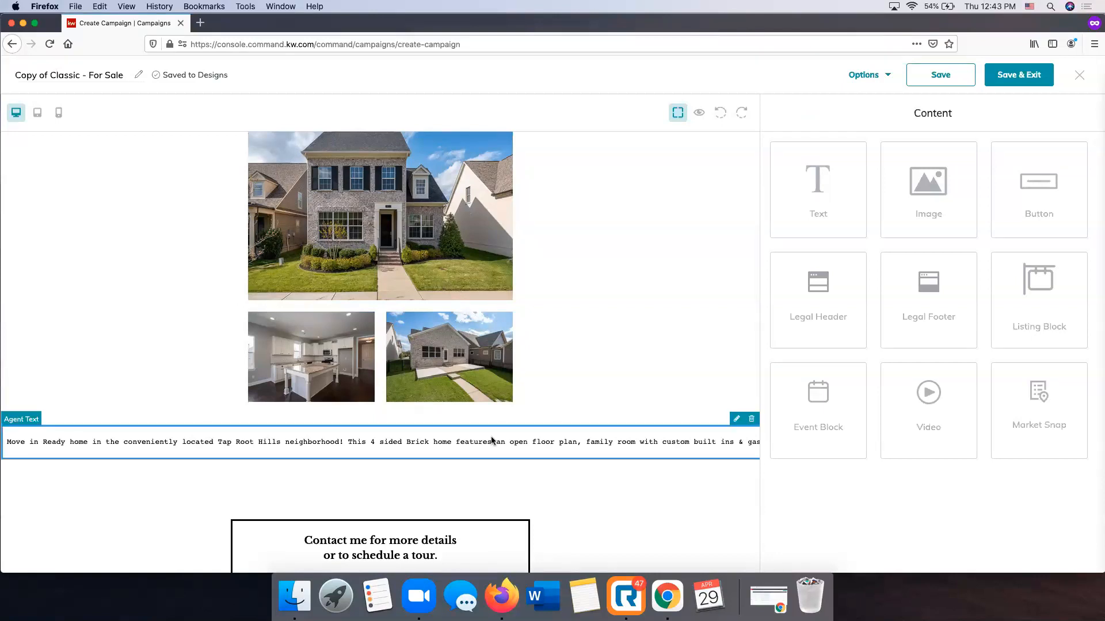
click(737, 418)
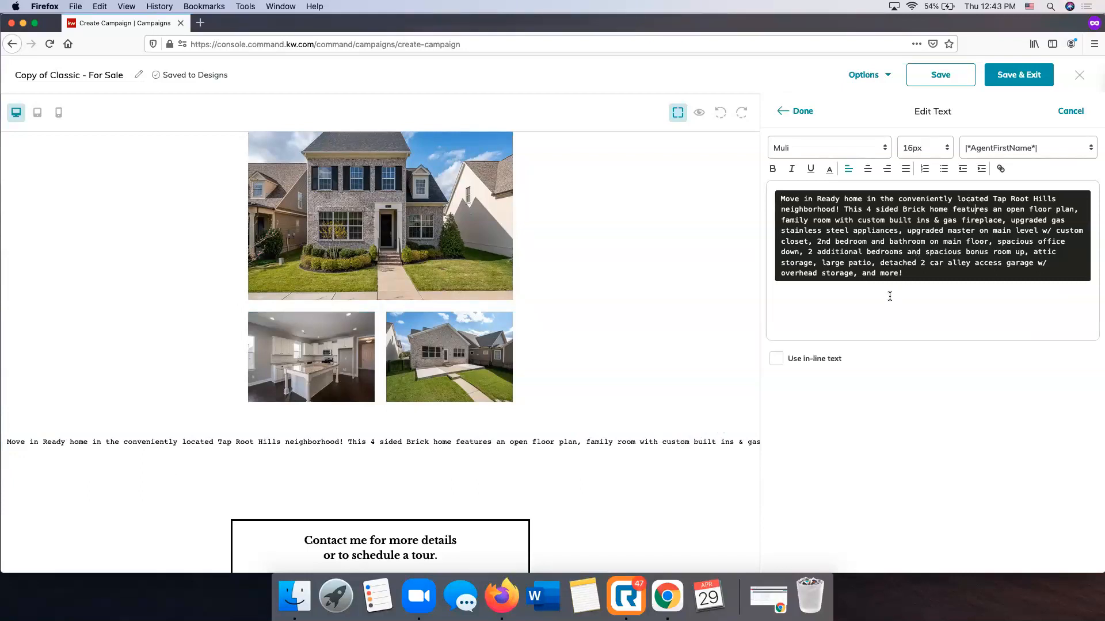
drag(890, 293, 766, 190)
key(super+c)
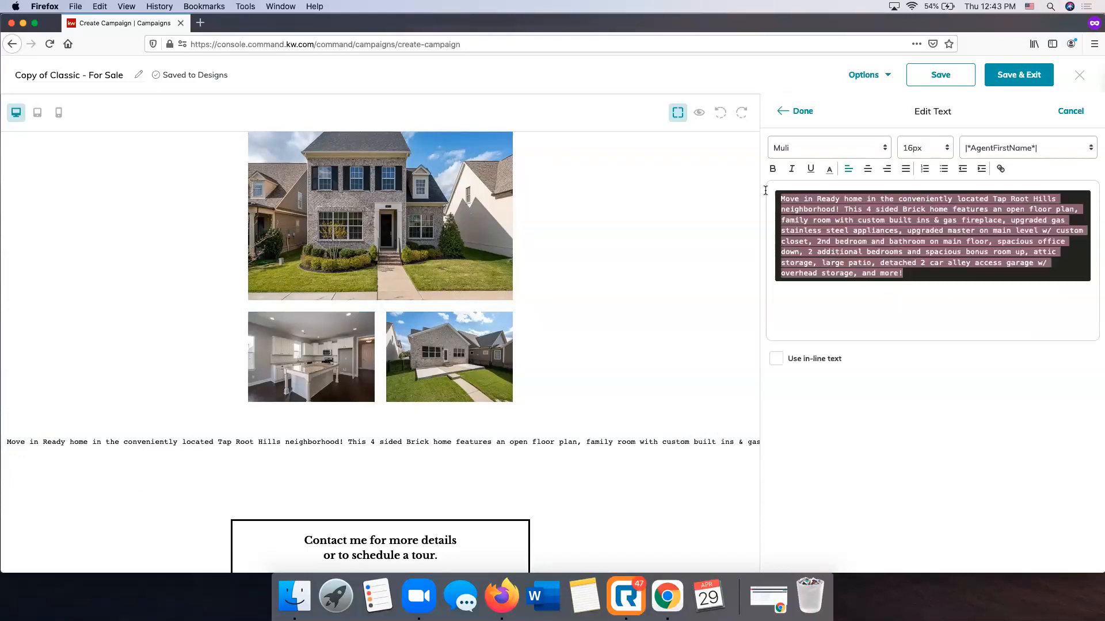
key(BackSpace)
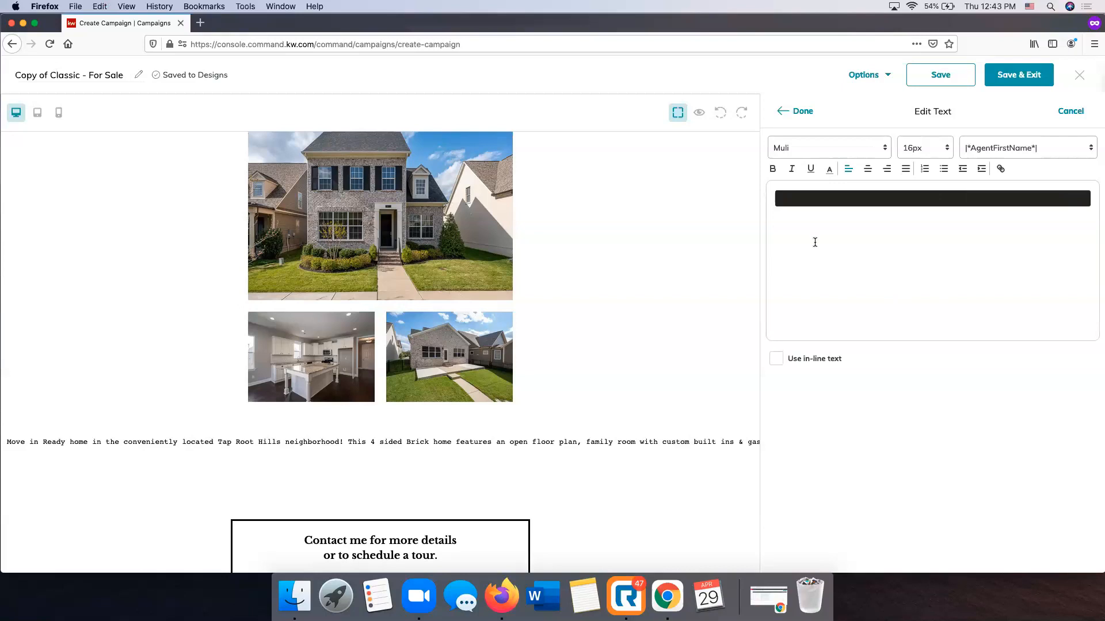
click(803, 111)
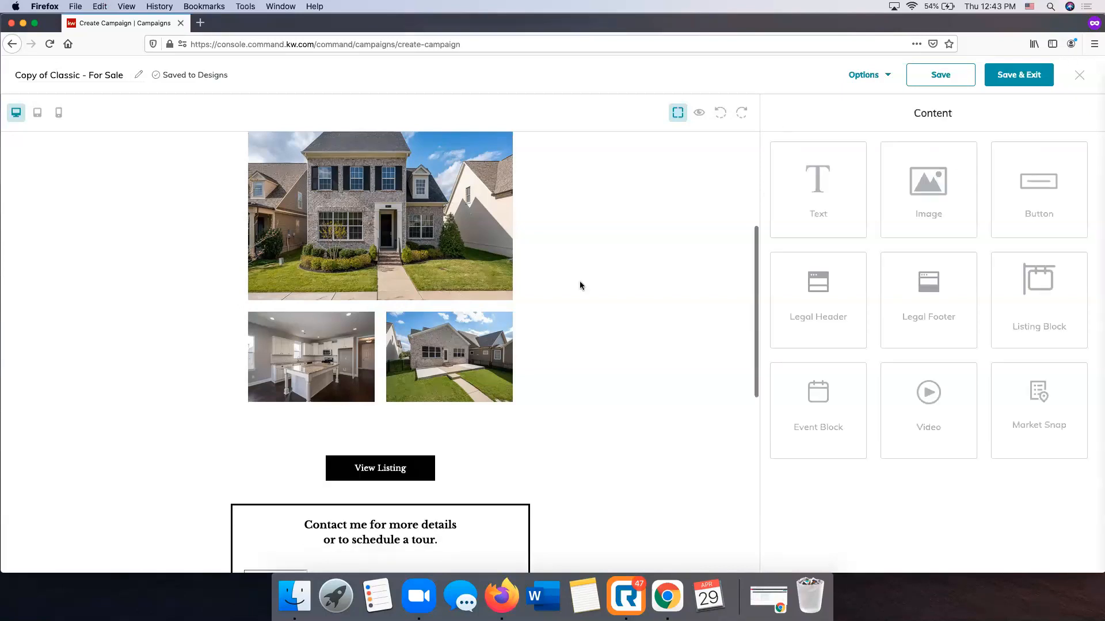
Paste the copied property description starting "Move in Ready home" into the empty text block above the View Listing button and apply it
click(430, 431)
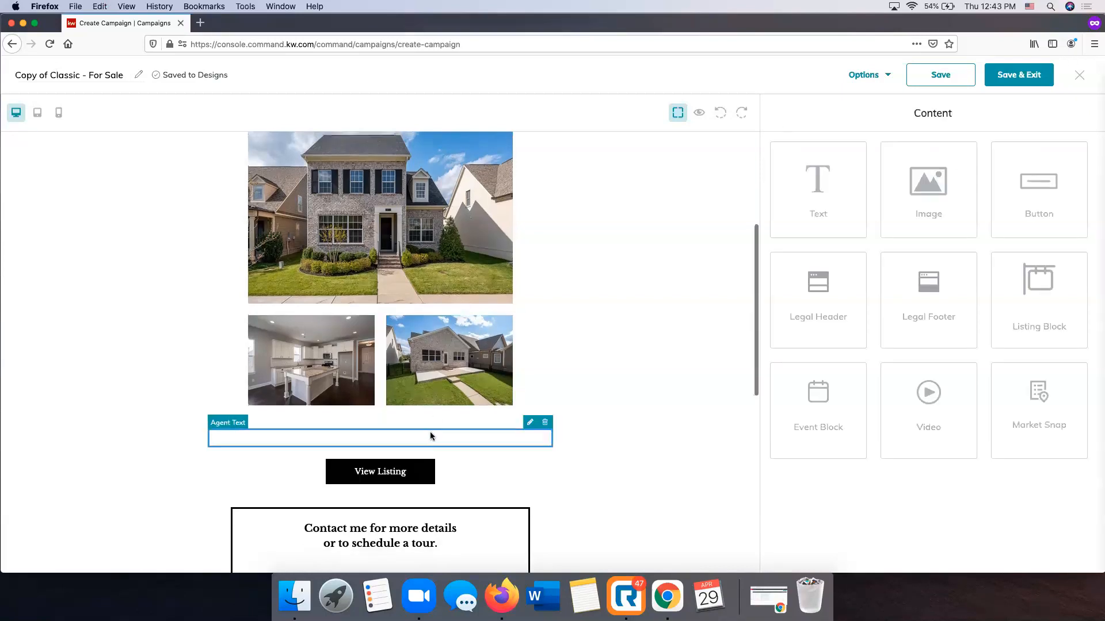
click(530, 421)
click(807, 196)
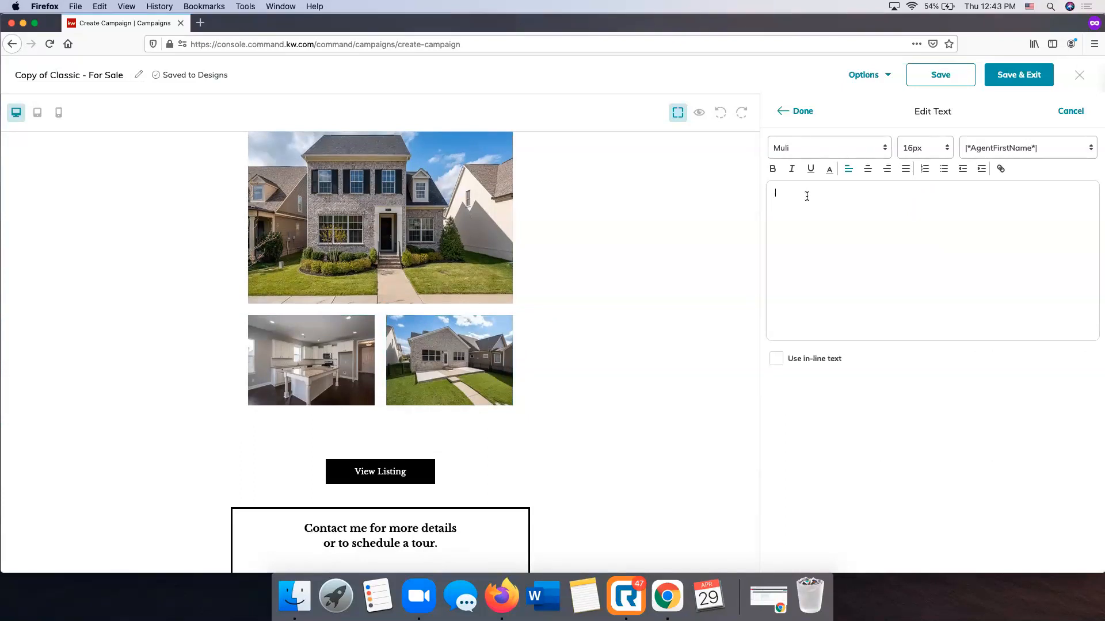
key(super+v)
key(super+z)
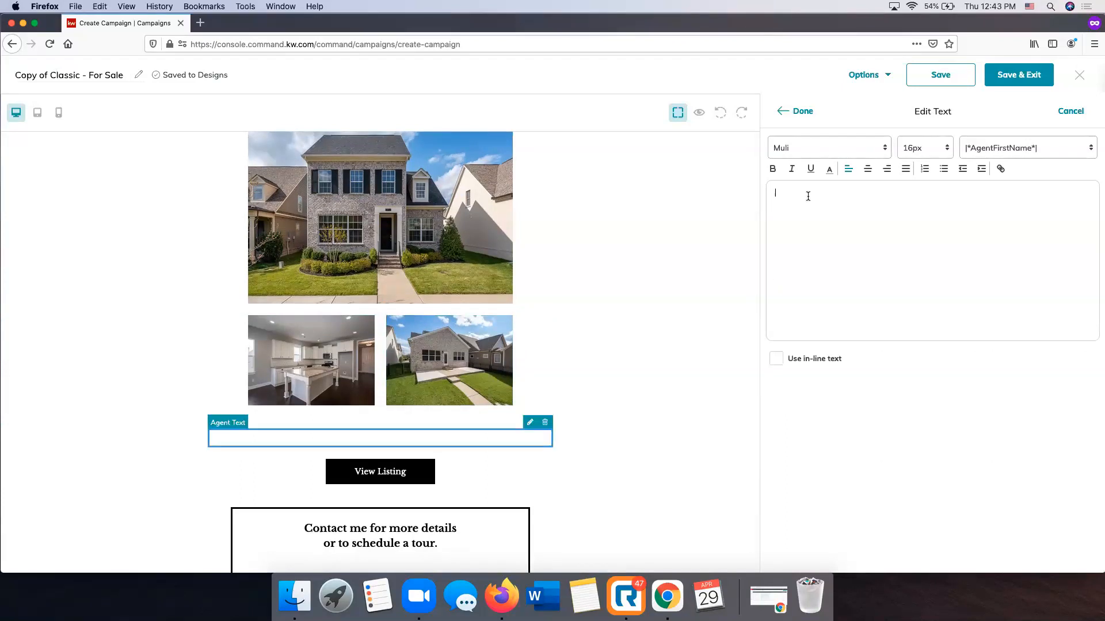
key(super+Tab)
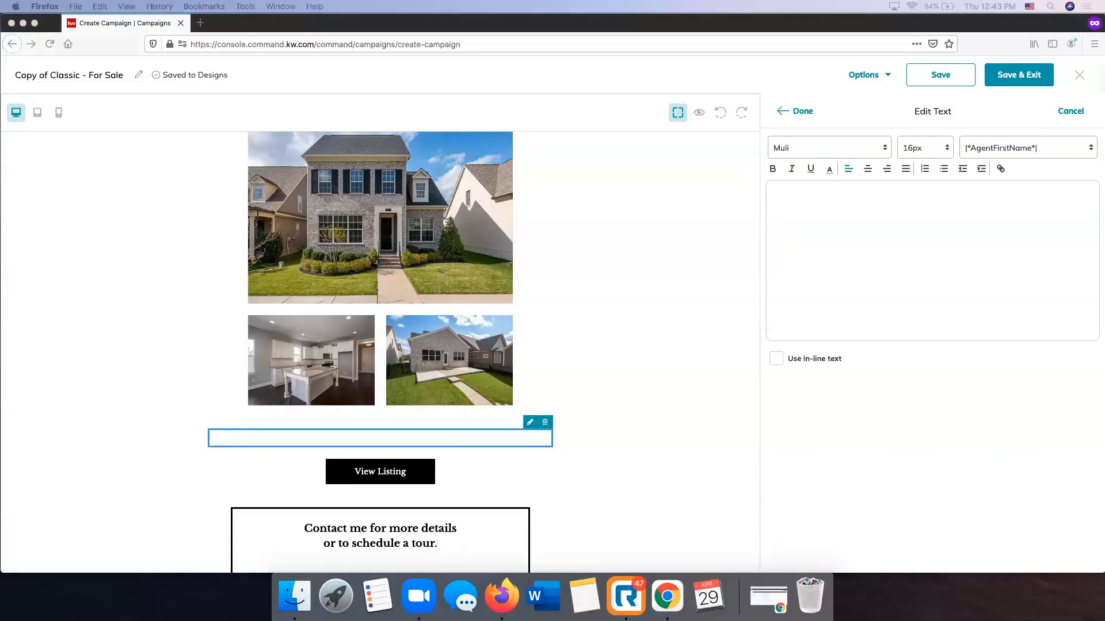
click(801, 241)
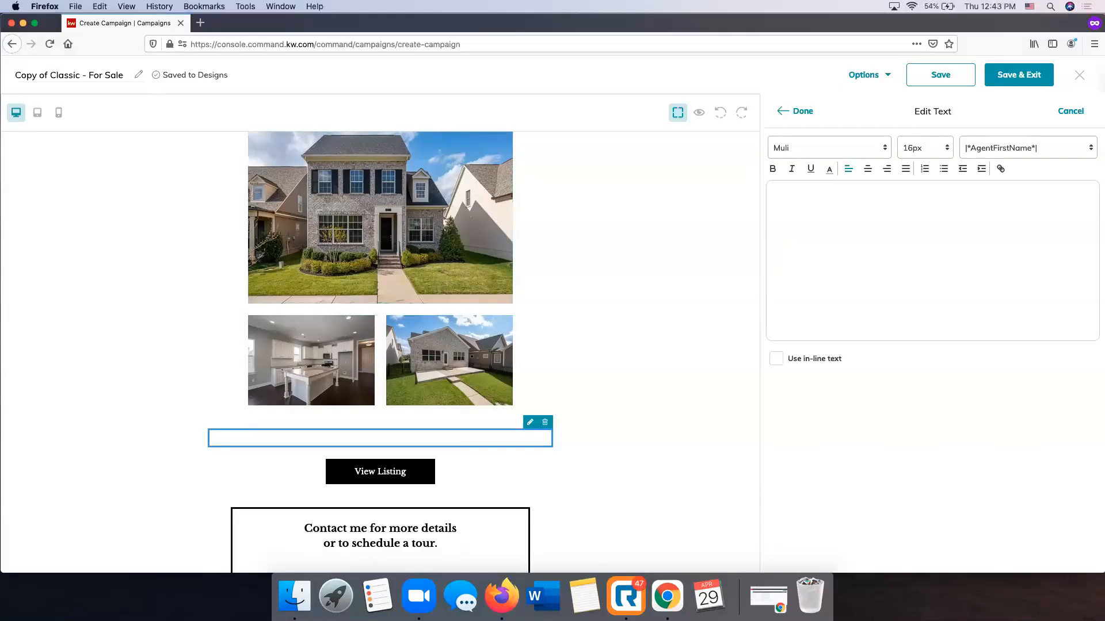
key(super+Tab)
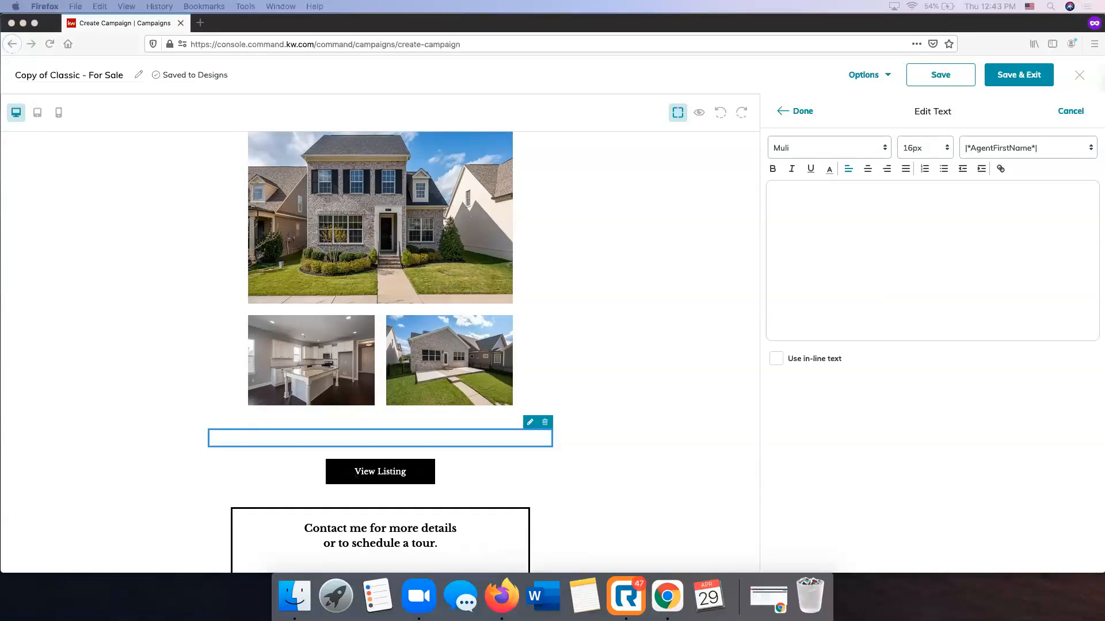
click(801, 193)
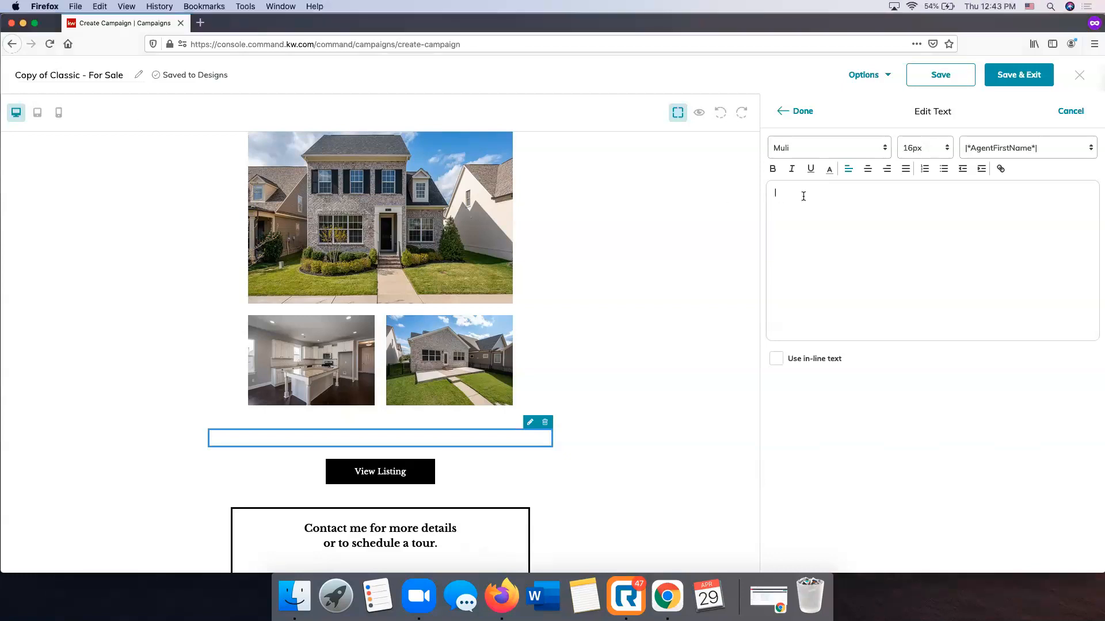
text(Move in Ready home in the conveniently located Tap Root Hills neighborhood! This 4 sided Brick home features an open floor plan, family room with custom built ins & gas fireplace, upgraded gas stainless steel appliances, upgraded master on main level w/ custom closet, 2nd bedroom and bathroom on main floor, spacious office down, 2 additional bedrooms and spacious bonus room up, attic storage, large patio, detached 2 car alley access garage w/ overhead storage, and more!)
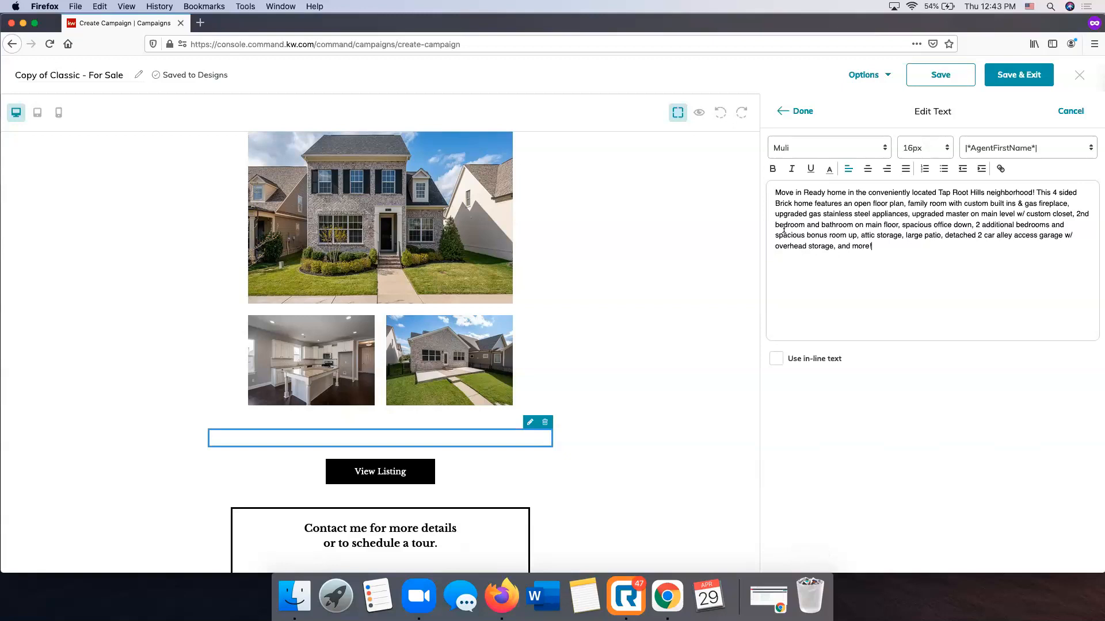
click(803, 114)
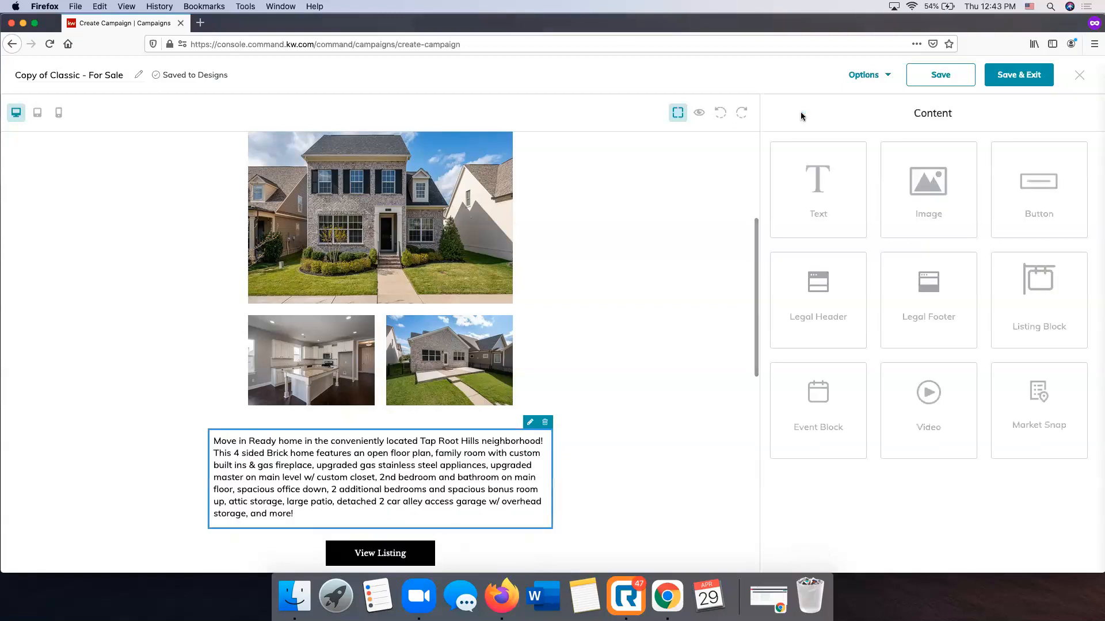
click(668, 289)
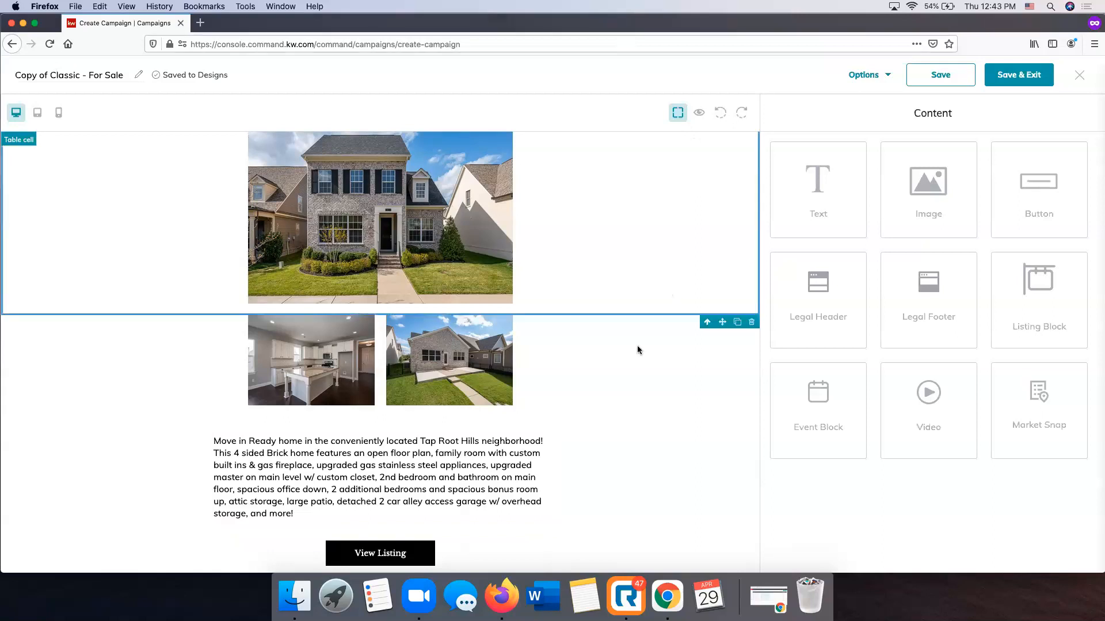
click(581, 452)
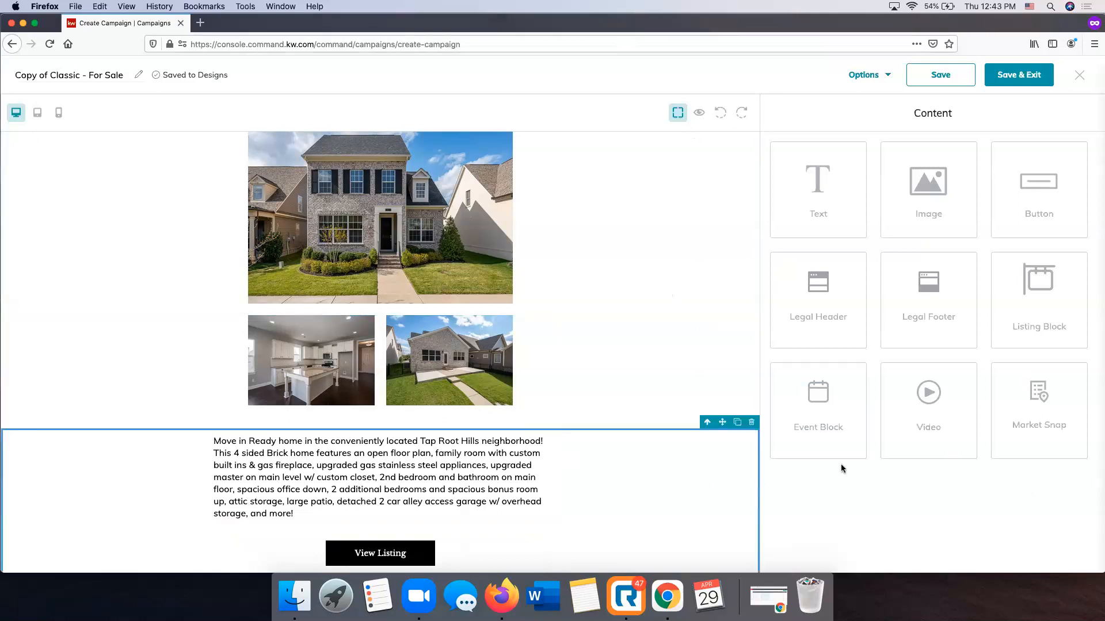
Open the View Listing button's settings for editing, keeping its button text
scroll(524, 492, down, 2)
scroll(523, 491, down, 1)
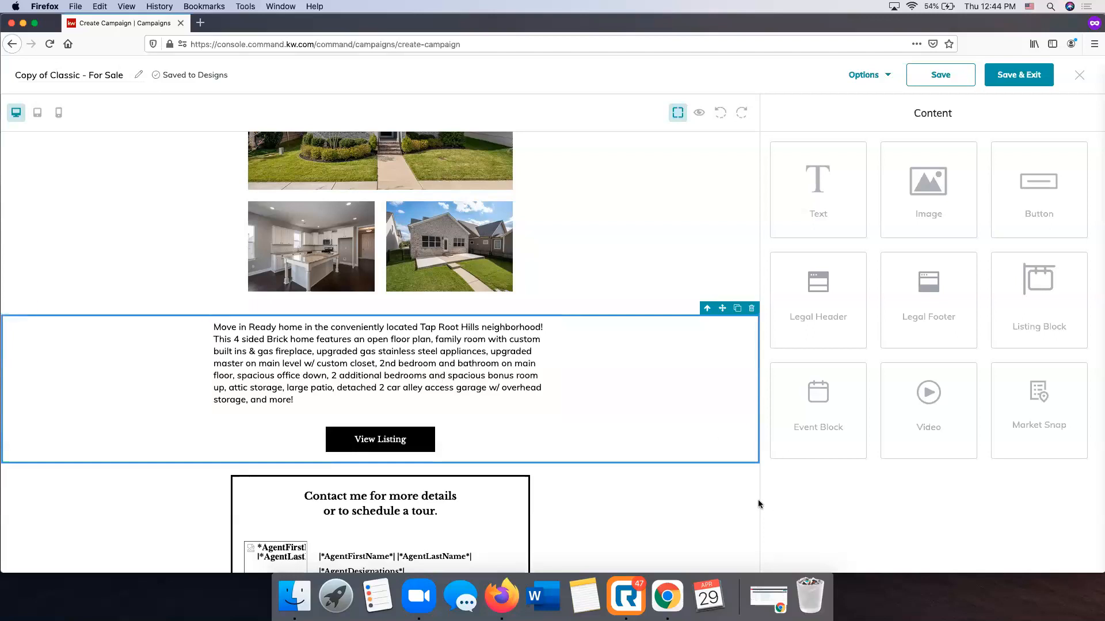
scroll(558, 438, up, 7)
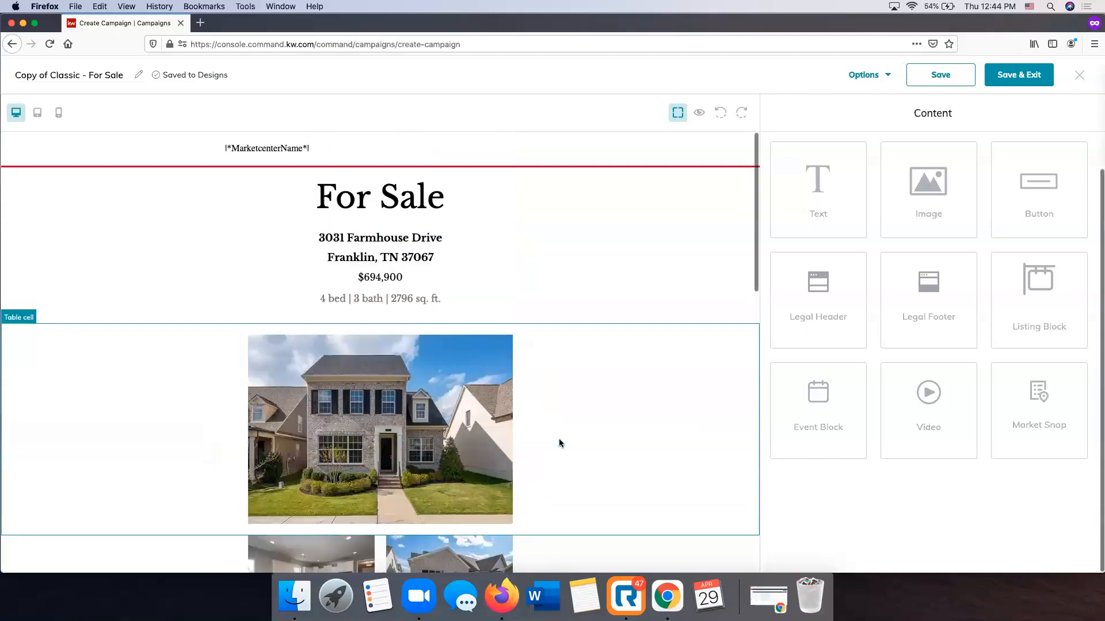
scroll(558, 439, down, 8)
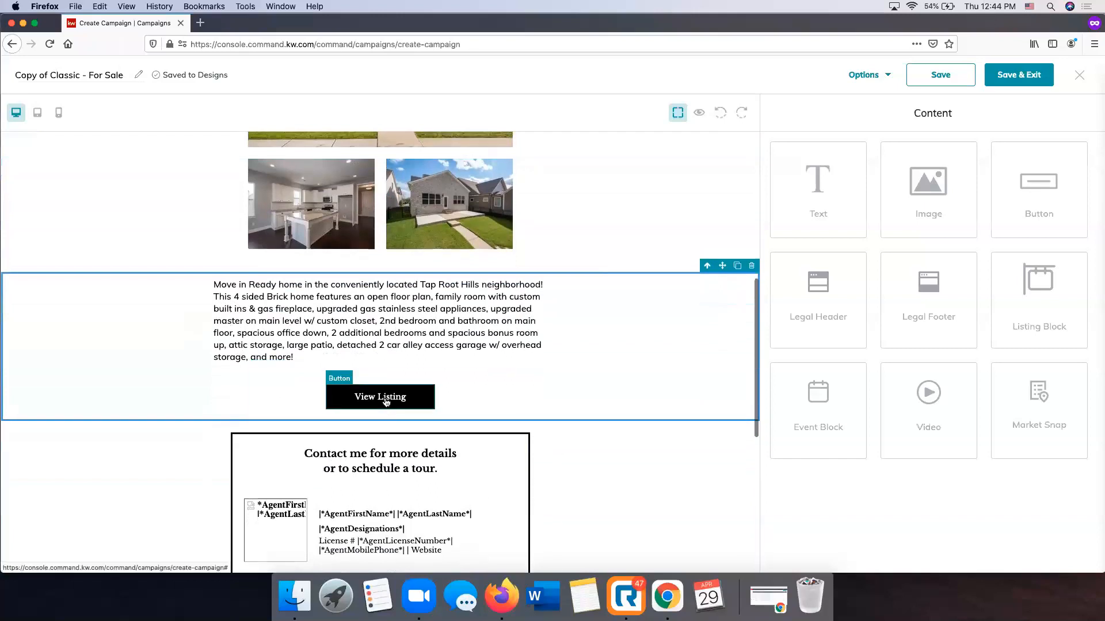
click(392, 403)
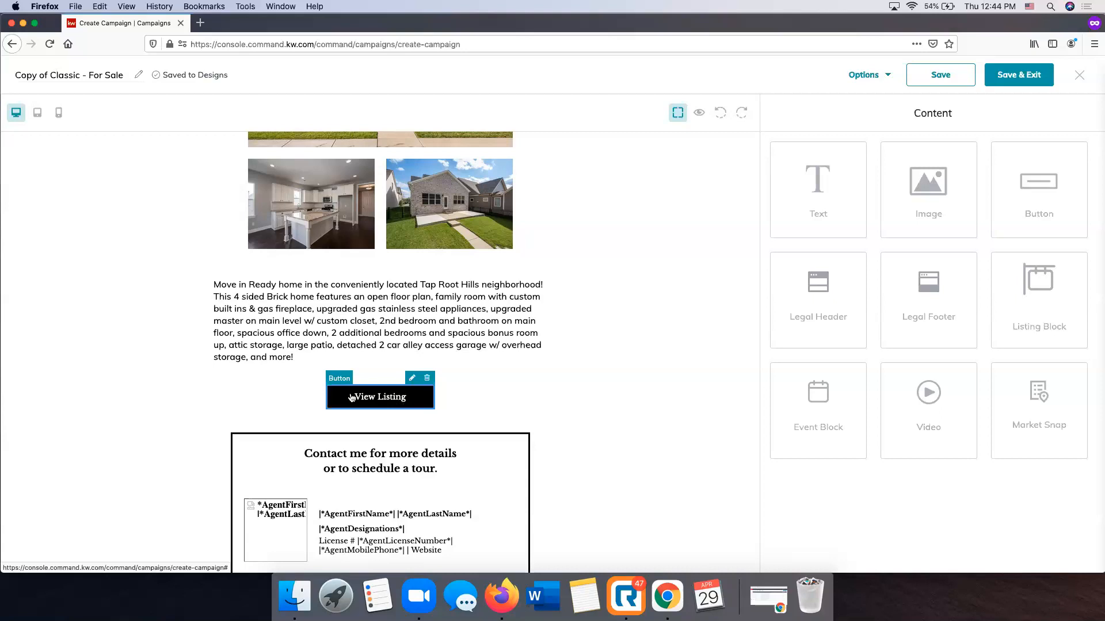
click(412, 379)
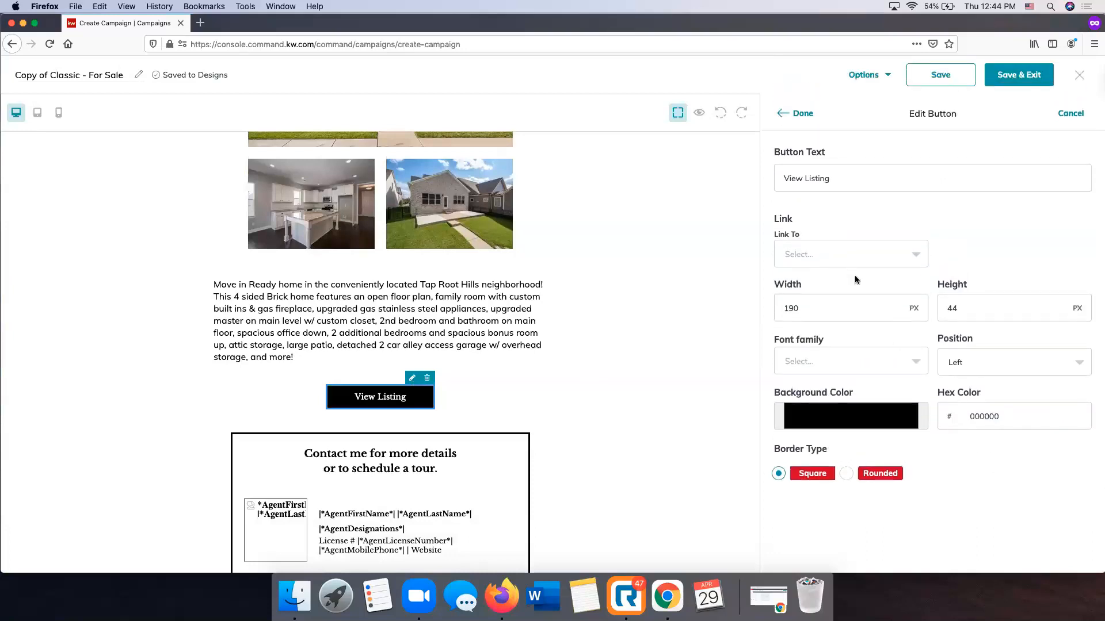
click(851, 175)
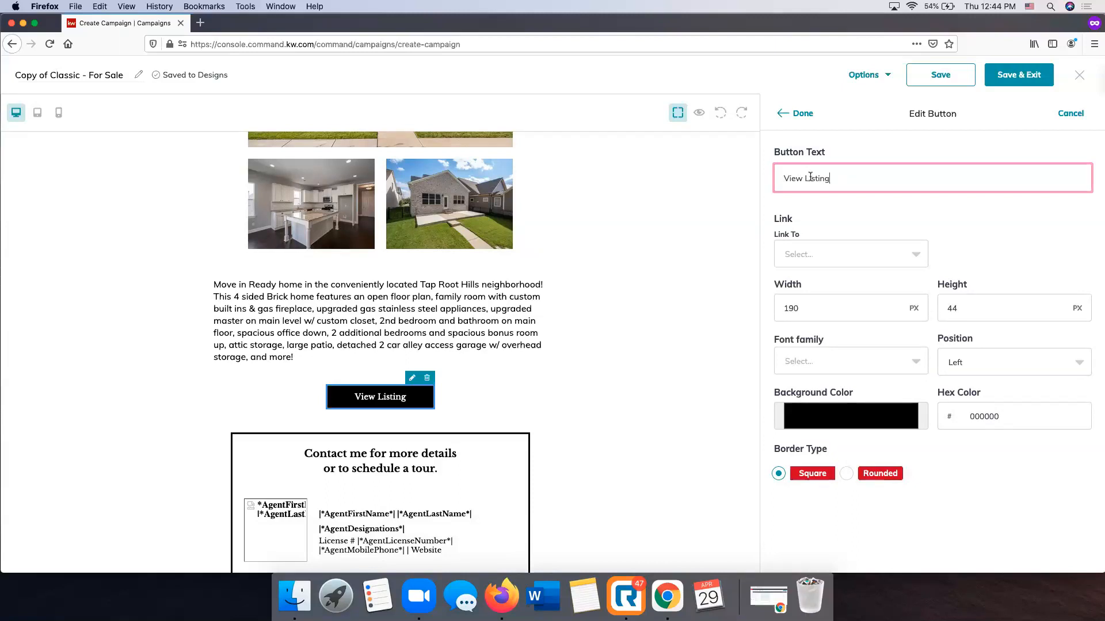
Link the View Listing button to the Farm House landing page
click(815, 258)
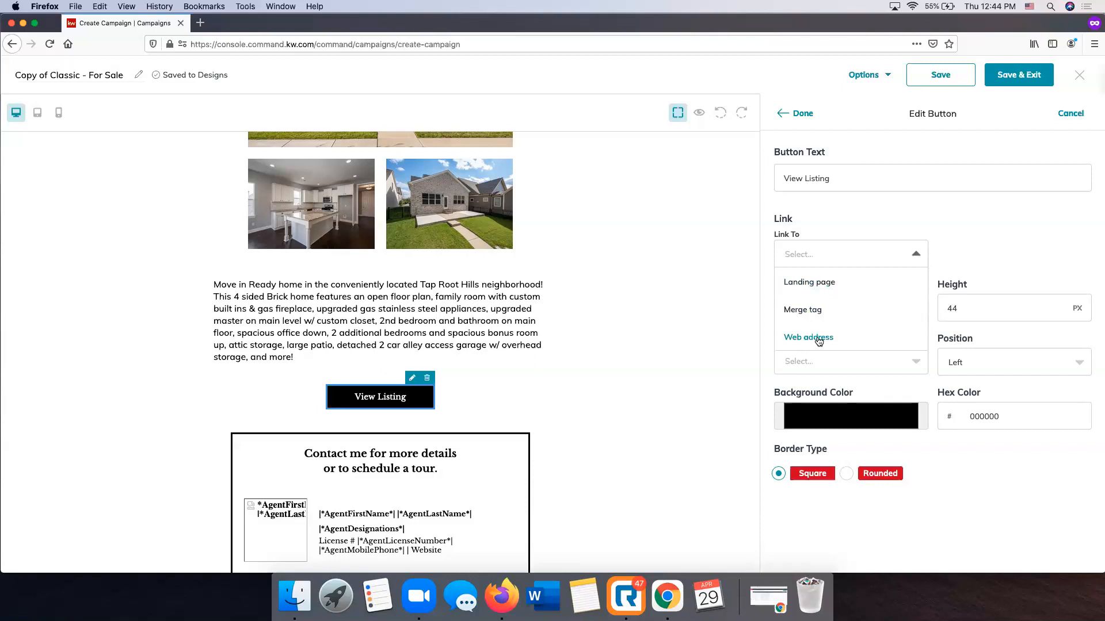
click(810, 282)
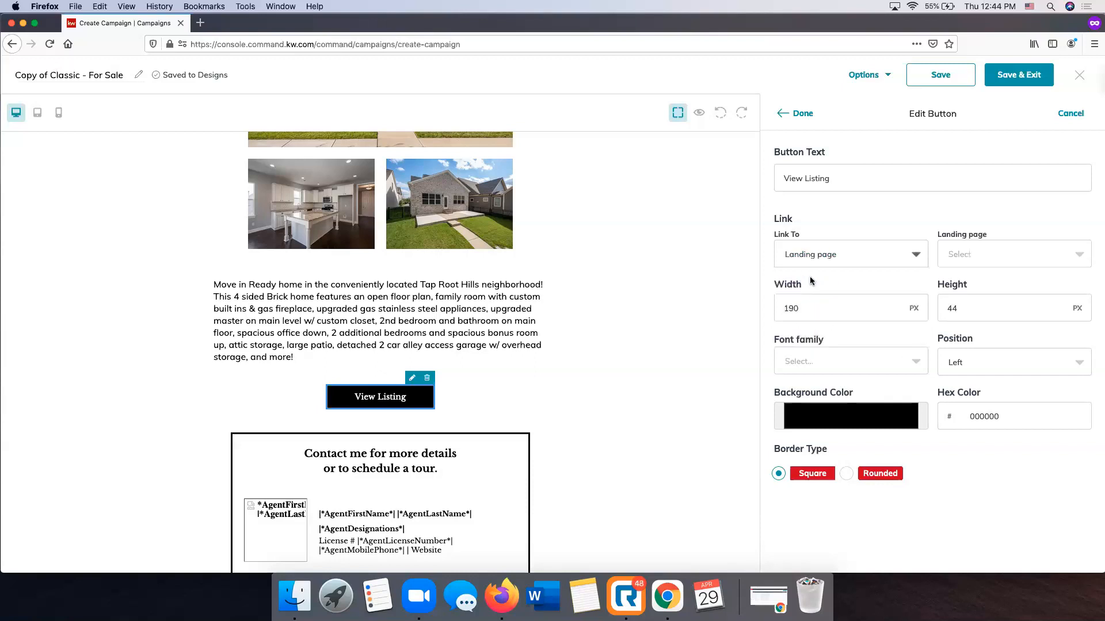
click(965, 254)
scroll(978, 333, down, 3)
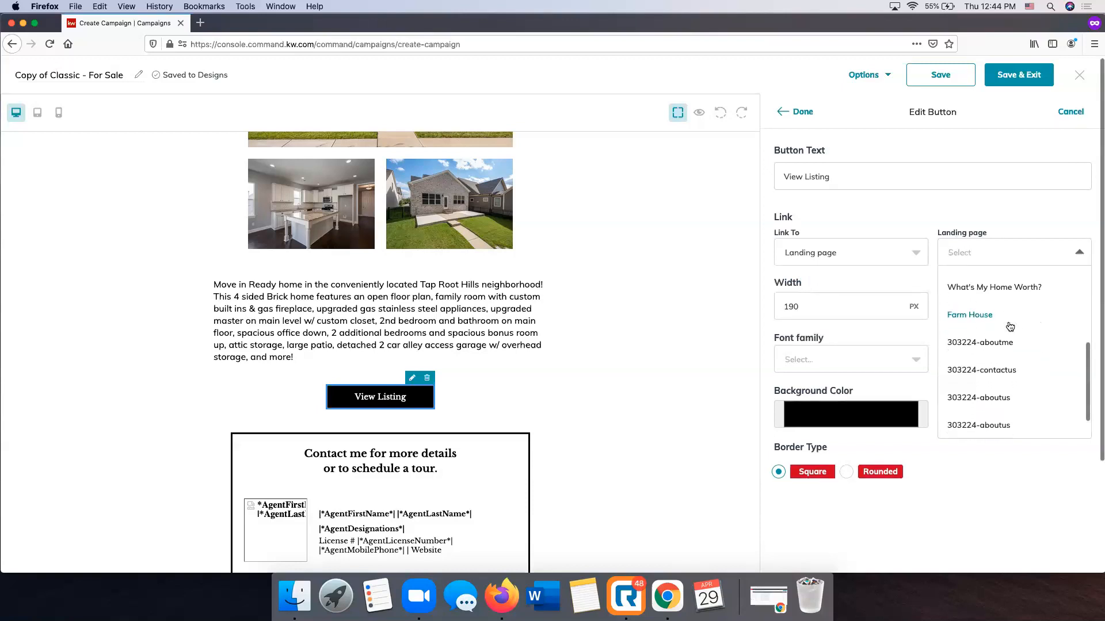
click(985, 314)
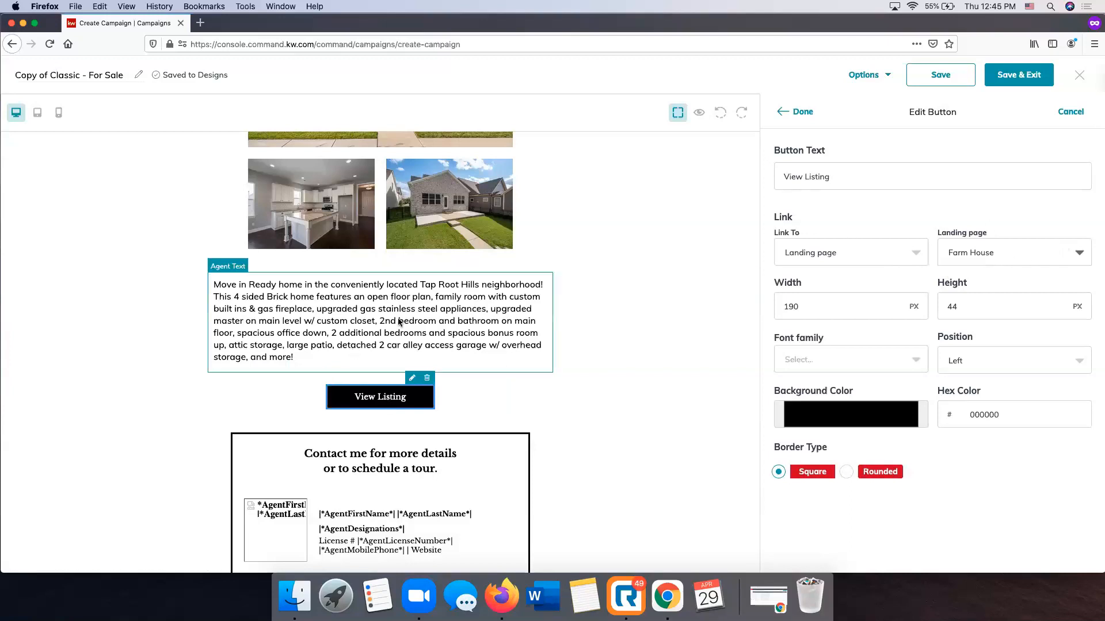
Change the View Listing button's link type to Web address and enter the copied URL of the property's listing page
click(886, 251)
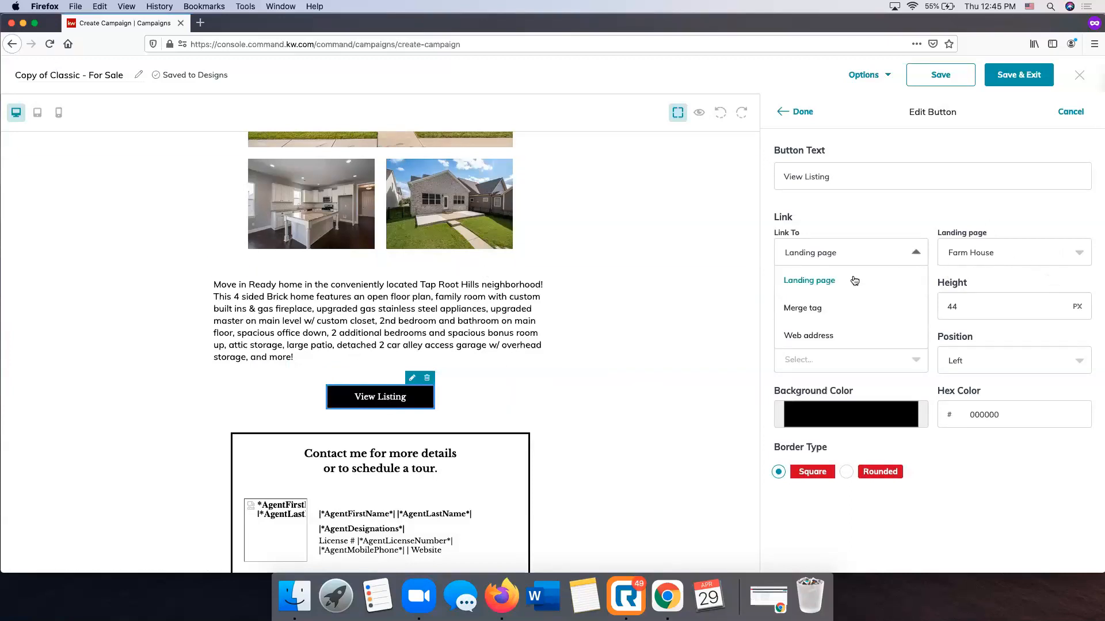
click(824, 335)
click(1003, 245)
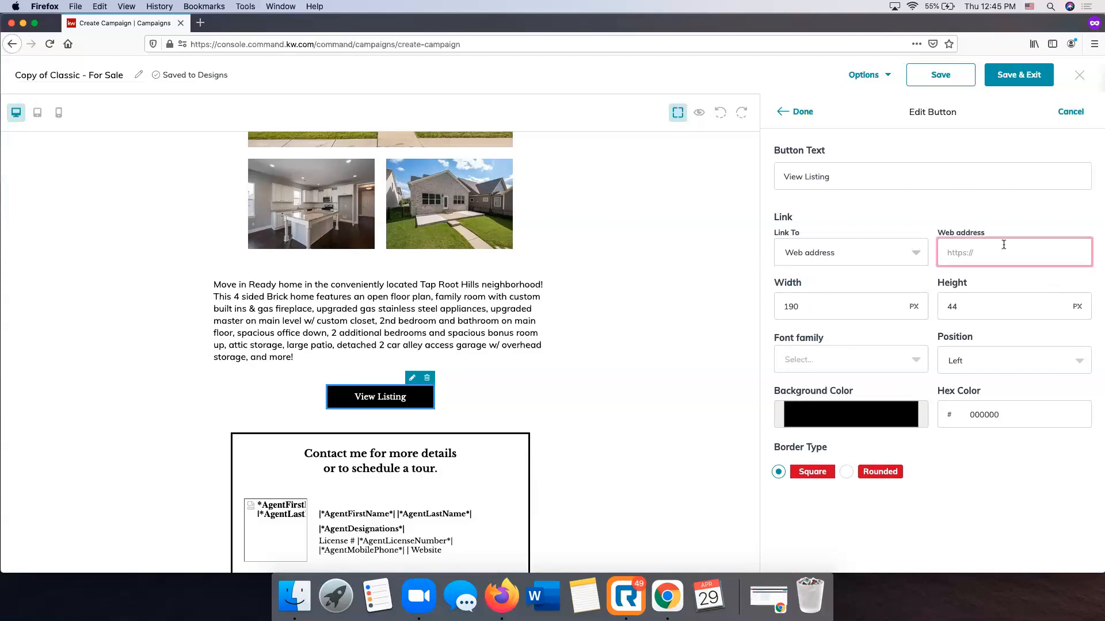
text(stormberggroup.com)
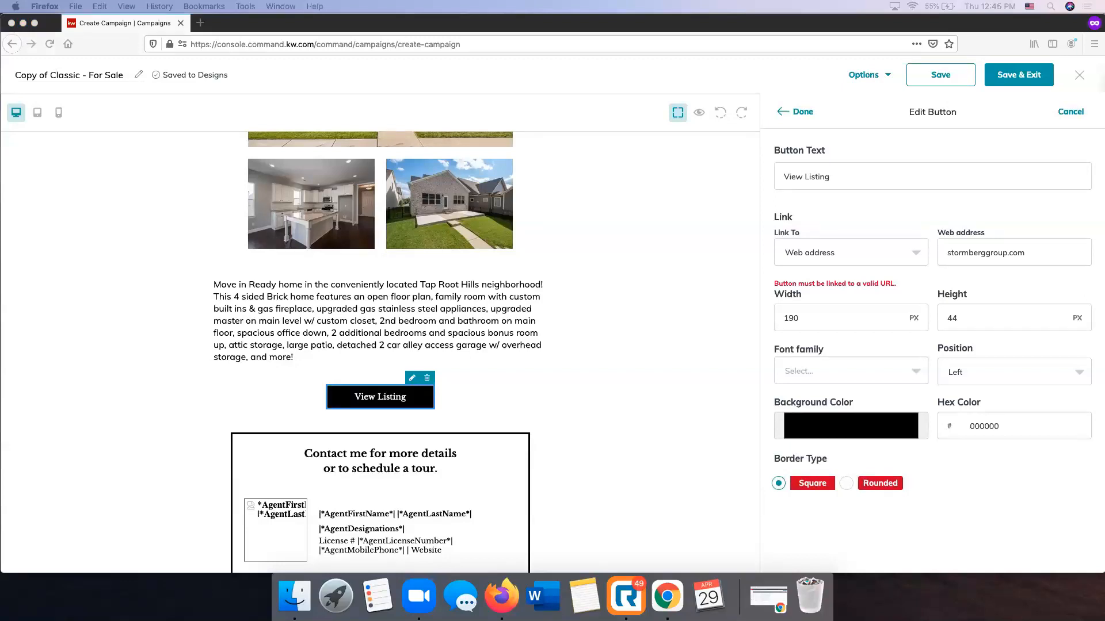
click(1014, 251)
key(super+a)
key(super+v)
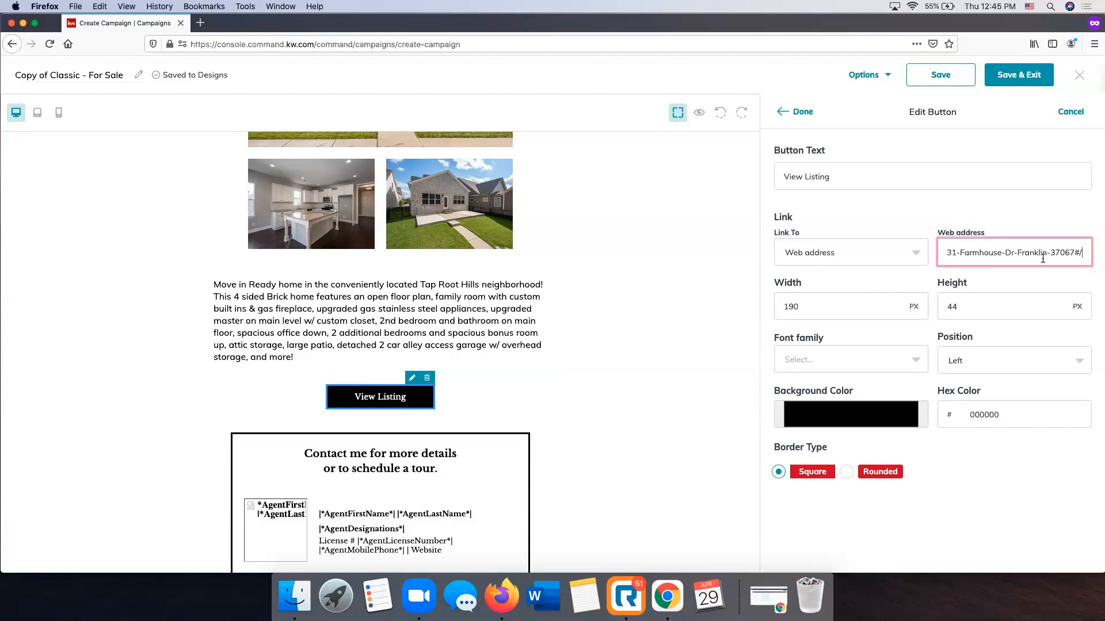
Set the View Listing button's position to Center, keep its black background, and apply the button settings
scroll(576, 266, up, 5)
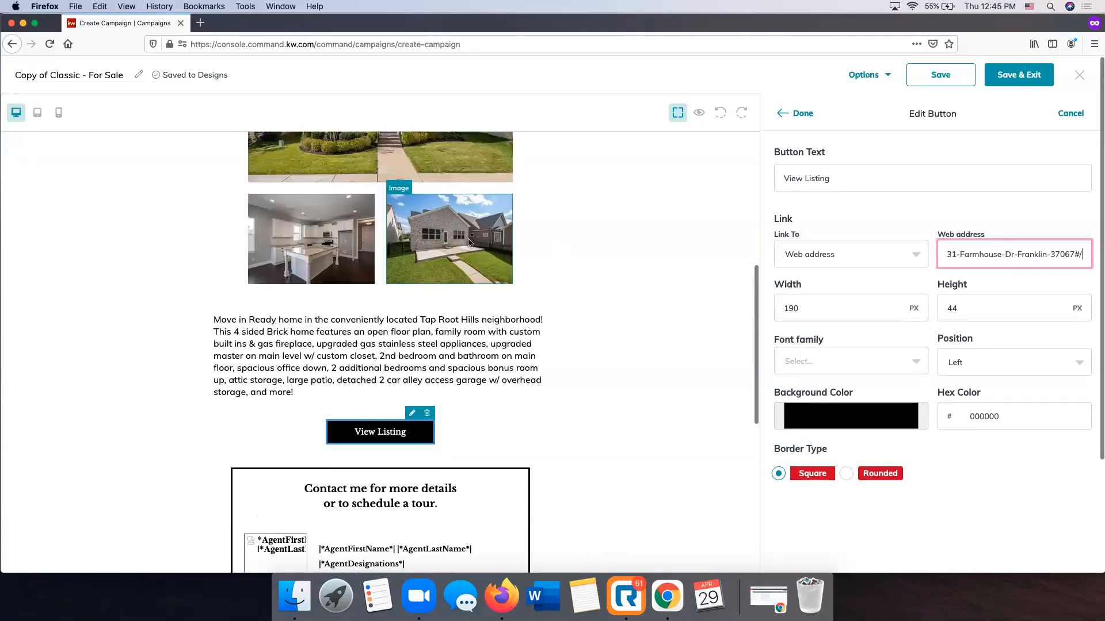
scroll(577, 267, down, 1)
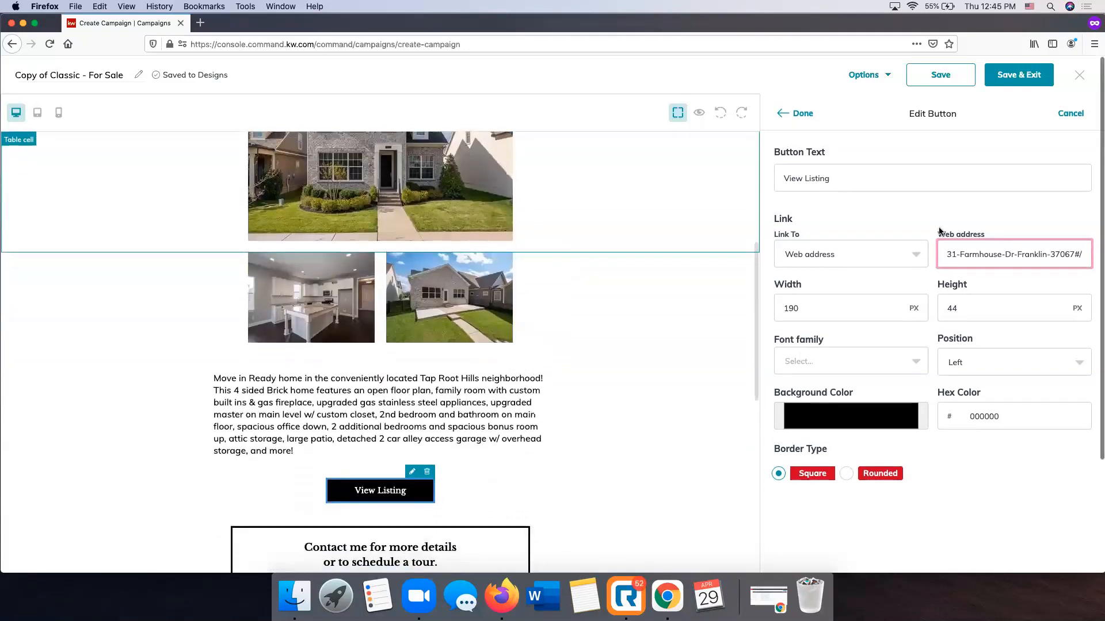
scroll(1007, 350, down, 2)
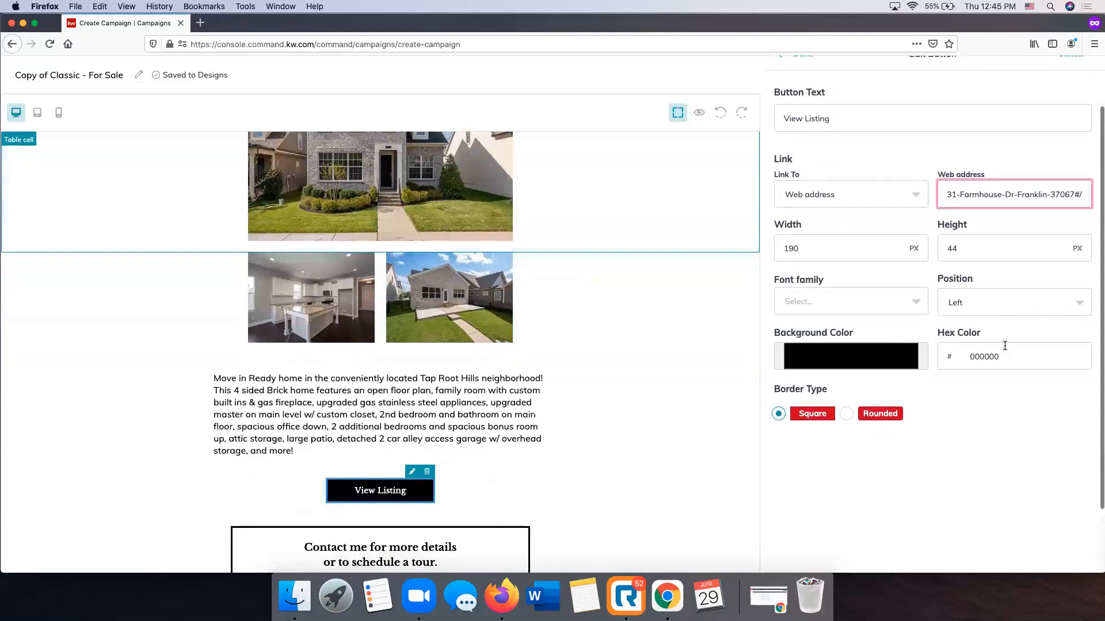
click(979, 303)
click(961, 330)
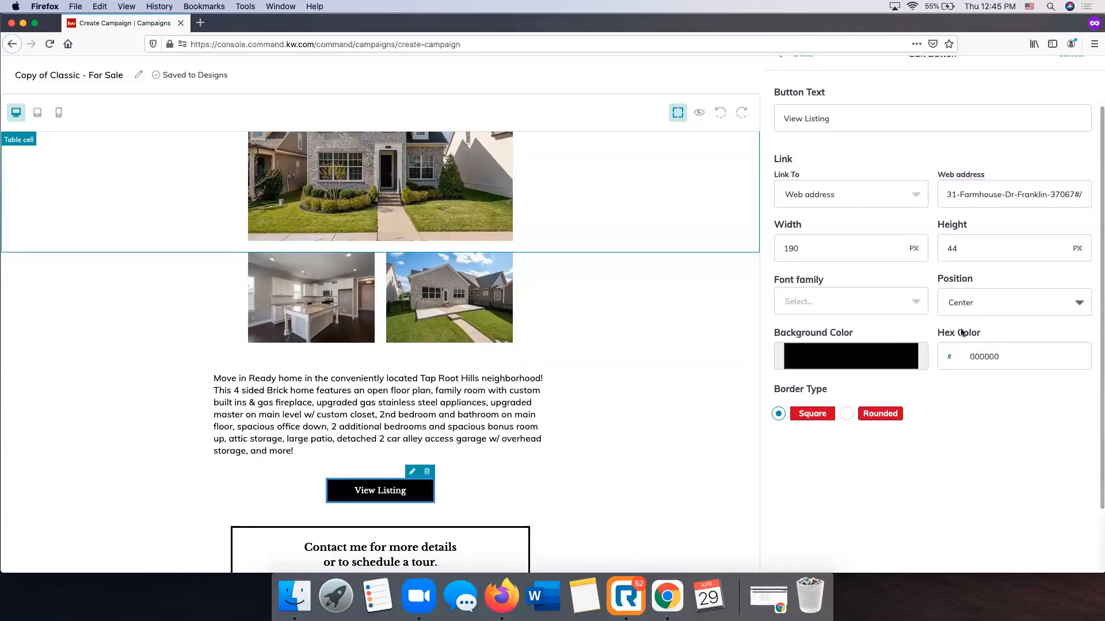
click(854, 365)
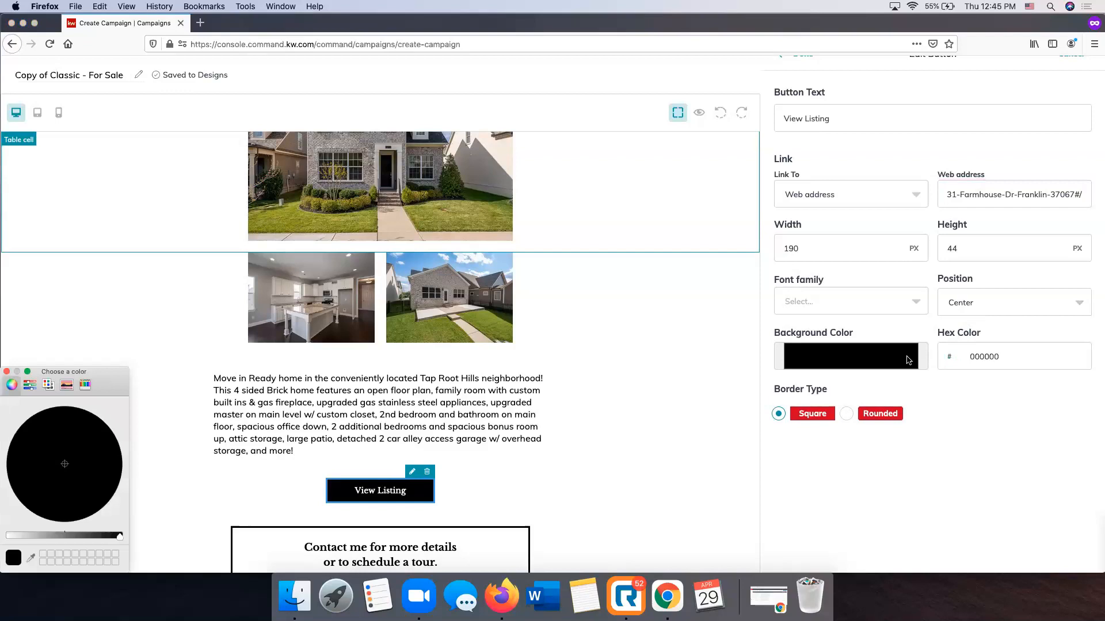
click(6, 372)
scroll(863, 374, down, 2)
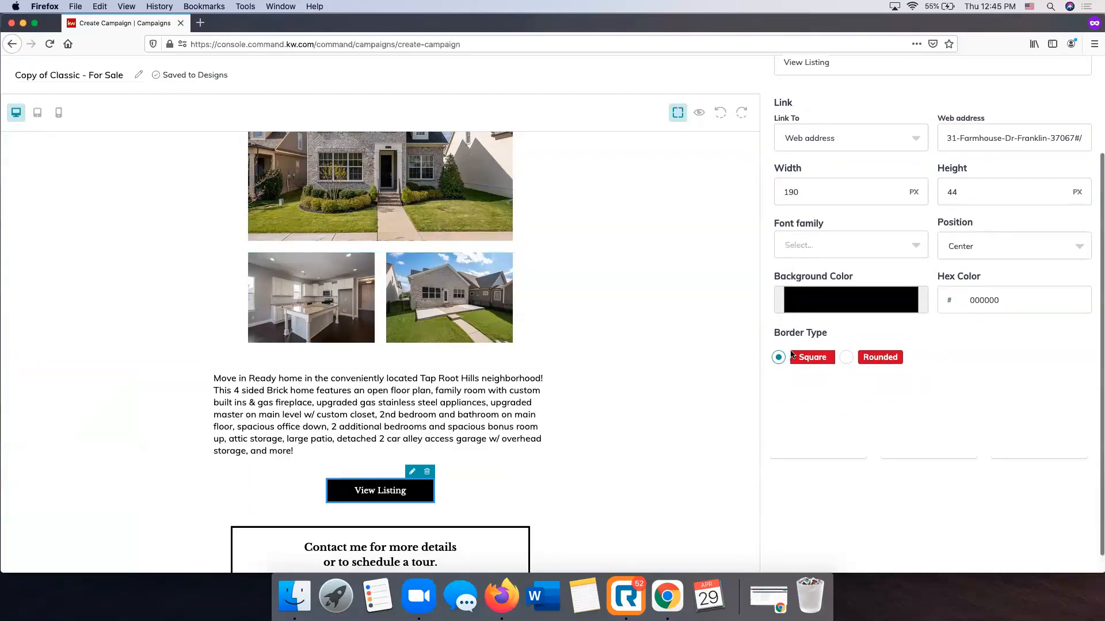
scroll(791, 354, up, 4)
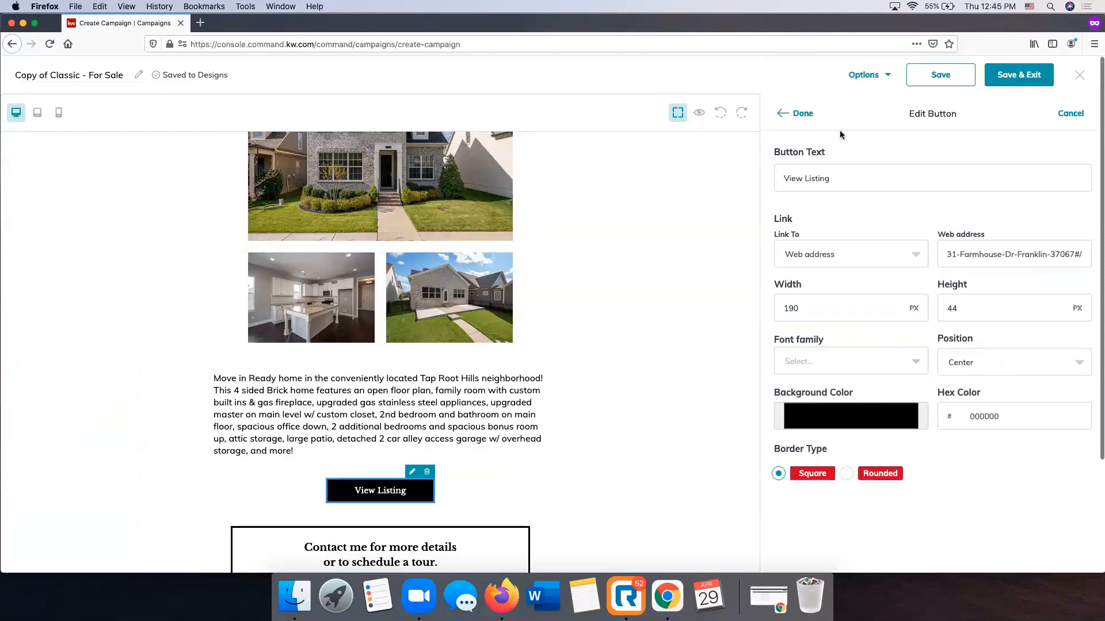
click(799, 113)
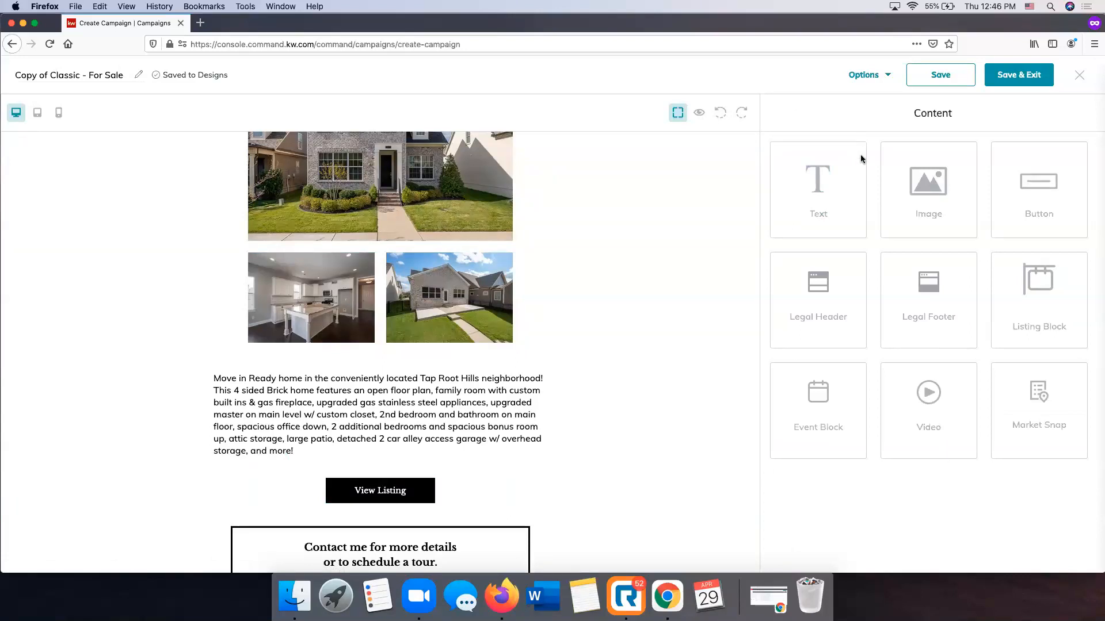
scroll(658, 331, down, 6)
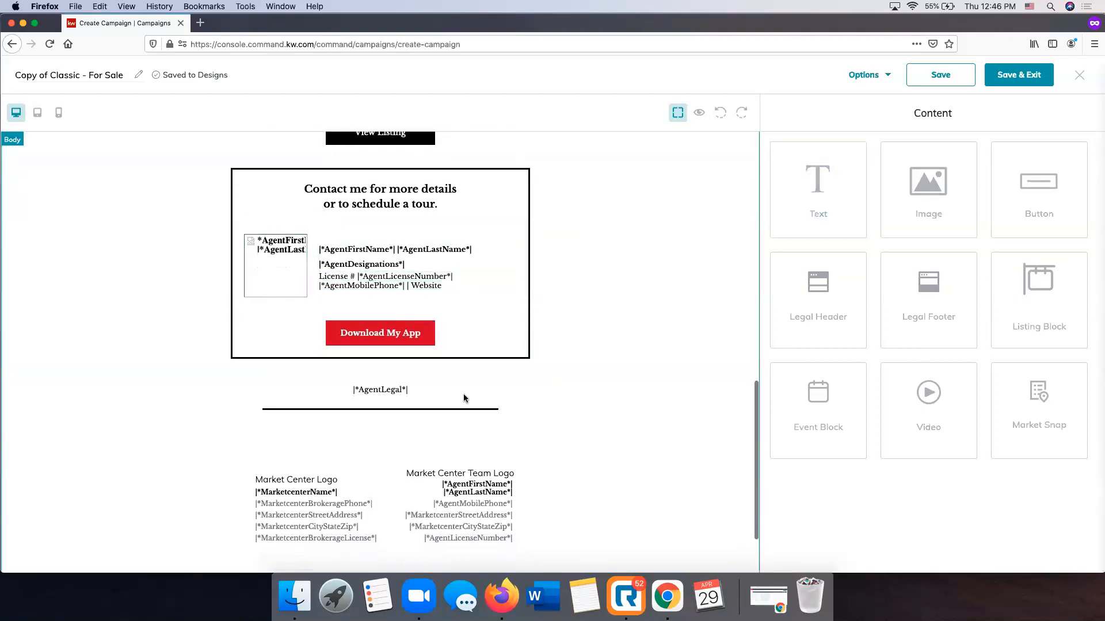
scroll(343, 415, up, 7)
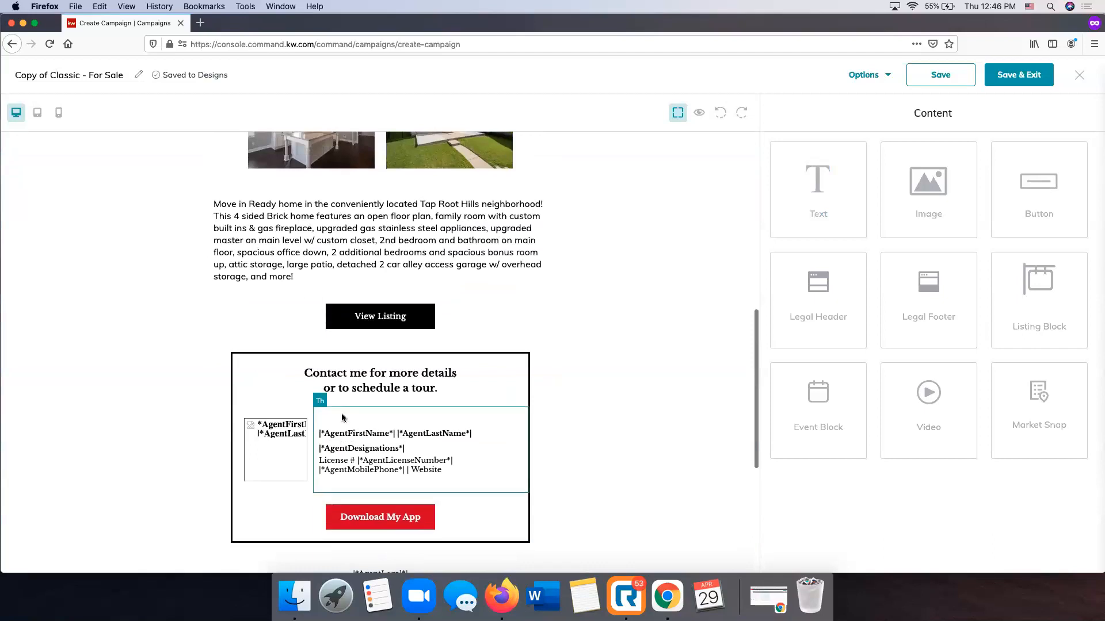
Rename the email design as Farmhouse Email
scroll(343, 418, up, 4)
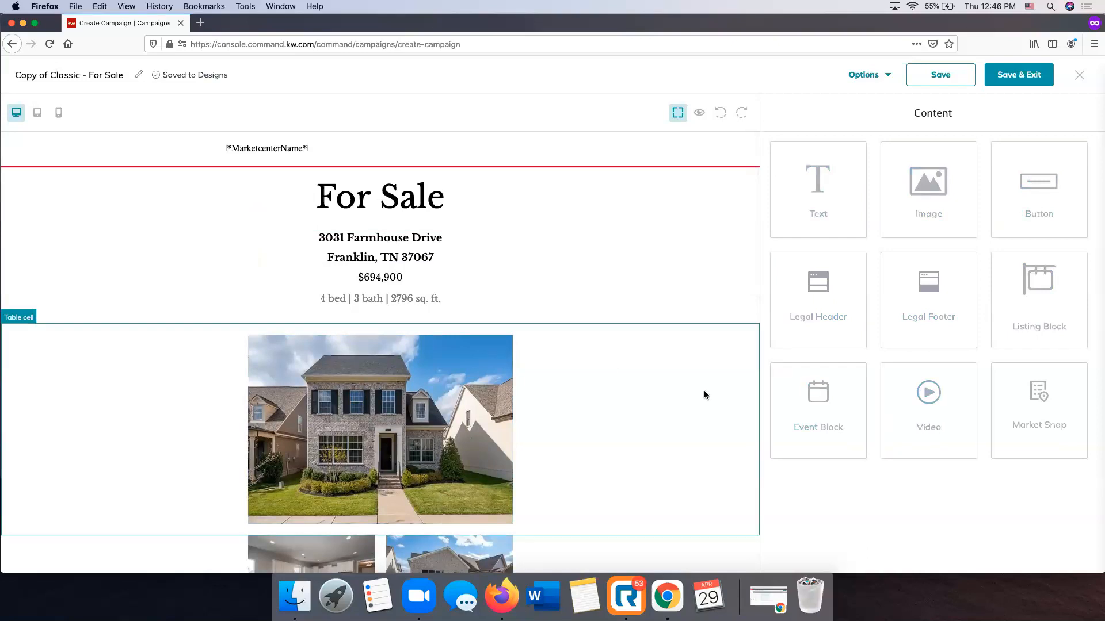
scroll(706, 394, down, 1)
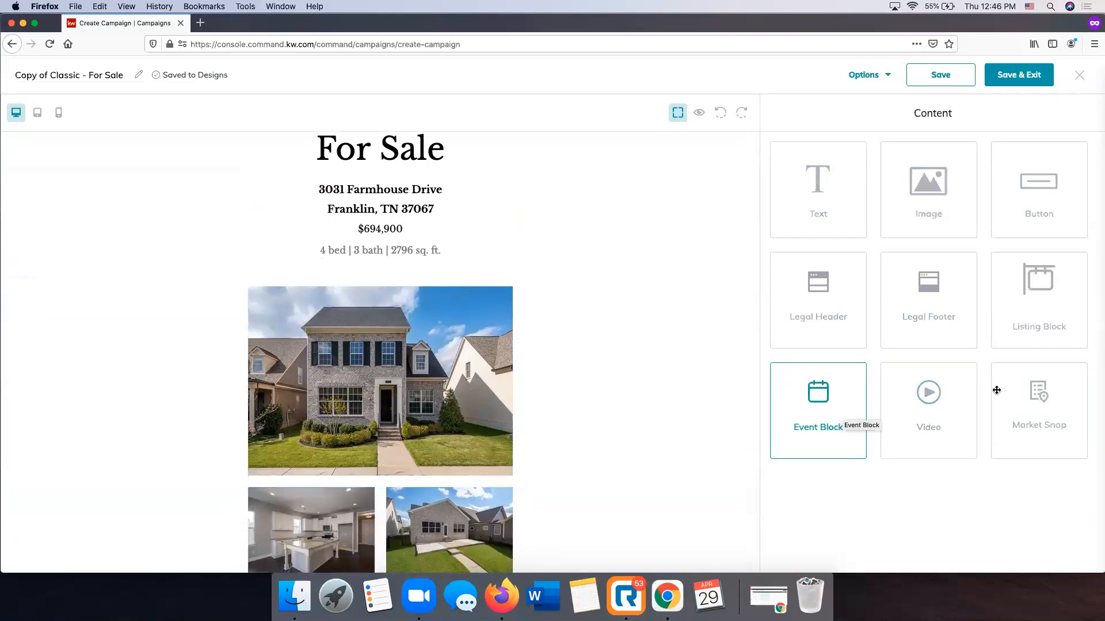
scroll(598, 400, down, 7)
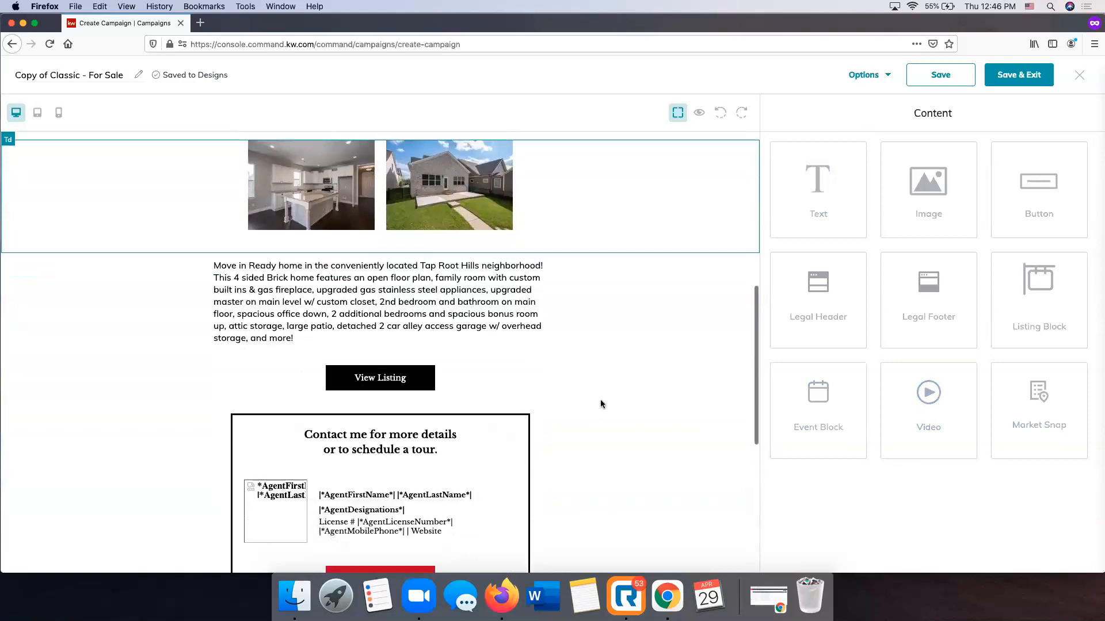
scroll(455, 374, up, 8)
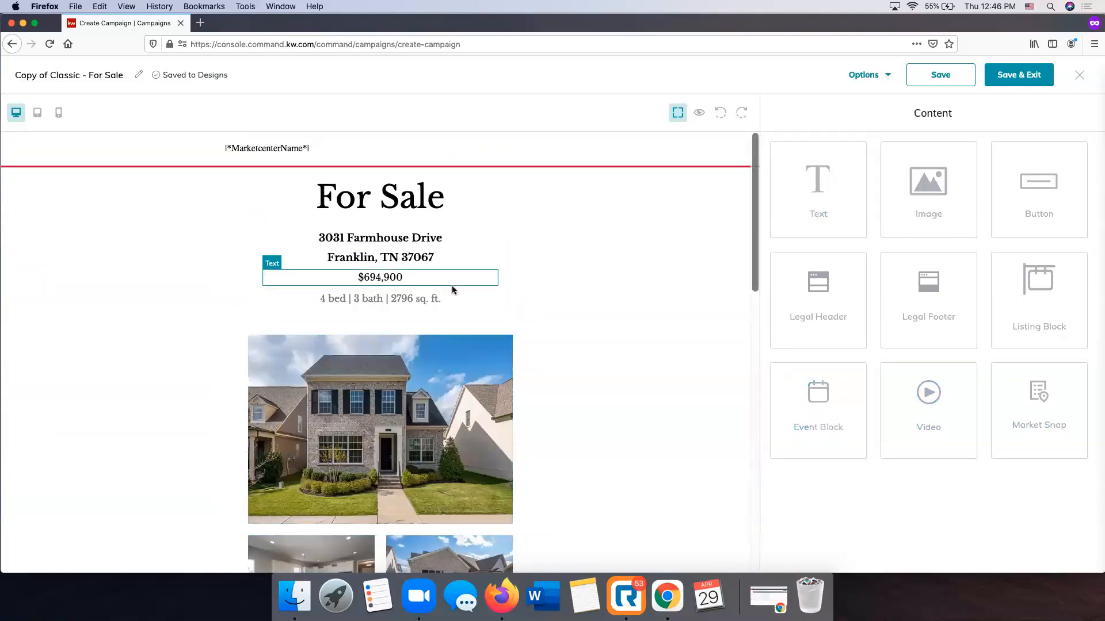
scroll(533, 414, down, 8)
scroll(537, 412, up, 4)
scroll(537, 412, up, 4)
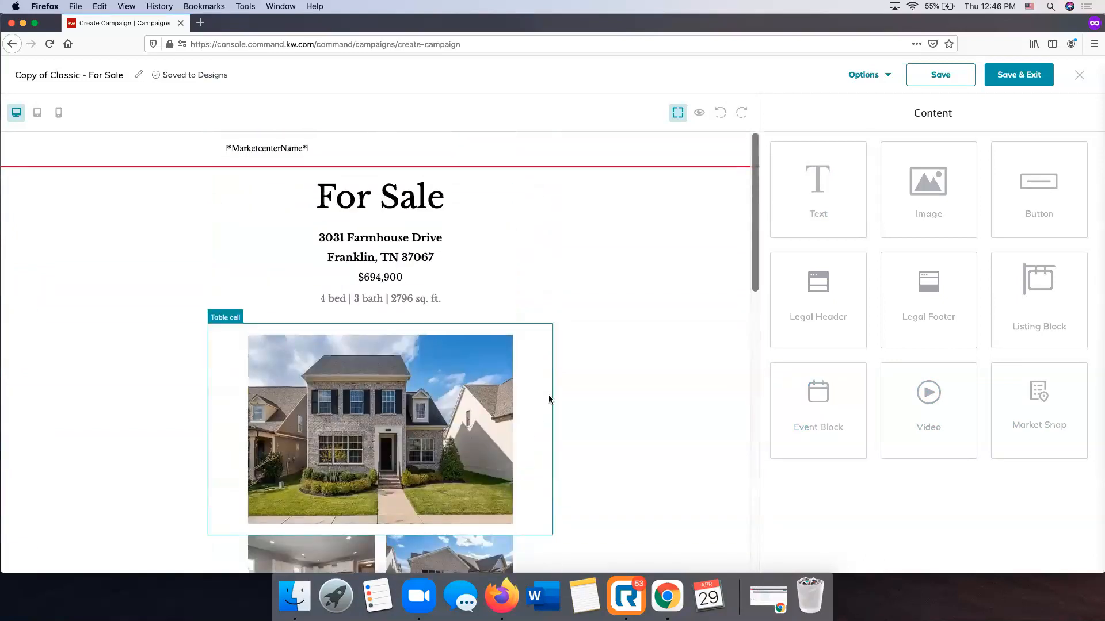
click(81, 76)
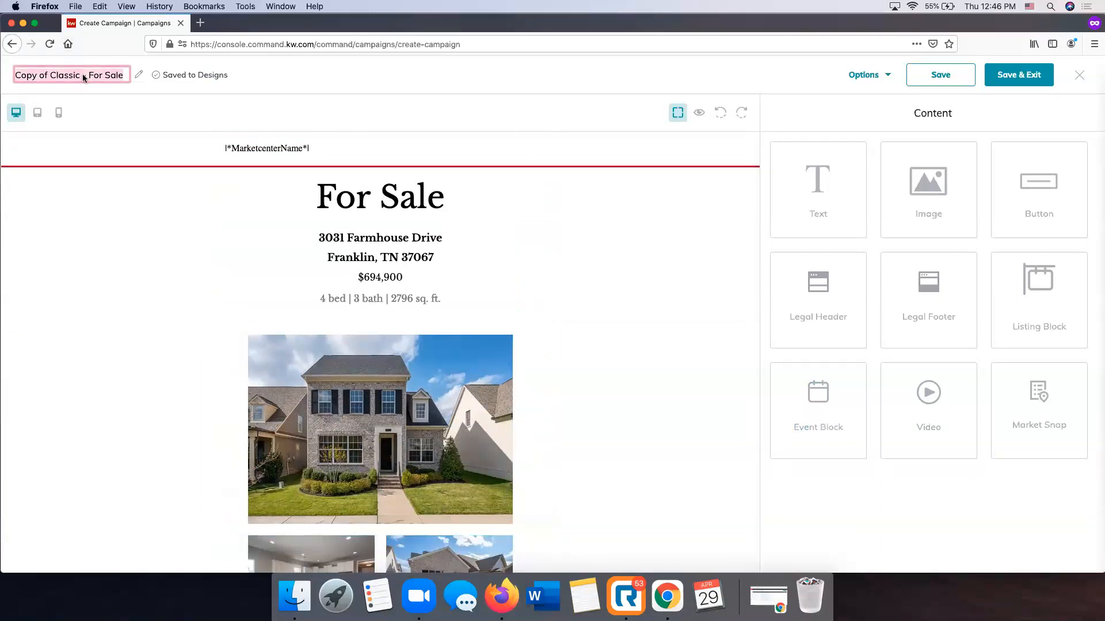
text(Farmhouse Email)
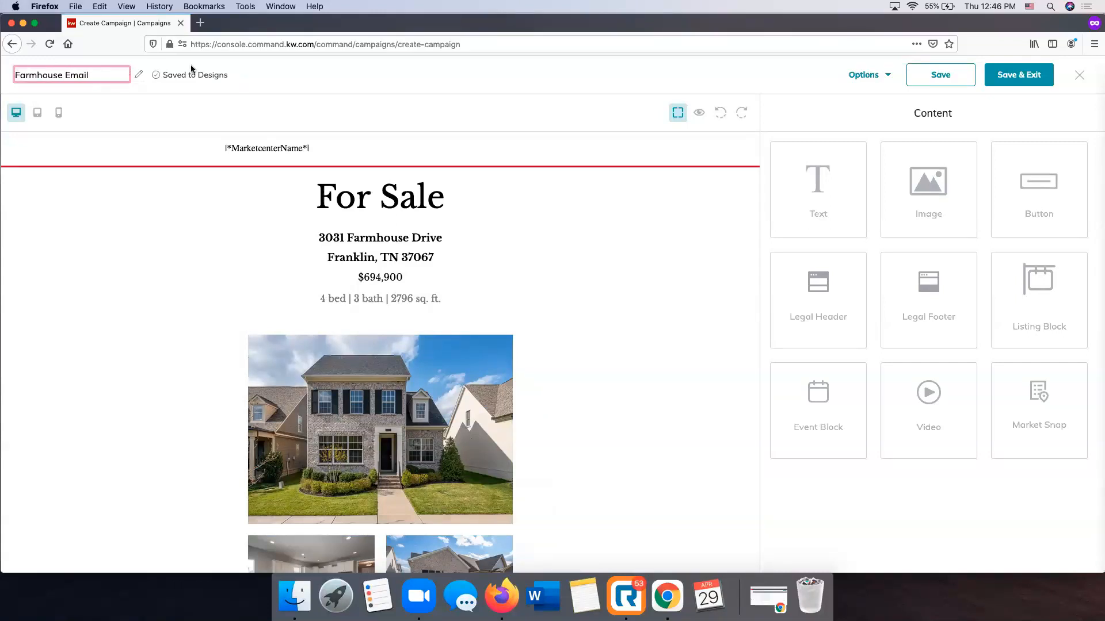
click(271, 67)
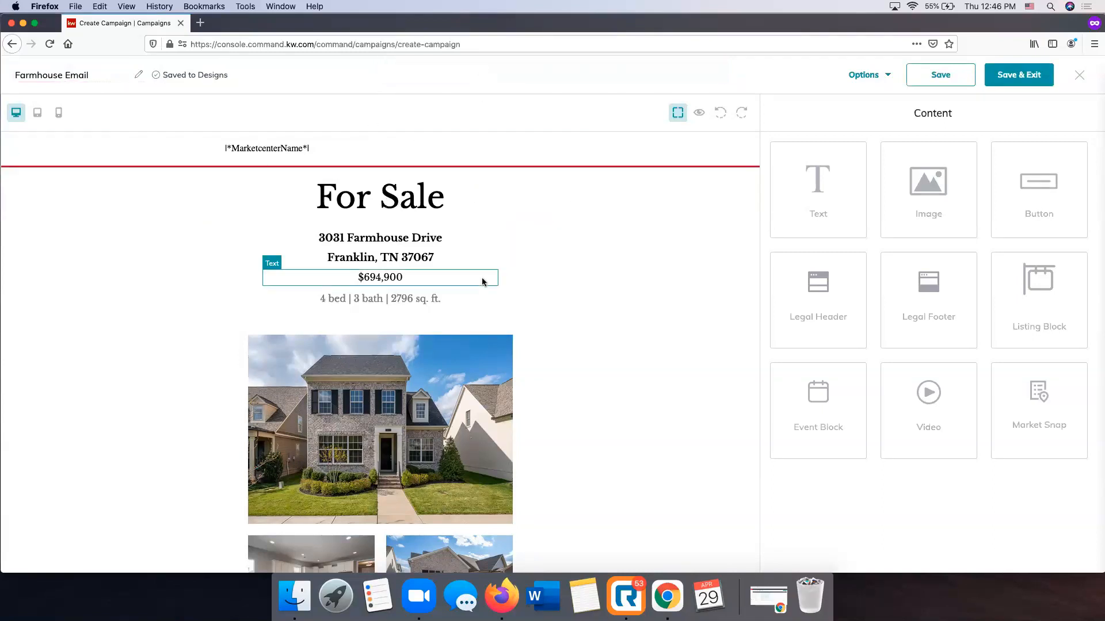
Check the email design in the tablet and phone layouts, and return to the desktop layout
scroll(482, 282, down, 5)
scroll(482, 282, down, 6)
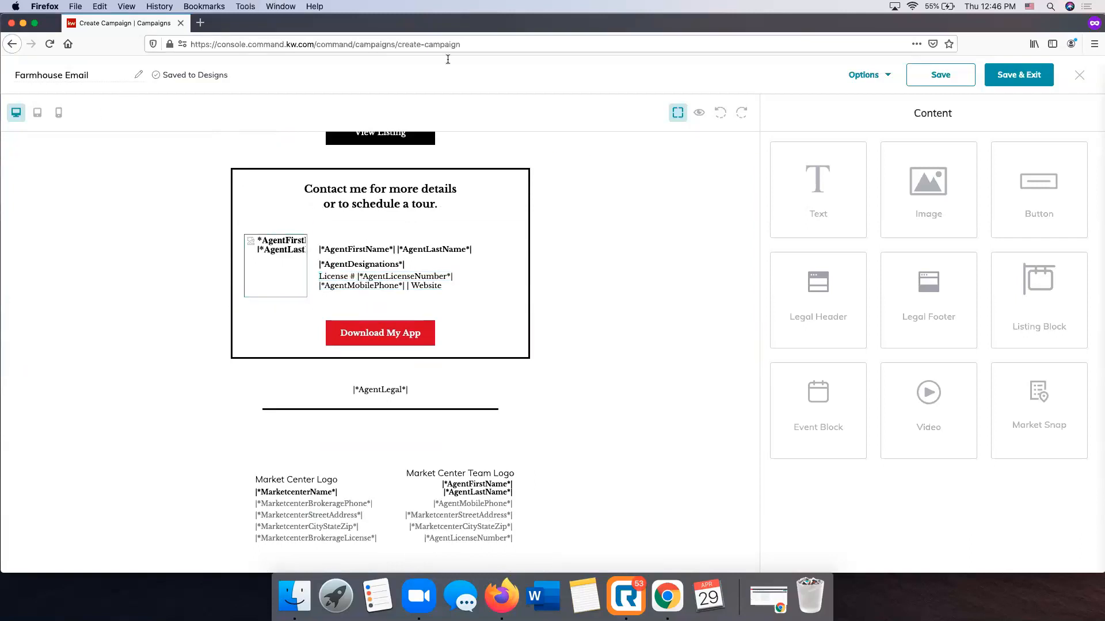
scroll(147, 336, up, 20)
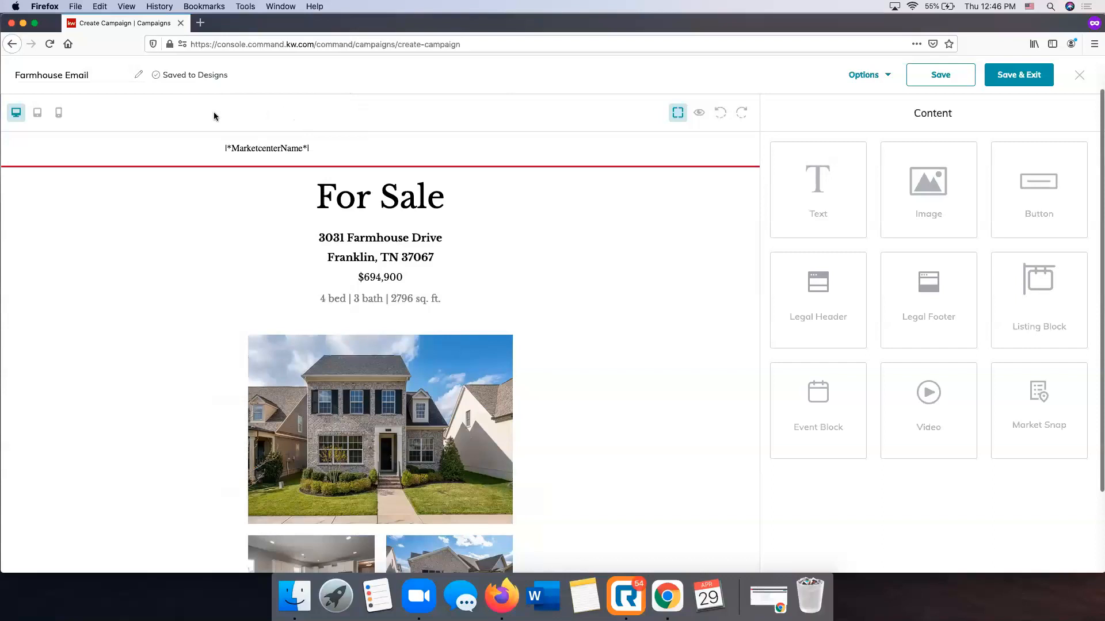
click(37, 115)
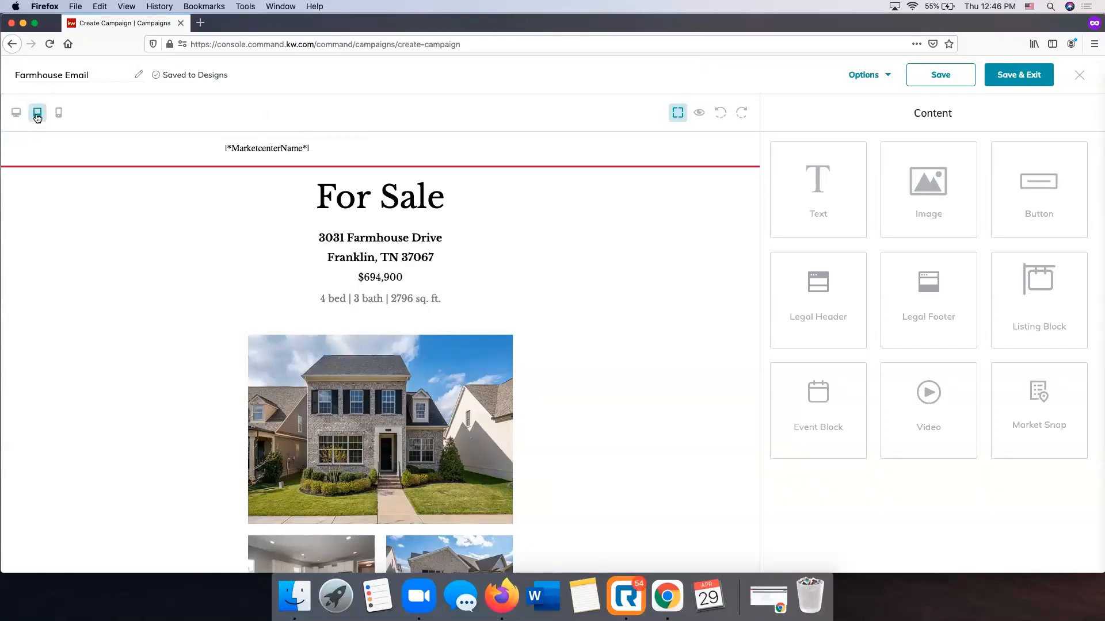
click(59, 114)
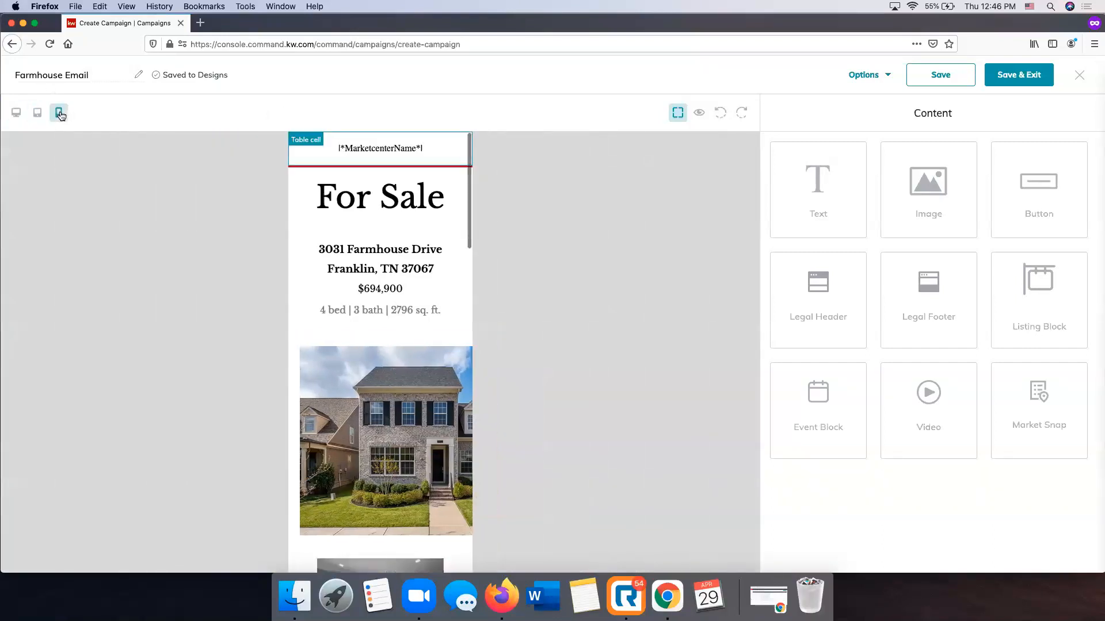
click(16, 113)
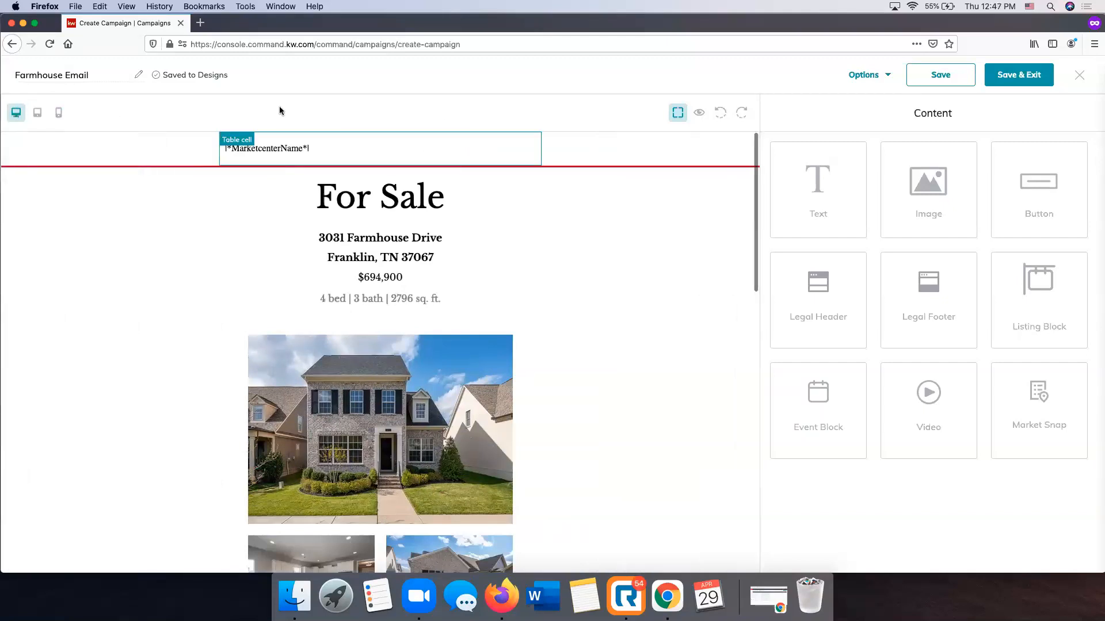
scroll(375, 333, down, 1)
scroll(376, 336, down, 15)
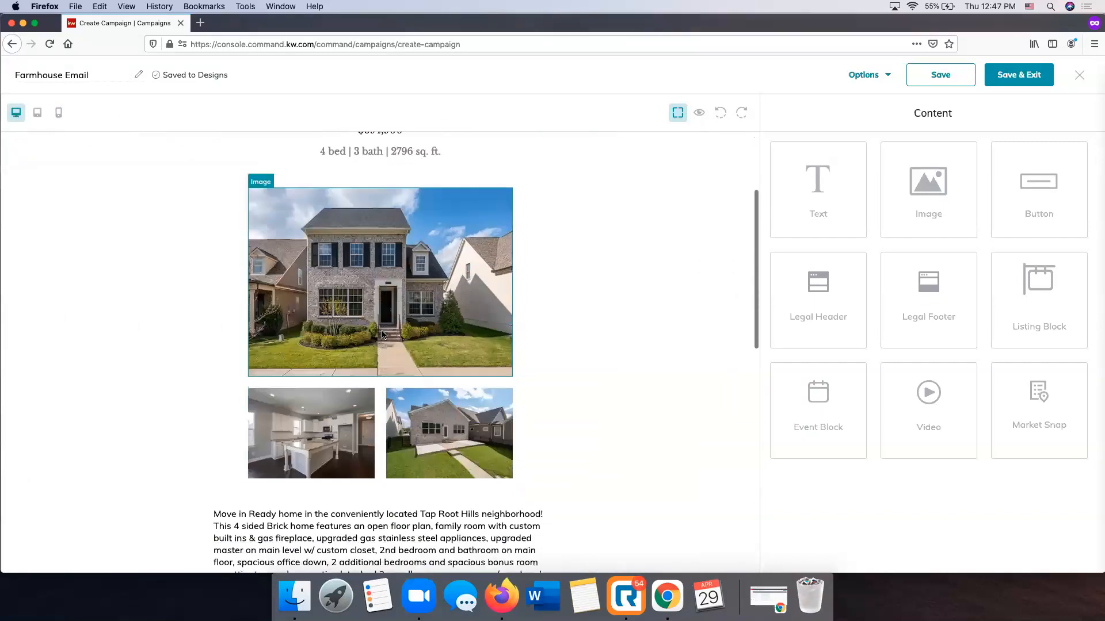
scroll(382, 335, up, 18)
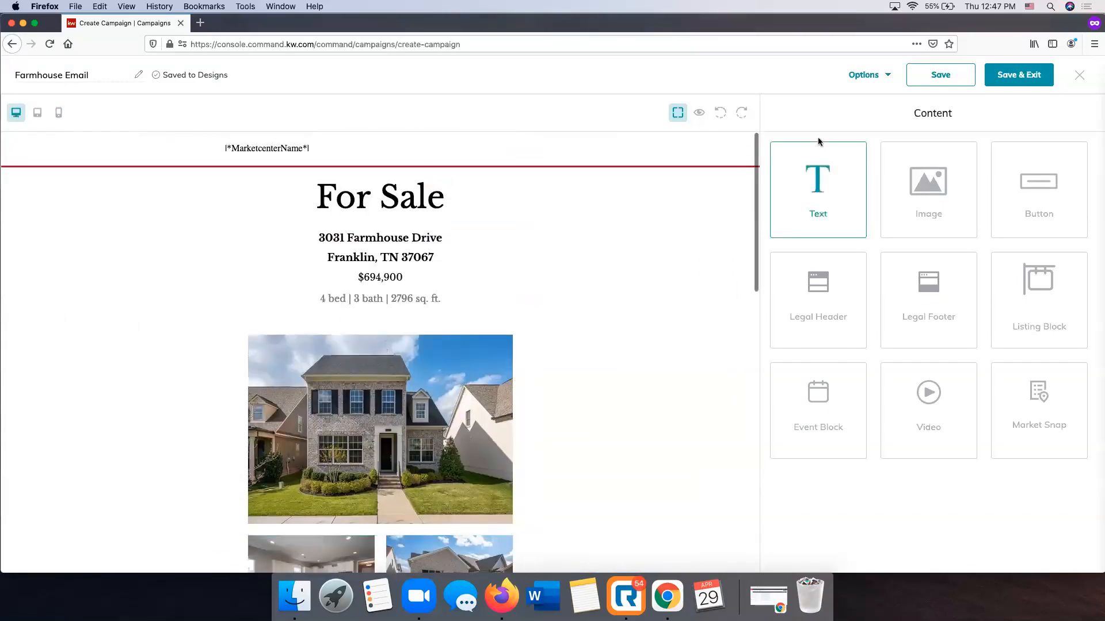
Preview the Farmhouse Email with its merge tags filled in, review it down to the footer, and close the preview
click(700, 114)
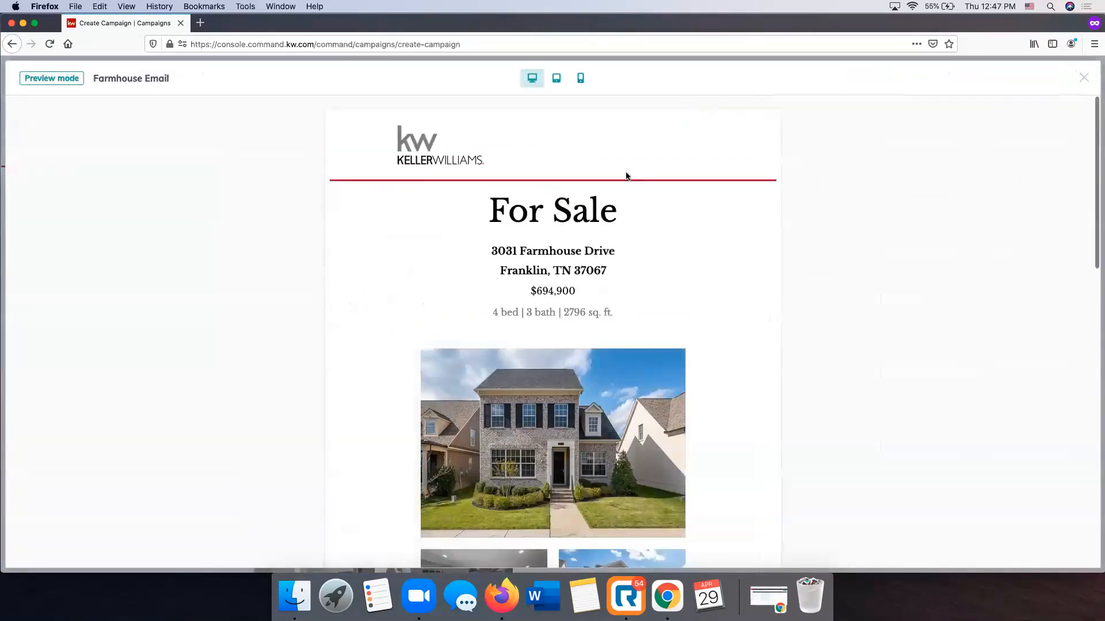
scroll(627, 174, down, 8)
scroll(629, 177, down, 5)
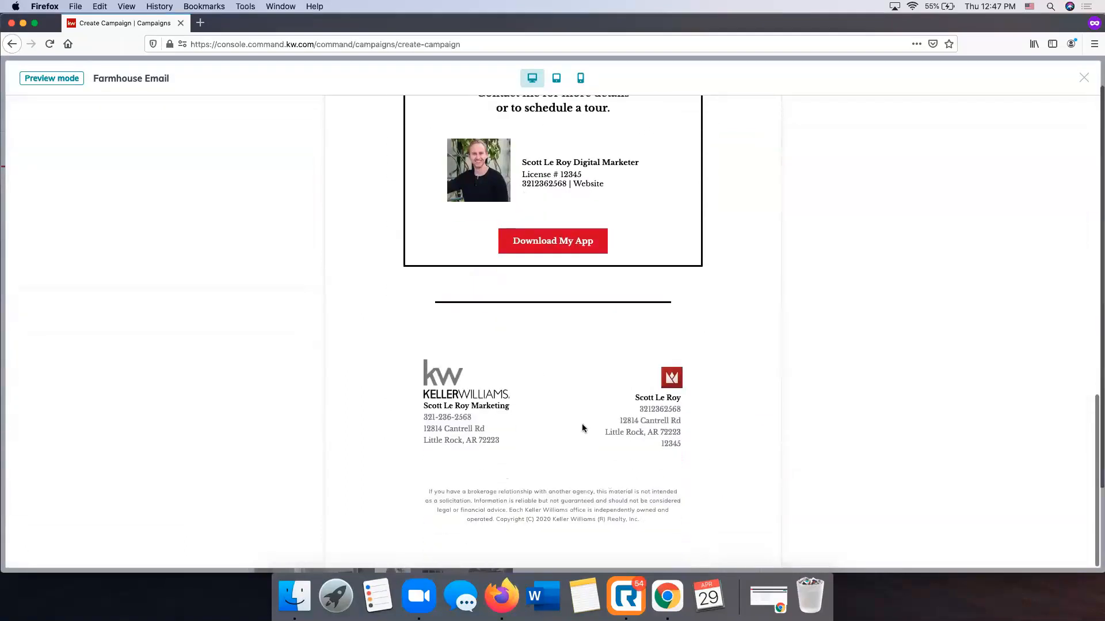
scroll(581, 427, up, 2)
scroll(581, 428, up, 10)
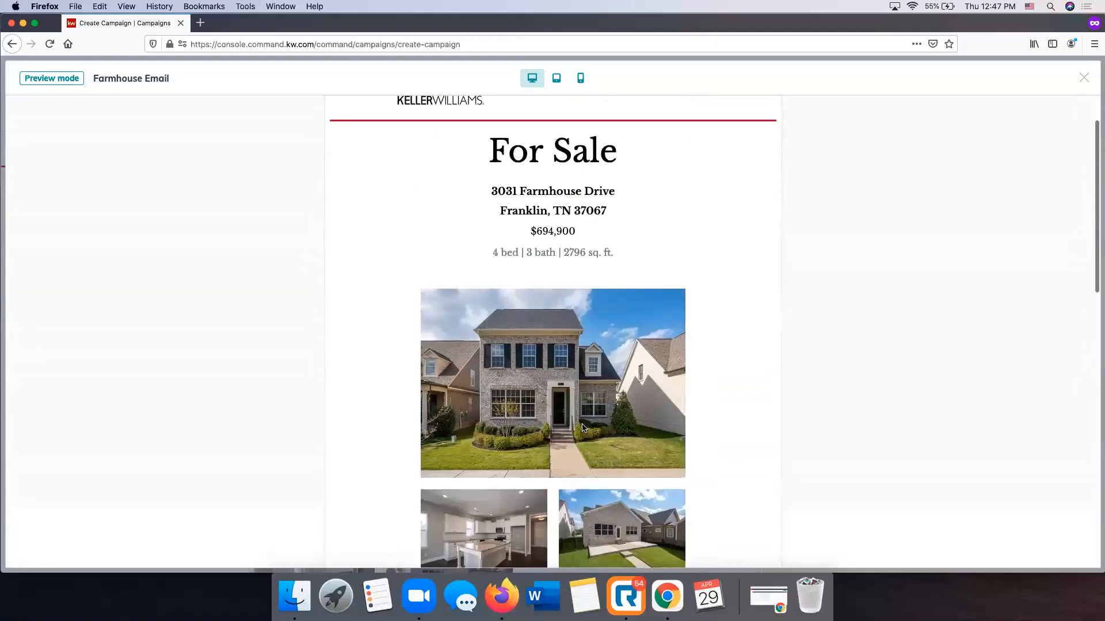
click(1084, 77)
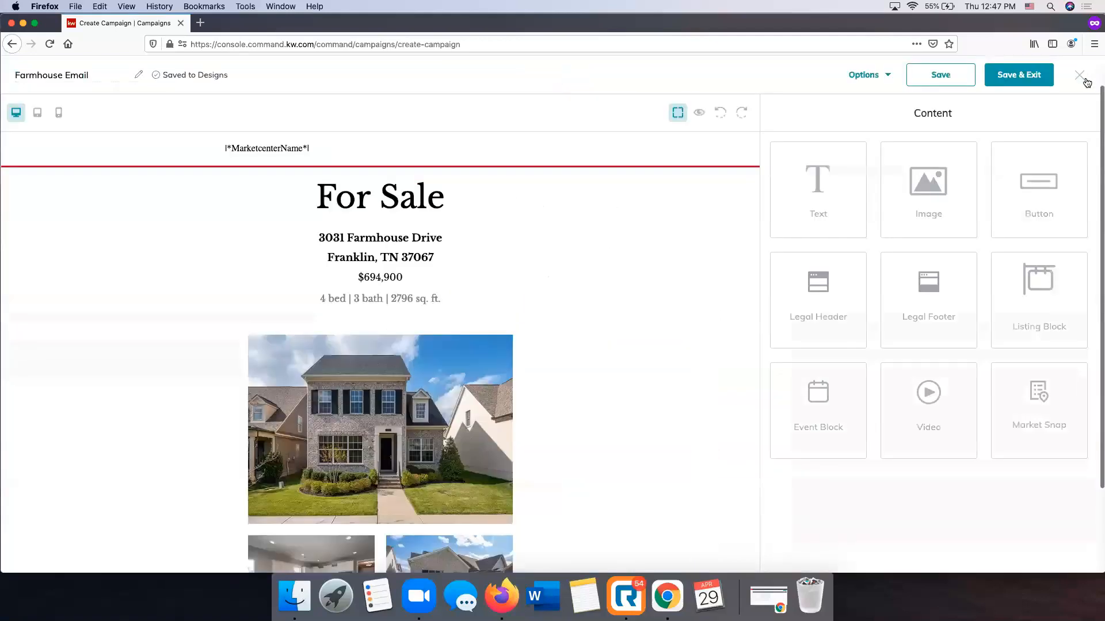
click(873, 77)
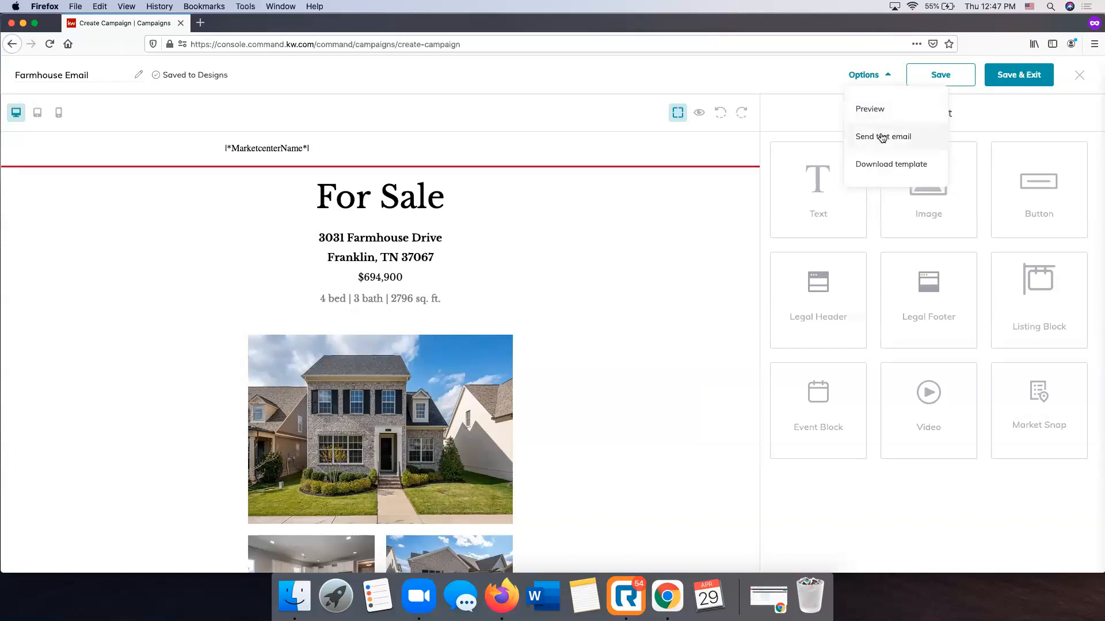
click(903, 167)
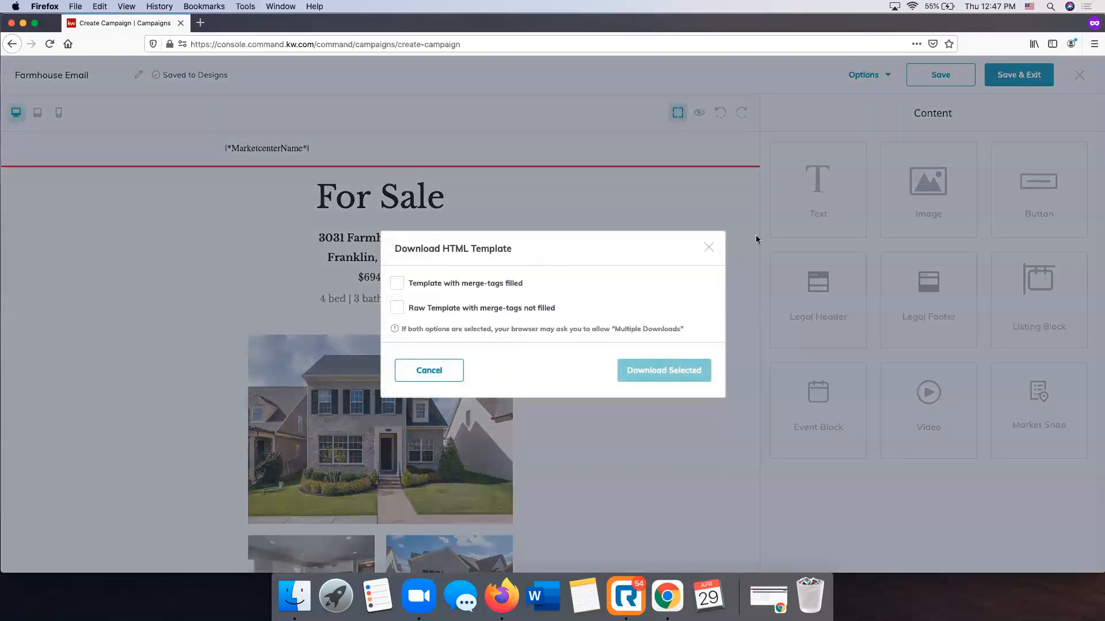
click(710, 249)
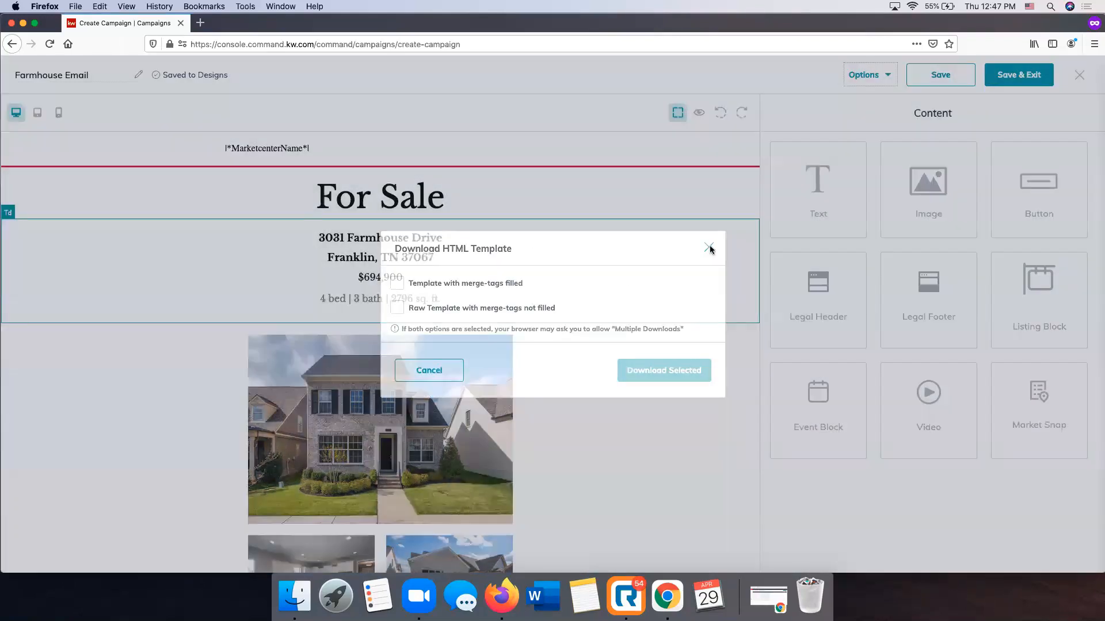
Save the Farmhouse Email design and exit the editor to the campaign's email configuration
click(954, 82)
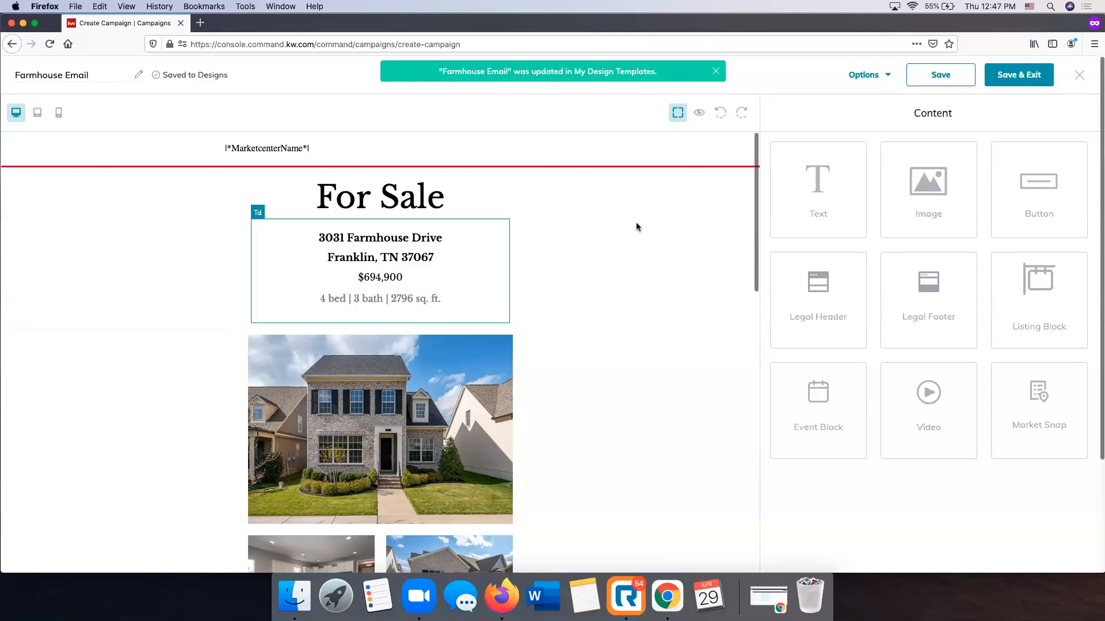
click(1019, 76)
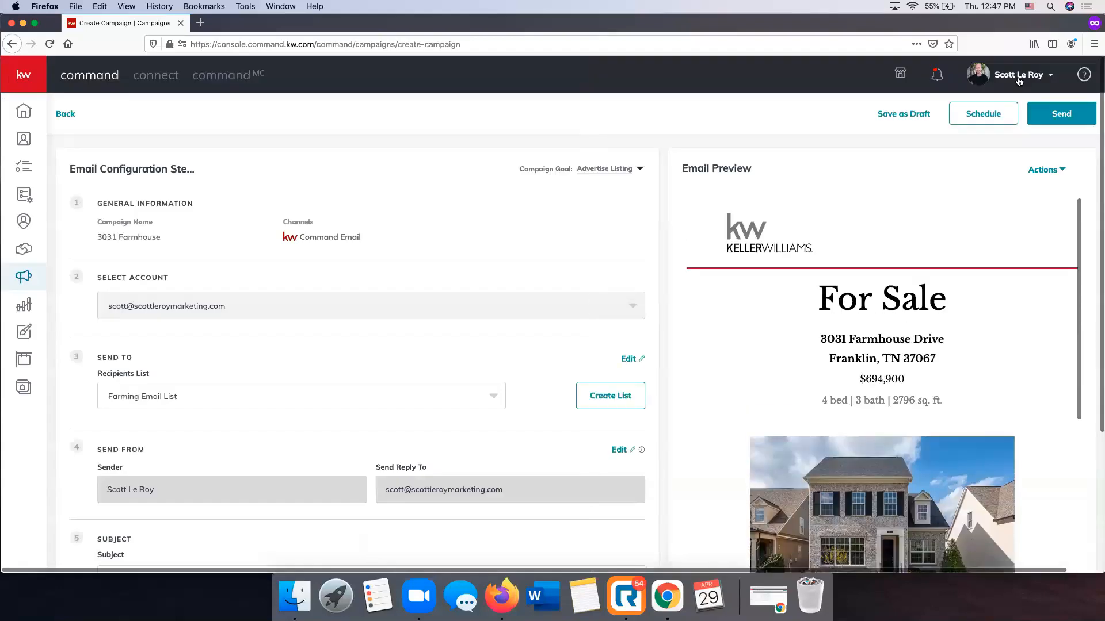
Examine the campaign's email preview from the header down to the agent contact section and back
scroll(945, 244, down, 5)
scroll(946, 247, up, 5)
scroll(813, 252, down, 4)
scroll(812, 252, up, 4)
scroll(813, 250, down, 10)
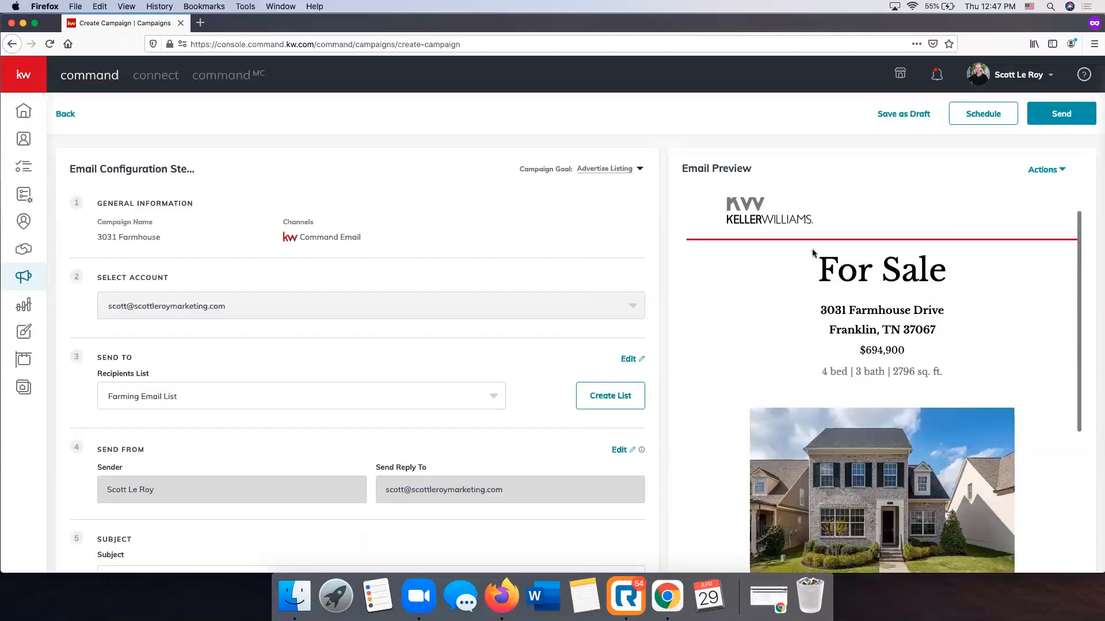
scroll(812, 251, down, 5)
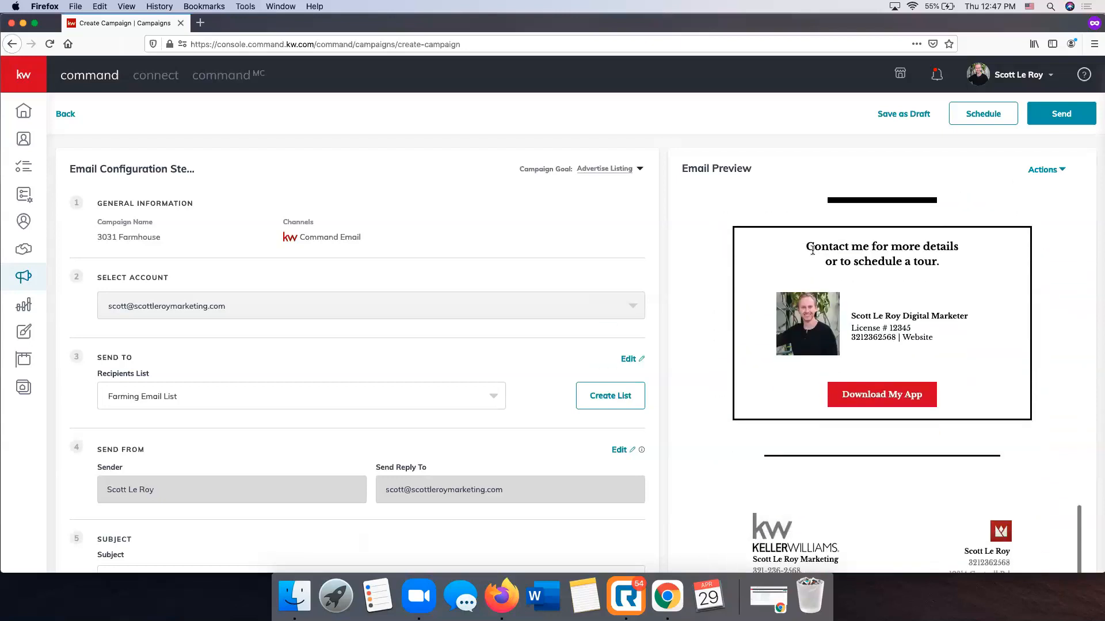
scroll(812, 249, up, 5)
scroll(813, 250, up, 15)
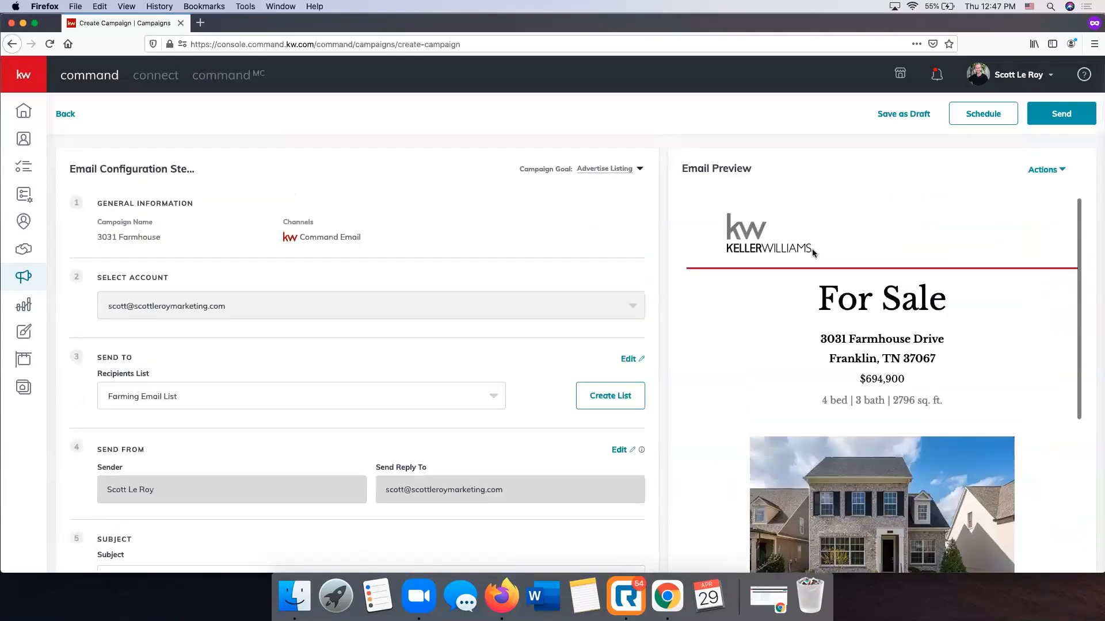
click(1053, 176)
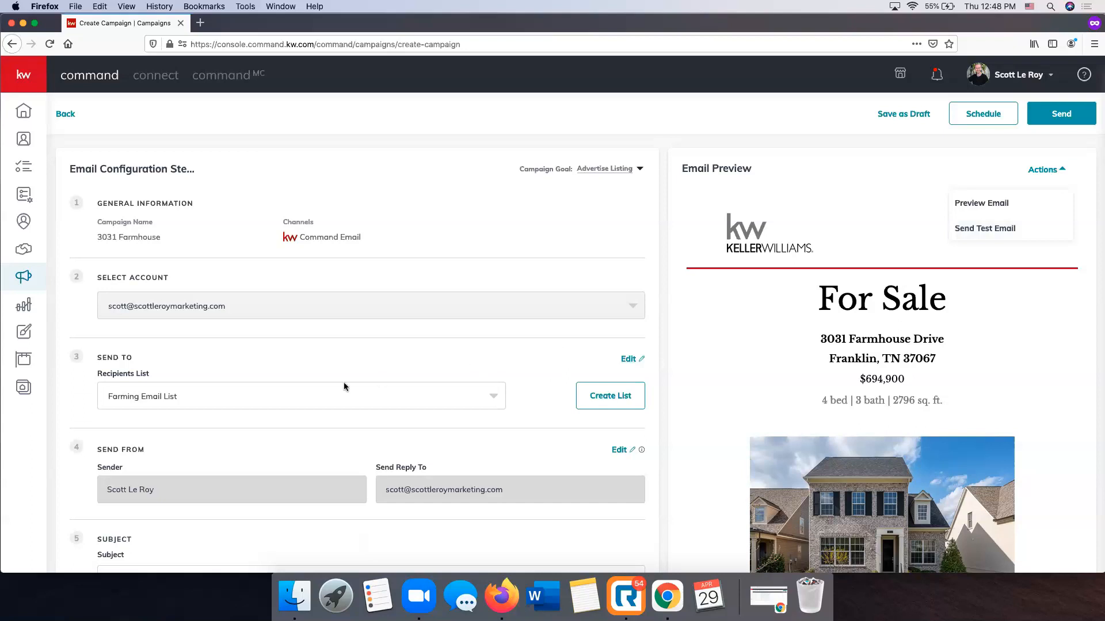
click(661, 205)
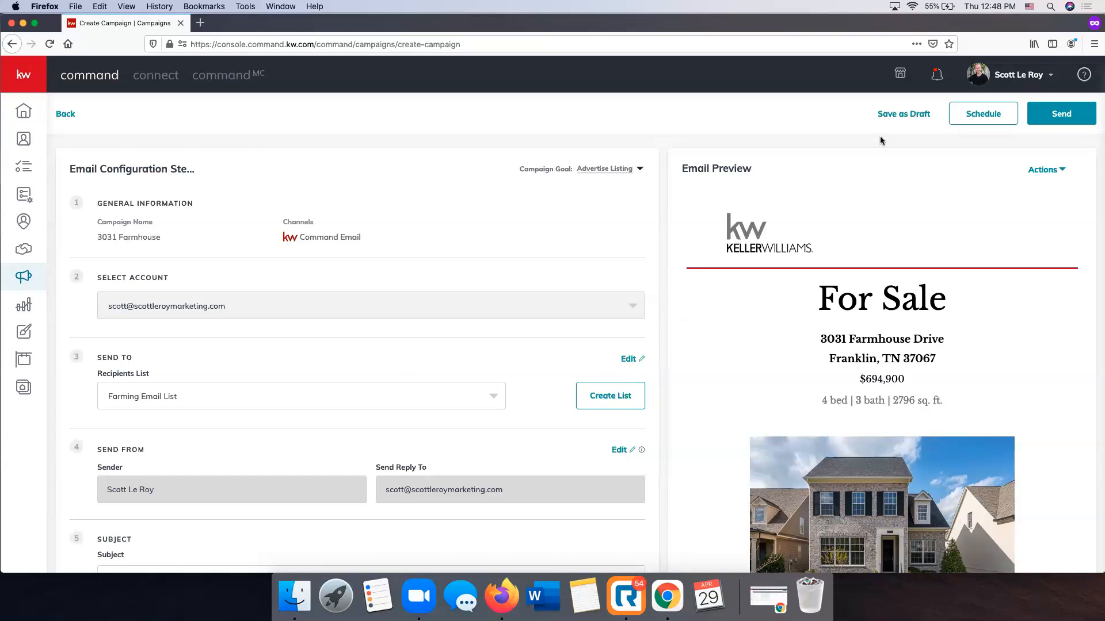
click(1041, 169)
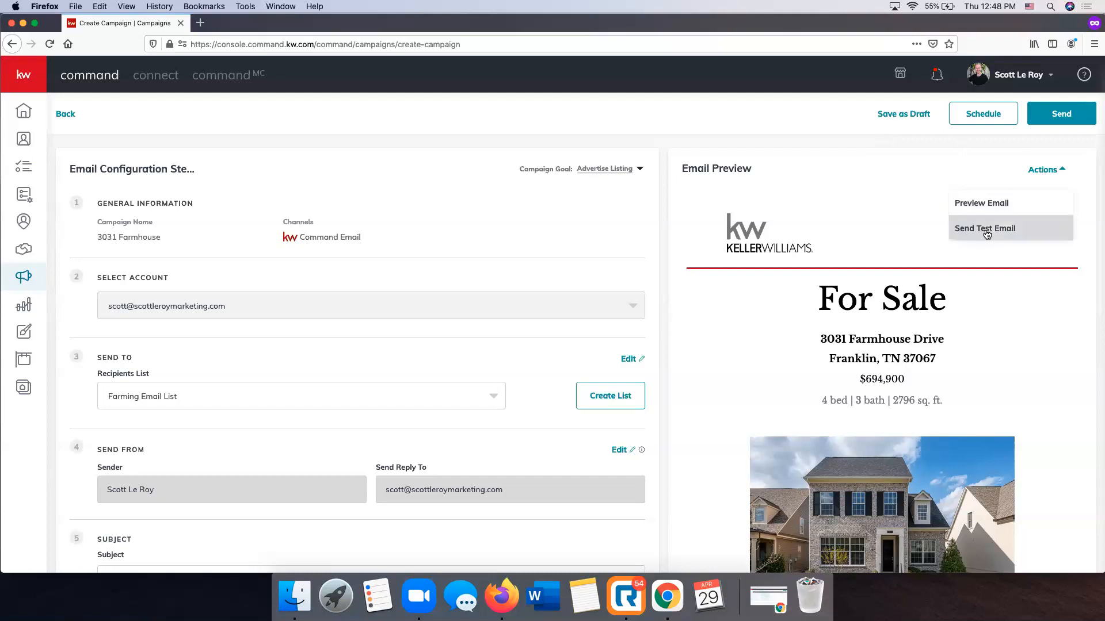
click(662, 235)
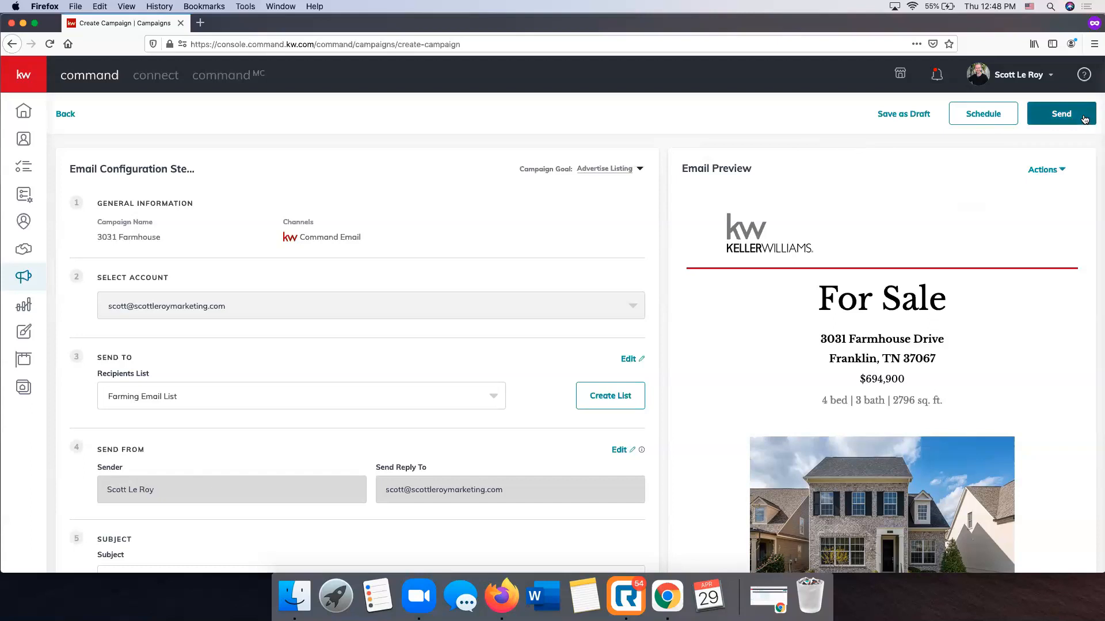
scroll(625, 278, down, 3)
scroll(625, 279, up, 3)
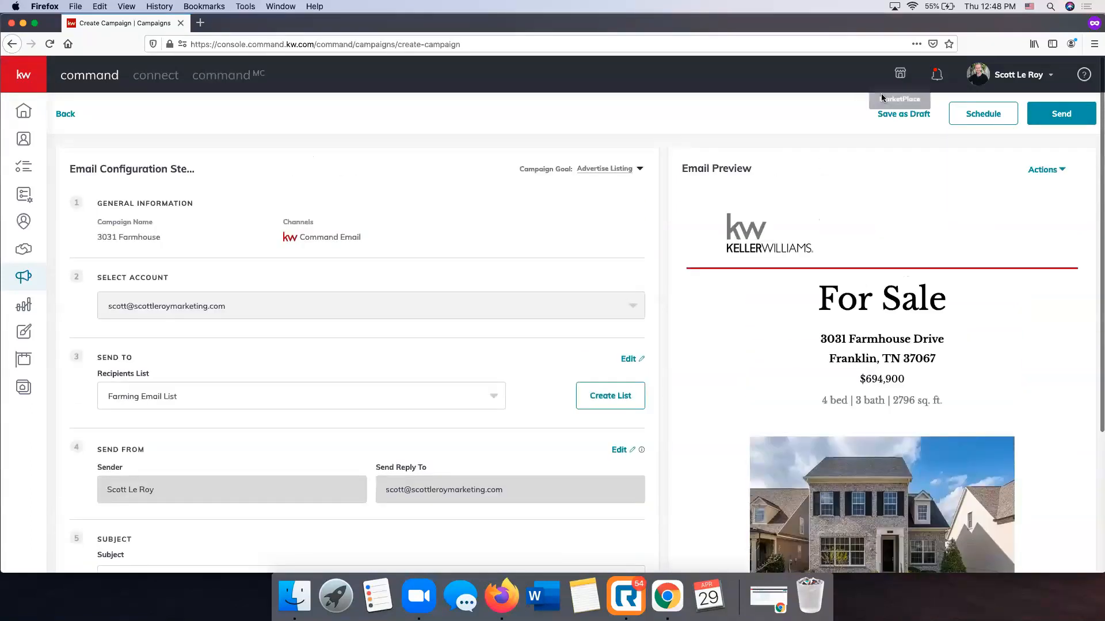
click(986, 114)
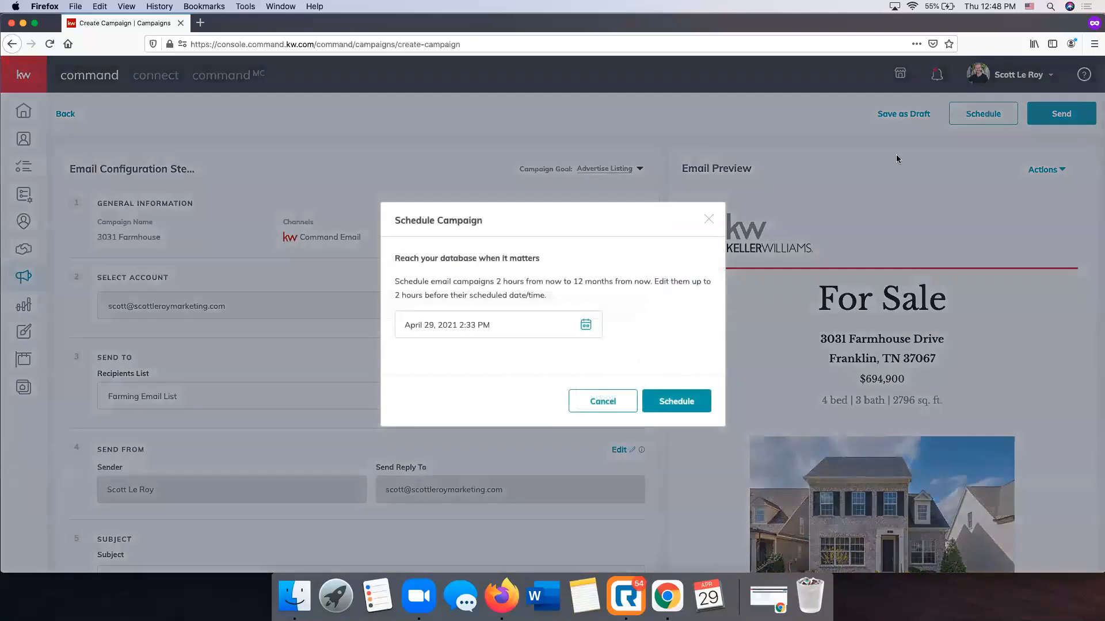
click(586, 326)
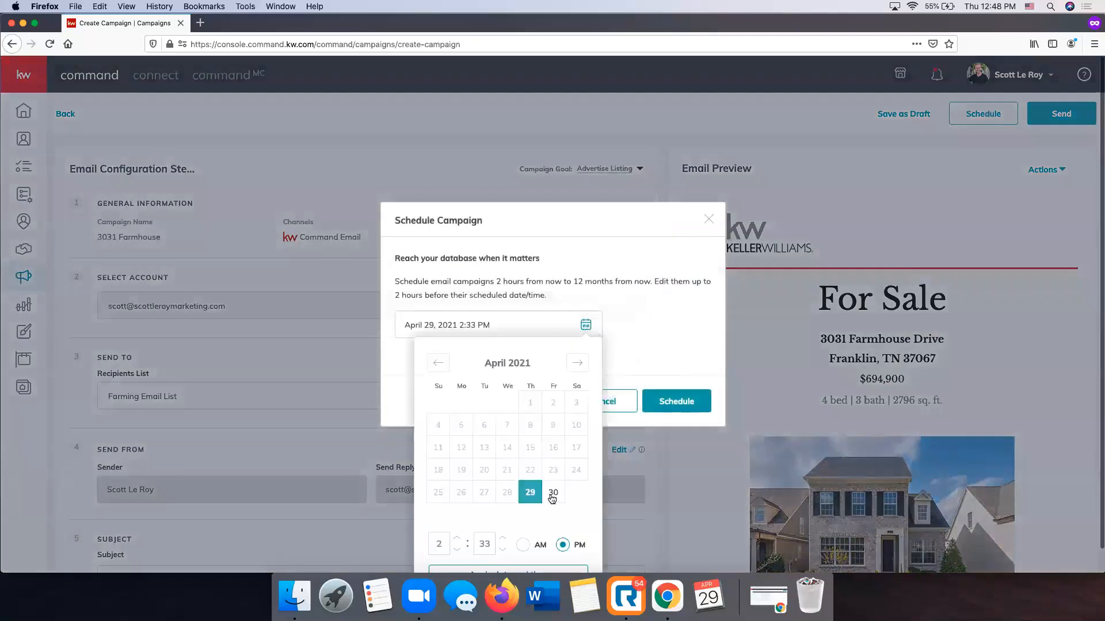
click(437, 522)
key(BackSpace)
text(10)
click(492, 516)
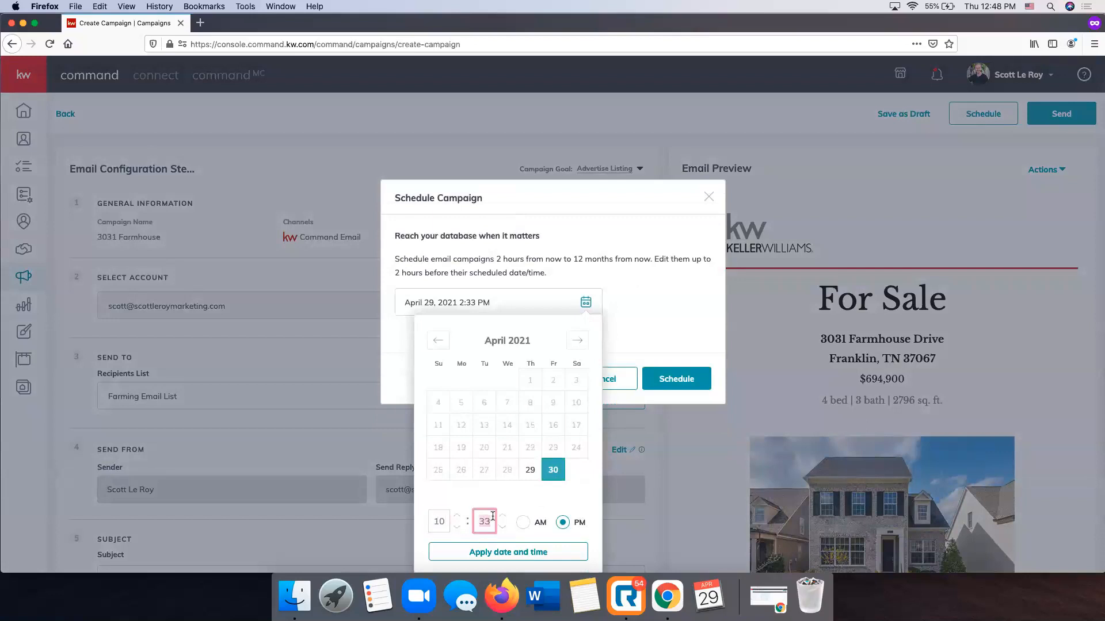
text(30)
click(524, 522)
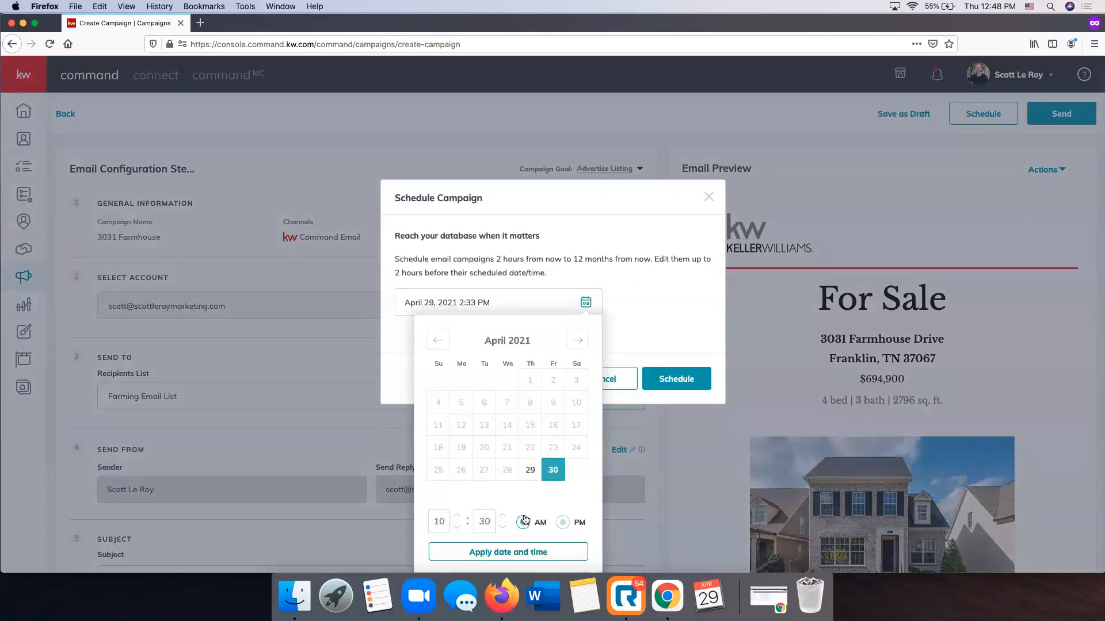
click(539, 552)
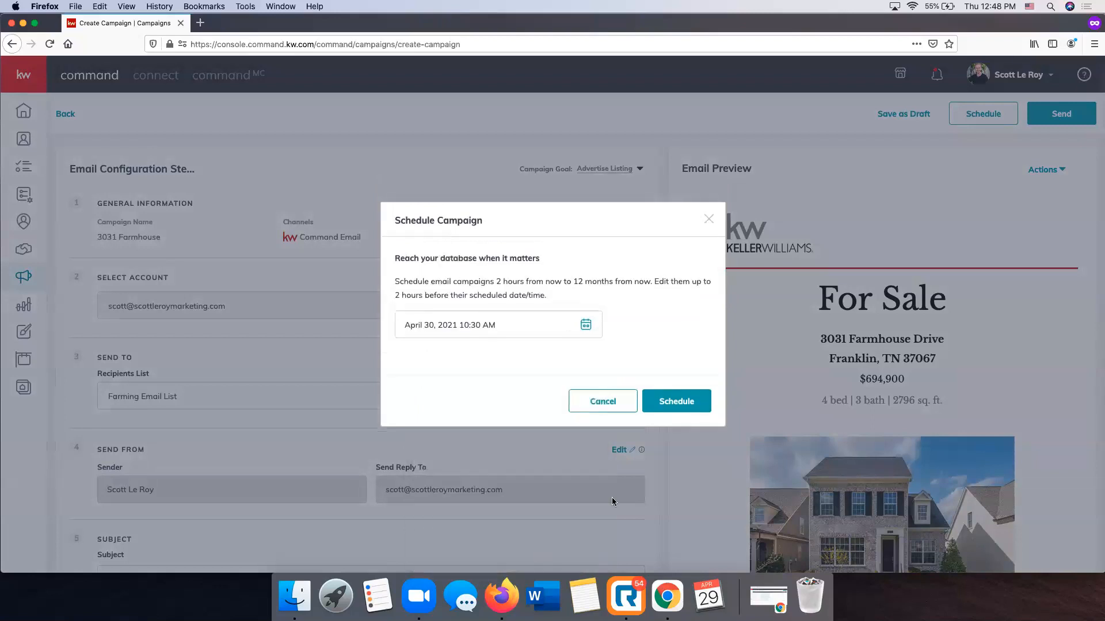
click(675, 402)
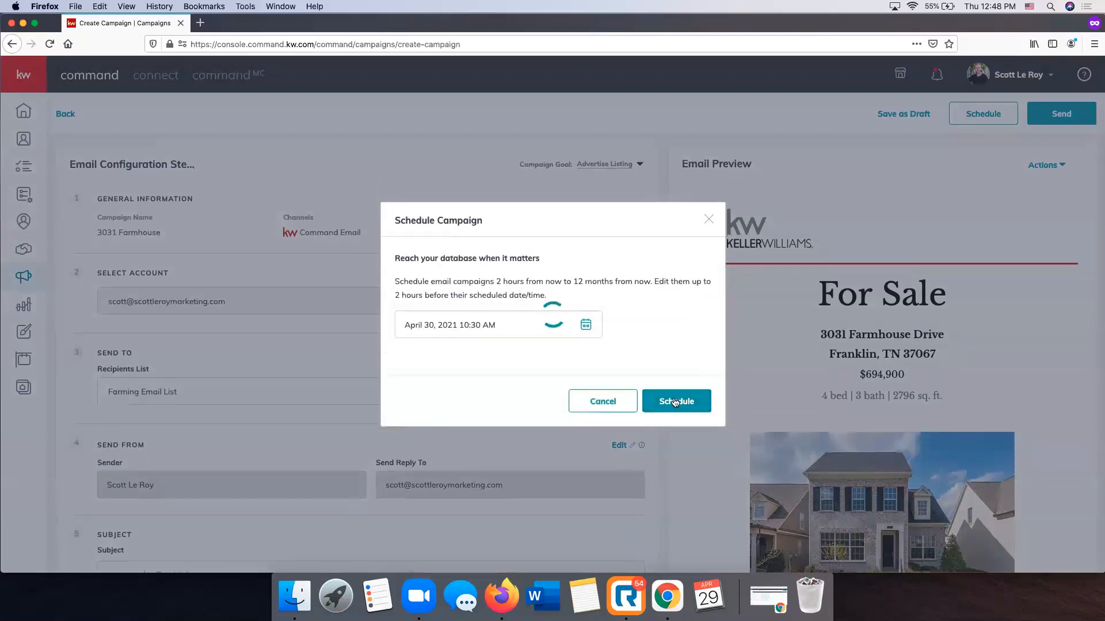
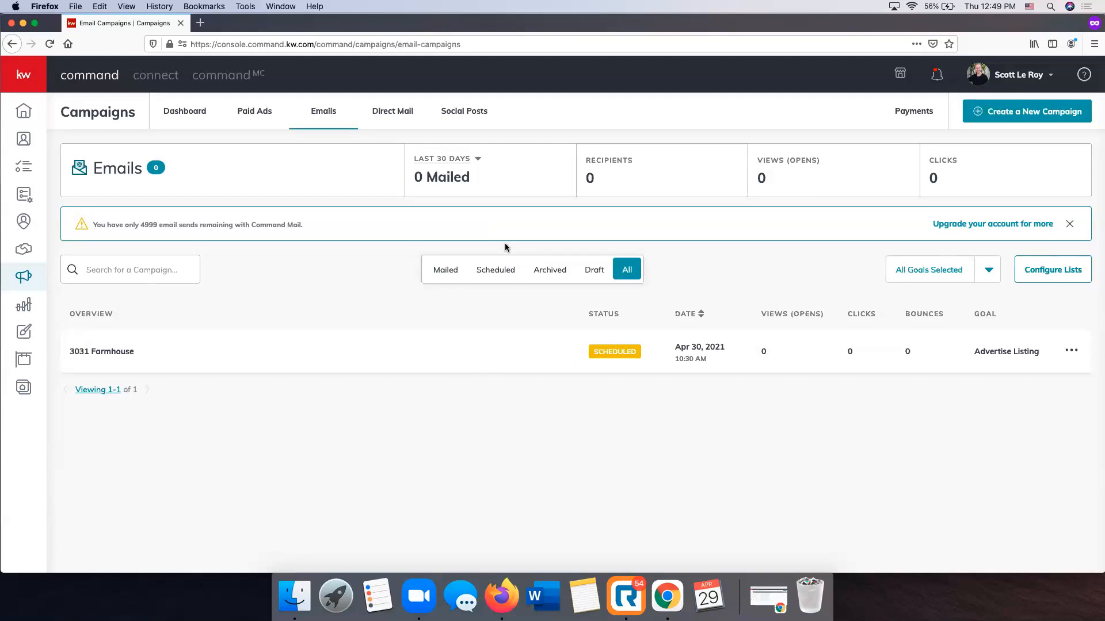
click(375, 112)
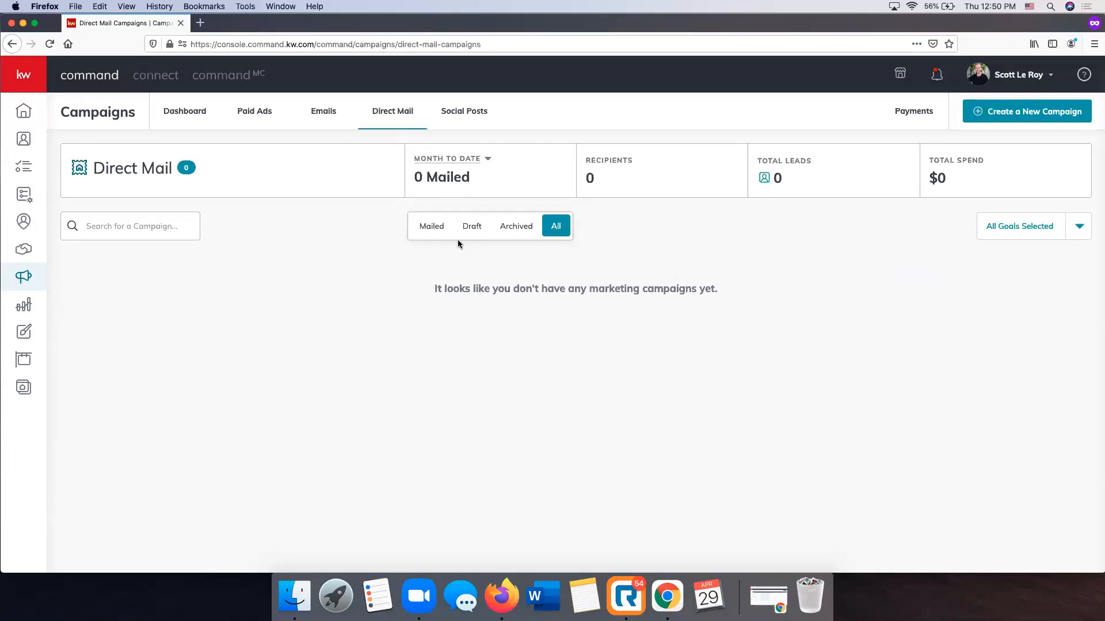
click(1030, 114)
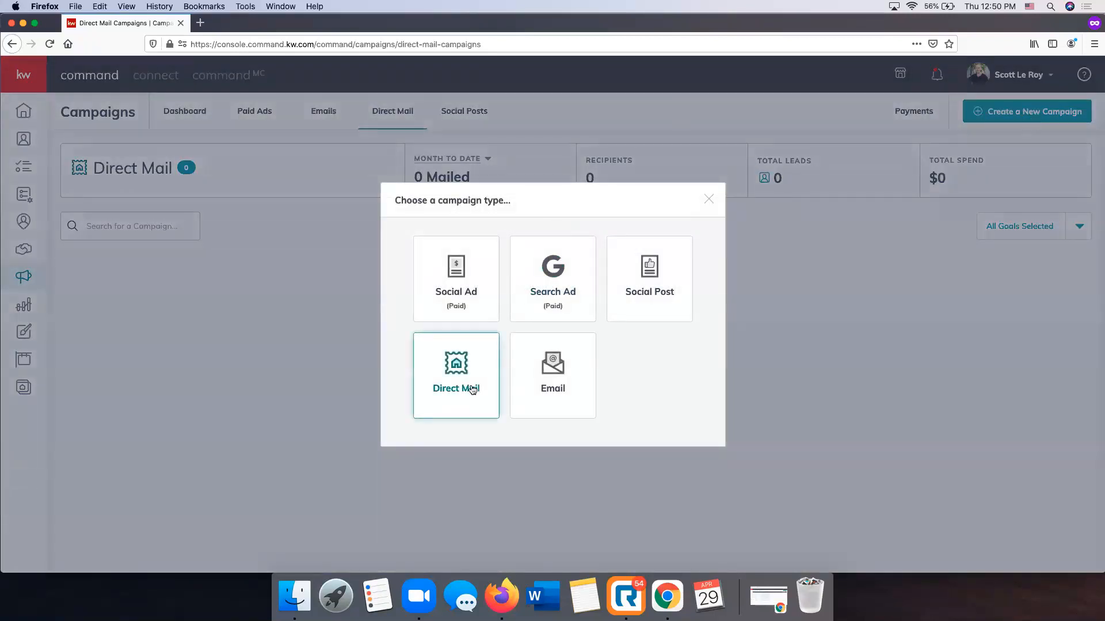
click(442, 376)
click(423, 118)
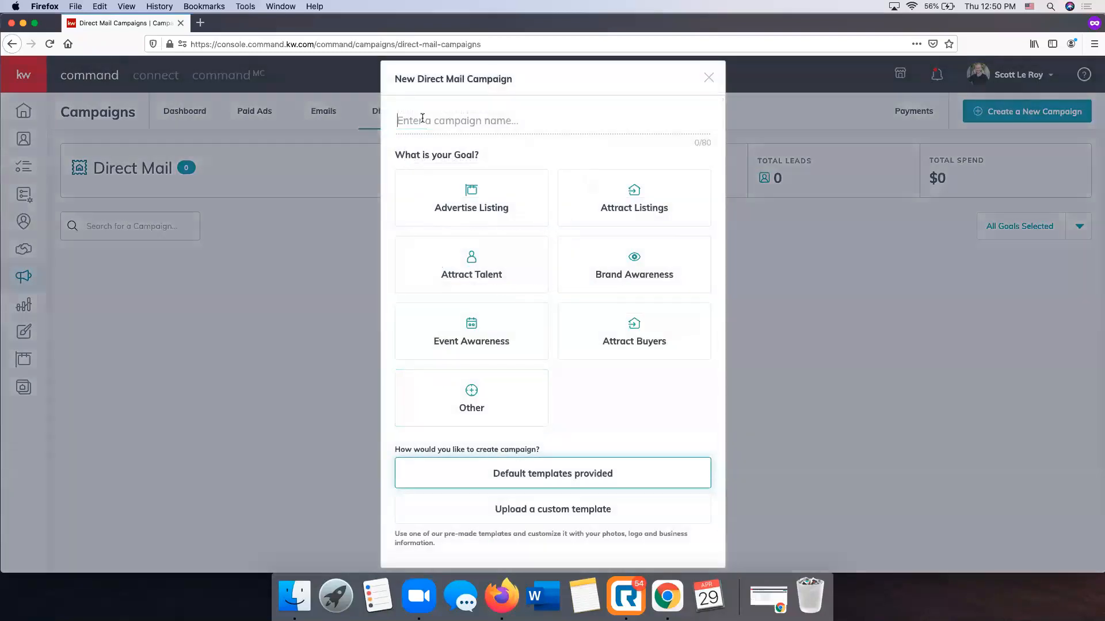
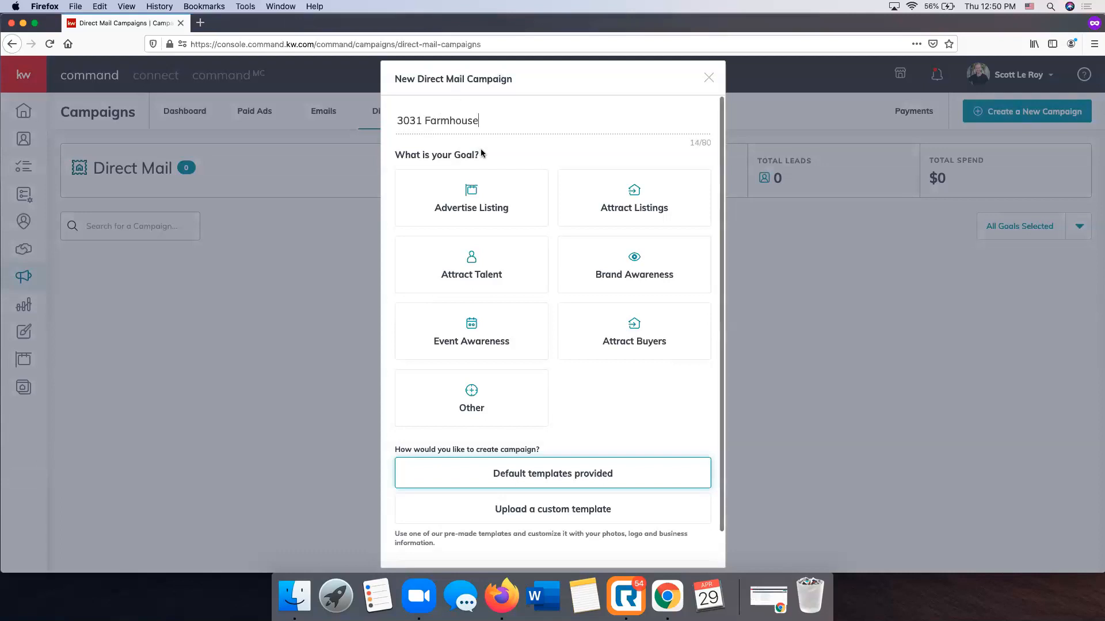
click(481, 187)
scroll(539, 216, down, 2)
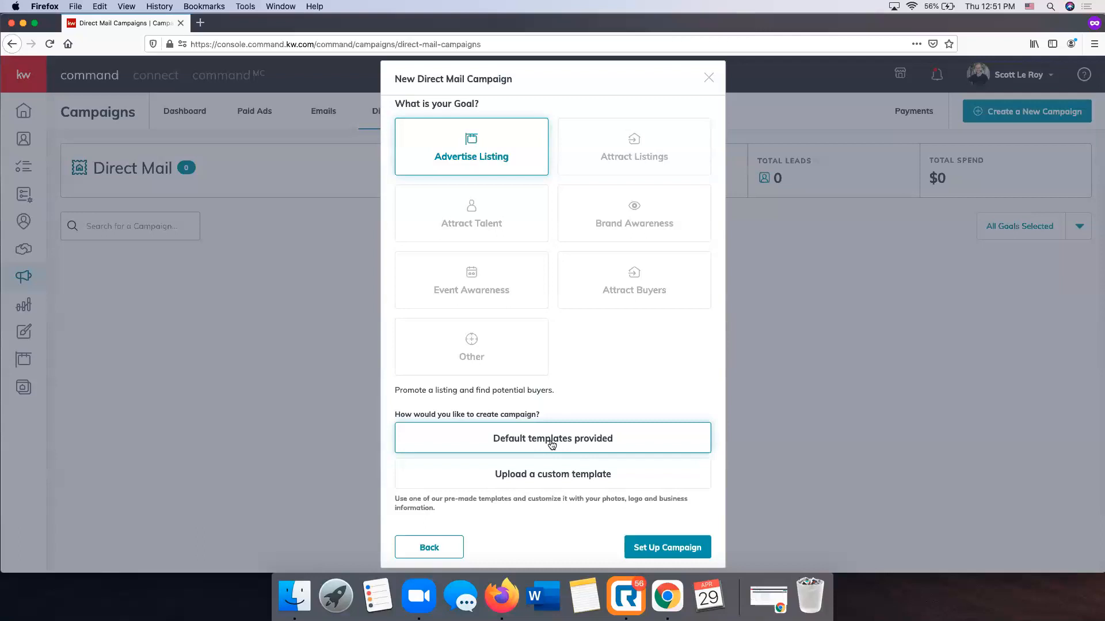
click(684, 552)
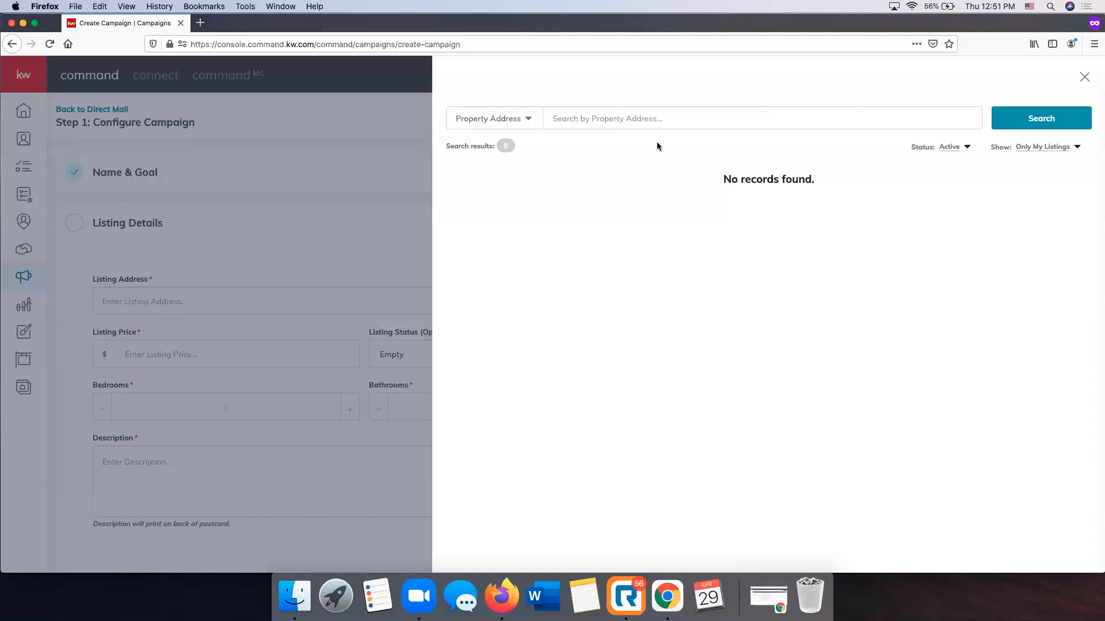
Widen the property search to show All Listings with All Status
click(1047, 148)
click(1046, 164)
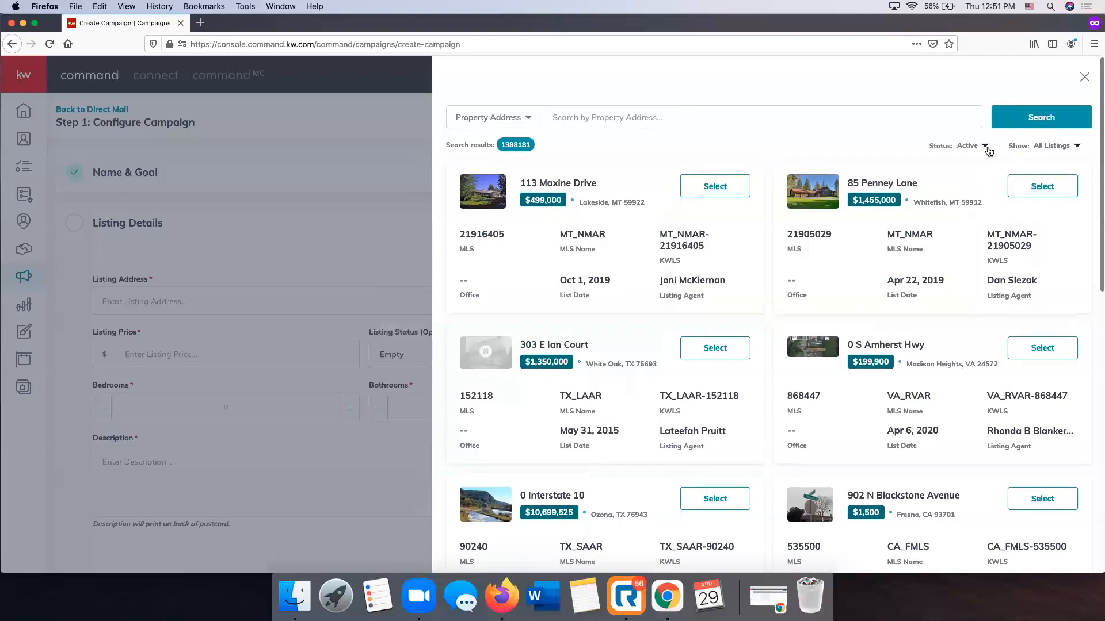
click(967, 148)
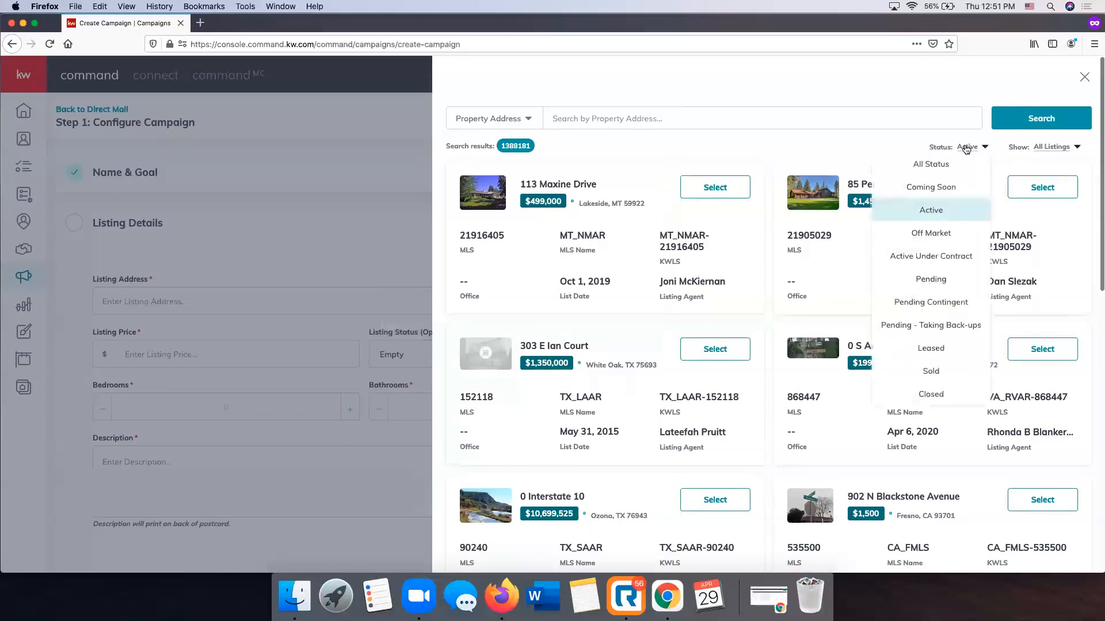
click(952, 164)
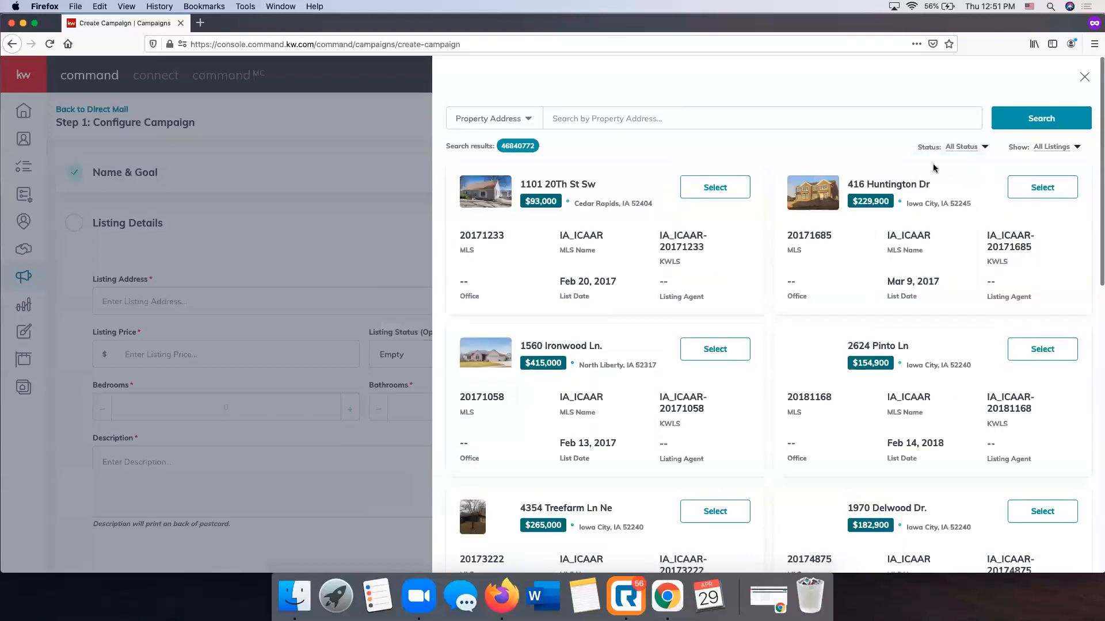
click(632, 118)
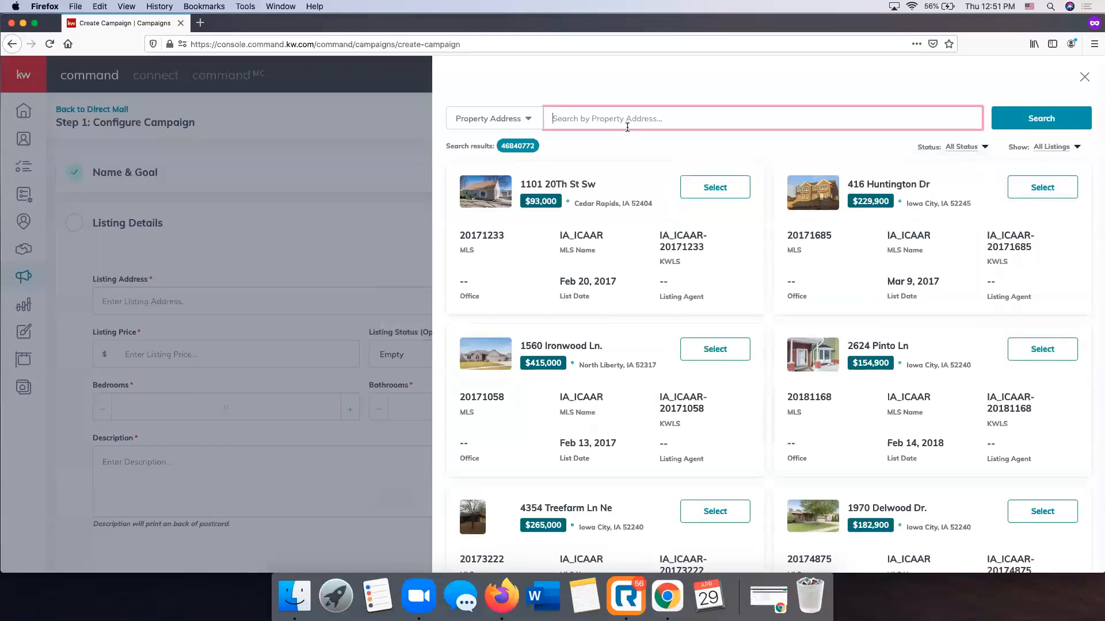
click(1027, 116)
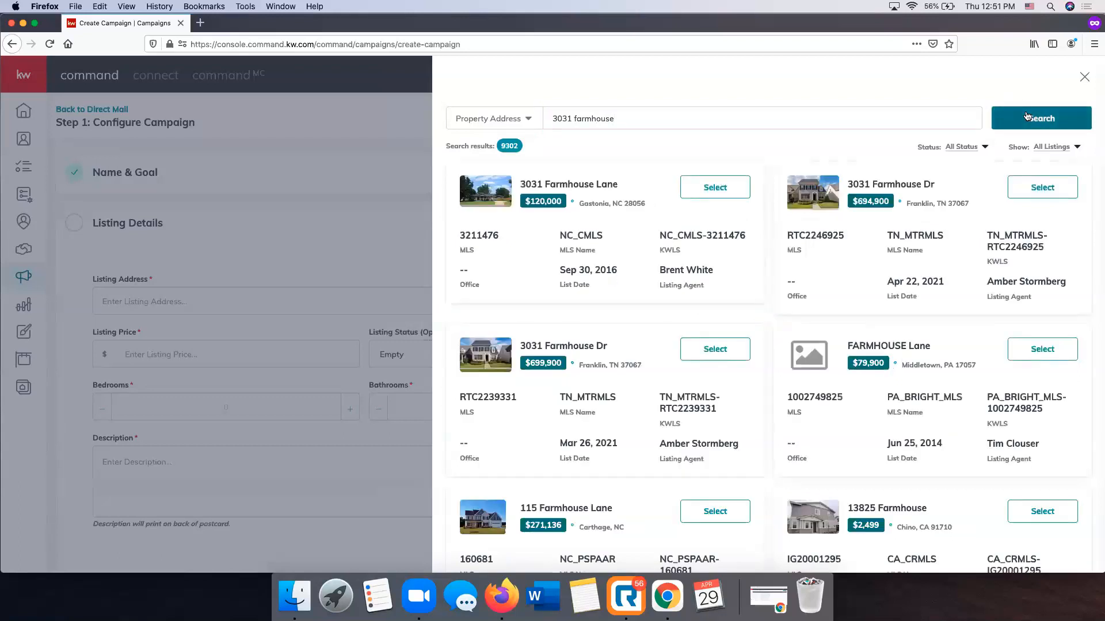
click(1043, 188)
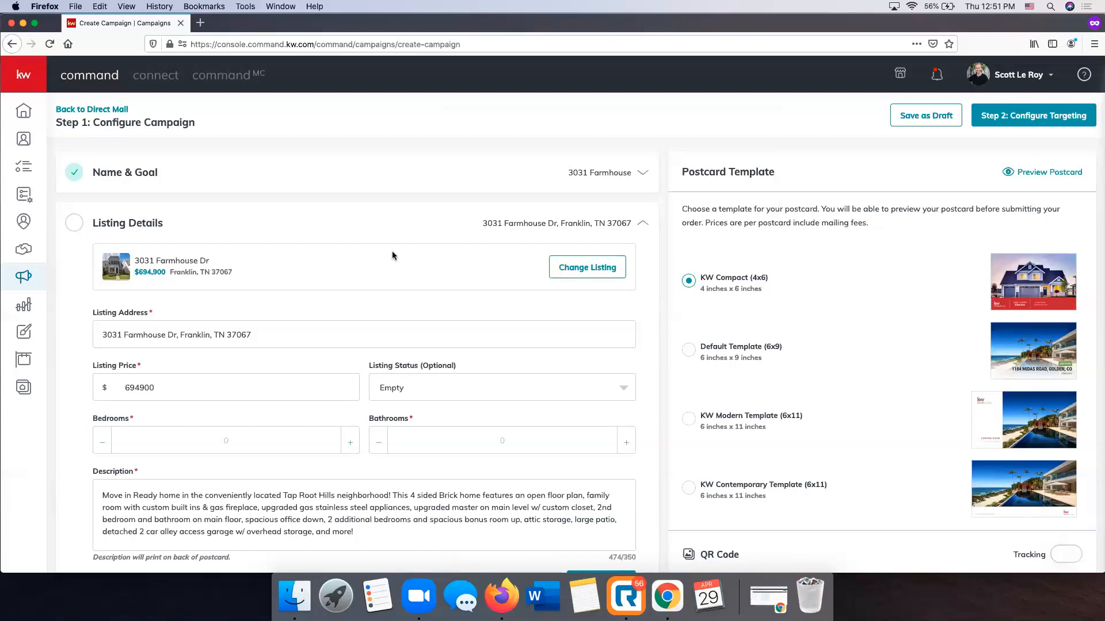
Set the listing status to JUST LISTED, with 4 bedrooms and 3.0 bathrooms
scroll(392, 251, down, 5)
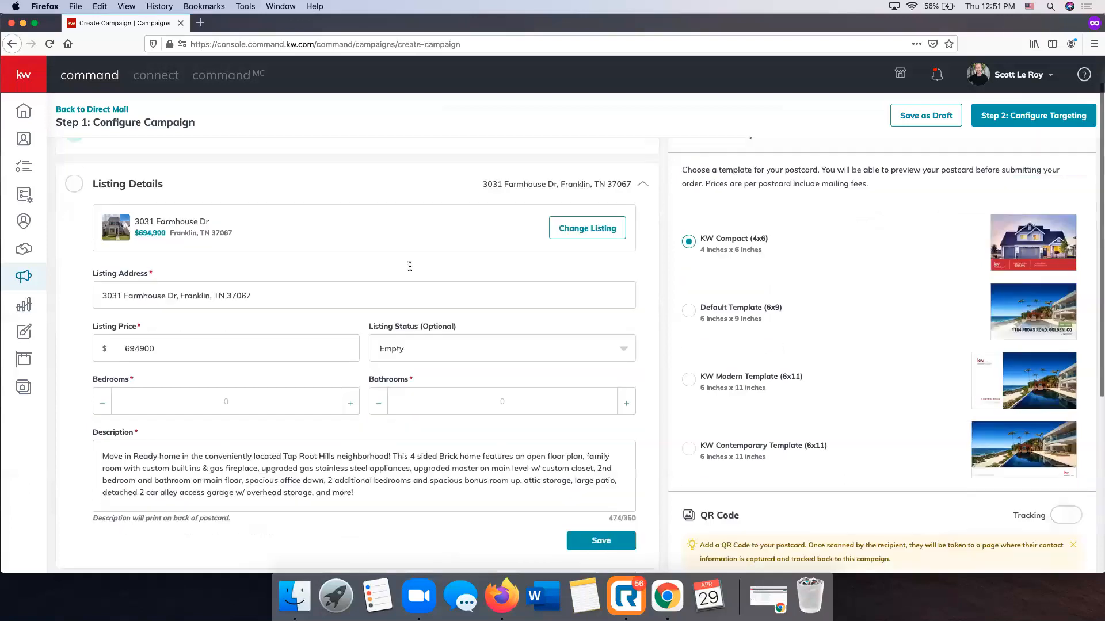
scroll(375, 405, down, 2)
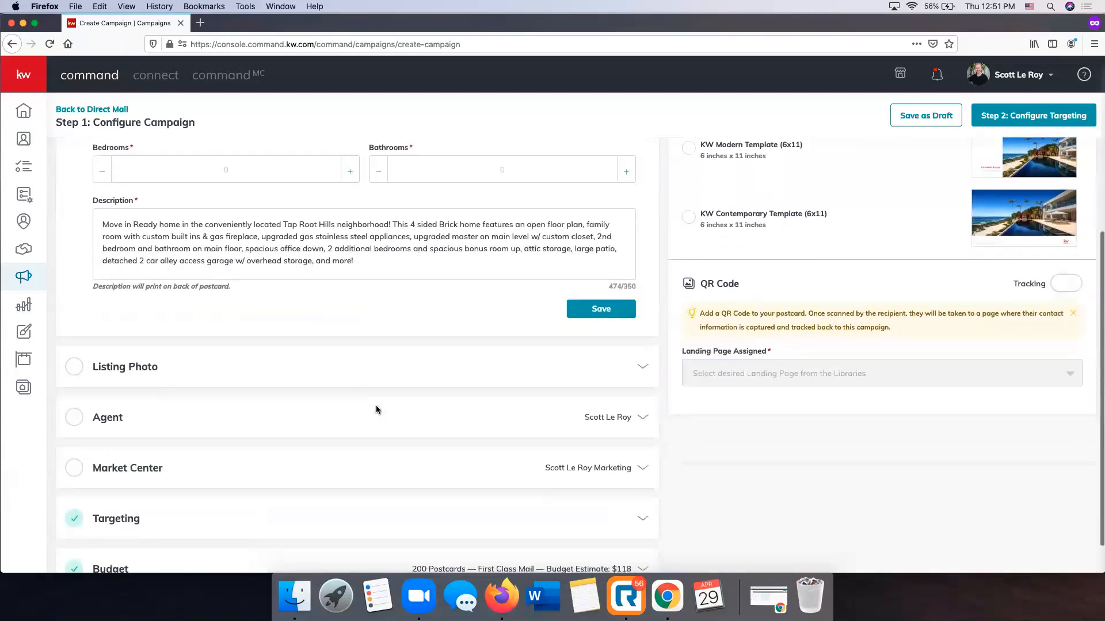
scroll(375, 405, up, 7)
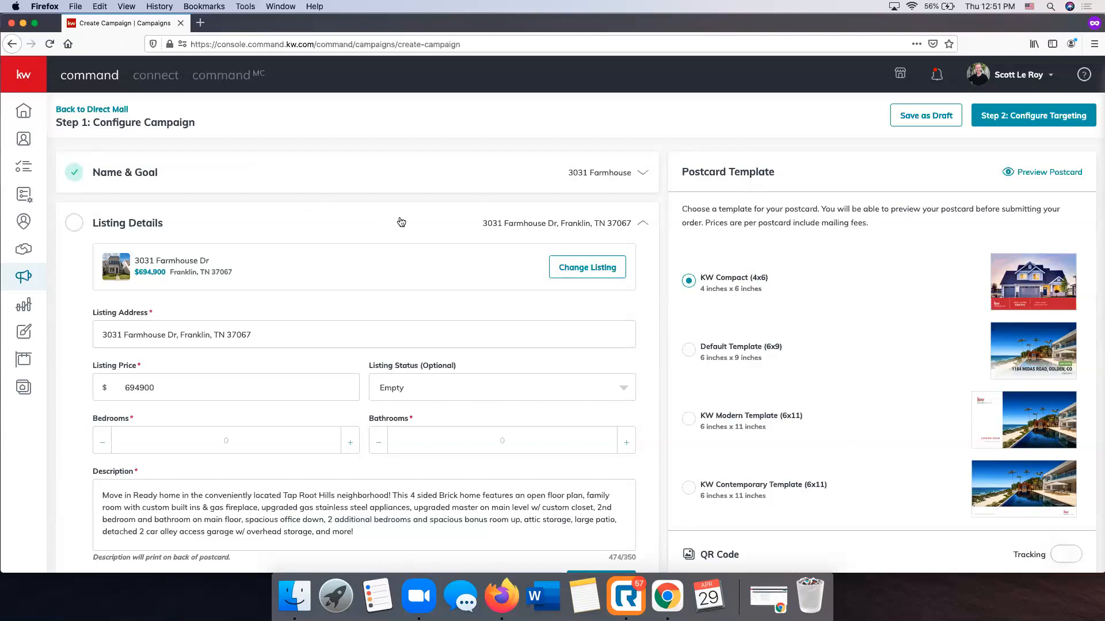
scroll(401, 222, down, 1)
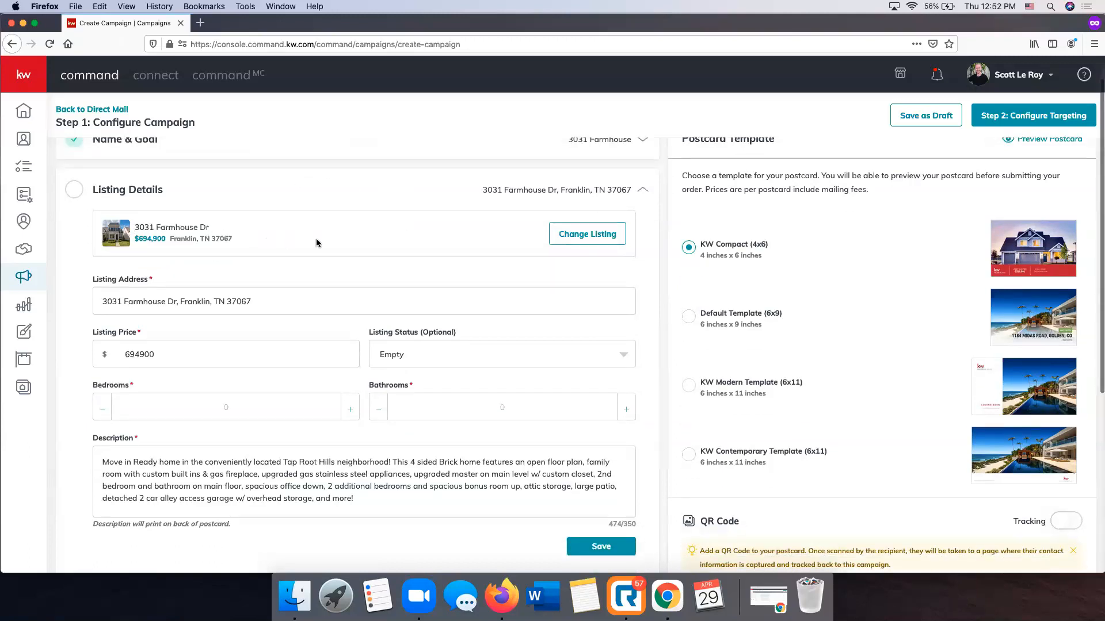
scroll(316, 243, down, 1)
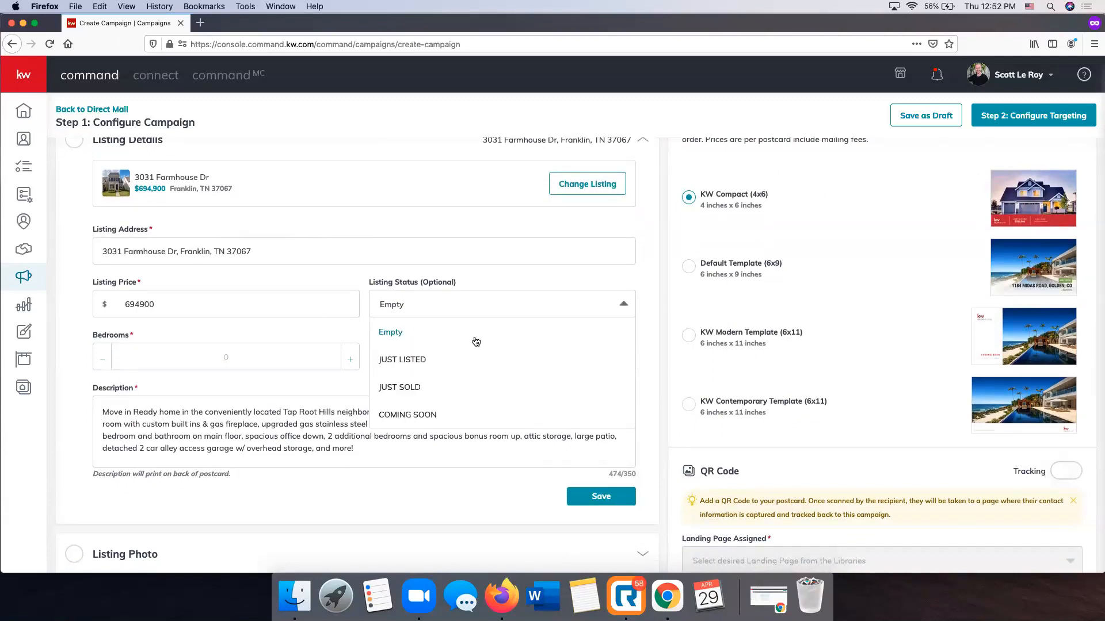
scroll(476, 342, down, 1)
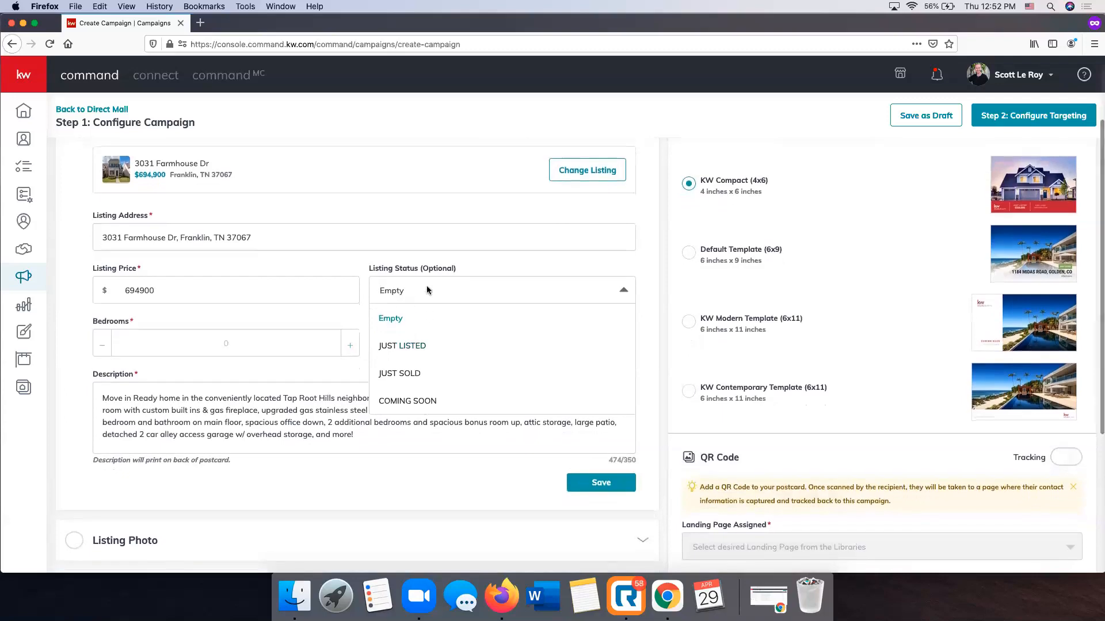
click(418, 346)
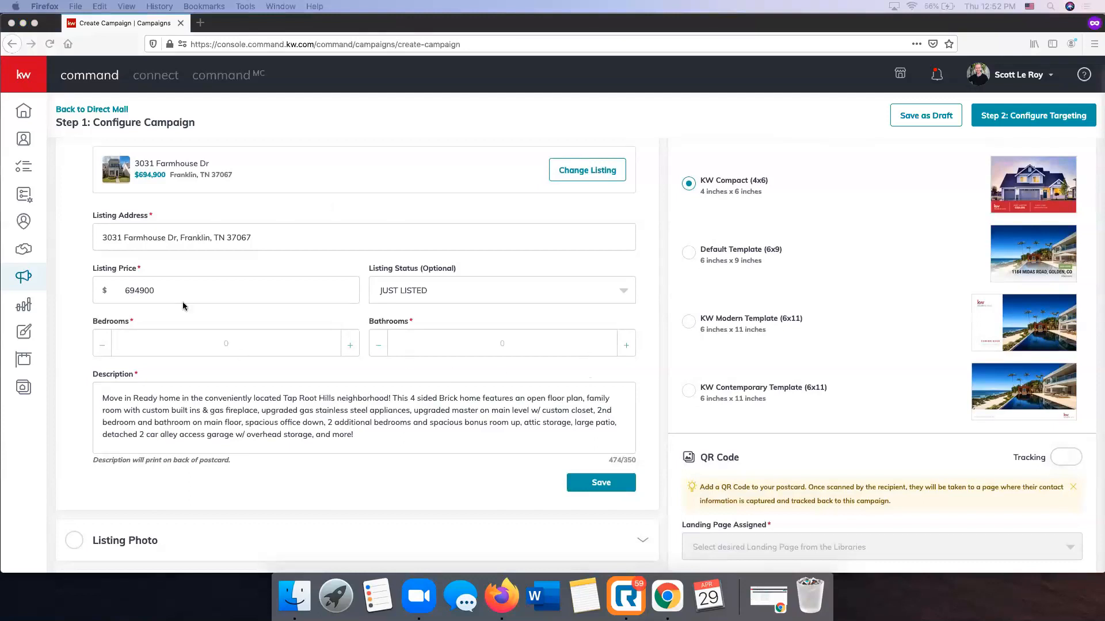
click(354, 347)
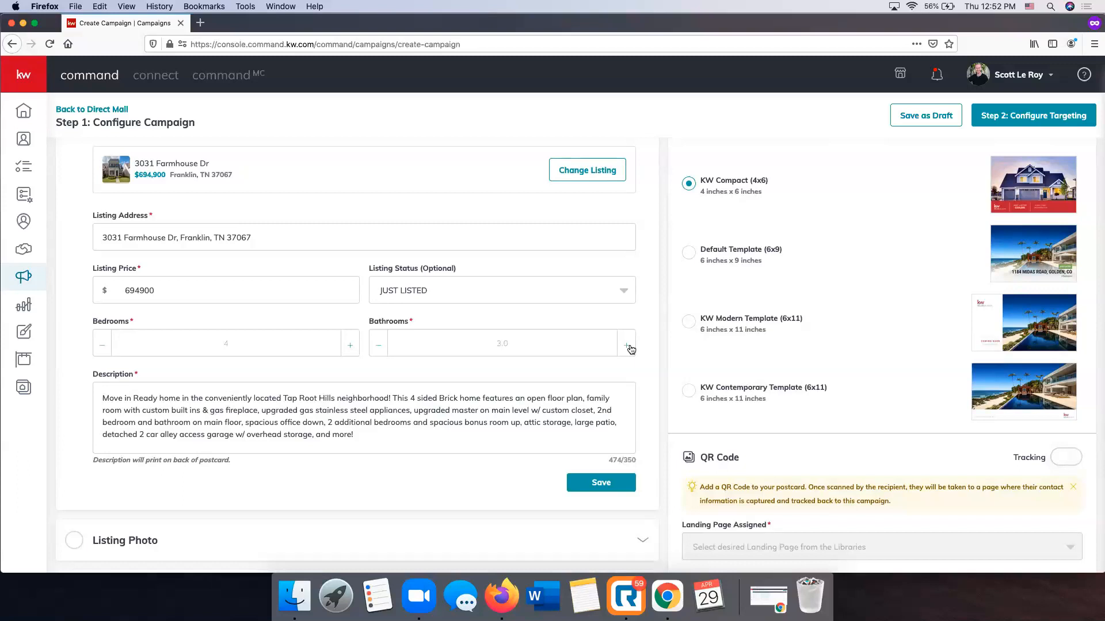
Trim the listing description so it ends with "spacious office down." and save the listing details
scroll(604, 351, down, 2)
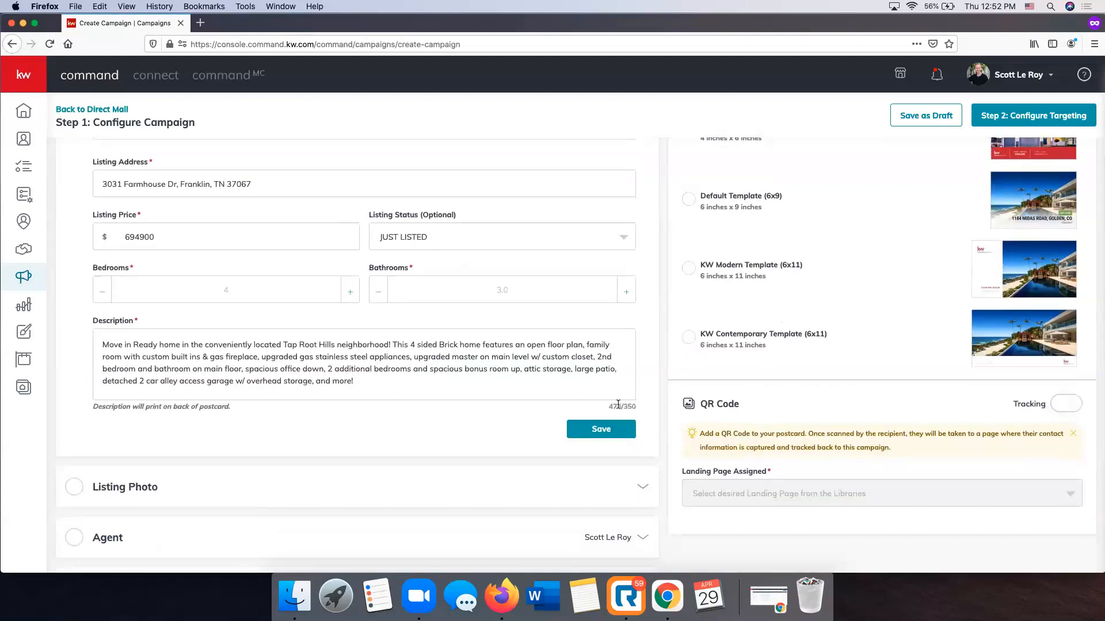
scroll(461, 391, up, 1)
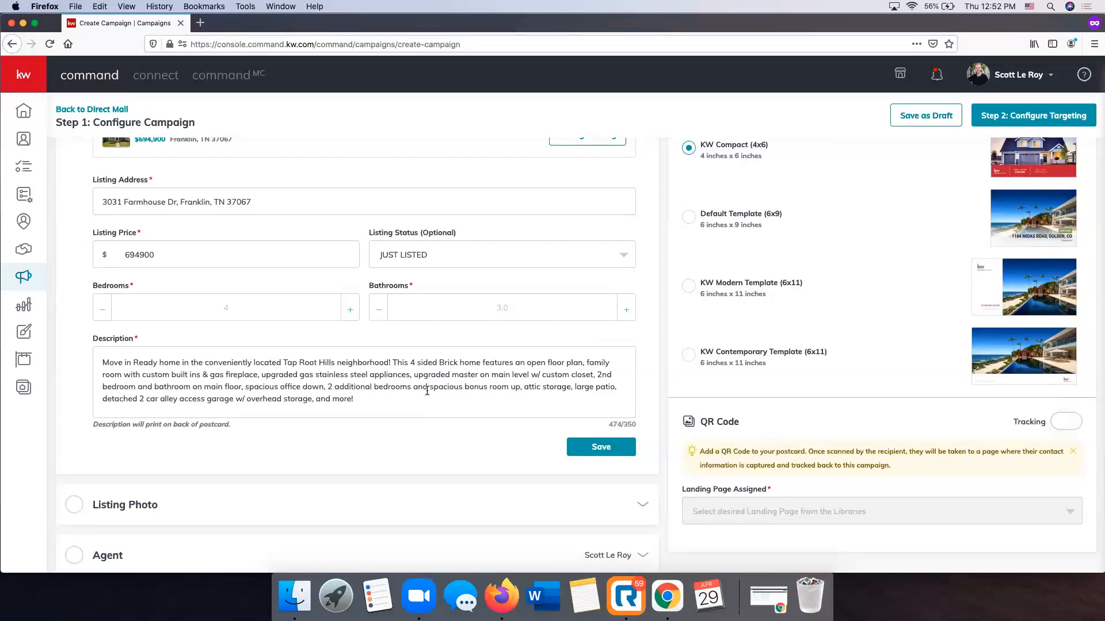
drag(369, 399, 520, 389)
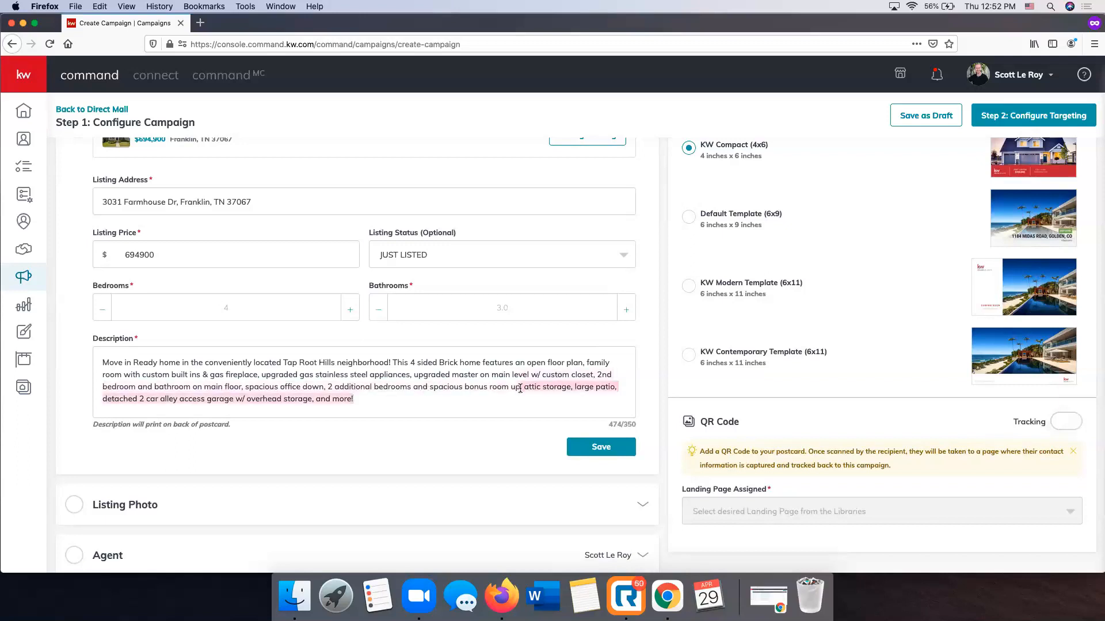
key(BackSpace)
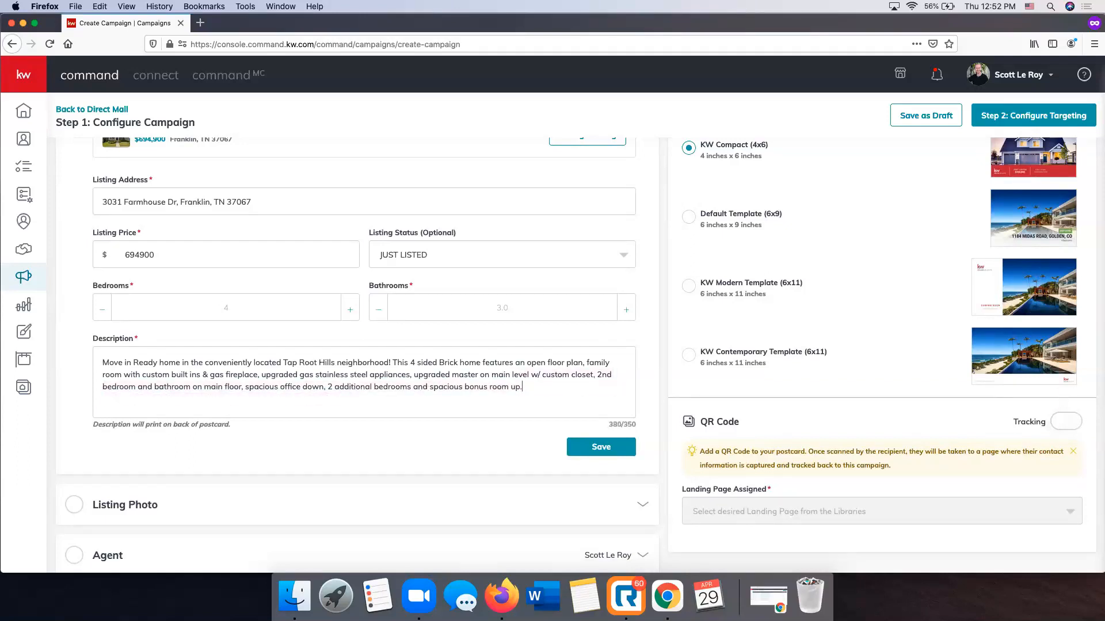
drag(522, 386, 320, 387)
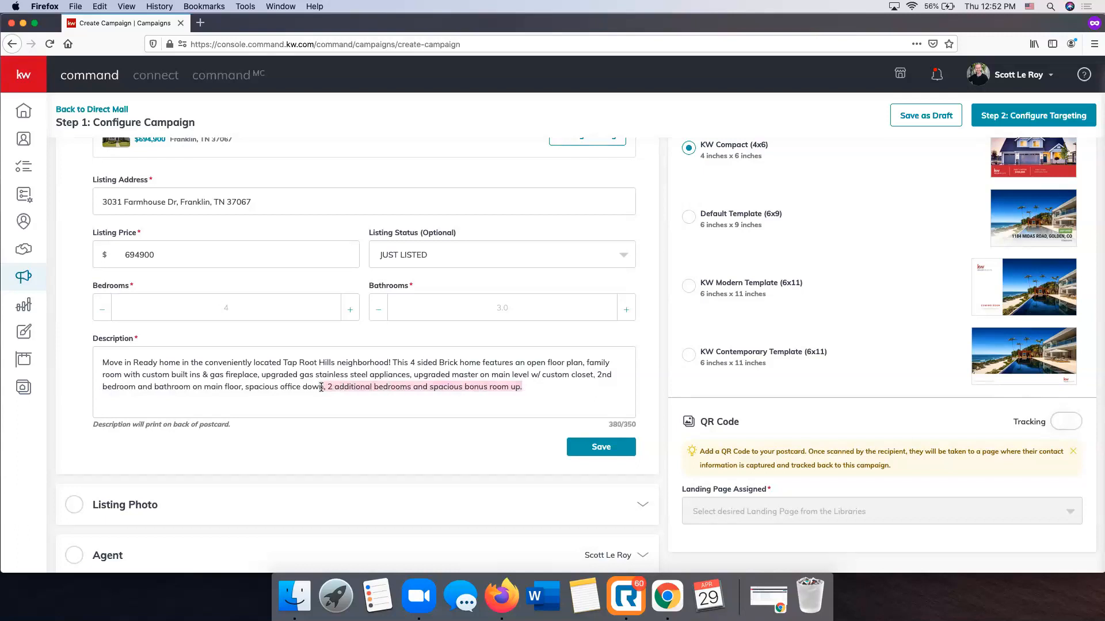
key(BackSpace)
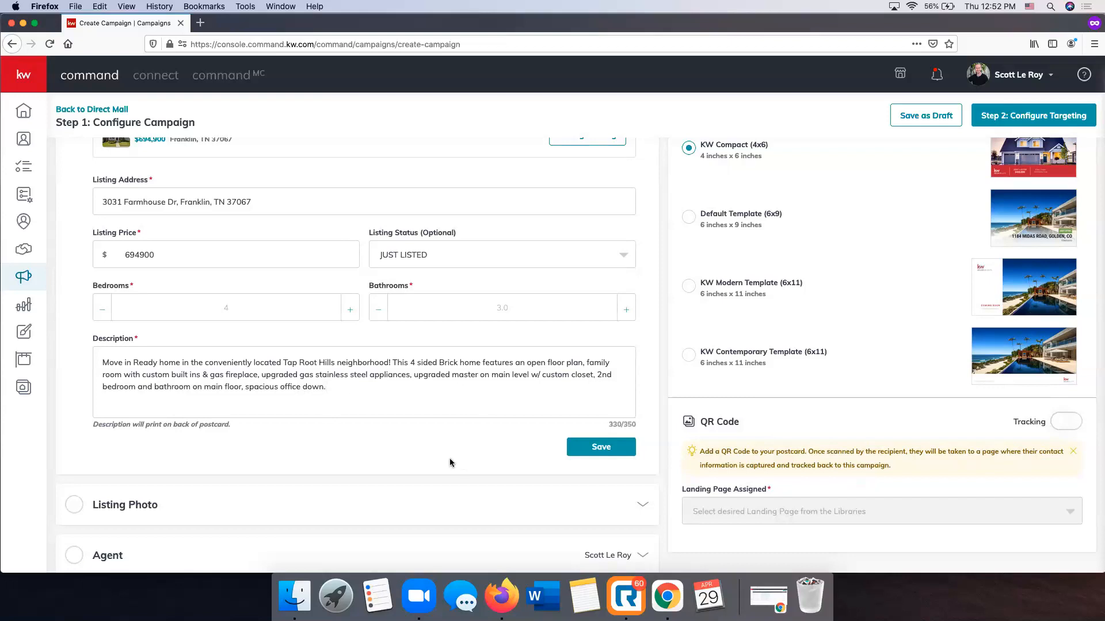
scroll(450, 460, up, 3)
click(600, 521)
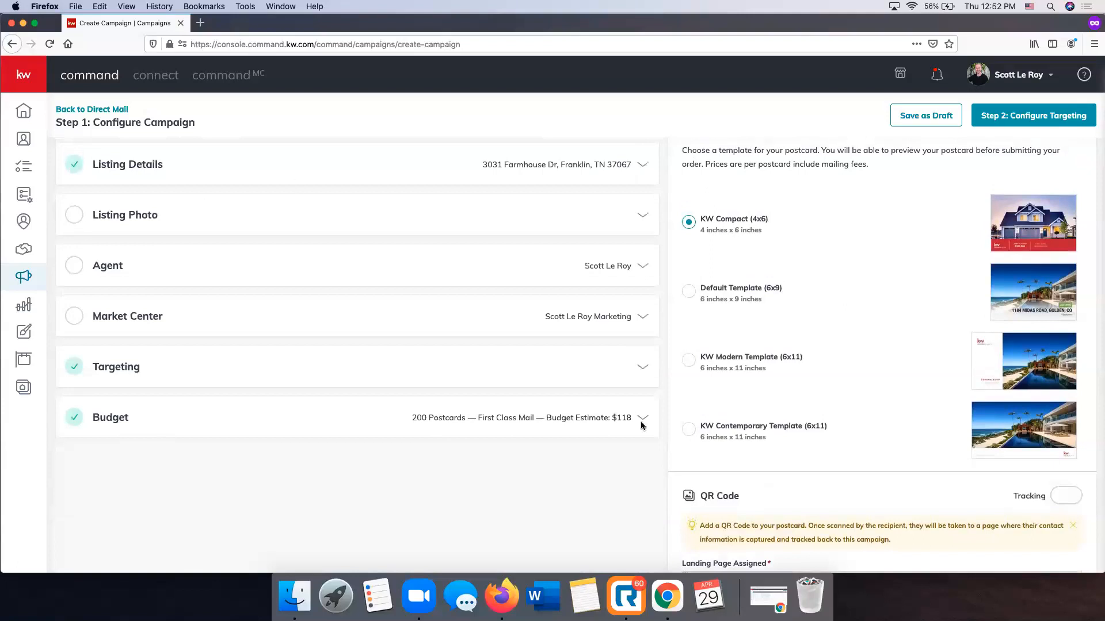
Open the Listing Photo section and choose the first front exterior picture from the gallery as the postcard photo
scroll(161, 216, up, 1)
click(645, 222)
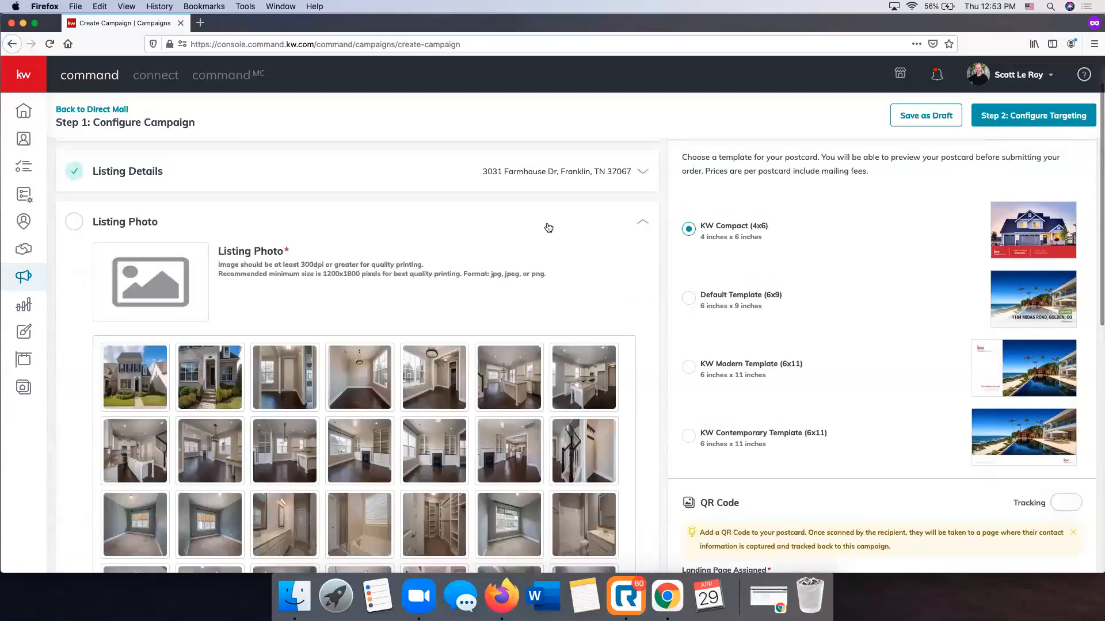
scroll(450, 256, down, 2)
scroll(447, 257, up, 1)
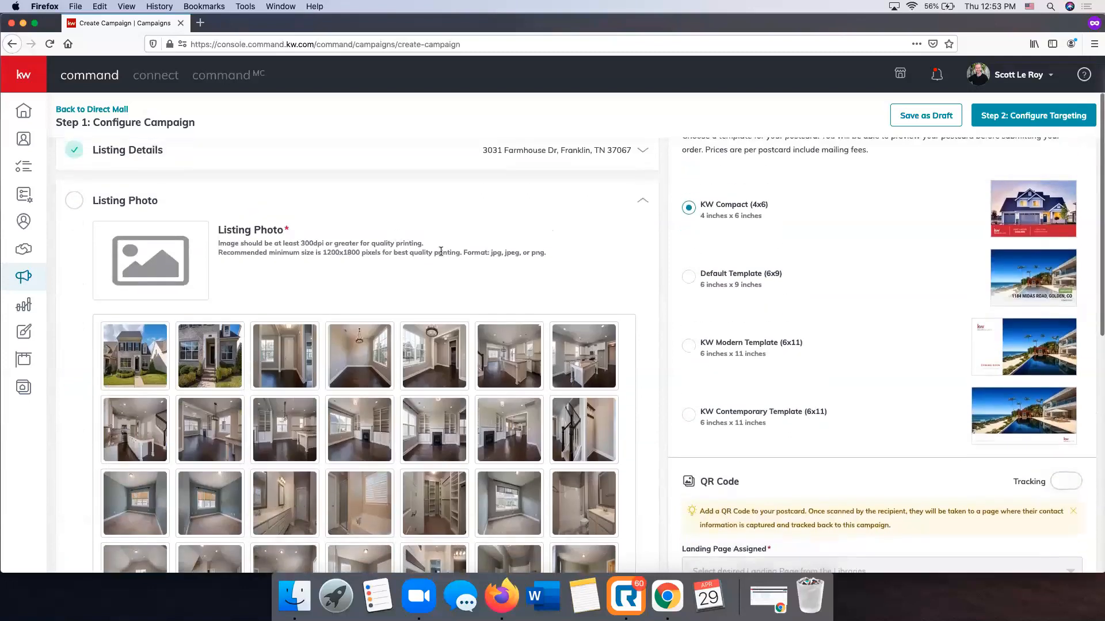
click(147, 372)
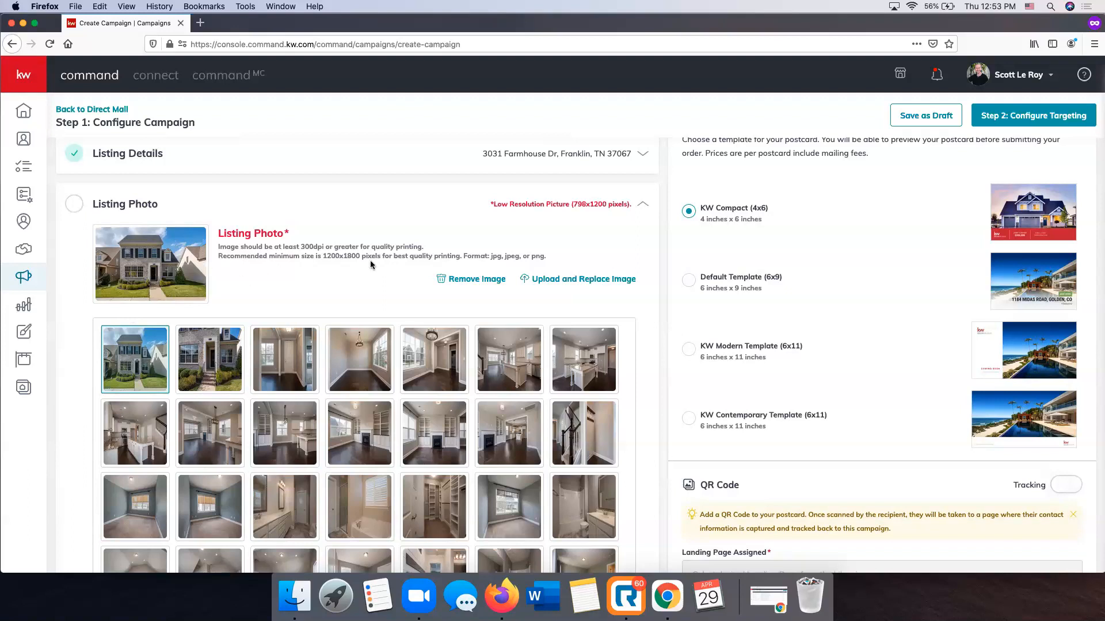
Replace the listing photo by uploading Farmhouse 1.jpg from the Downloads folder
click(598, 286)
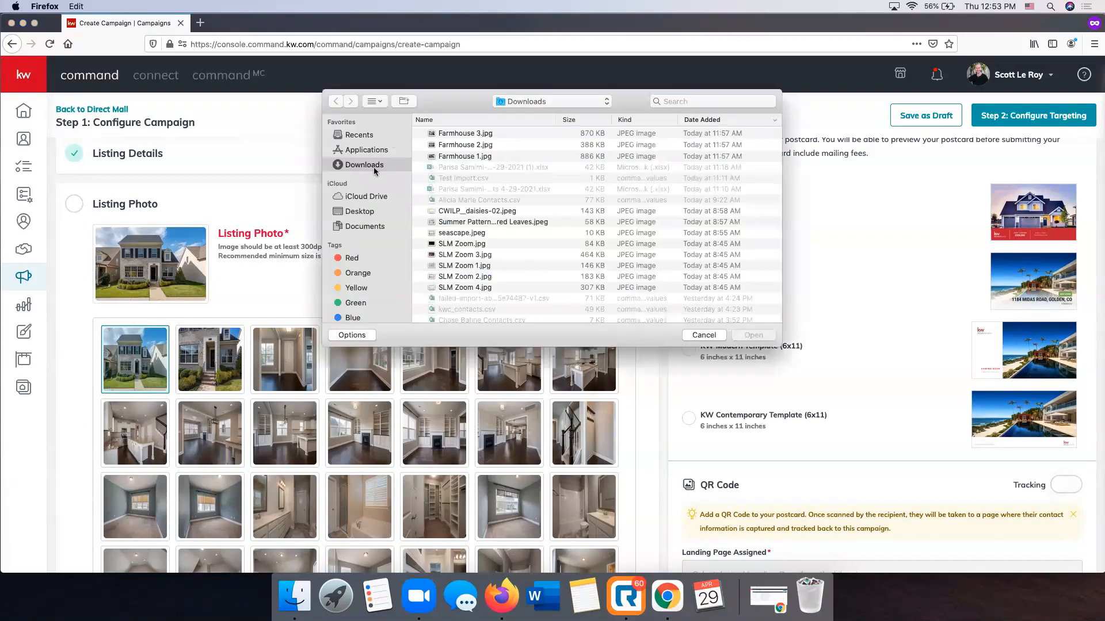
click(467, 157)
double_click(466, 158)
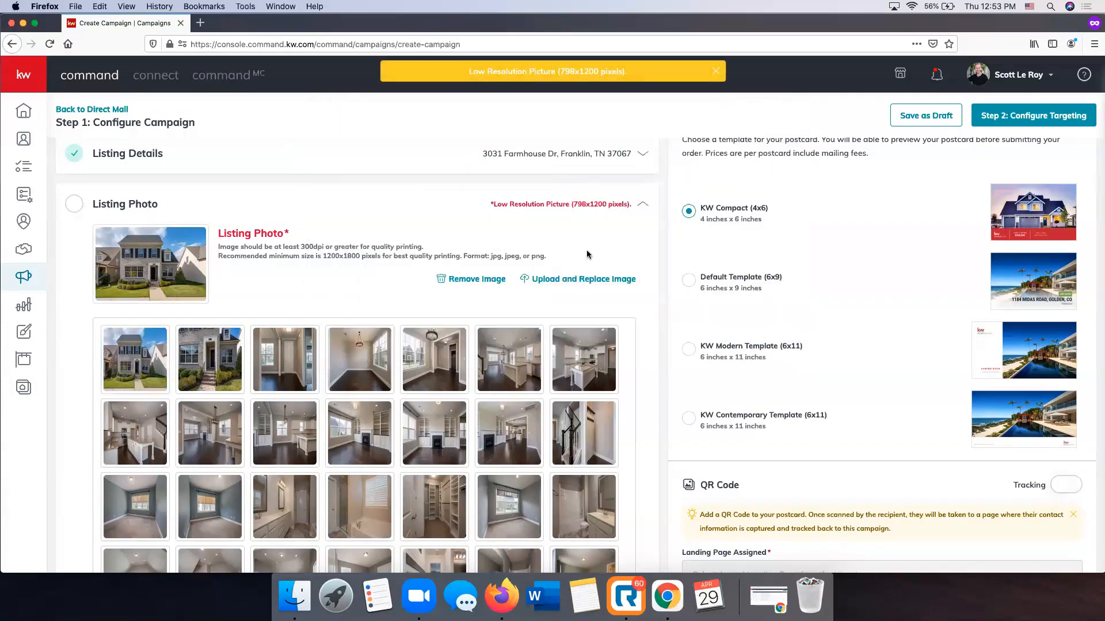
Examine the Listing Photo section, checking the uploaded picture, its resolution notice and the rest of the gallery
scroll(586, 250, down, 5)
scroll(566, 274, up, 5)
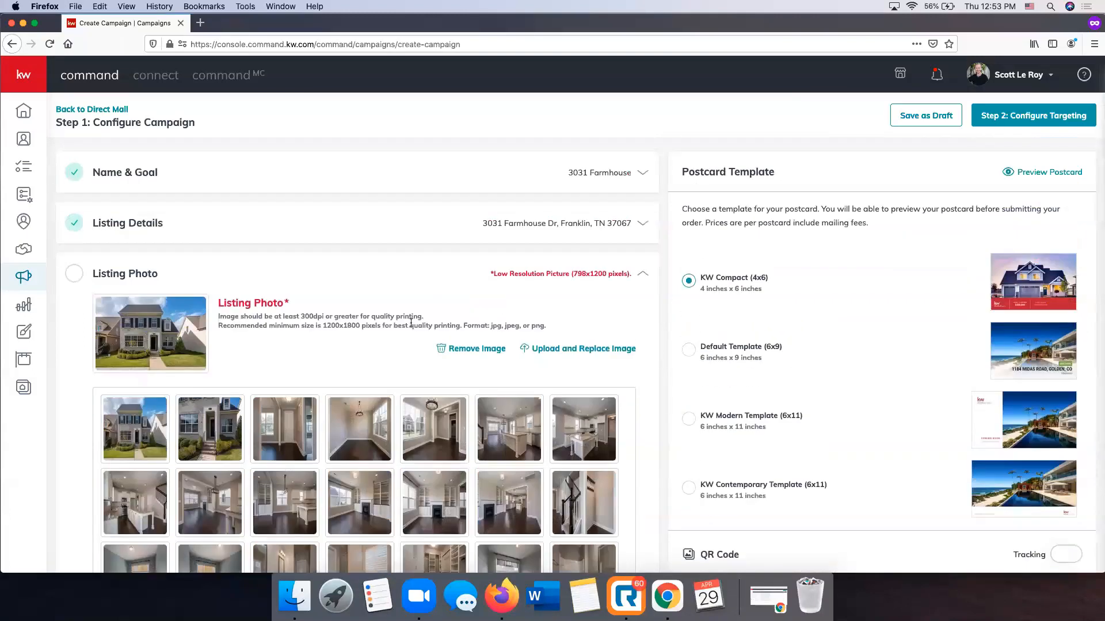
scroll(513, 355, down, 1)
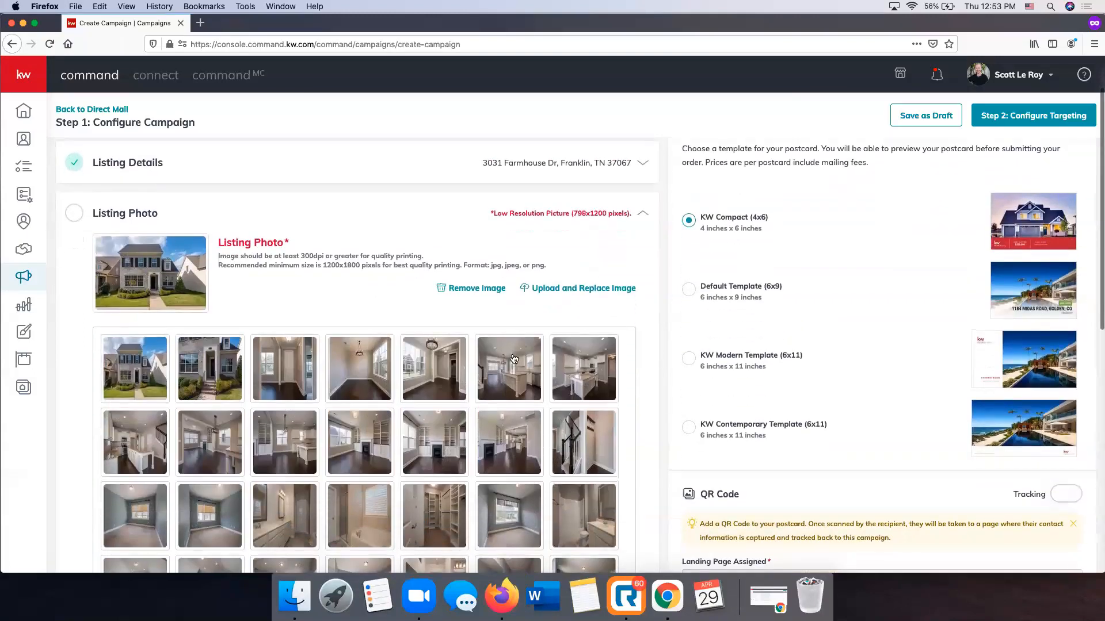
click(587, 213)
click(587, 214)
scroll(468, 257, down, 8)
click(210, 312)
scroll(374, 309, up, 1)
scroll(374, 310, up, 8)
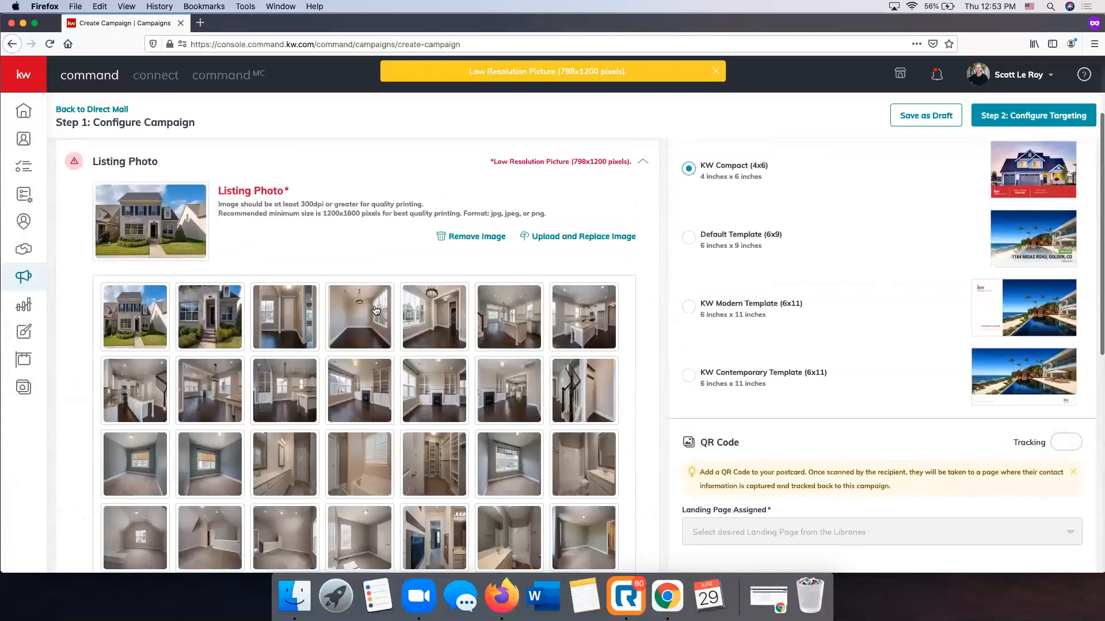
Replace the listing photo by uploading the brown-and-gray house picture ending in 1396122.jpg from the Stock Photos folder inside SLM Items on the Desktop
click(578, 242)
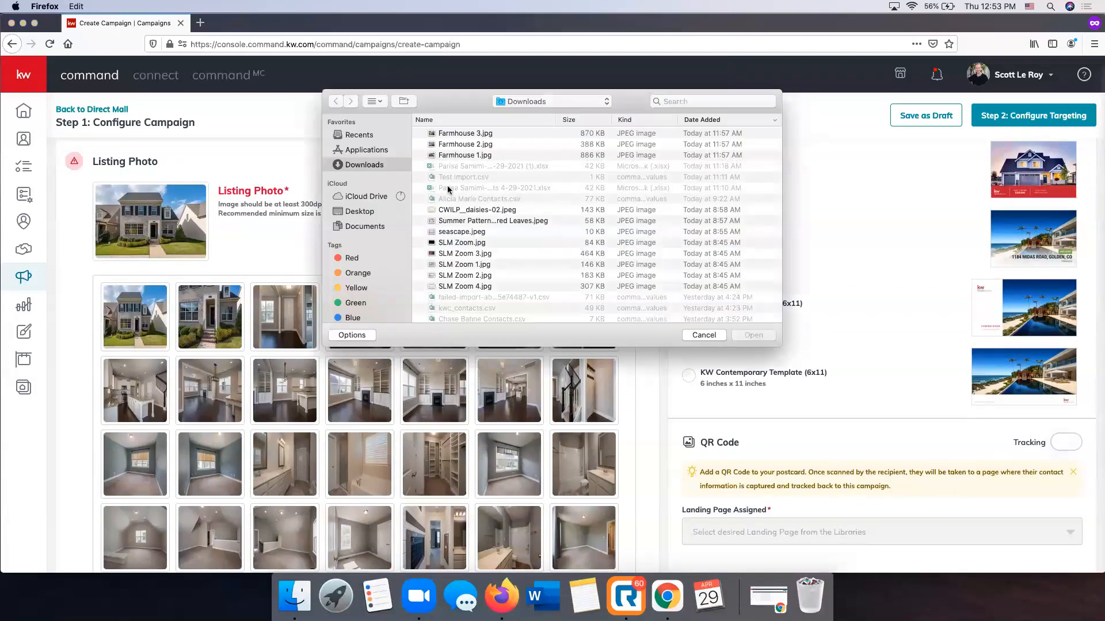
click(364, 210)
double_click(474, 133)
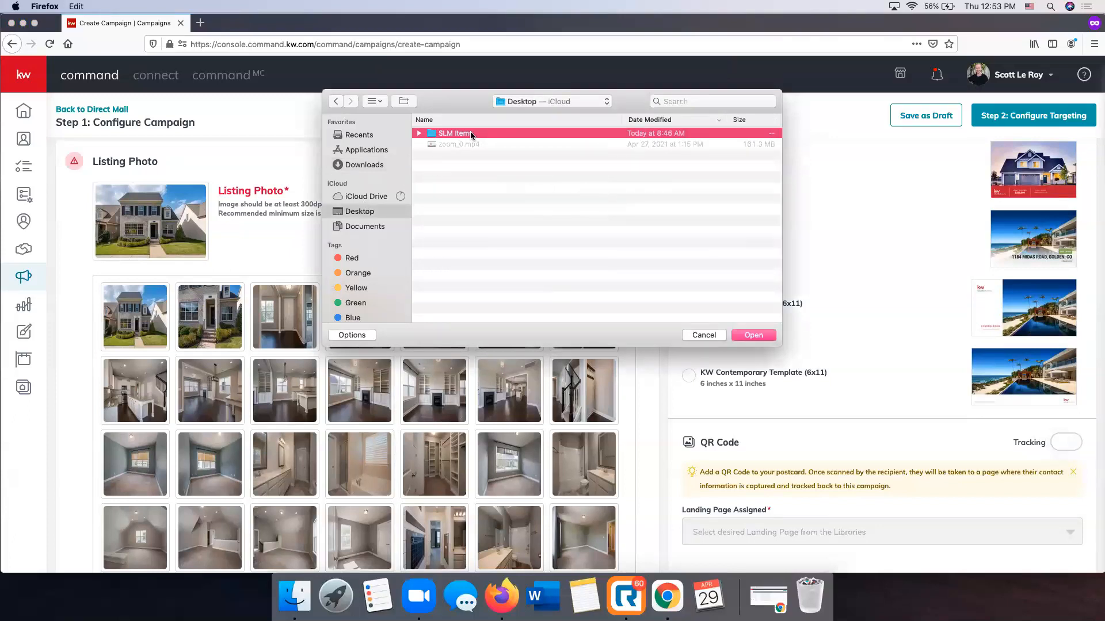
double_click(461, 188)
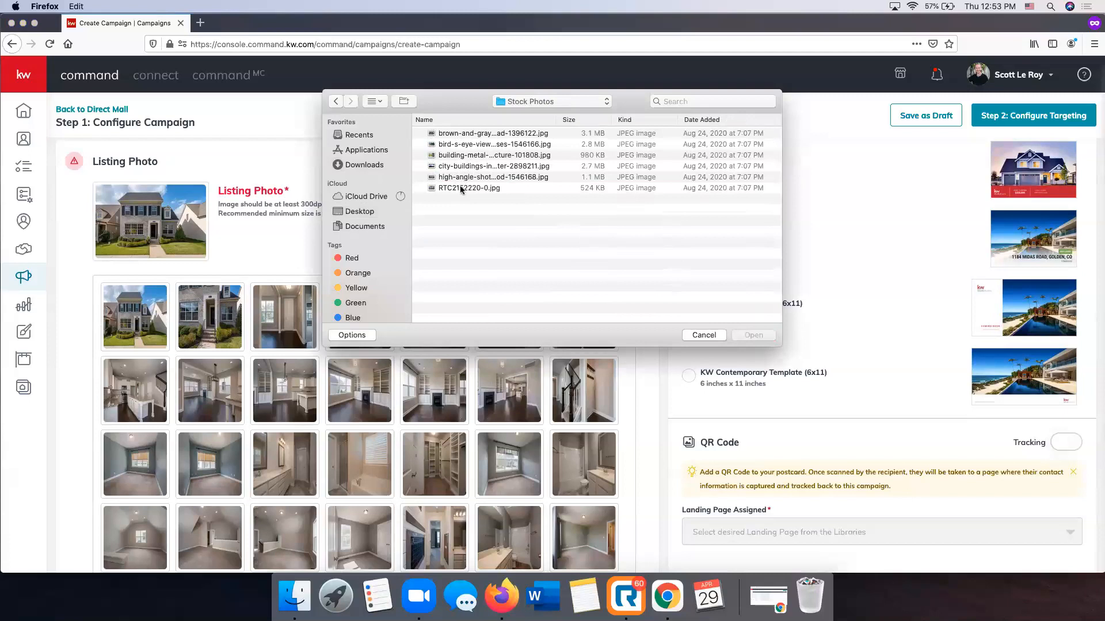
double_click(464, 133)
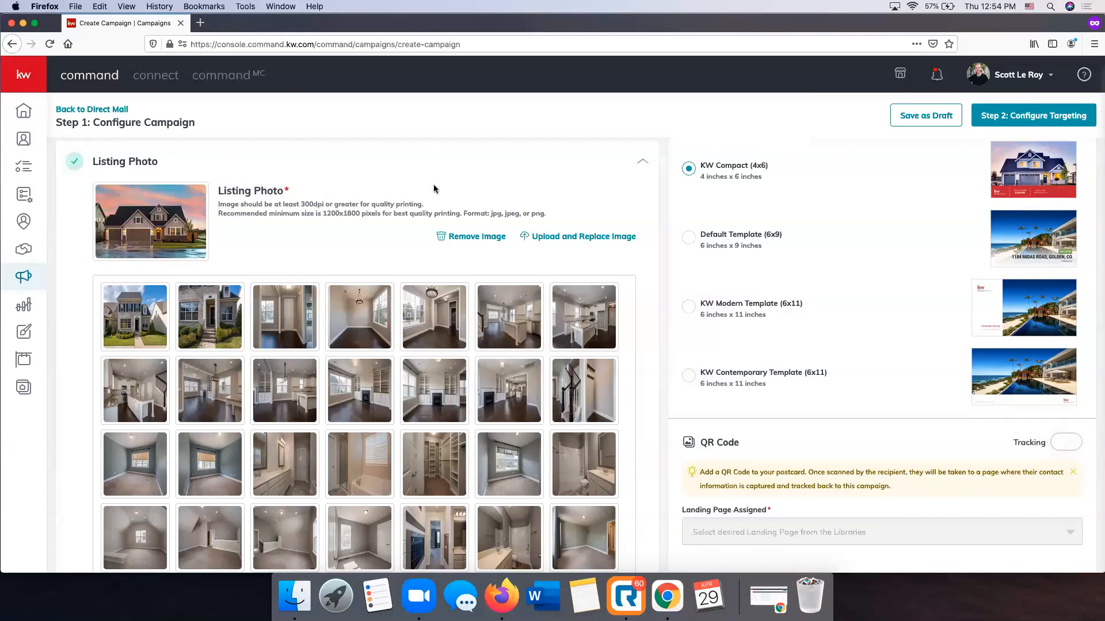
Review the uploaded picture in the photo gallery and save the Listing Photo section
scroll(437, 190, down, 2)
scroll(443, 190, up, 2)
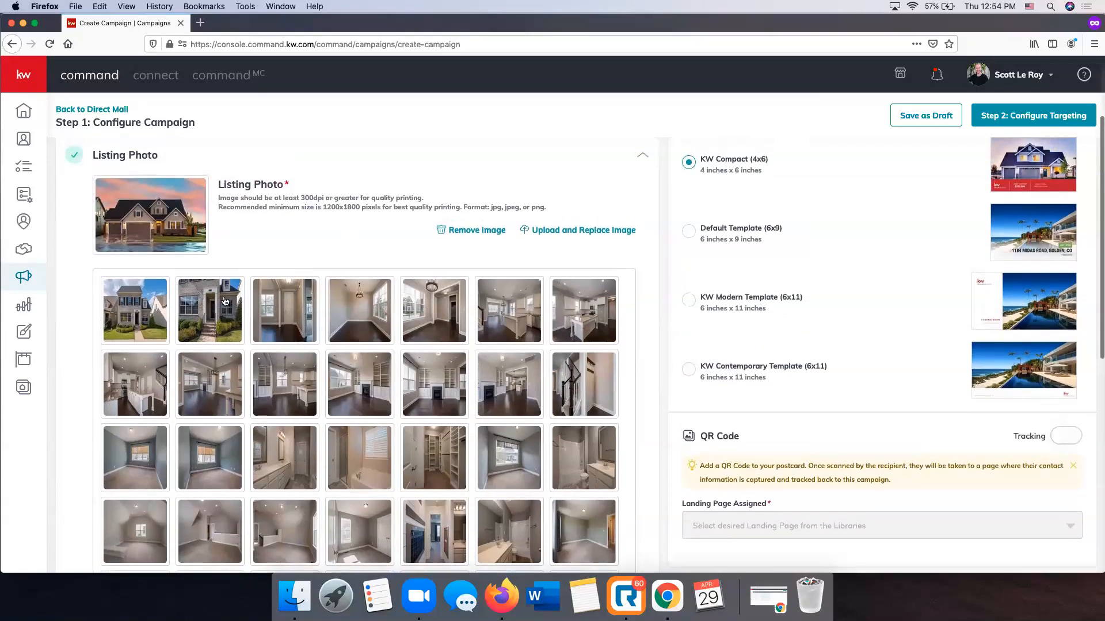
scroll(552, 276, down, 5)
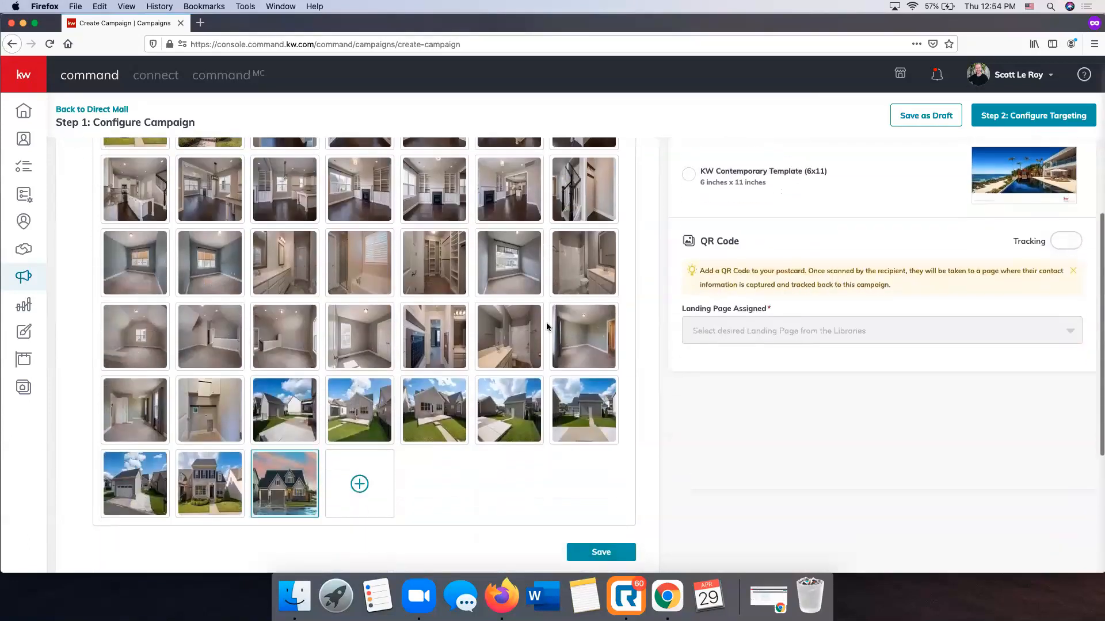
click(601, 551)
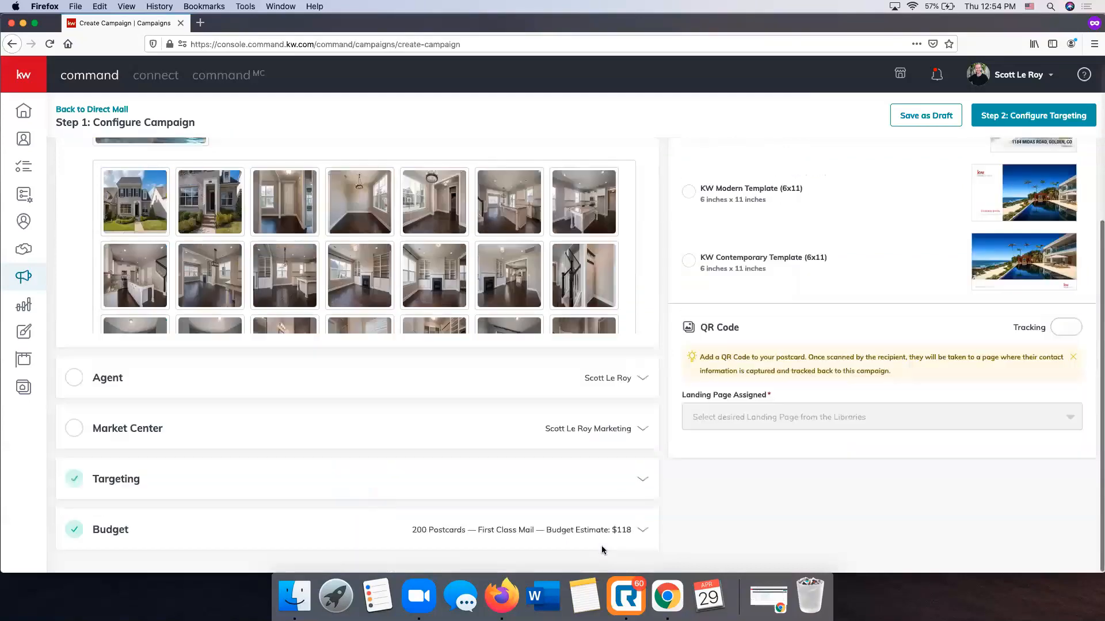
Open the Agent section, review the agent photo and contact details, and save it
scroll(534, 488, up, 3)
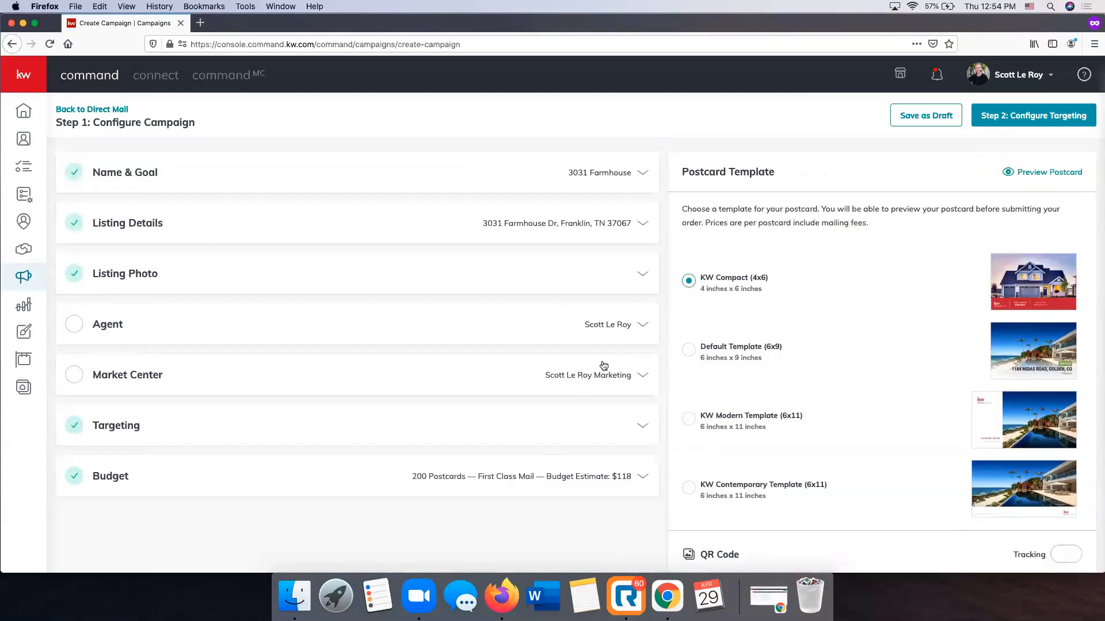
click(608, 325)
scroll(606, 331, down, 1)
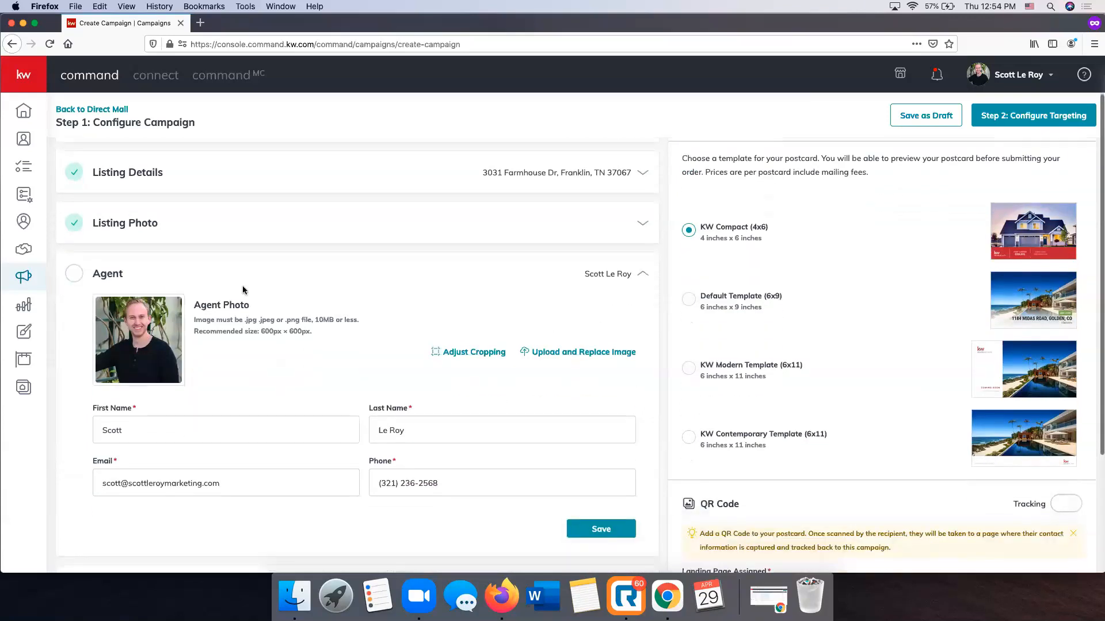
scroll(251, 303, down, 1)
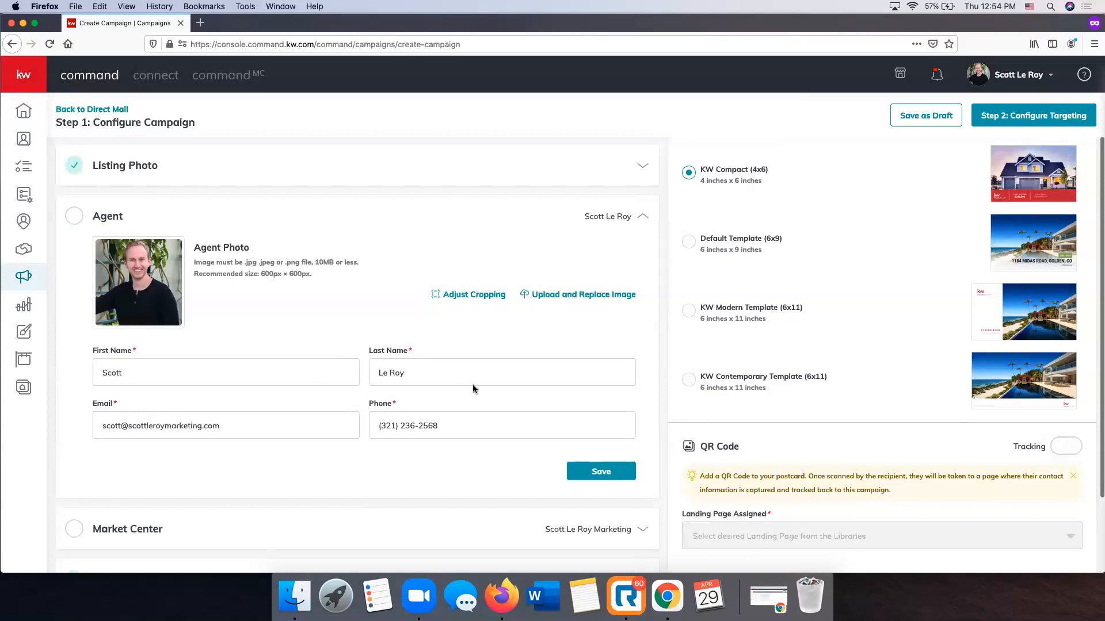
click(602, 471)
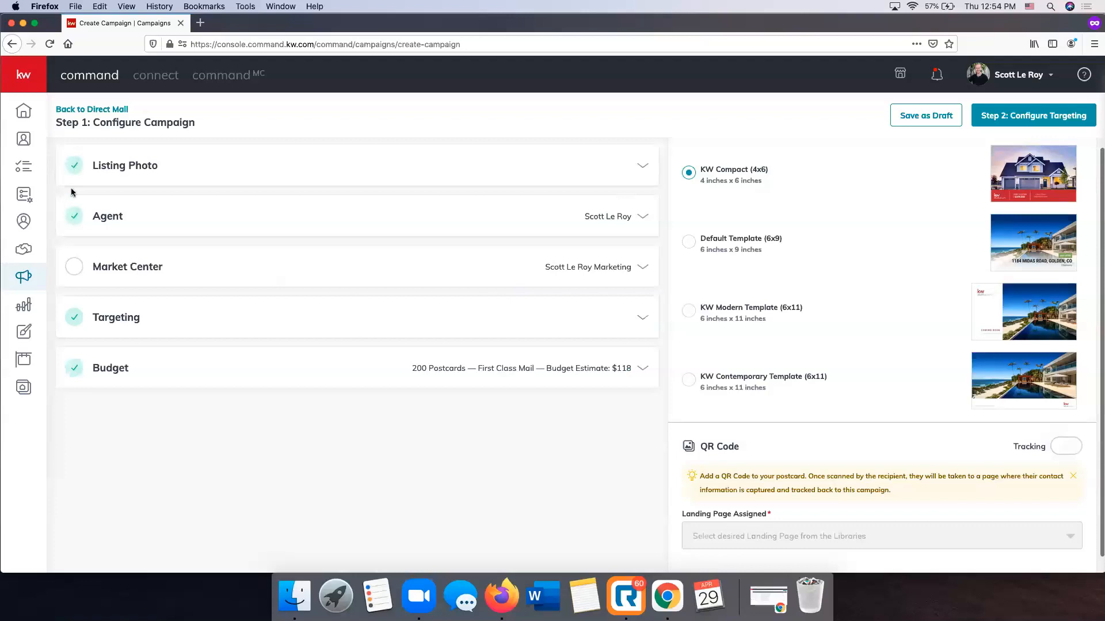
Open the Market Center section and set the state of its address to AR
scroll(161, 270, up, 2)
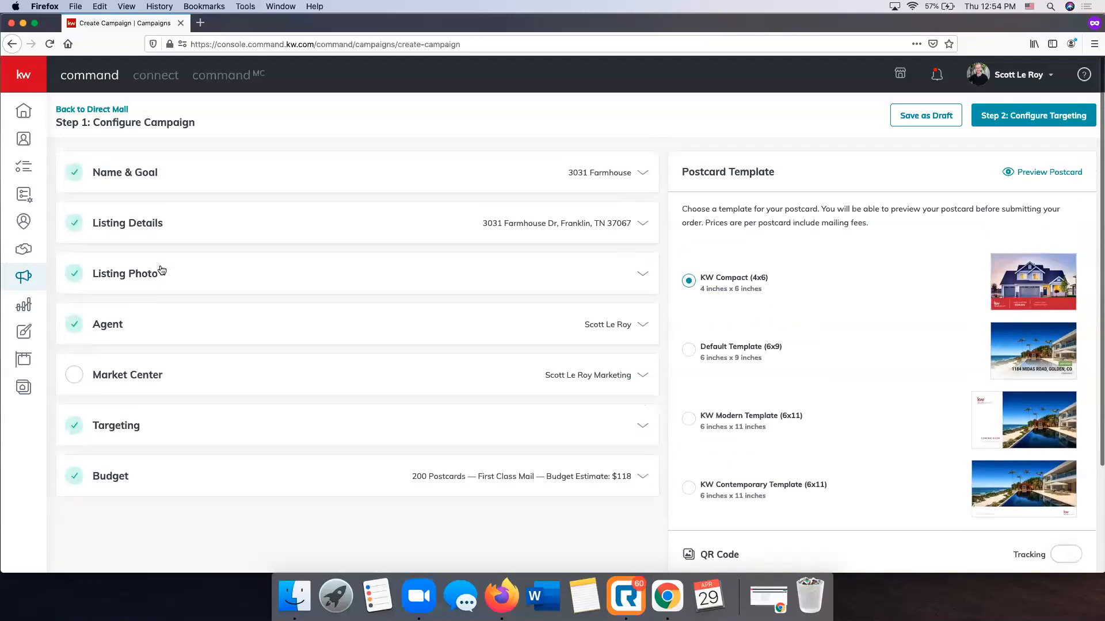
click(588, 378)
scroll(590, 382, down, 2)
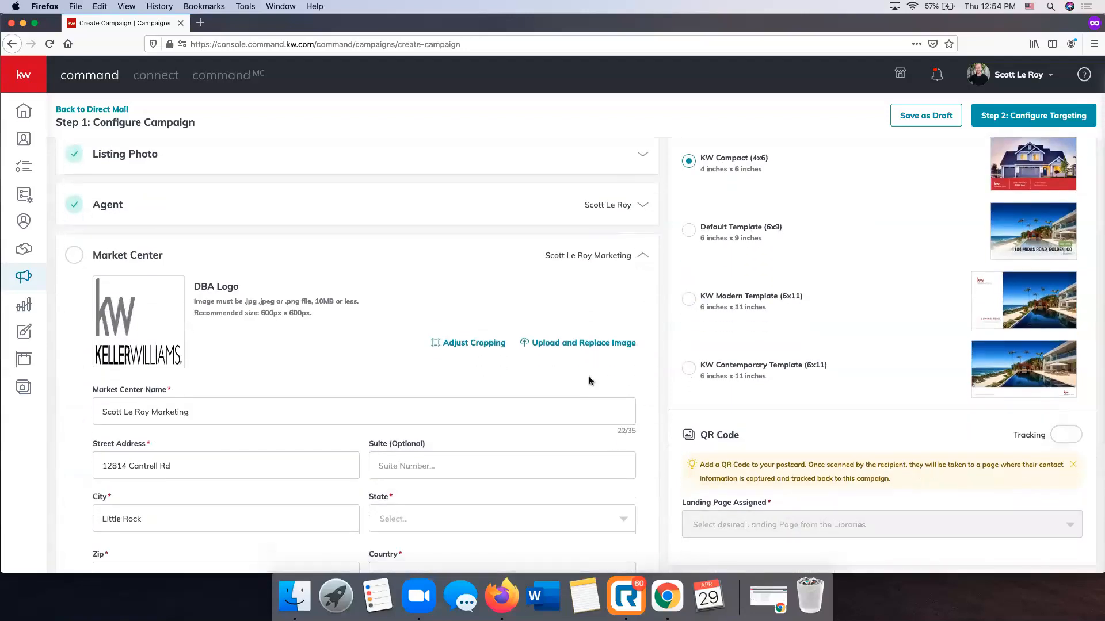
scroll(590, 382, down, 2)
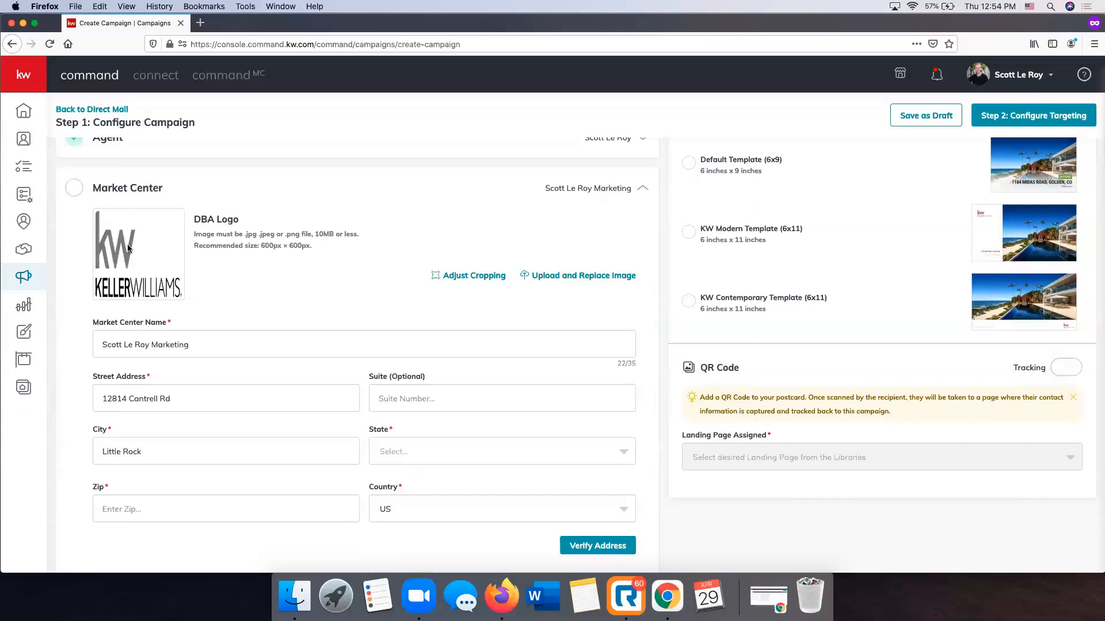
scroll(133, 265, down, 1)
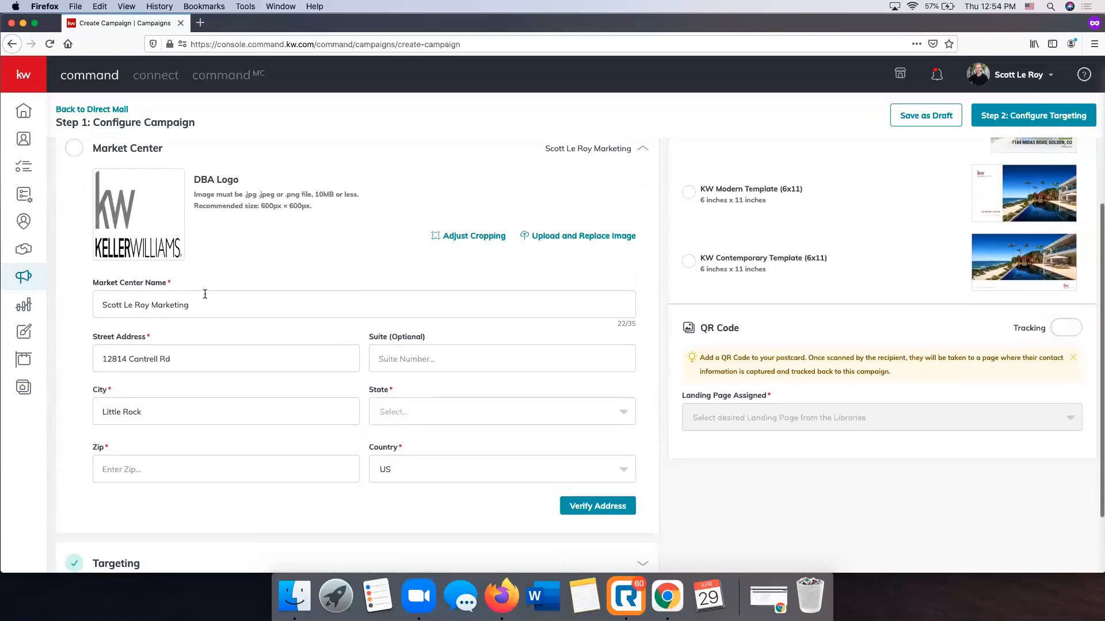
click(428, 420)
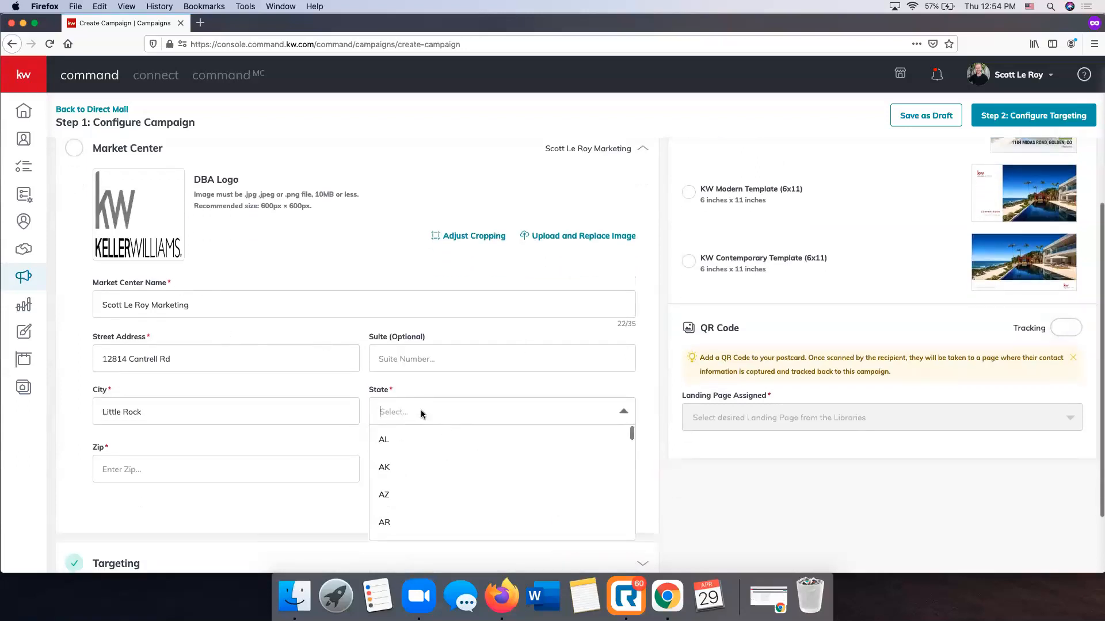
click(414, 528)
Enter the market center's zip code, verify the address and confirm the corrected version
click(219, 471)
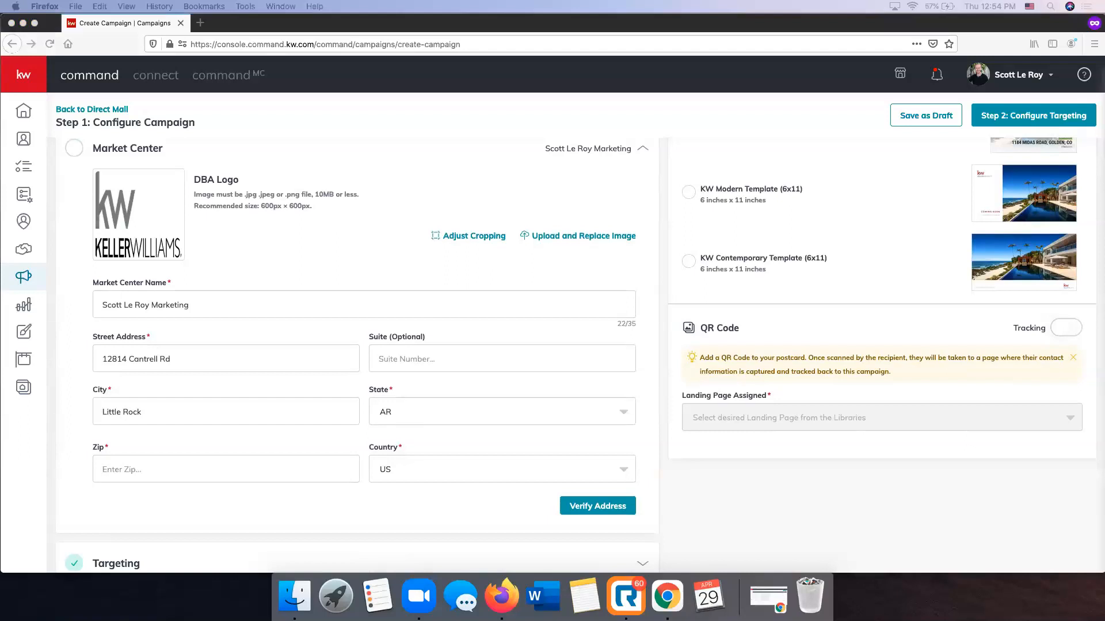
click(263, 458)
text(72223)
click(582, 508)
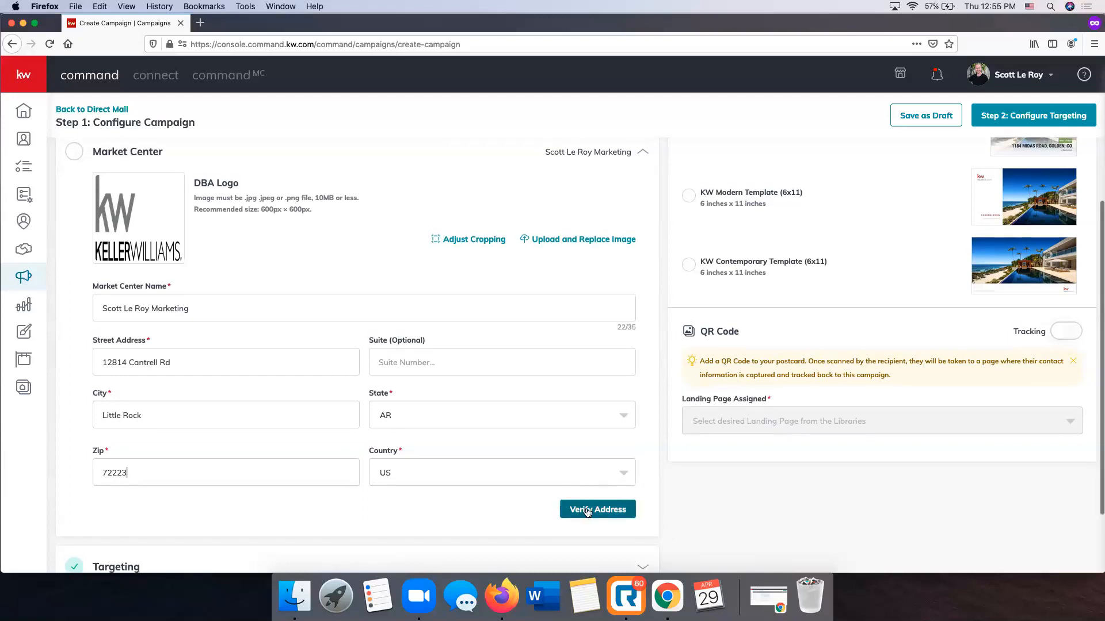
click(587, 512)
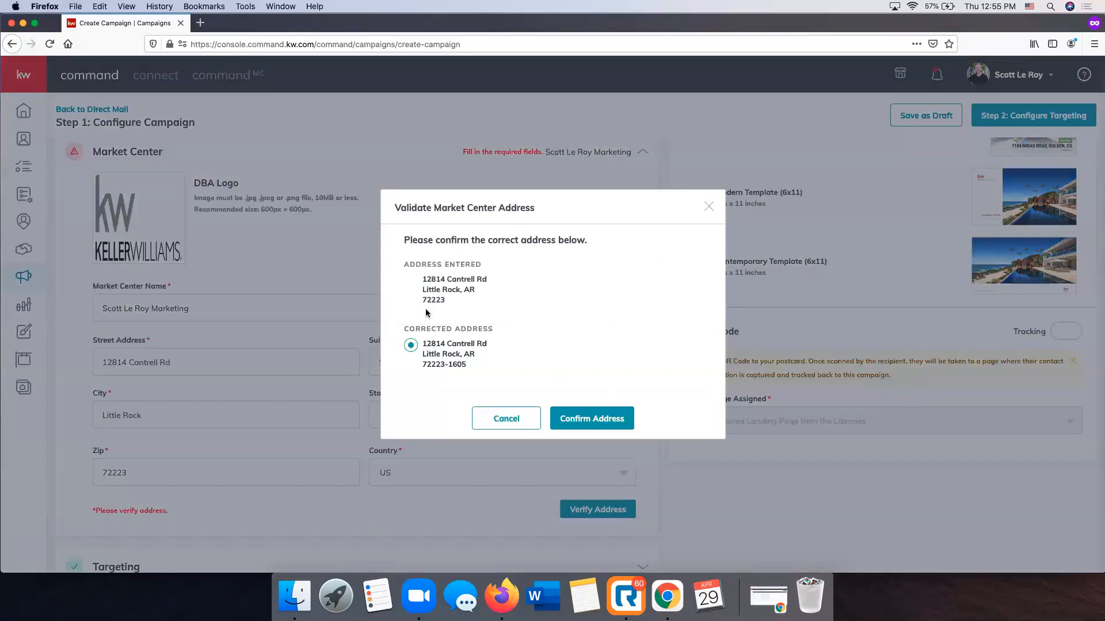
click(609, 418)
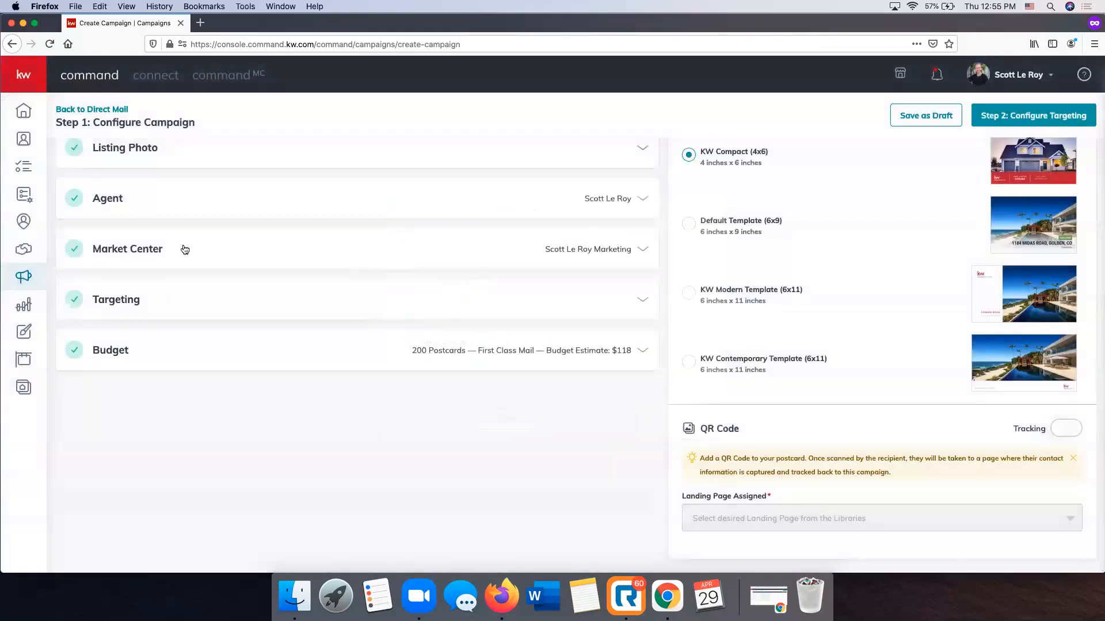
Open the Targeting section, view the Target my Database option, set it back to Local Targeting and save
scroll(458, 315, up, 3)
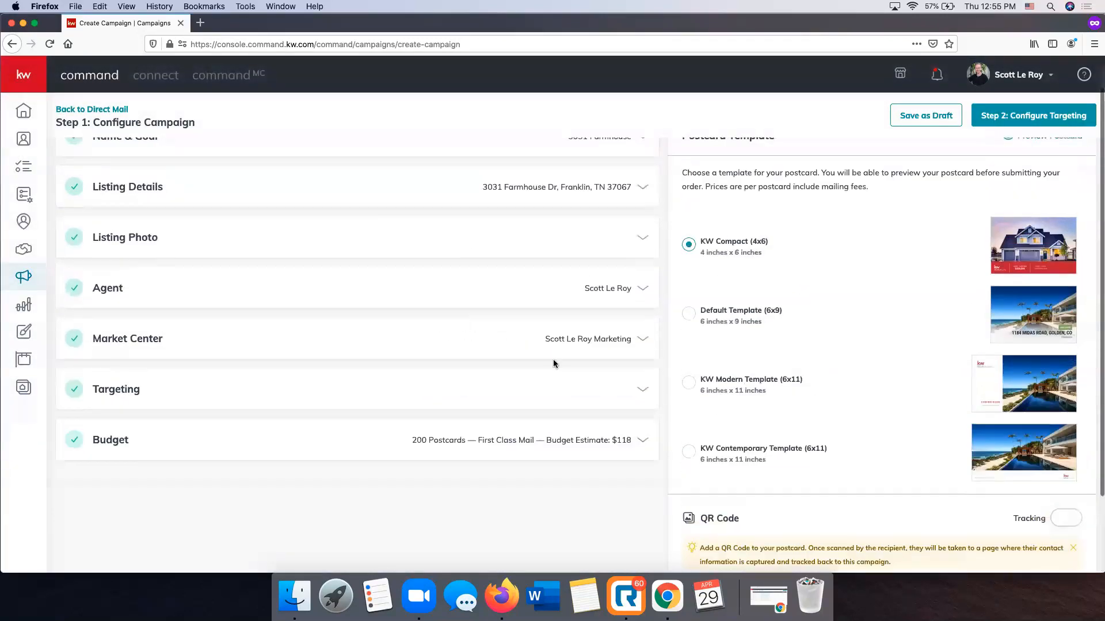
click(629, 391)
scroll(550, 393, down, 2)
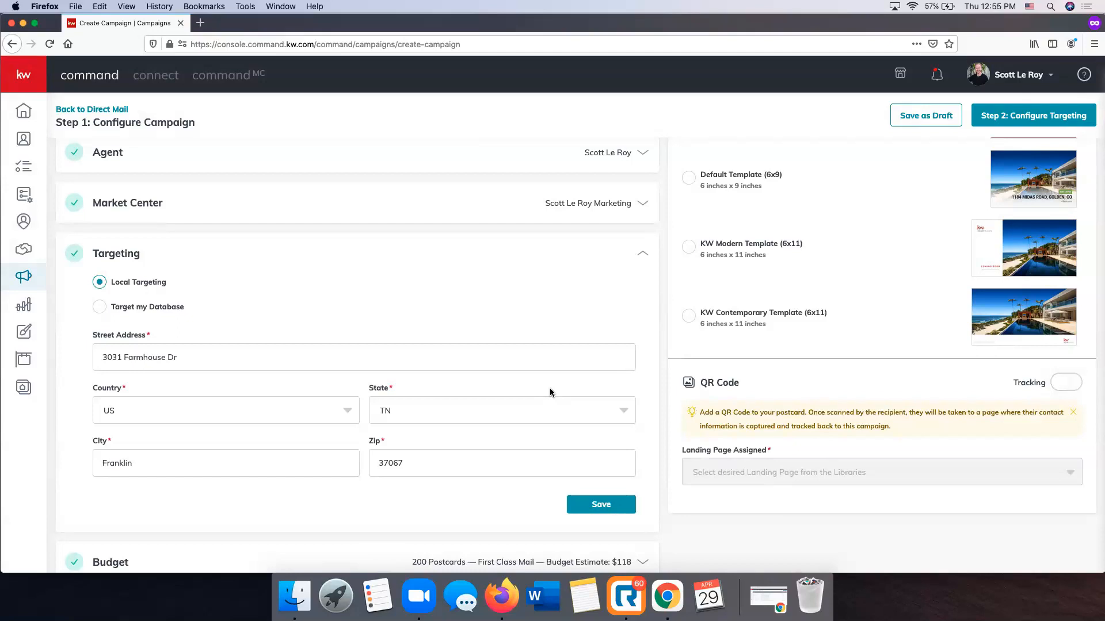
click(99, 307)
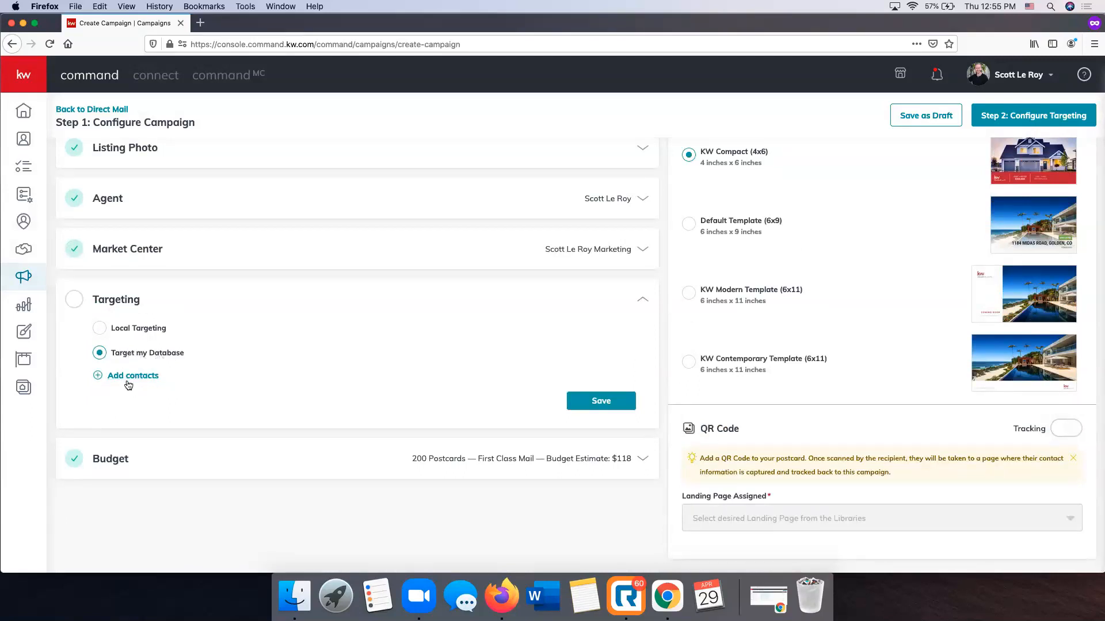
click(100, 330)
scroll(551, 389, down, 3)
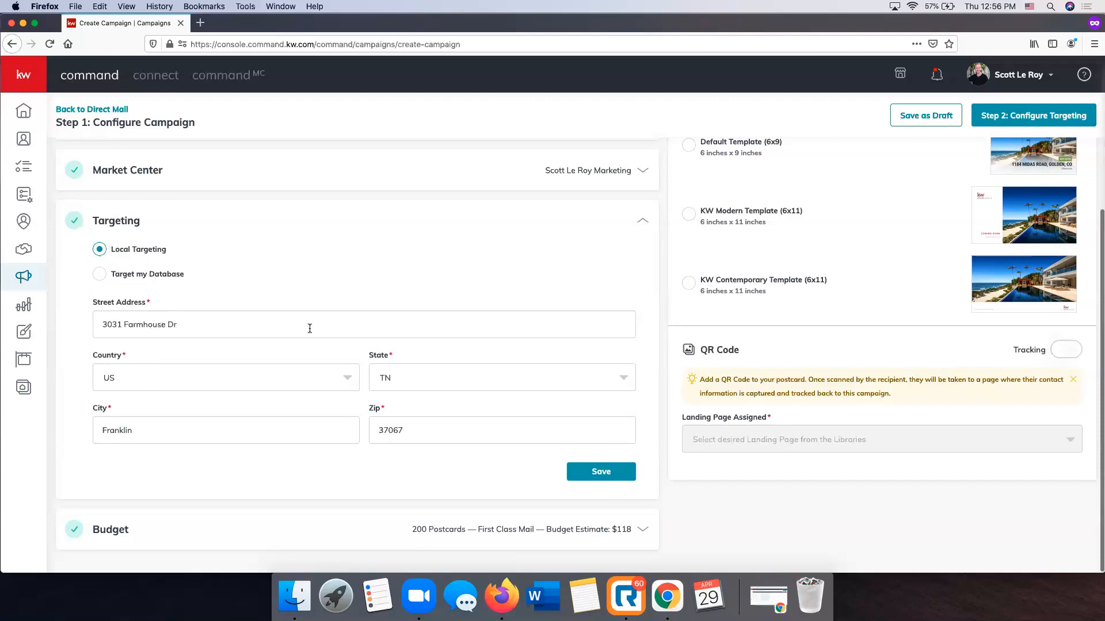
click(601, 473)
click(601, 472)
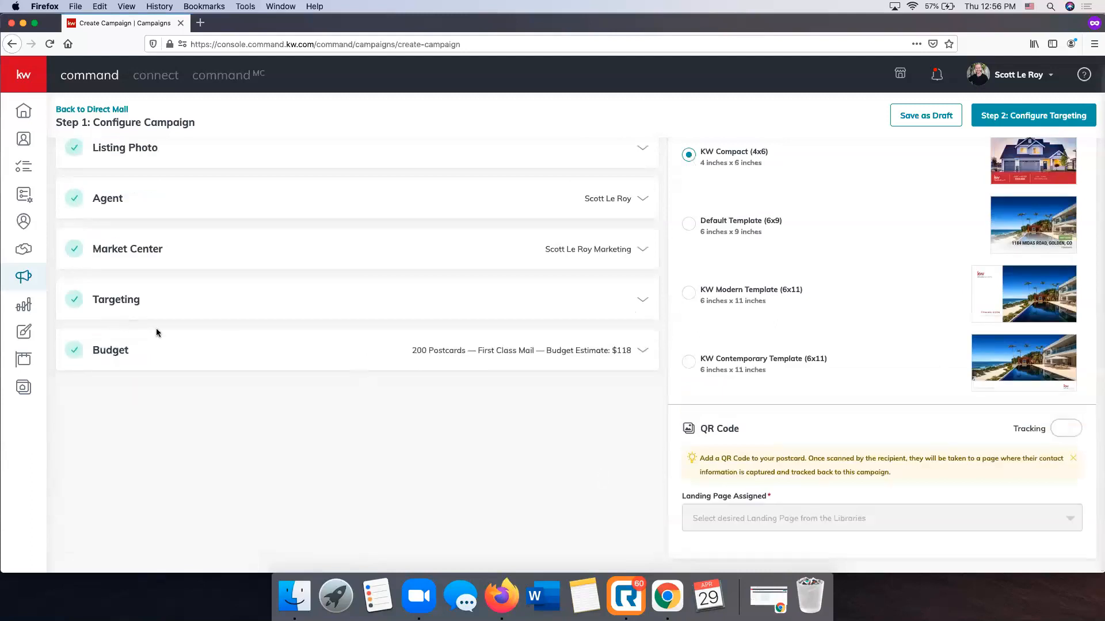
Examine the Budget section's postcard quantity and postage class choices alongside the available postcard templates
click(577, 352)
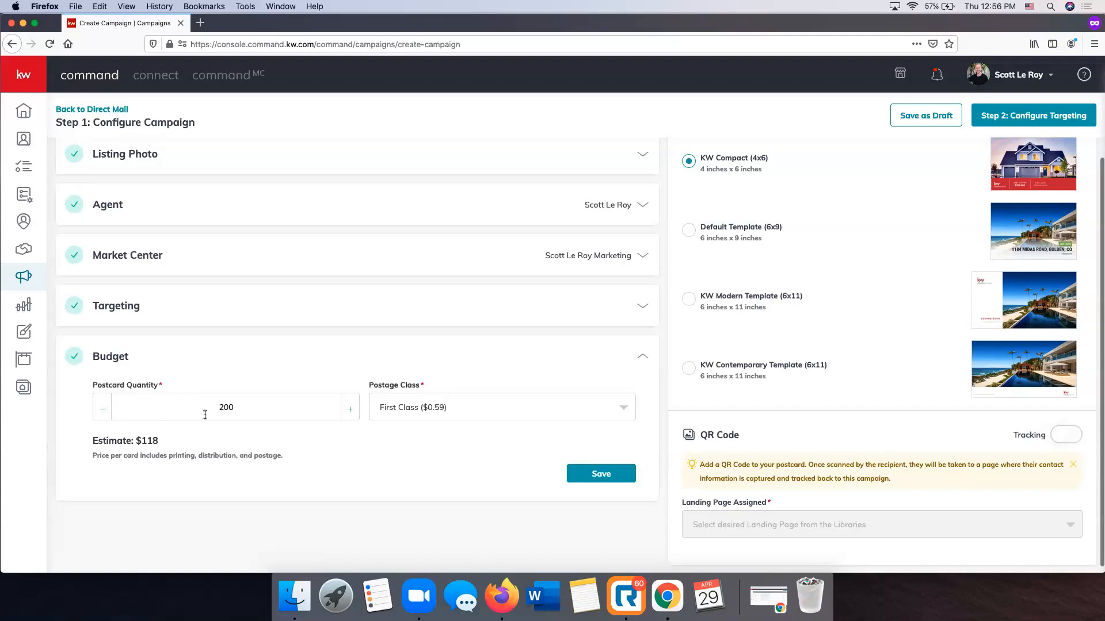
click(446, 406)
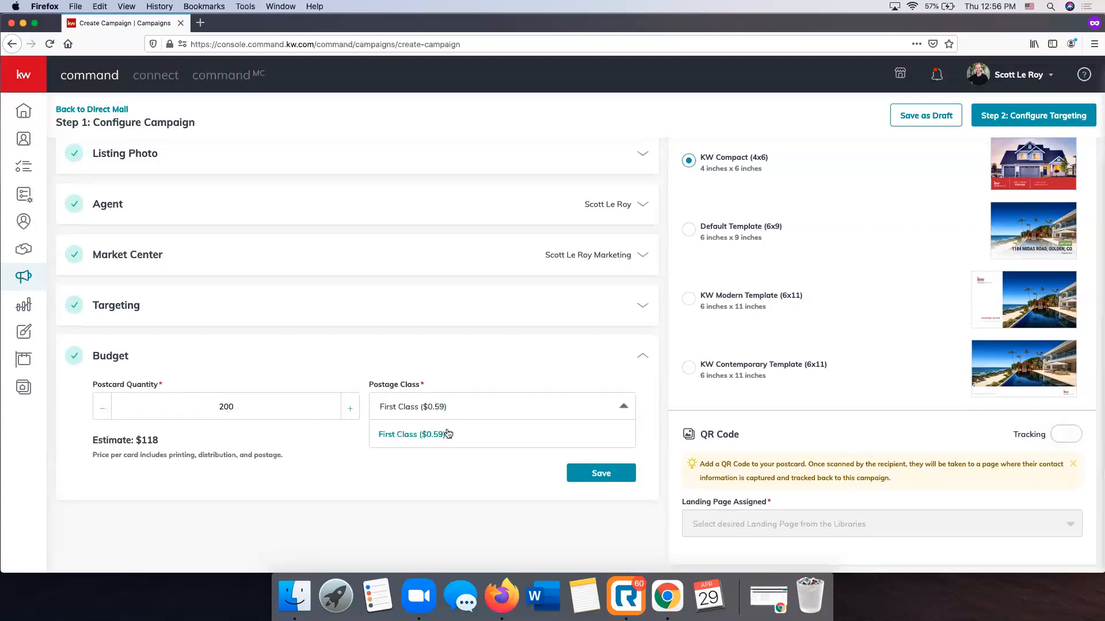
click(406, 472)
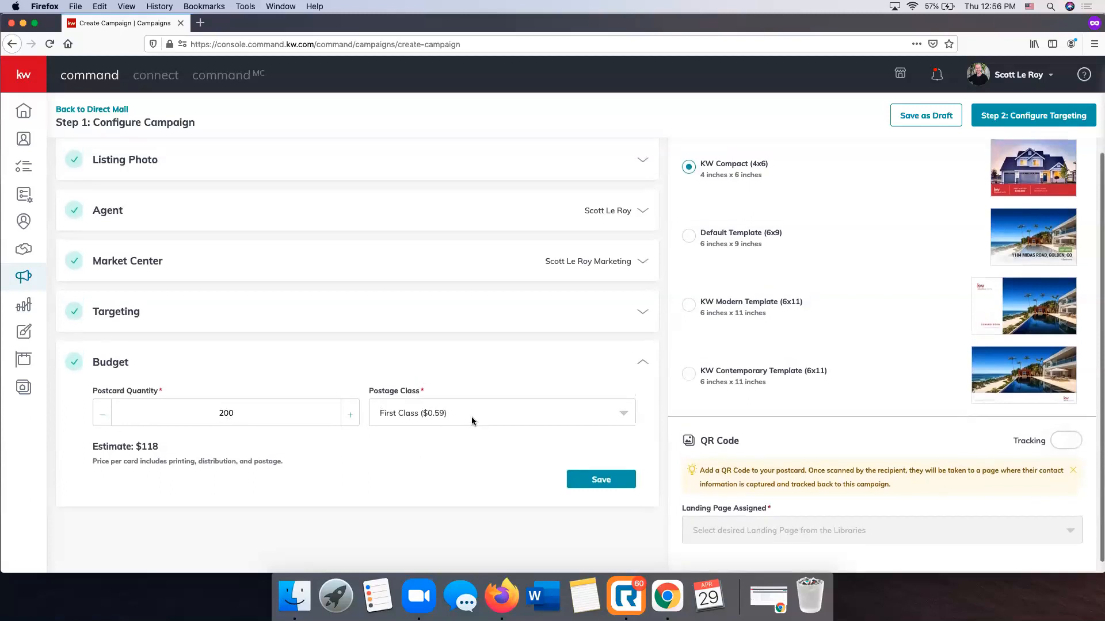
scroll(790, 363, up, 3)
scroll(789, 367, down, 2)
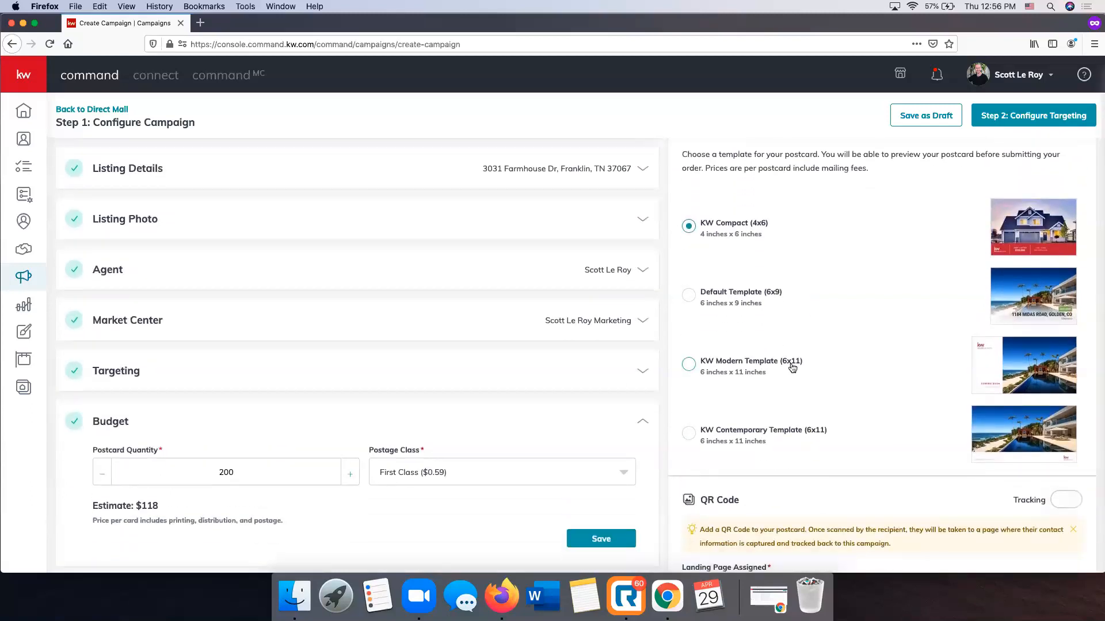
scroll(863, 235, up, 2)
scroll(950, 247, down, 2)
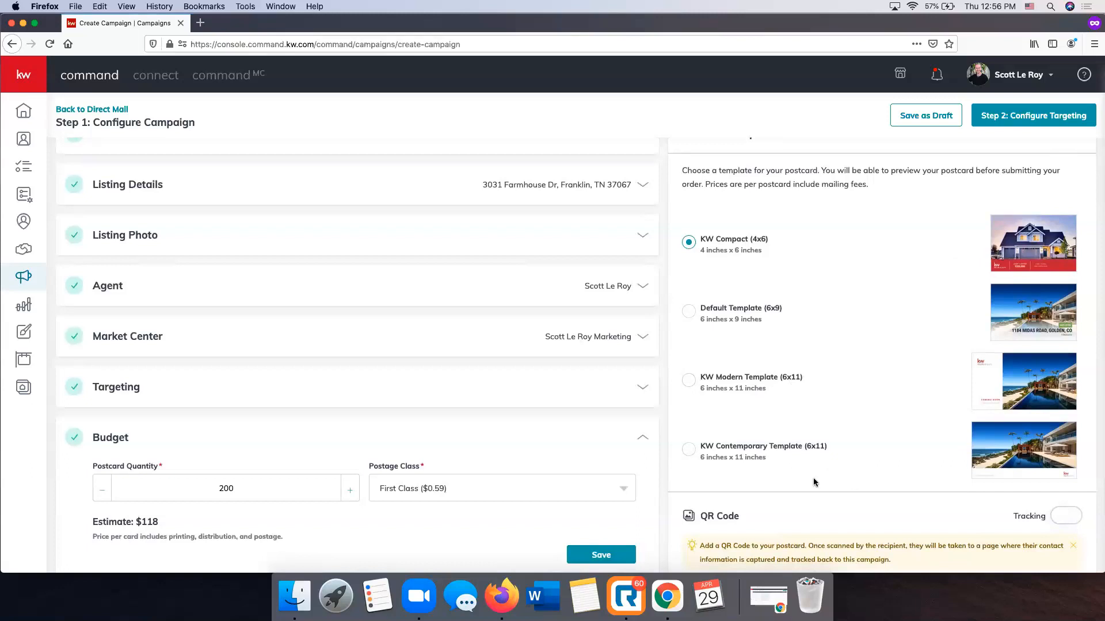
scroll(691, 311, down, 1)
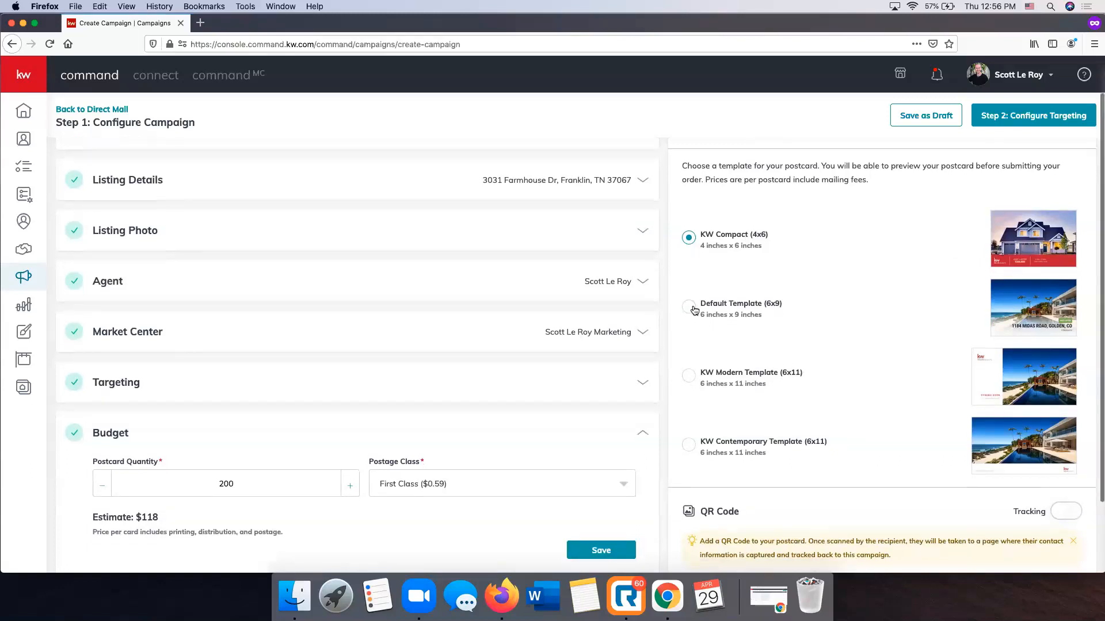
Select the Default Template (6x9) for the postcard and view its postage class options in the Budget section
click(689, 306)
click(550, 478)
scroll(550, 476, down, 1)
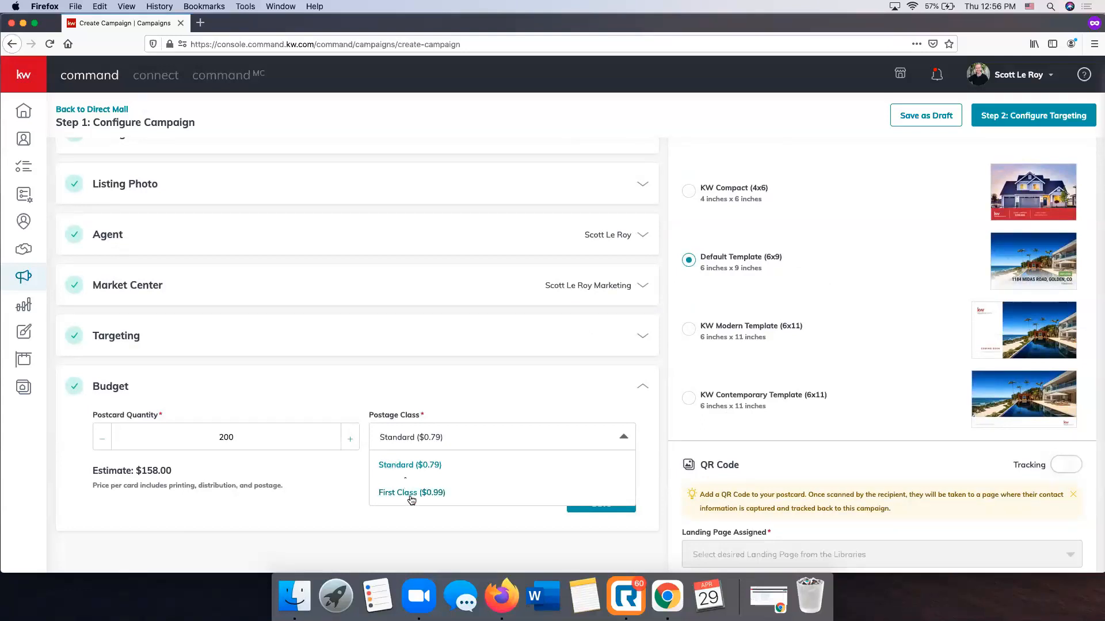
scroll(412, 500, down, 1)
Switch the postcard template back to KW Compact (4x6) and check its postage class options and cost estimate
click(688, 189)
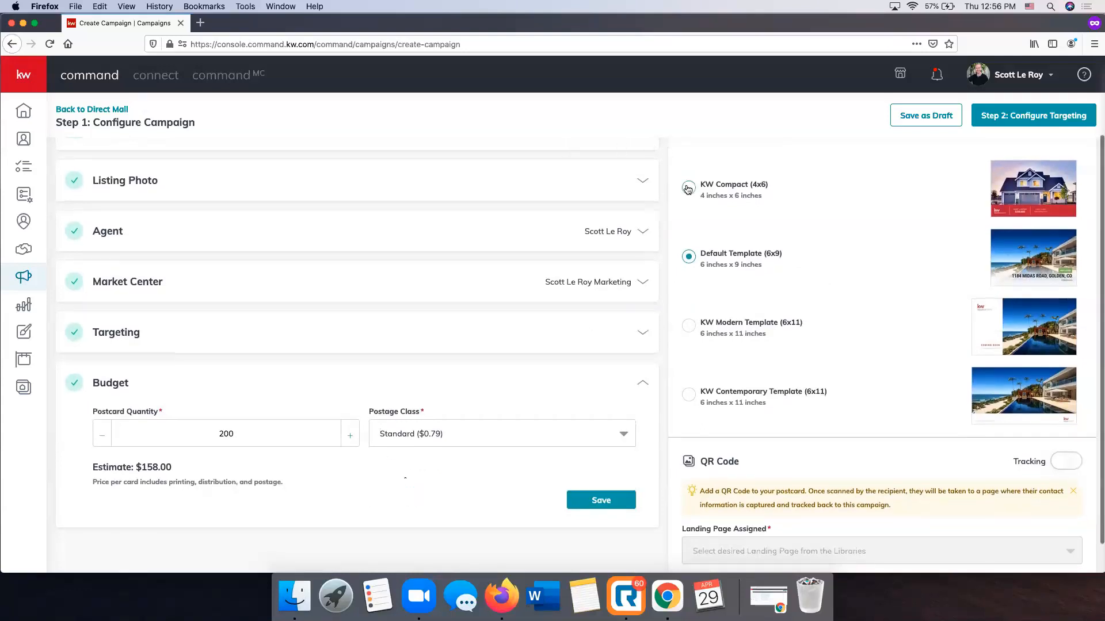
click(433, 432)
click(433, 431)
click(432, 431)
click(433, 431)
scroll(242, 447, up, 1)
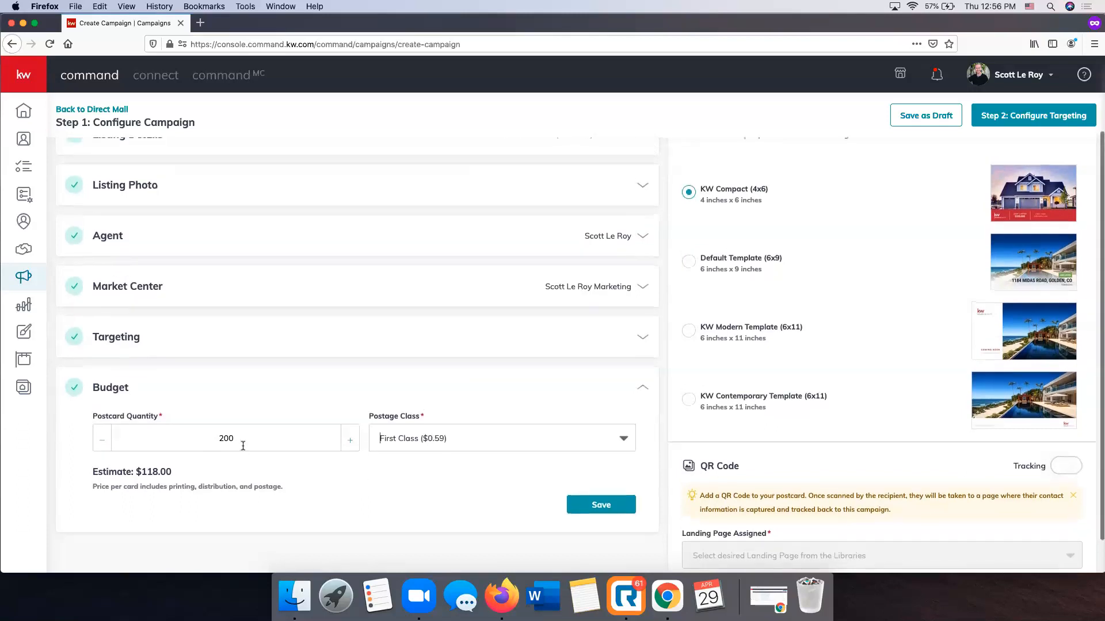
scroll(138, 470, down, 1)
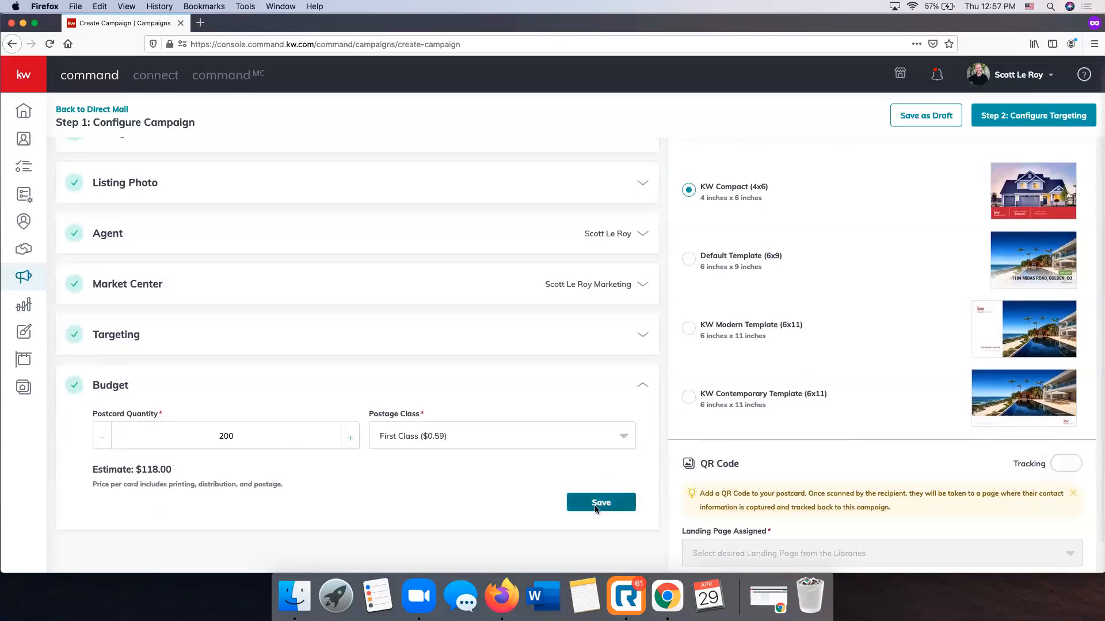
Save the Budget section, preview the front and back of the KW Compact (4x6) postcard and close the preview
click(612, 504)
scroll(733, 465, up, 3)
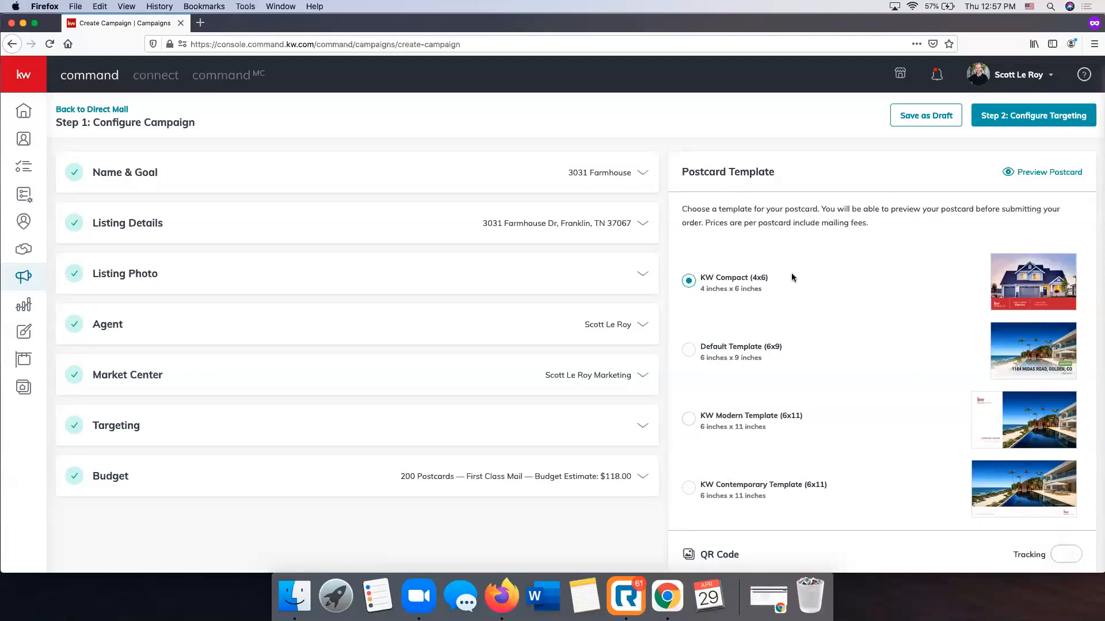
click(1039, 174)
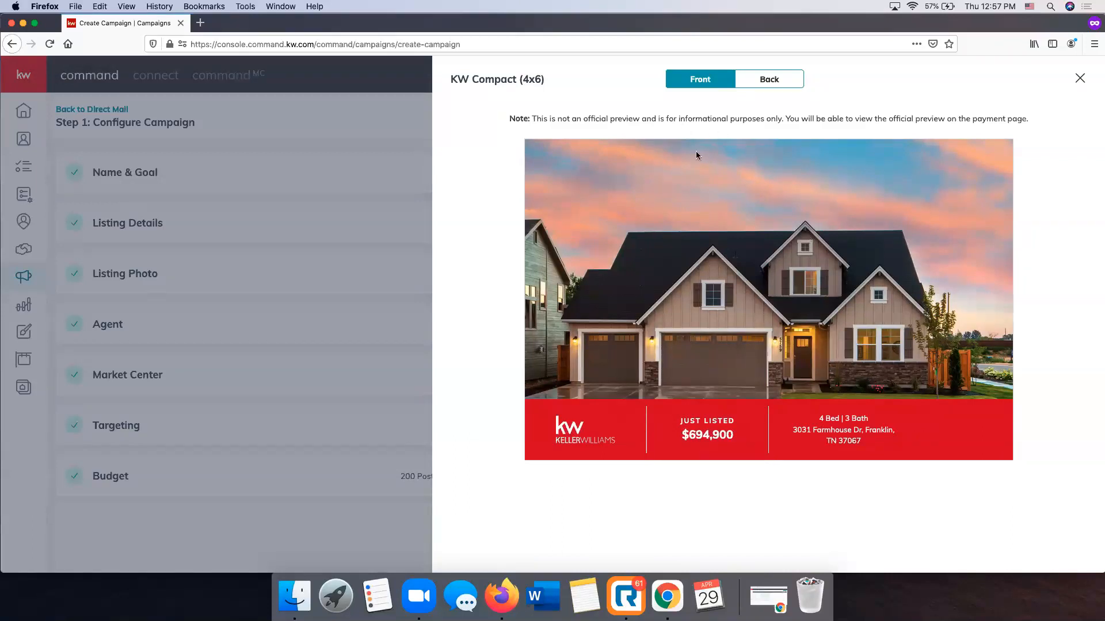
click(768, 82)
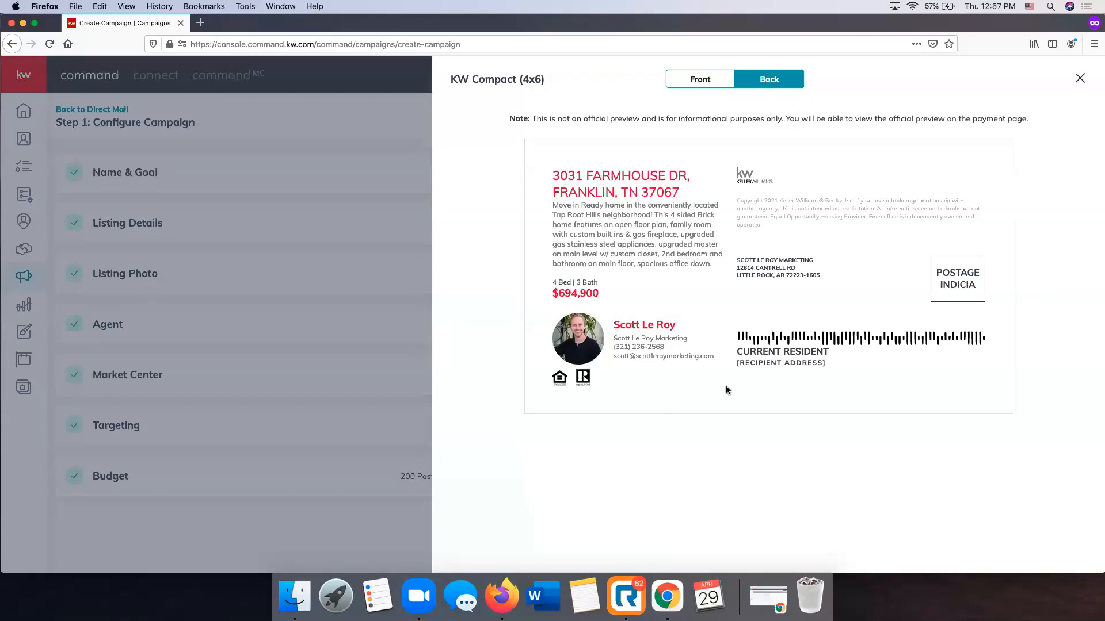
click(713, 80)
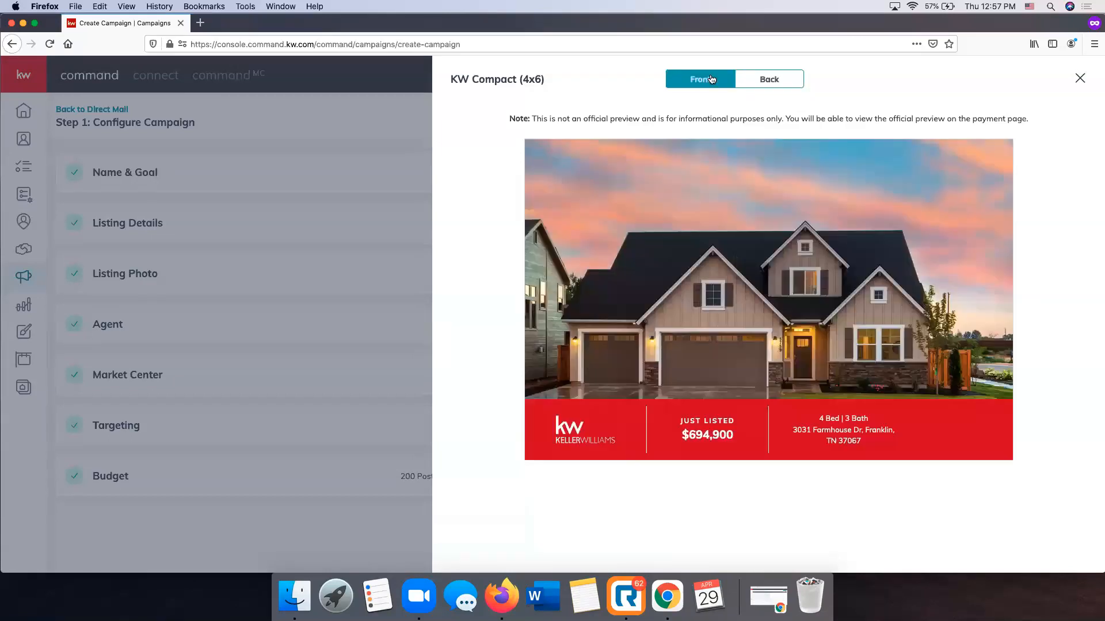
click(777, 86)
click(728, 84)
click(1081, 81)
Turn on QR code tracking for the postcard and look through the landing pages available for it
scroll(844, 282, down, 5)
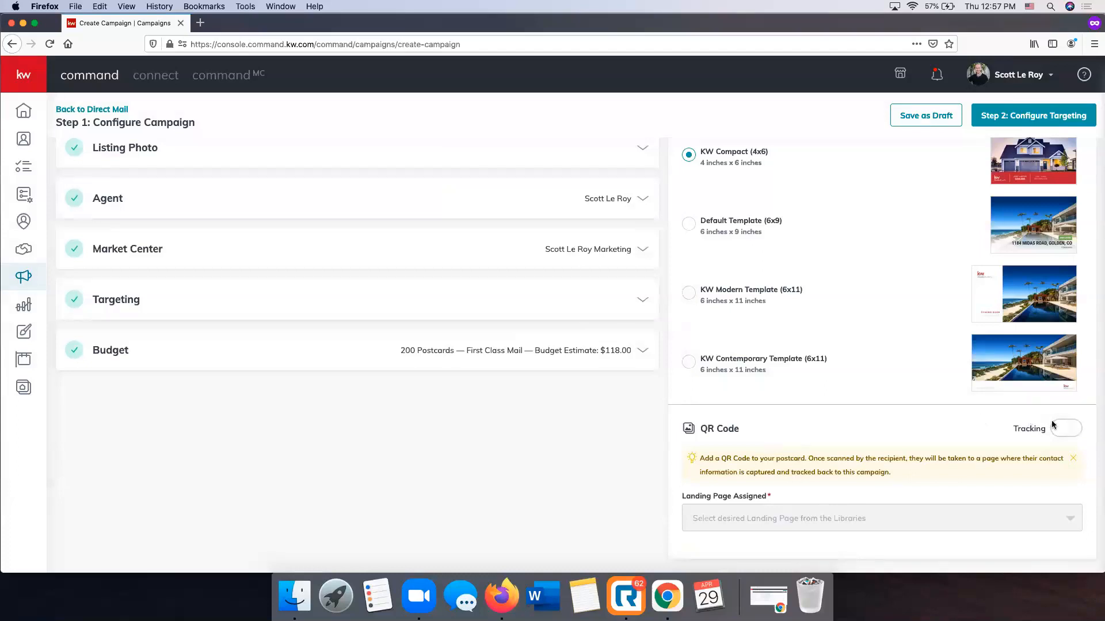
click(1062, 435)
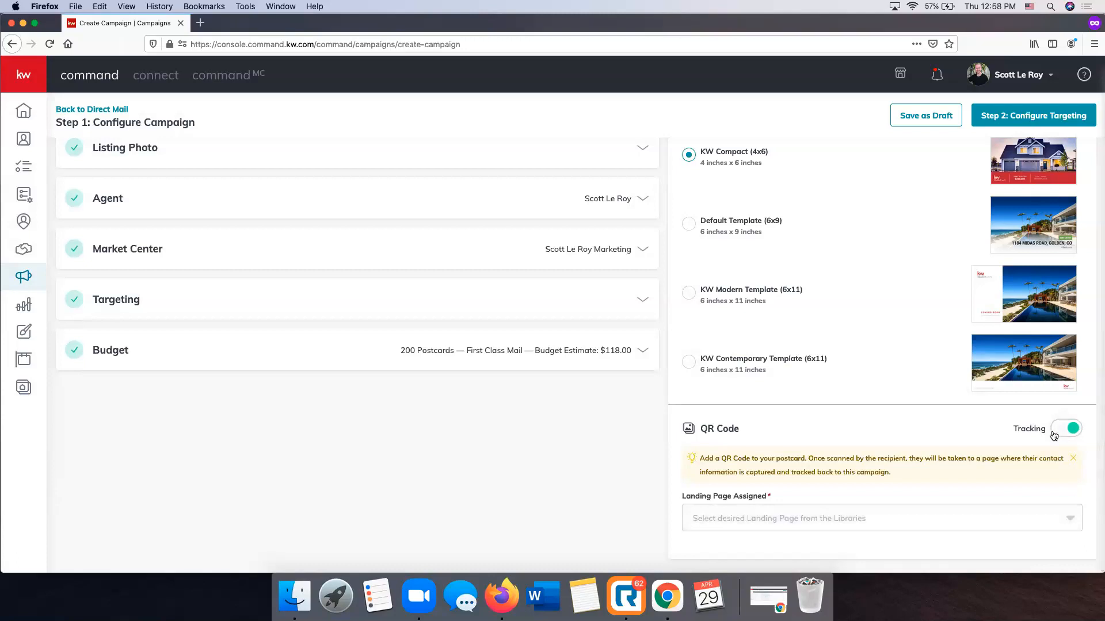
click(769, 524)
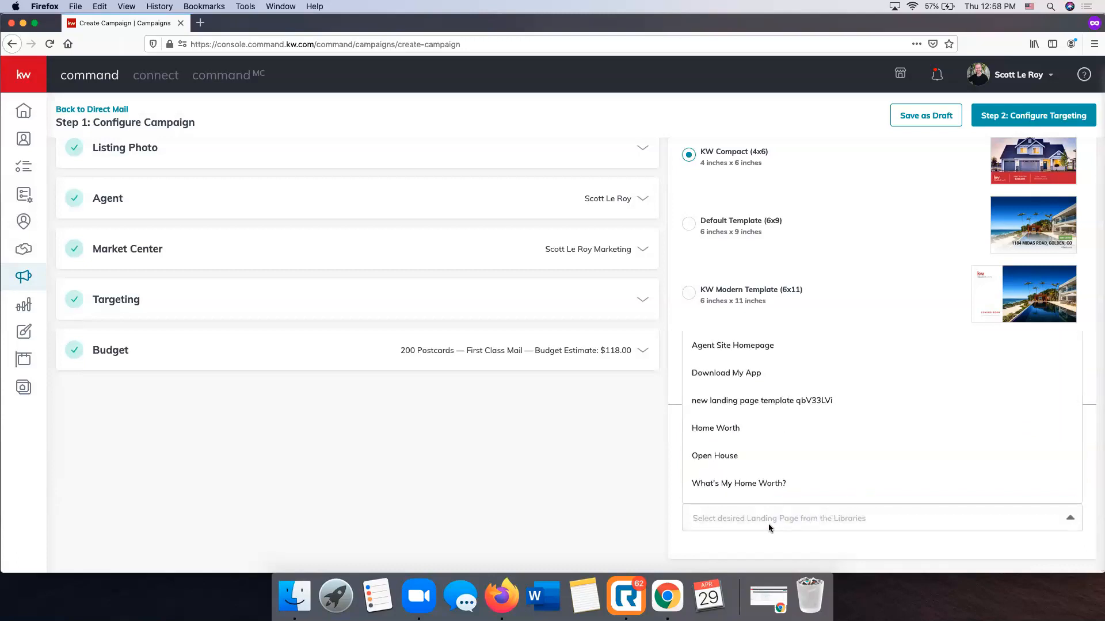
click(769, 524)
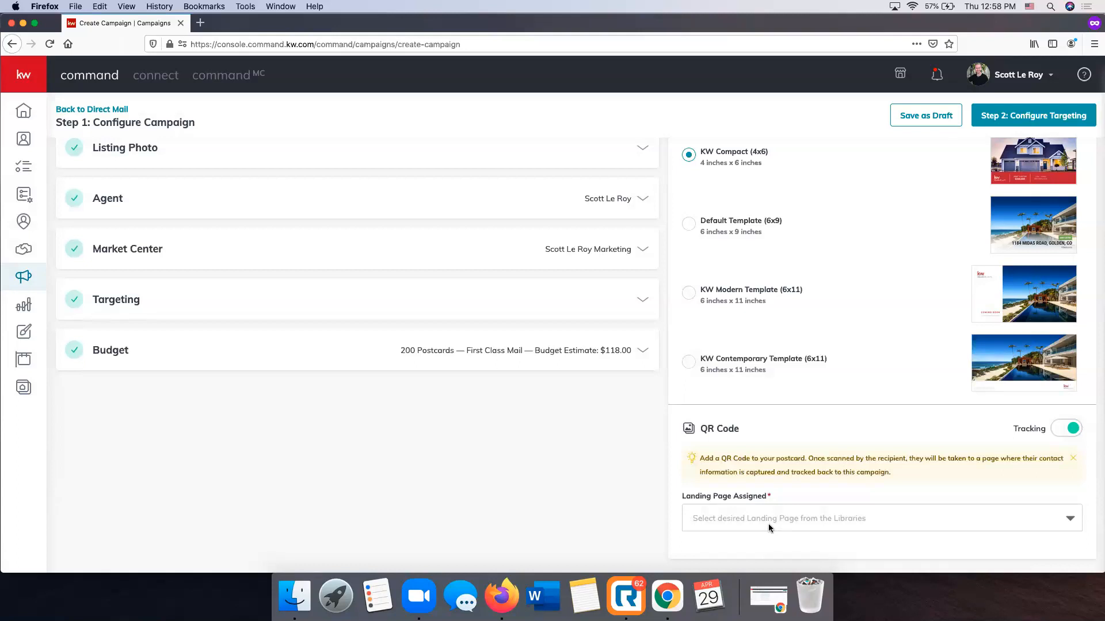
click(768, 524)
scroll(772, 374, down, 2)
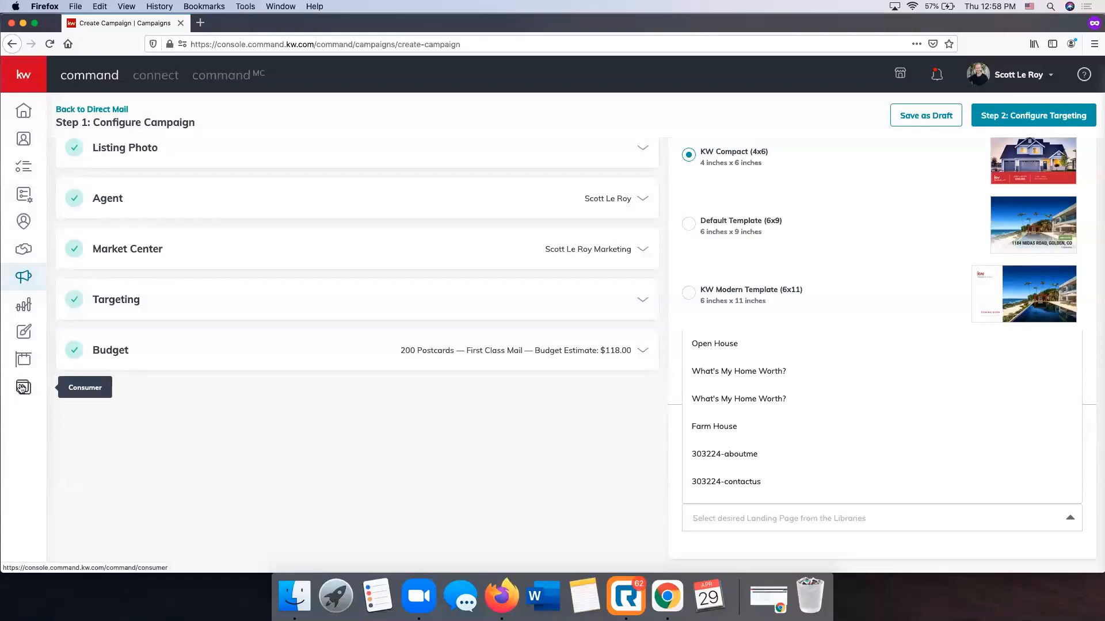
click(744, 507)
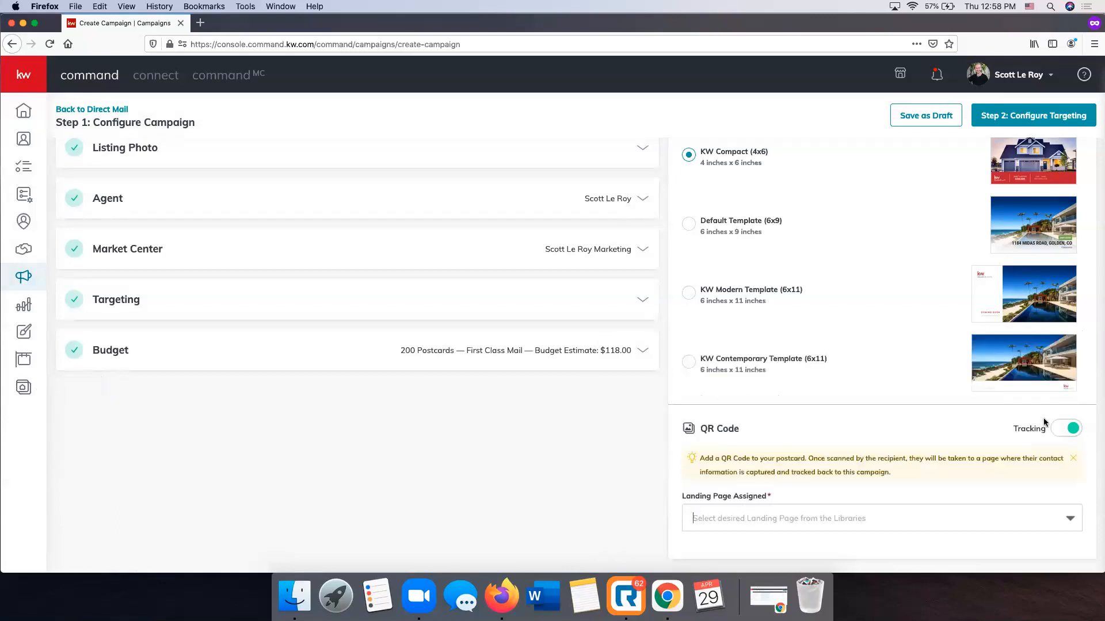
Assign the Farm House landing page to the postcard's QR code
click(772, 519)
scroll(766, 379, down, 5)
scroll(766, 380, up, 5)
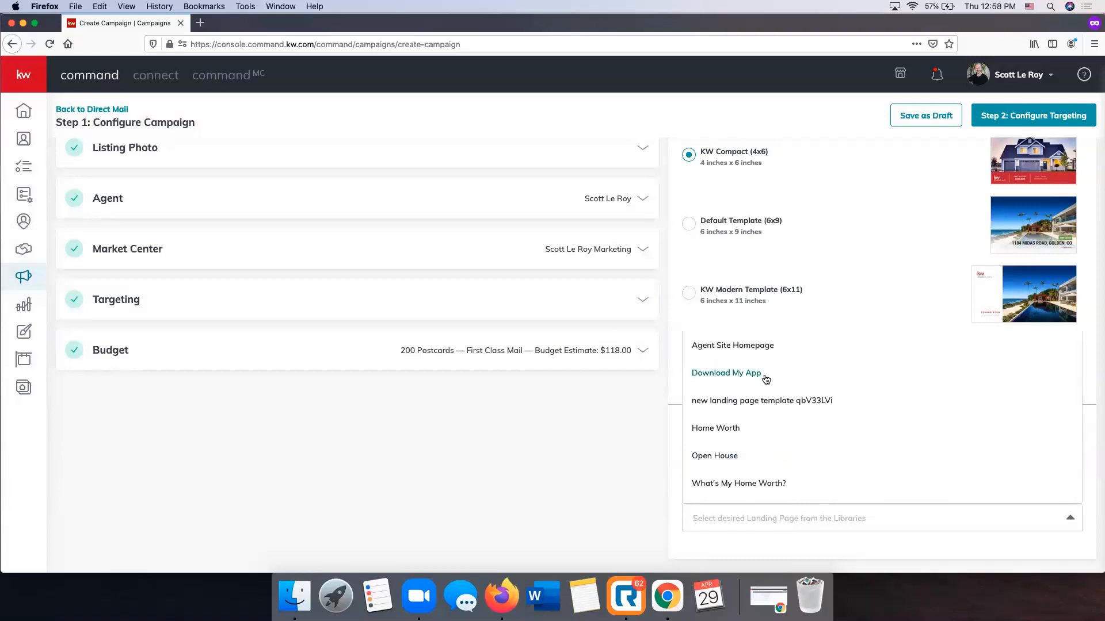
scroll(870, 412, down, 3)
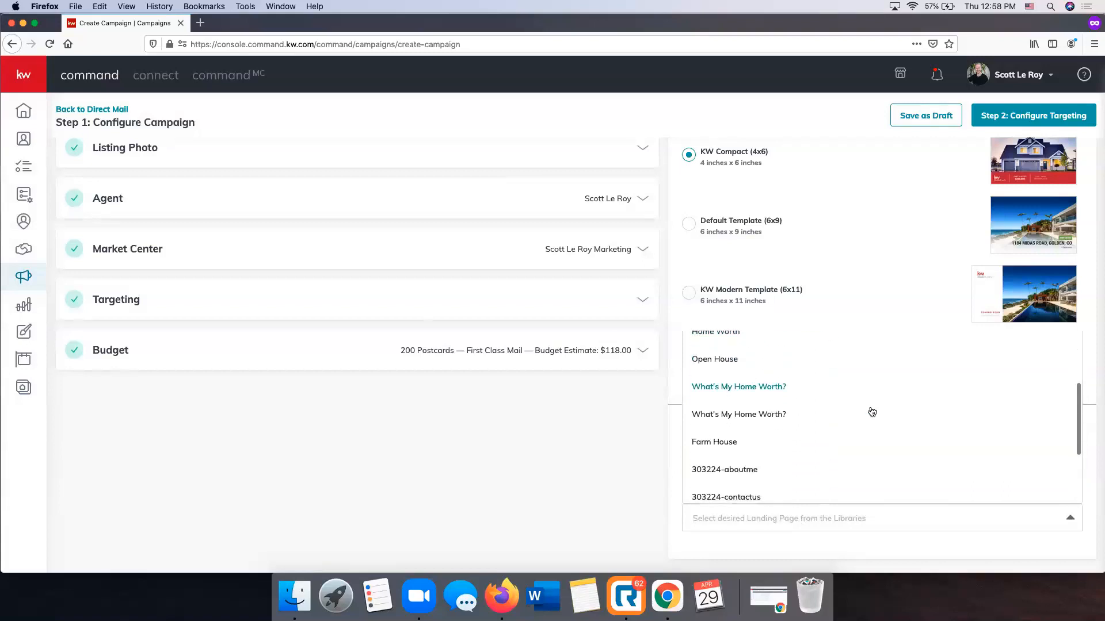
click(740, 441)
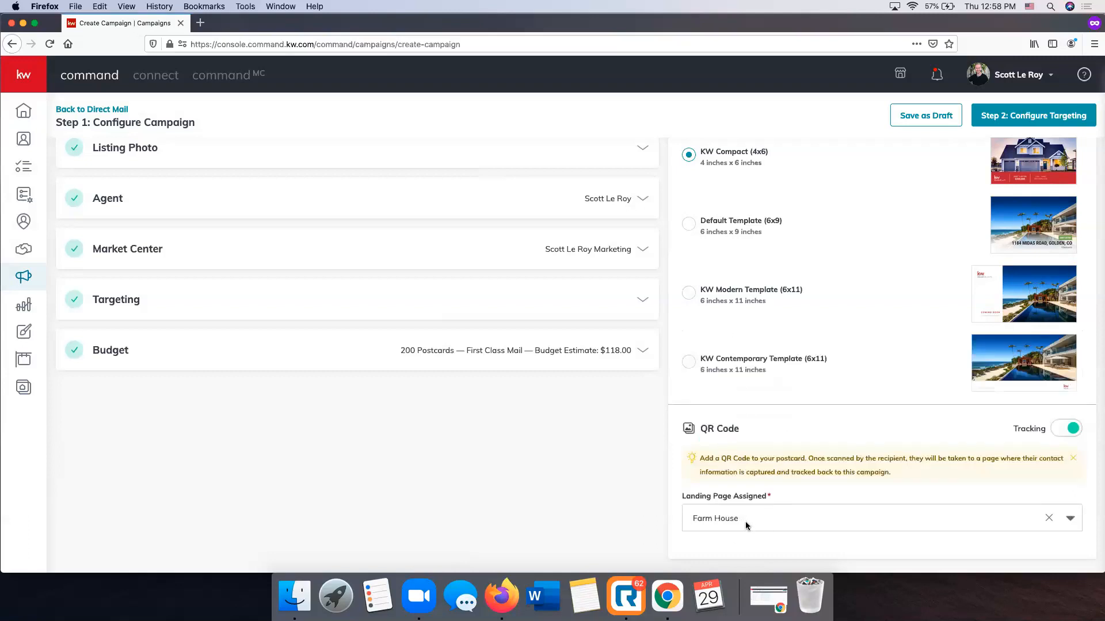
Review the campaign configuration, proceed to Step 2: Configure Targeting and confirm creating the campaign
scroll(744, 521, up, 4)
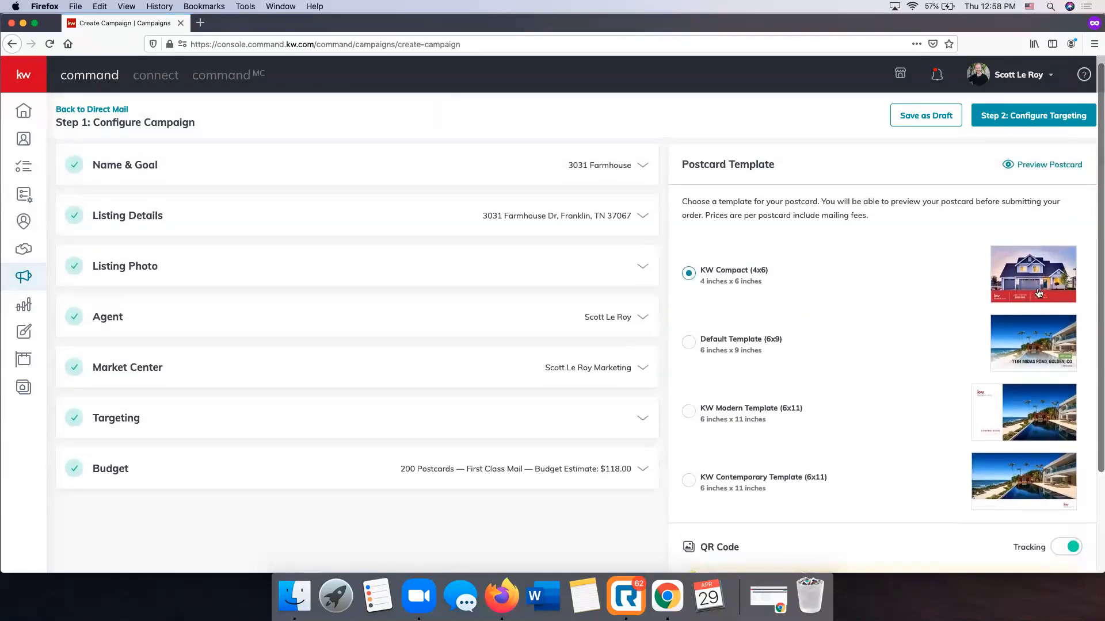
scroll(878, 409, down, 4)
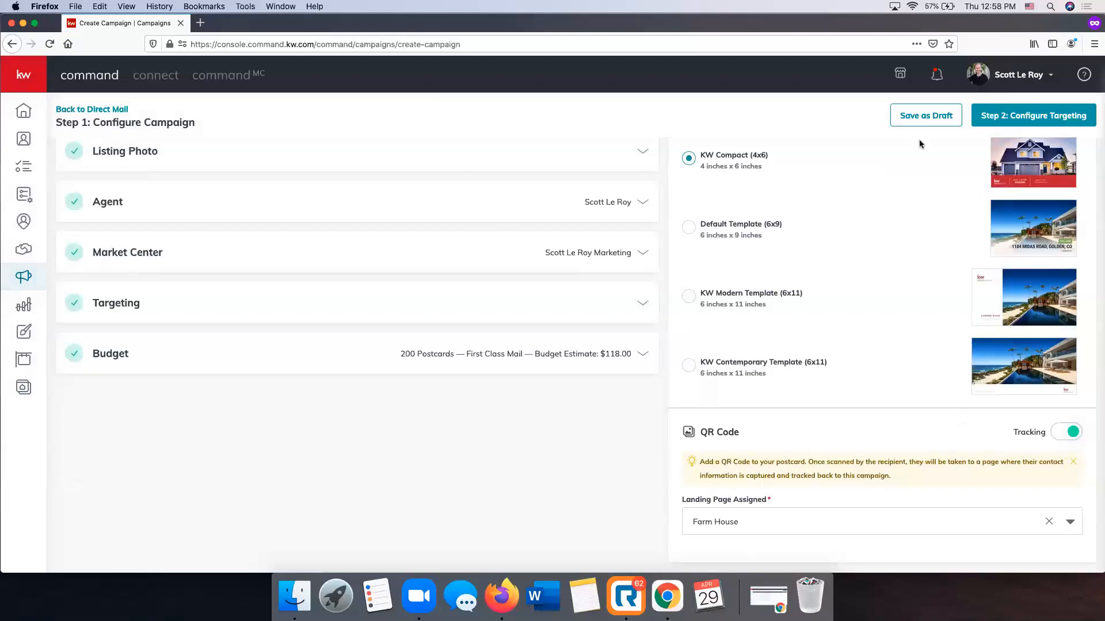
scroll(878, 103, up, 1)
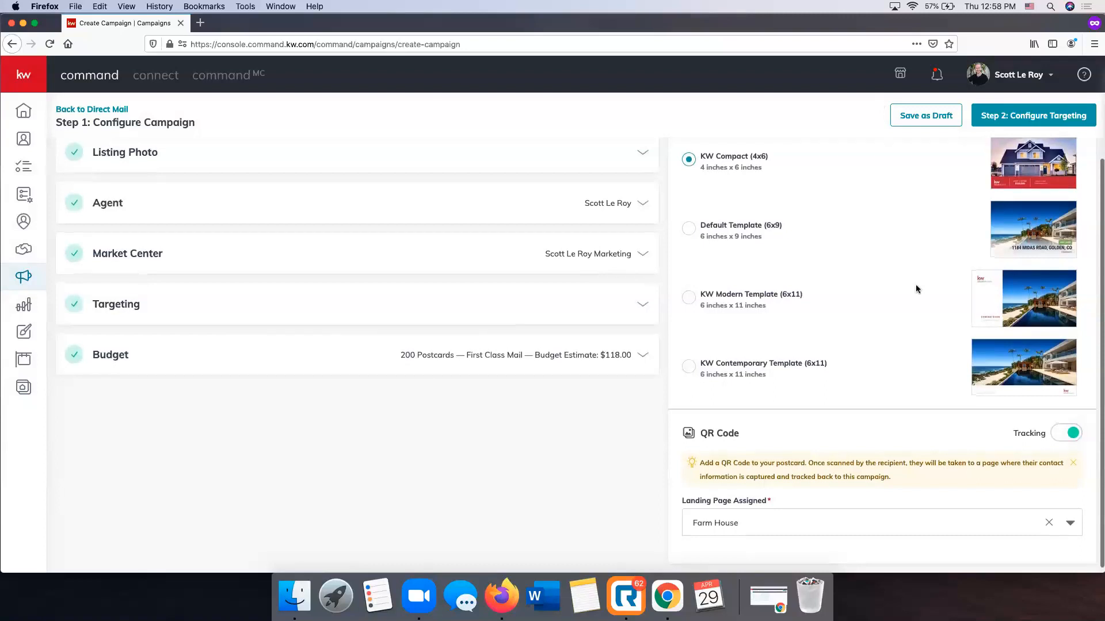
scroll(915, 285, up, 1)
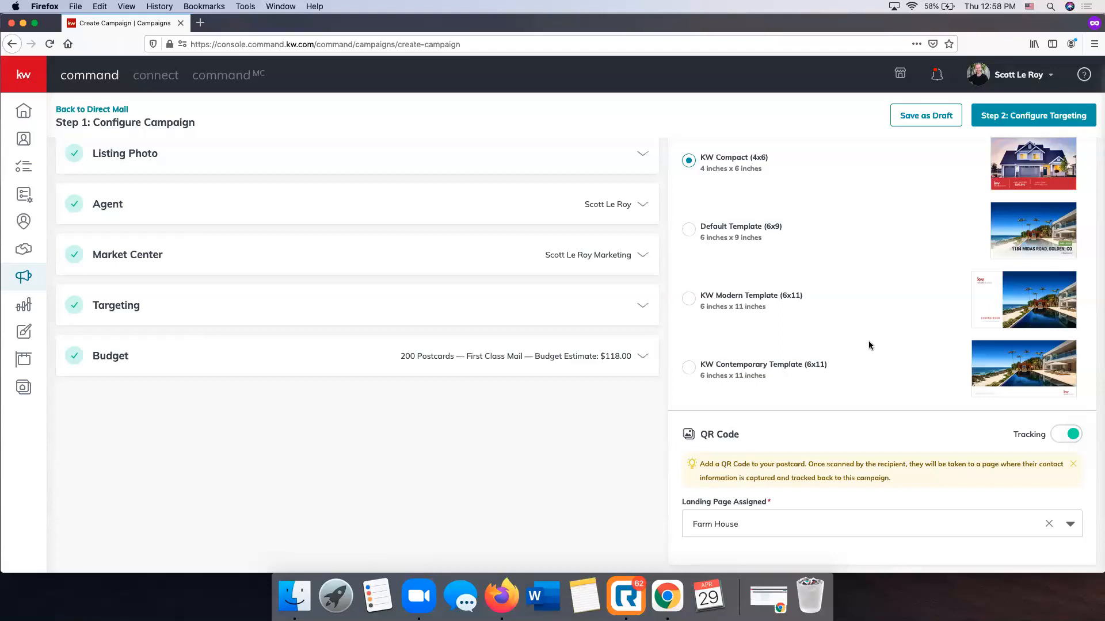
scroll(869, 344, up, 2)
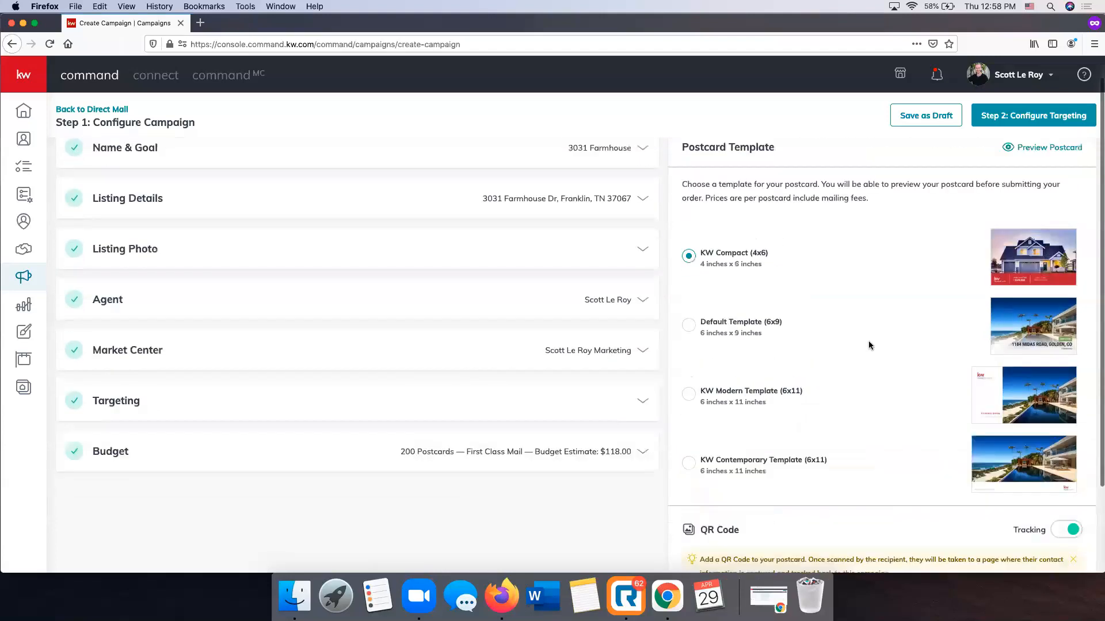
scroll(869, 341, up, 1)
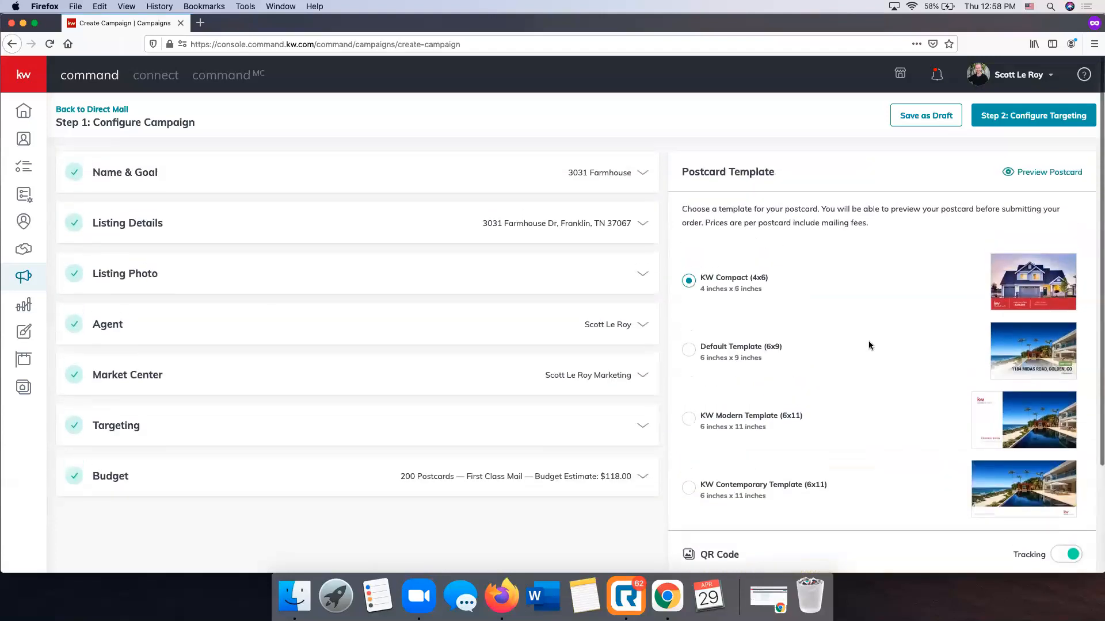
click(1018, 123)
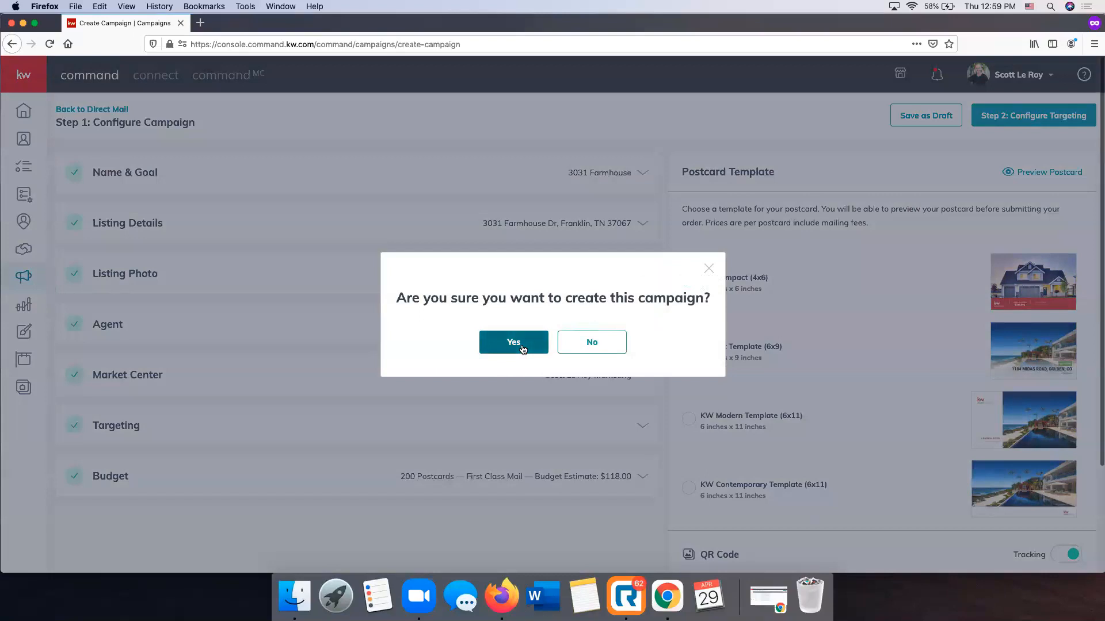
click(514, 343)
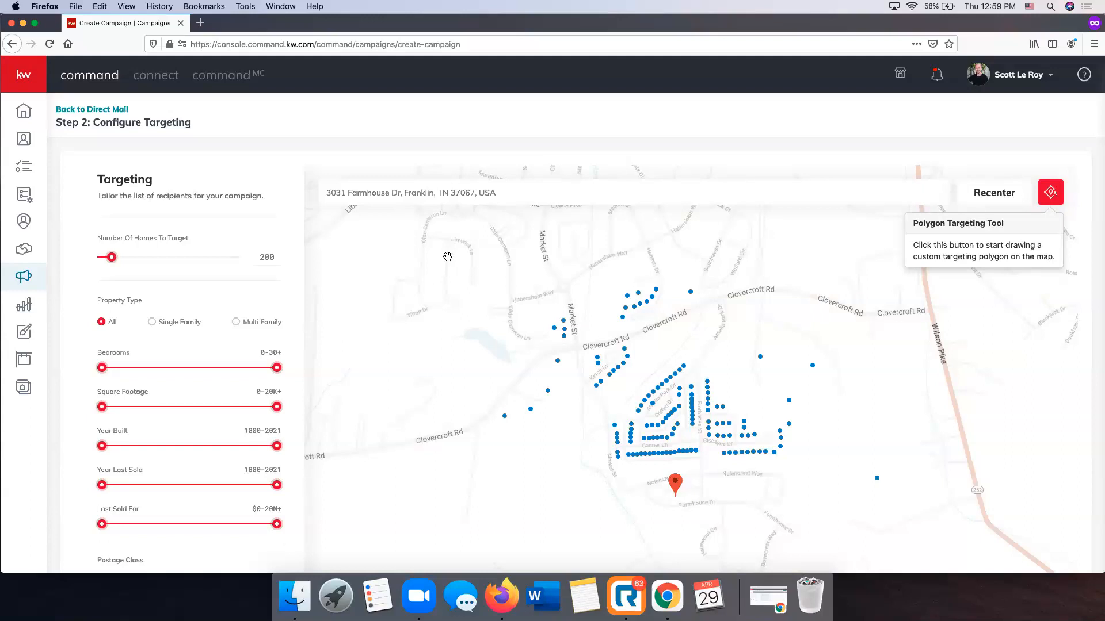
Examine the targeted homes on the map around the listing, their individual property details and the available targeting filters
scroll(723, 386, down, 2)
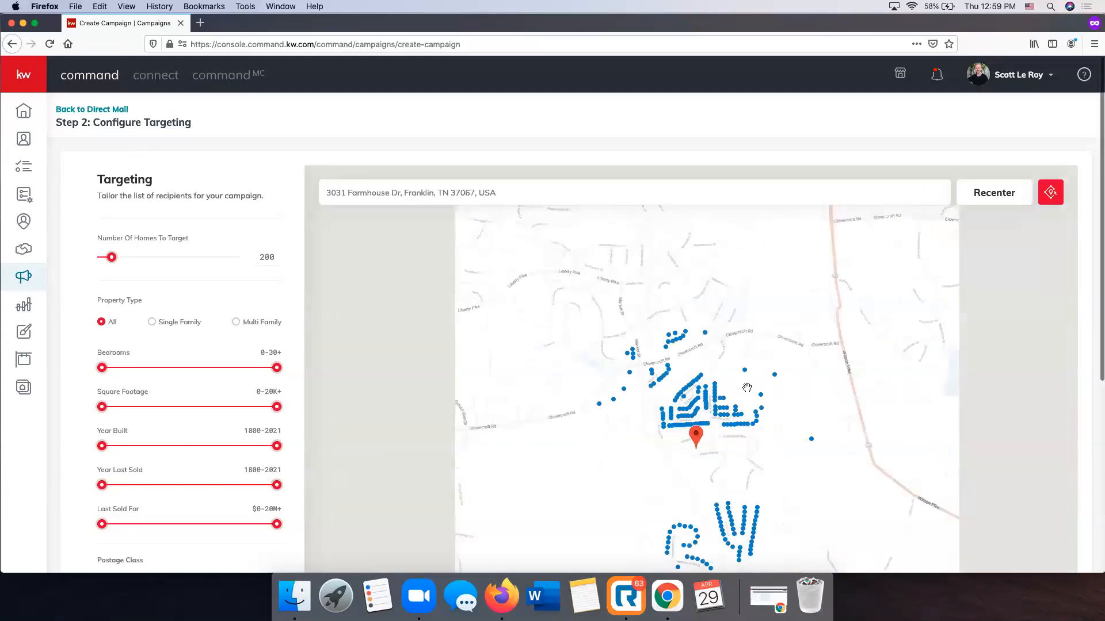
drag(929, 430, 821, 365)
scroll(755, 448, up, 2)
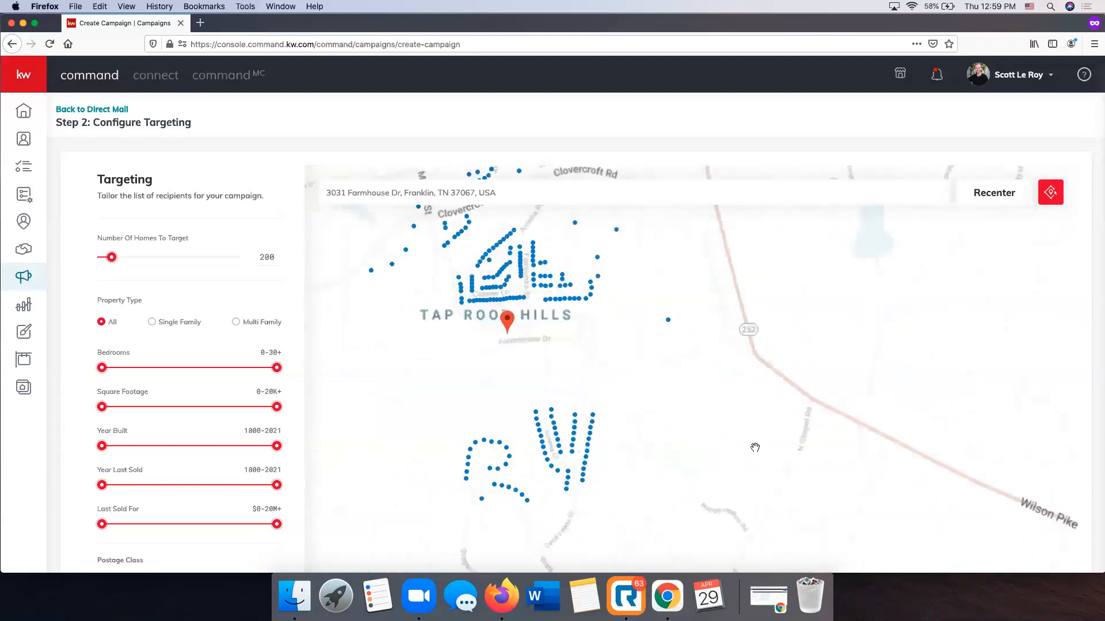
mouse_move(486, 316)
mouse_down()
mouse_move(583, 386)
mouse_move(641, 457)
mouse_move(659, 433)
mouse_up()
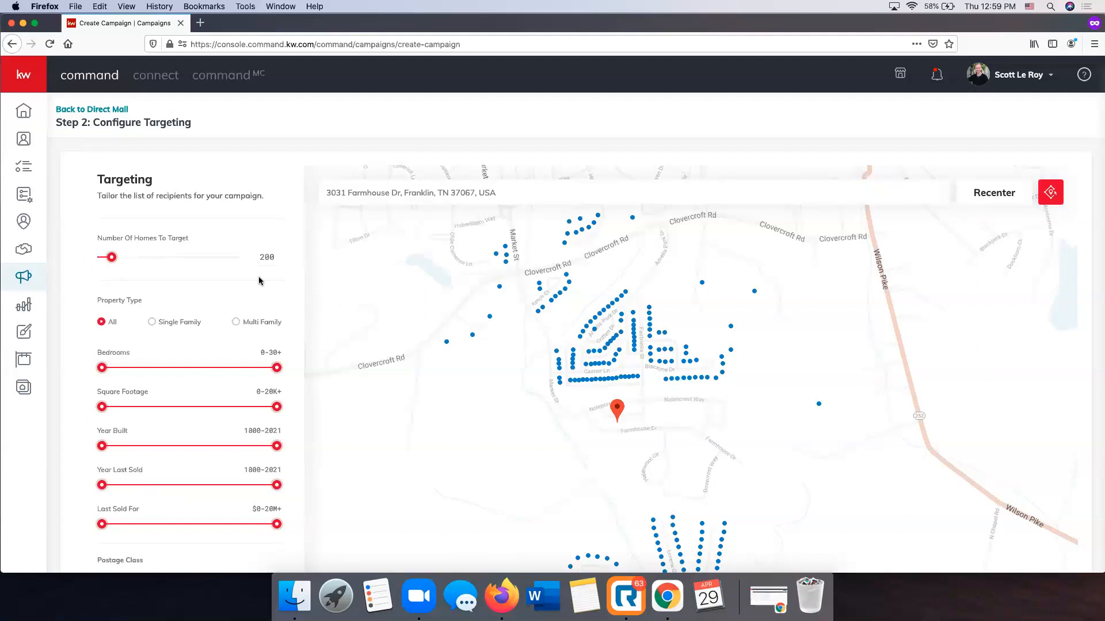
scroll(89, 306, down, 2)
scroll(89, 306, down, 3)
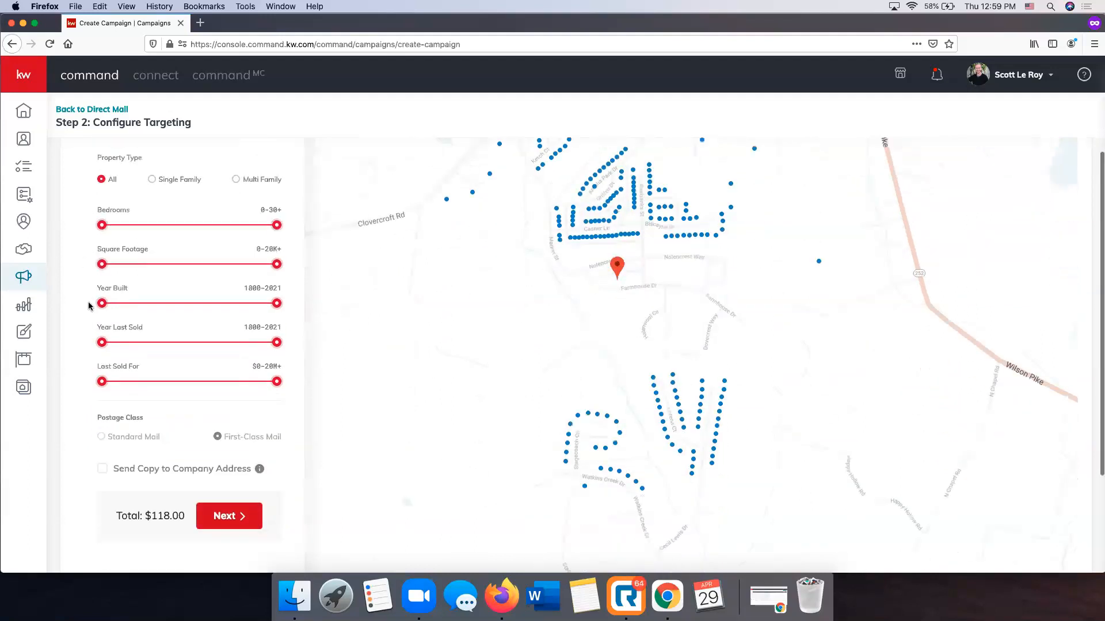
scroll(89, 306, up, 3)
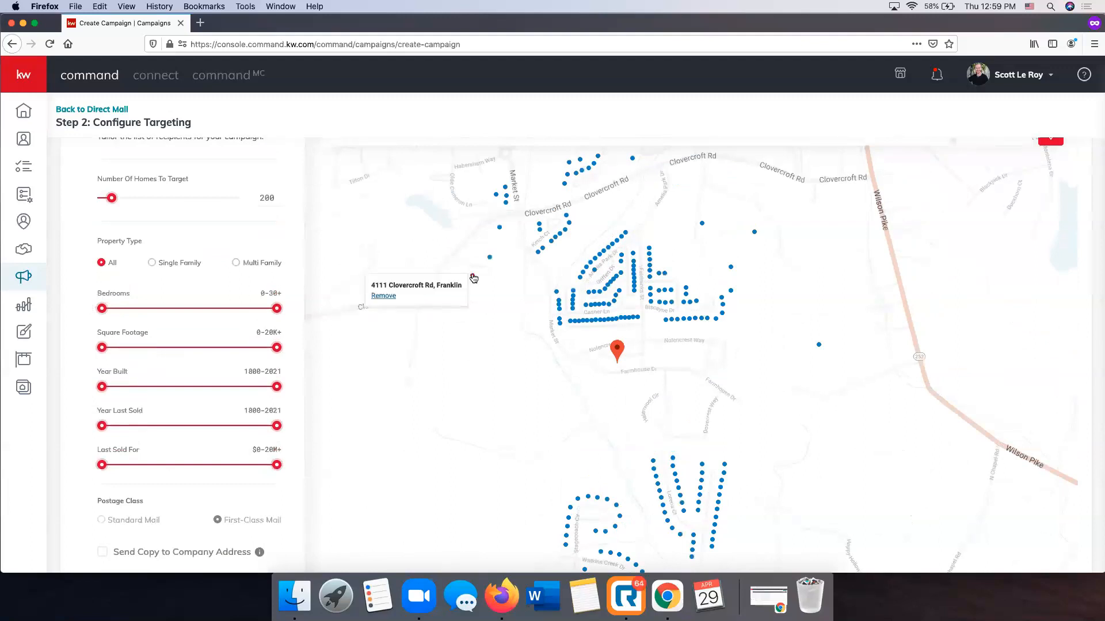
mouse_move(491, 260)
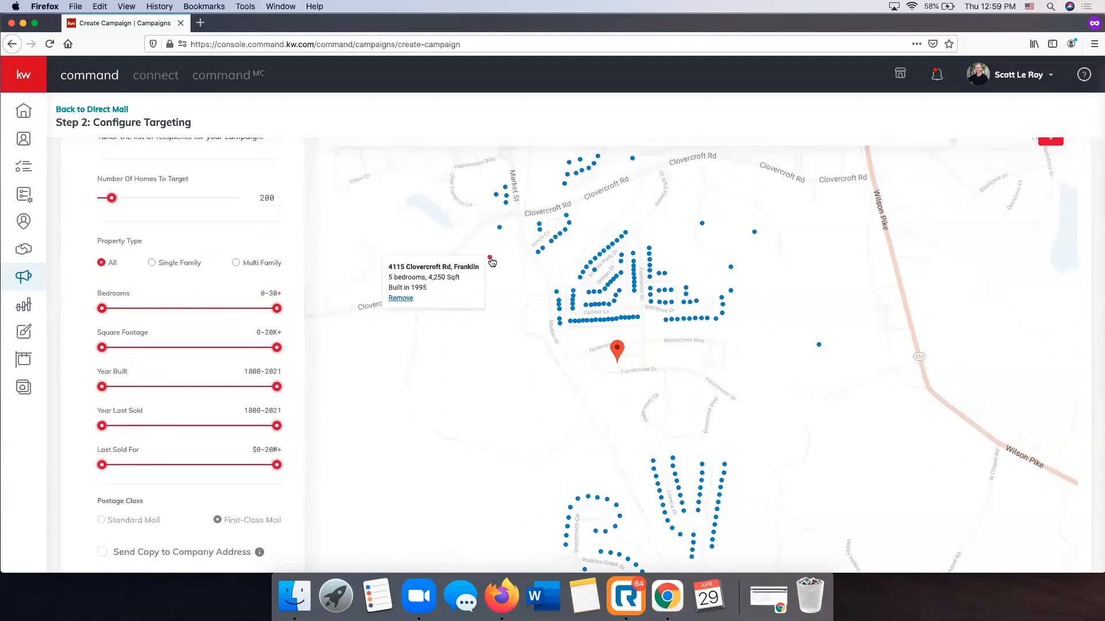
mouse_move(500, 229)
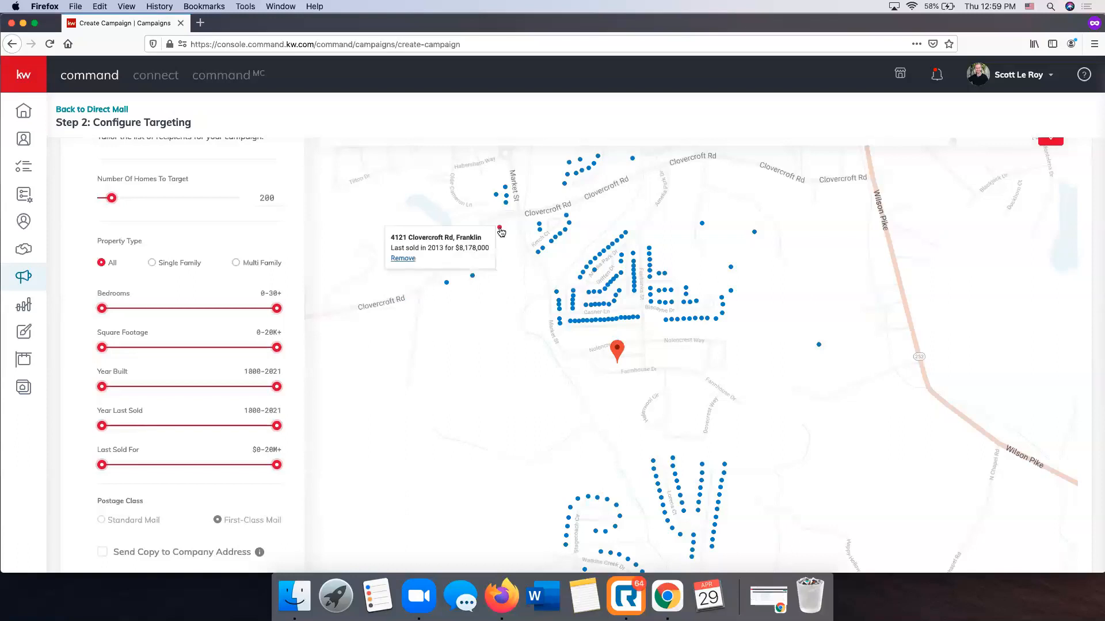
mouse_move(556, 236)
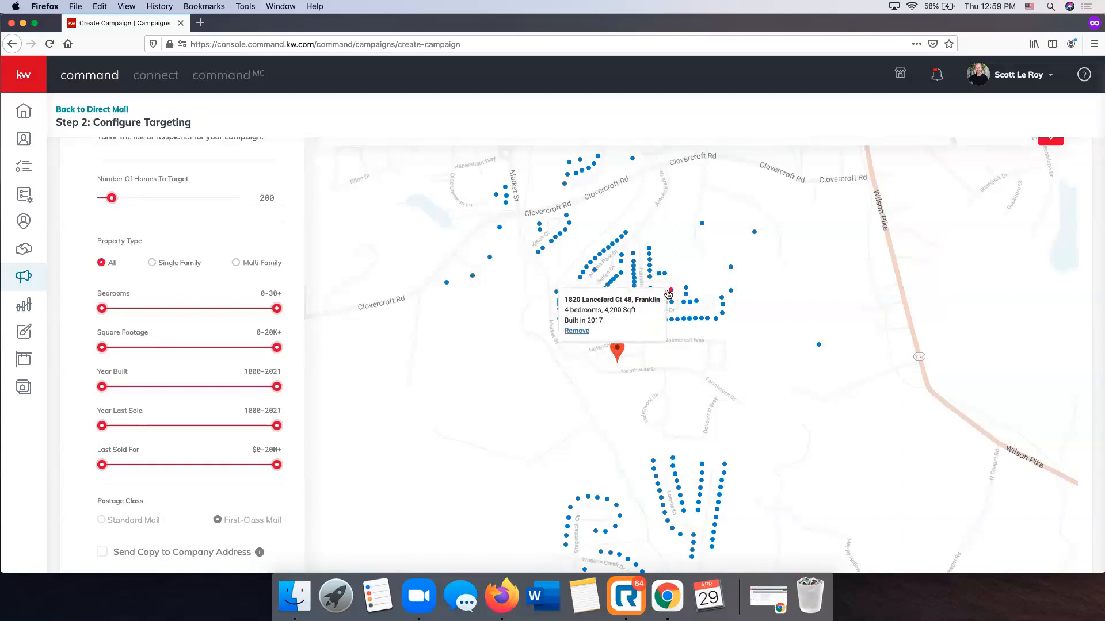
mouse_move(691, 321)
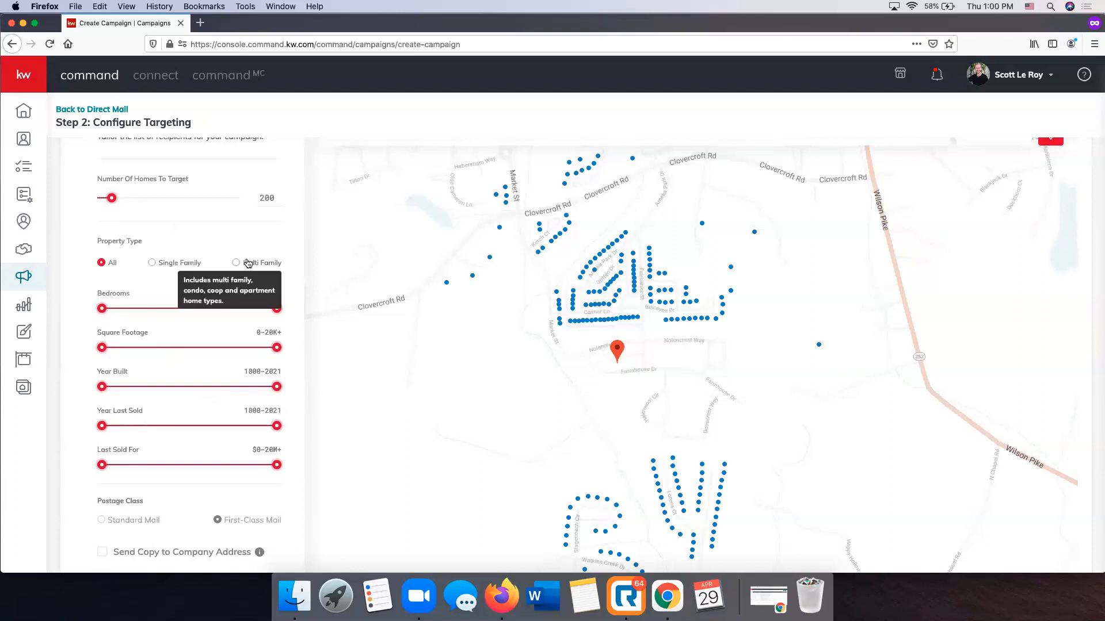
Enable sending a copy to the company address and continue to the order's preview and payment page
scroll(144, 337, down, 5)
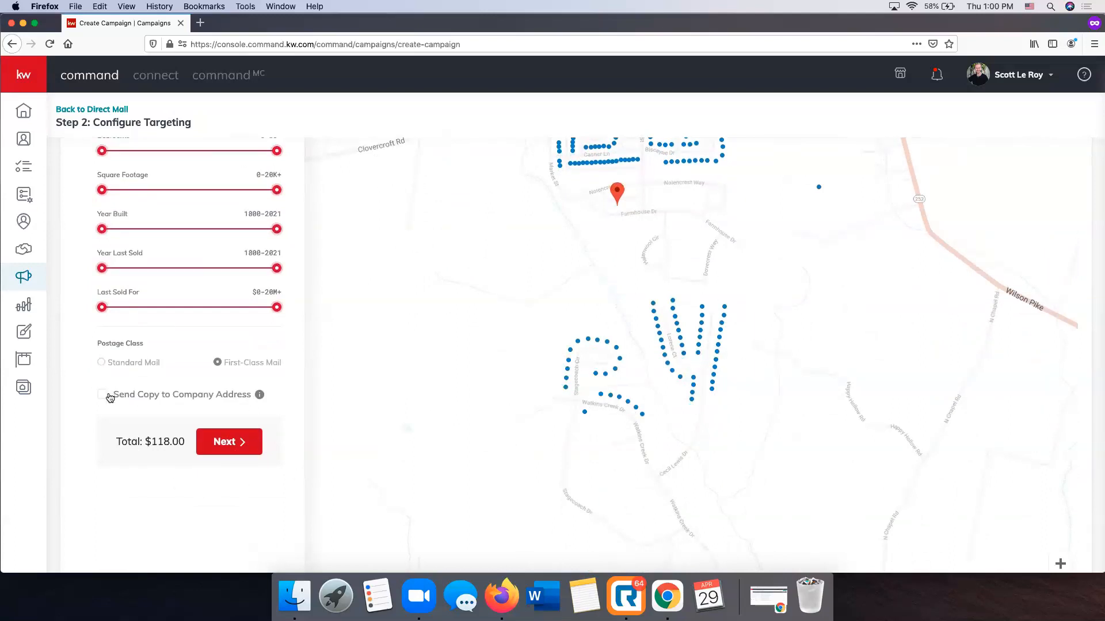
click(104, 395)
scroll(101, 396, up, 3)
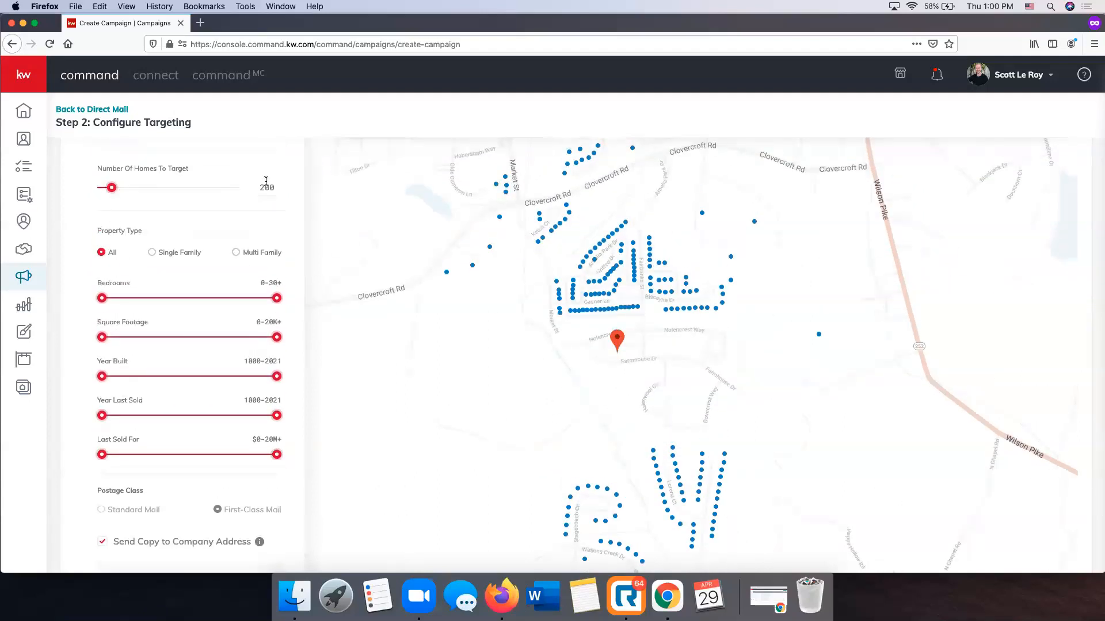
scroll(321, 211, down, 1)
scroll(278, 243, down, 2)
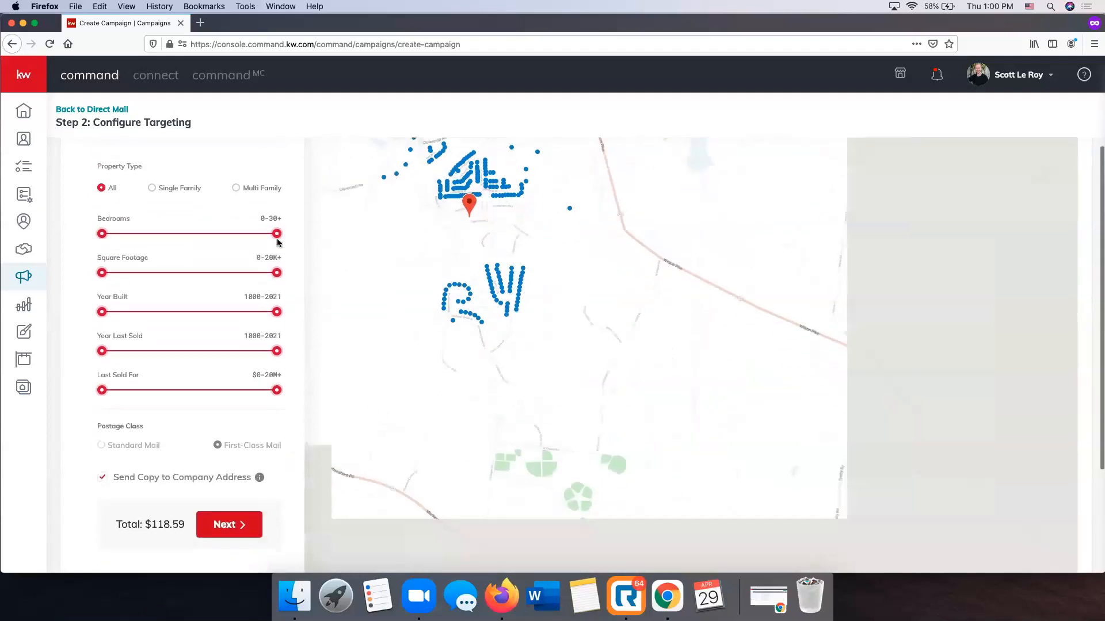
click(229, 524)
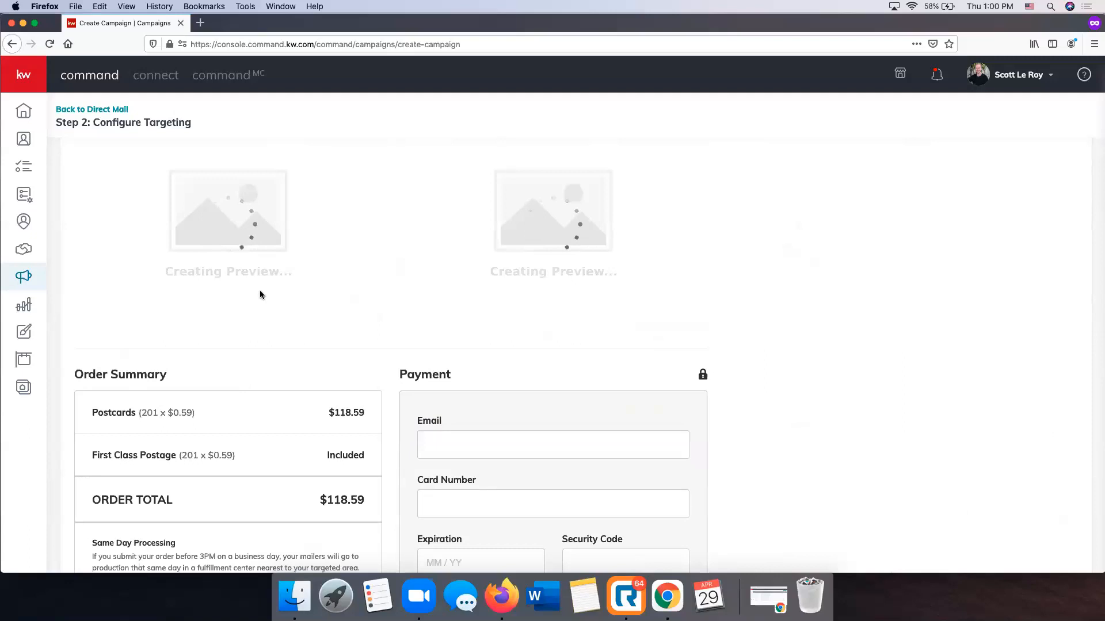
scroll(286, 294, up, 1)
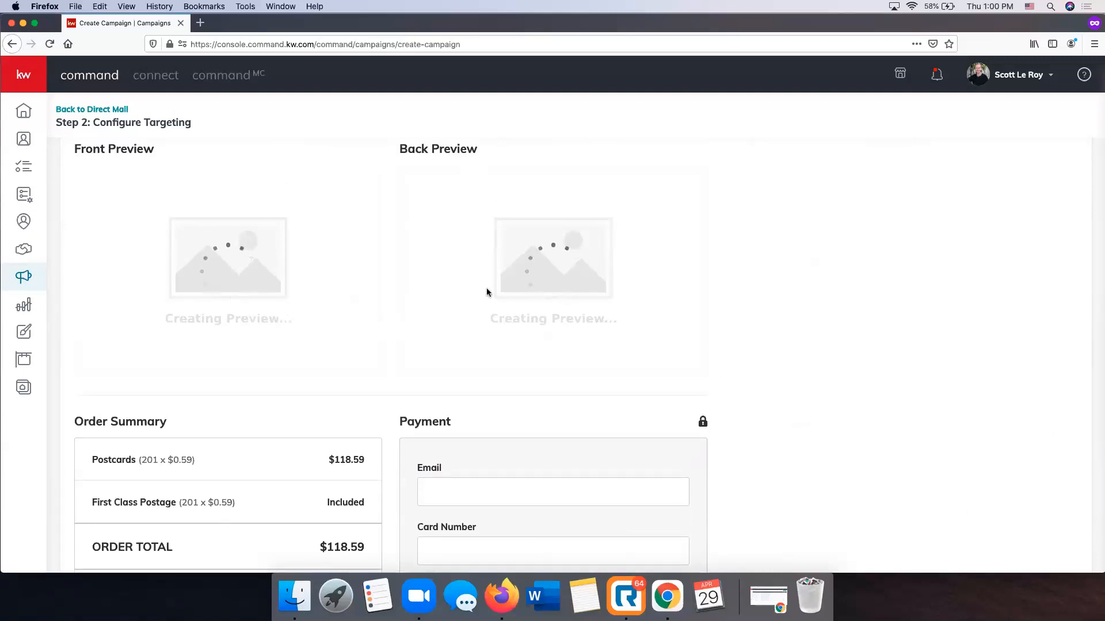
Review the postcard's front and back previews, the order summary with processing and delivery details, and the payment form
scroll(699, 350, down, 3)
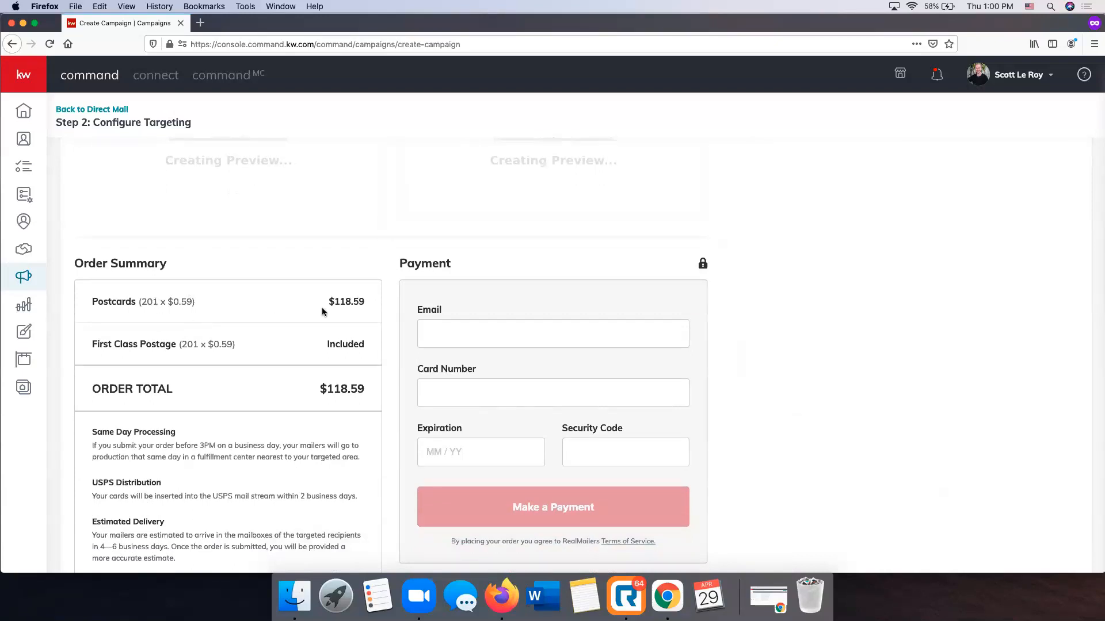
scroll(345, 305, down, 1)
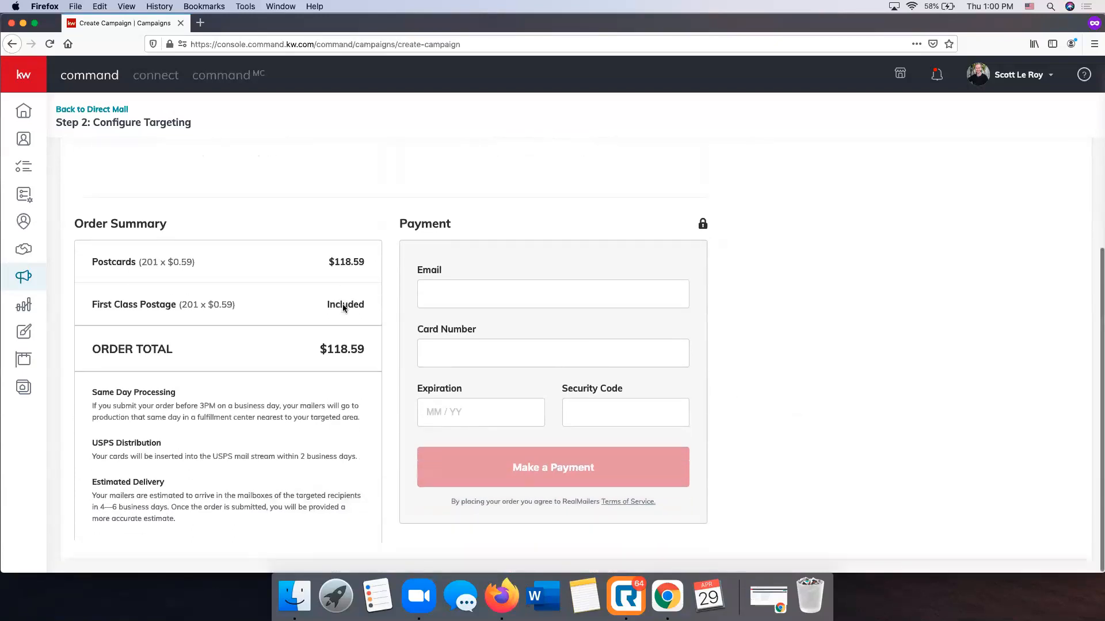
scroll(248, 320, down, 4)
scroll(248, 322, up, 9)
scroll(708, 342, down, 2)
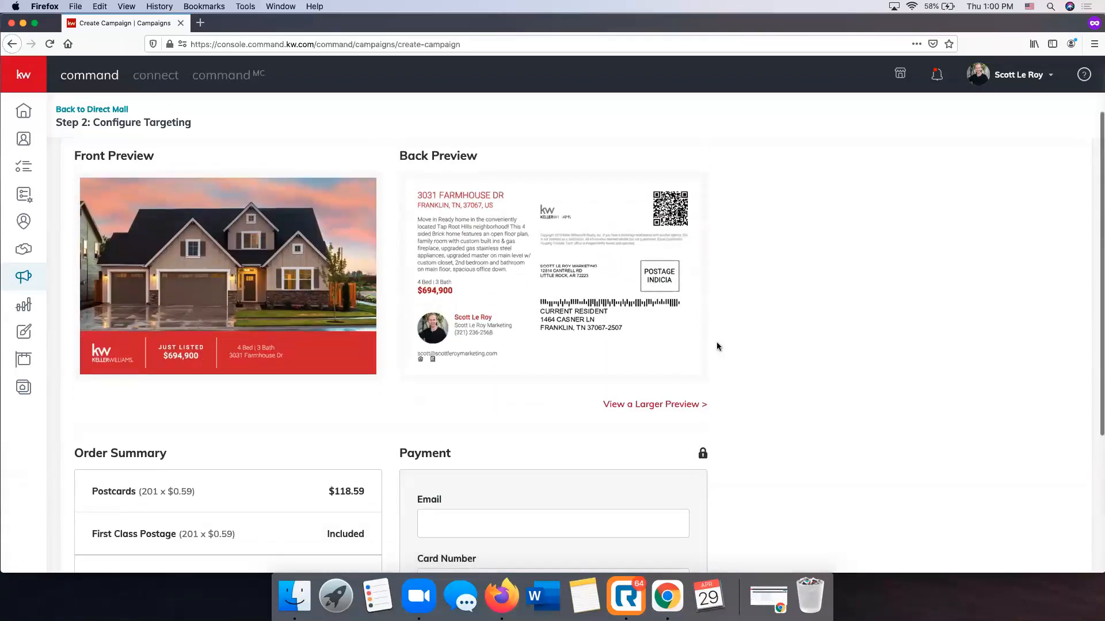
scroll(808, 340, down, 2)
scroll(809, 338, down, 3)
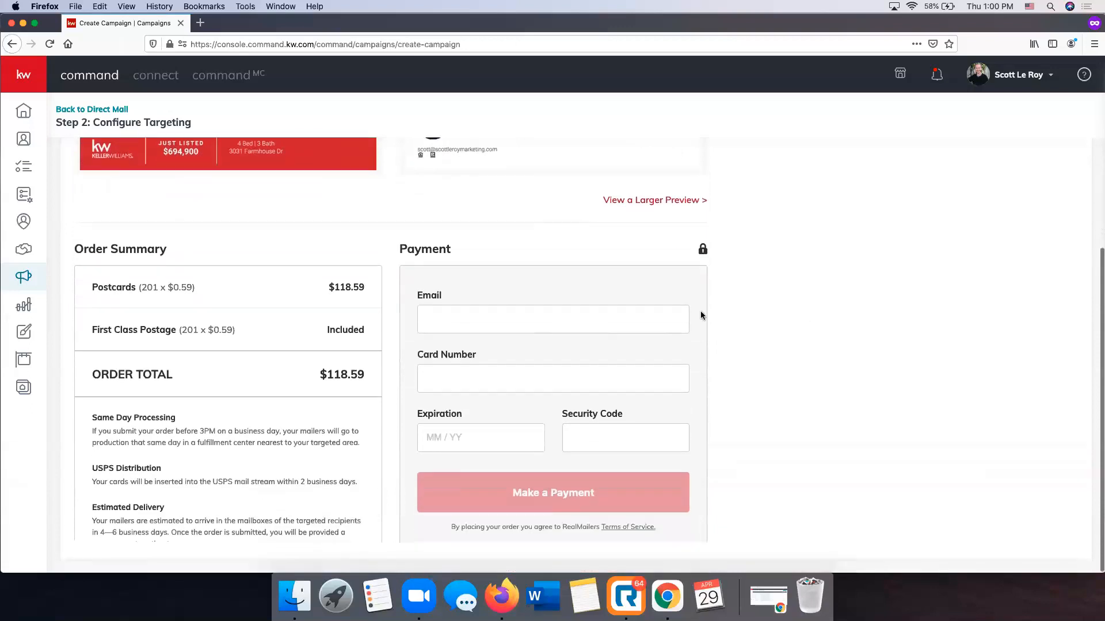
scroll(820, 340, down, 1)
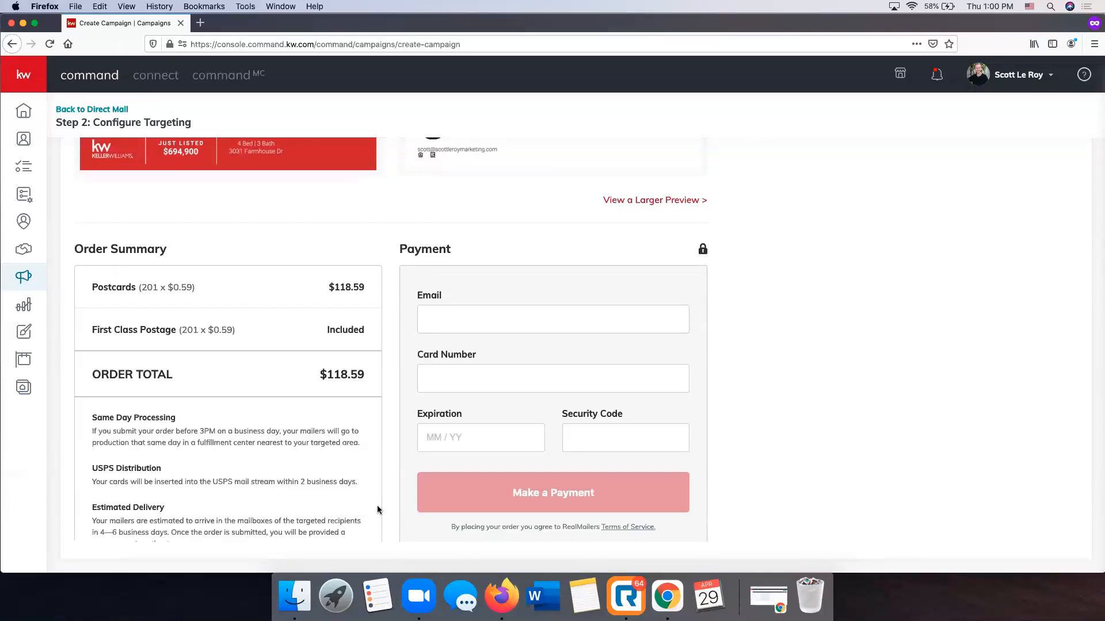
scroll(270, 346, up, 4)
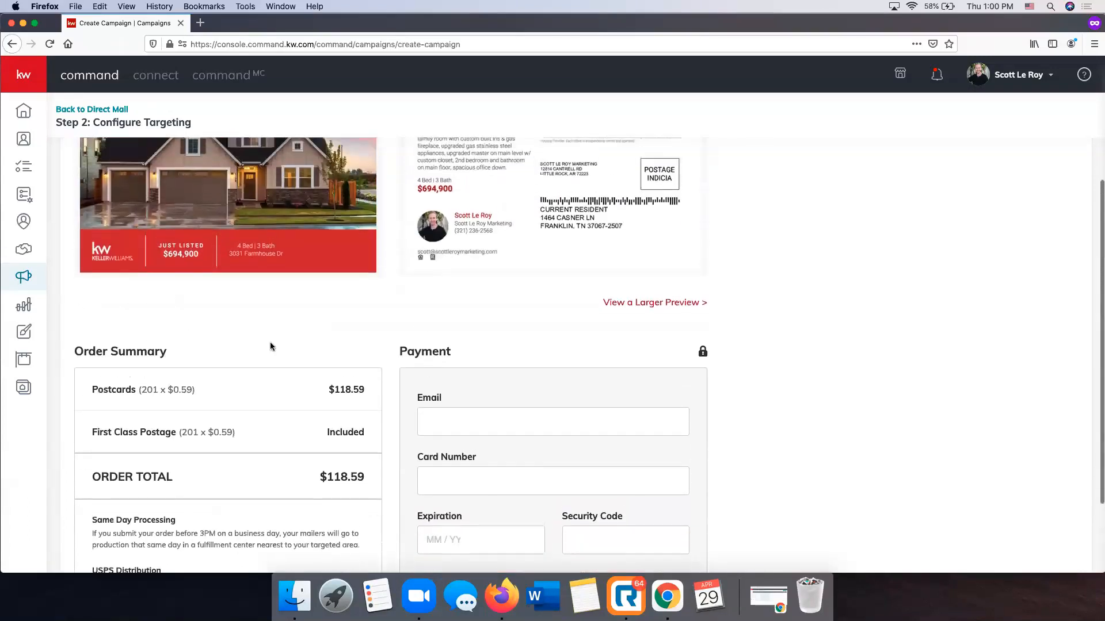
scroll(271, 347, up, 3)
scroll(712, 396, down, 6)
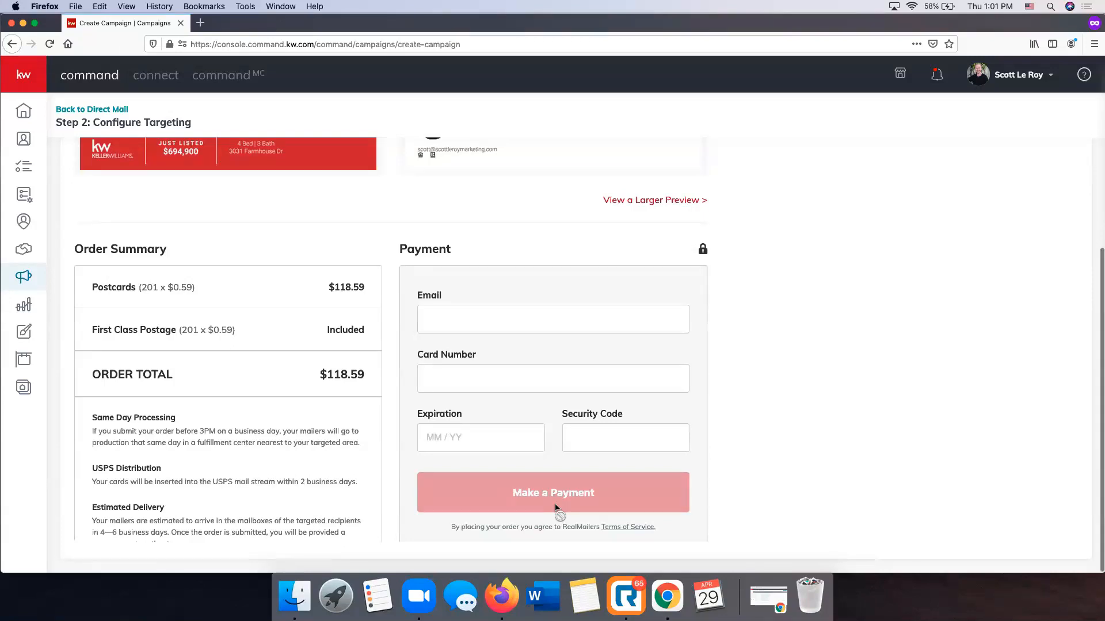
scroll(556, 507, up, 5)
scroll(556, 507, down, 5)
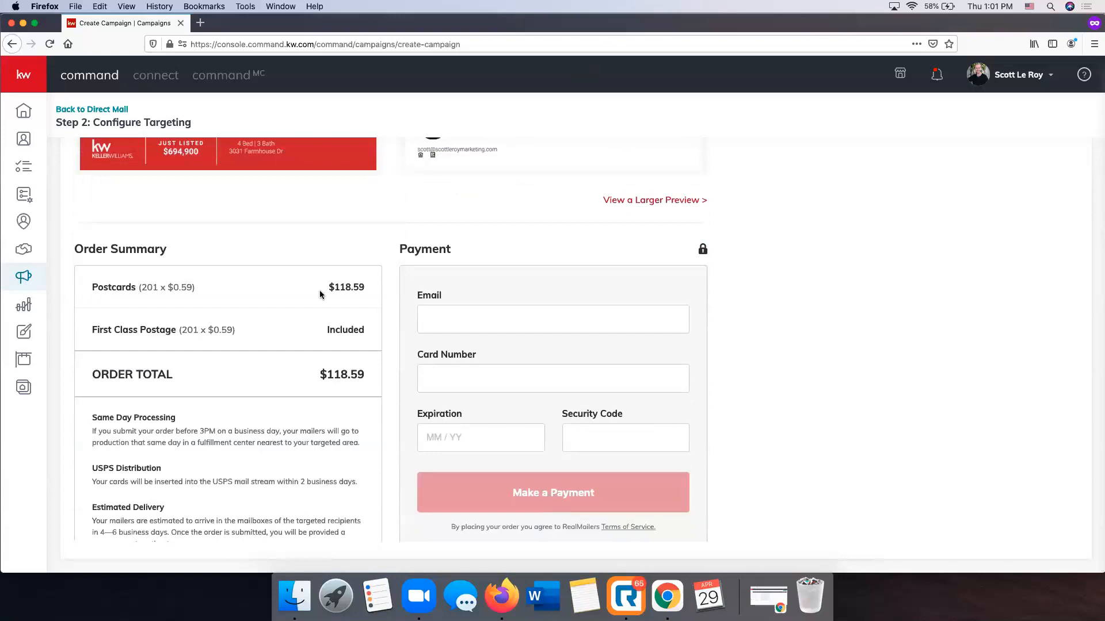
scroll(989, 556, up, 5)
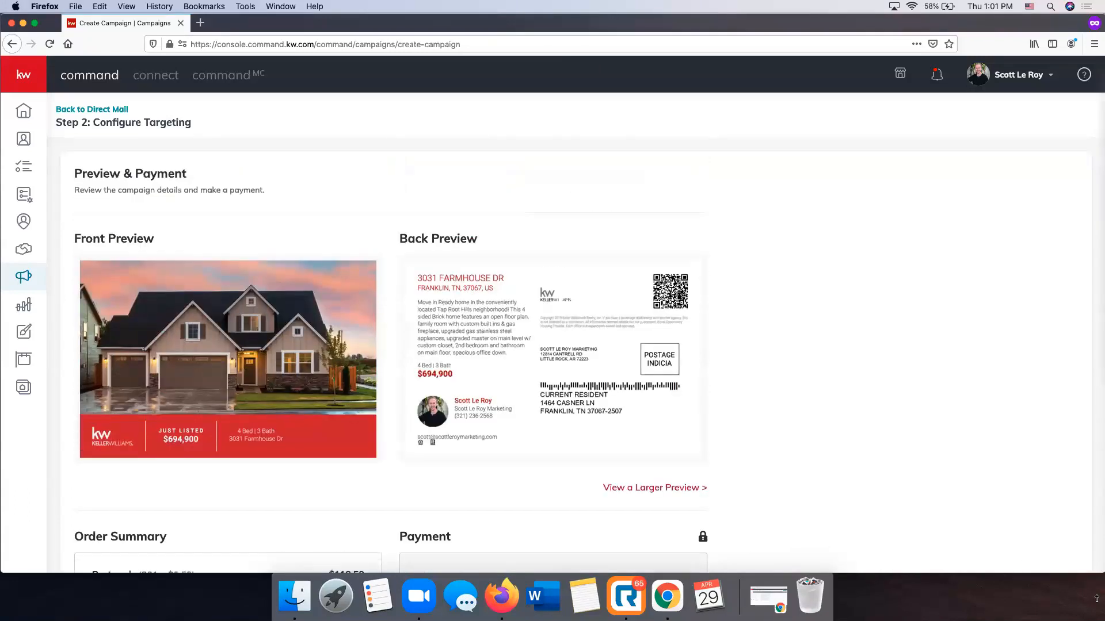